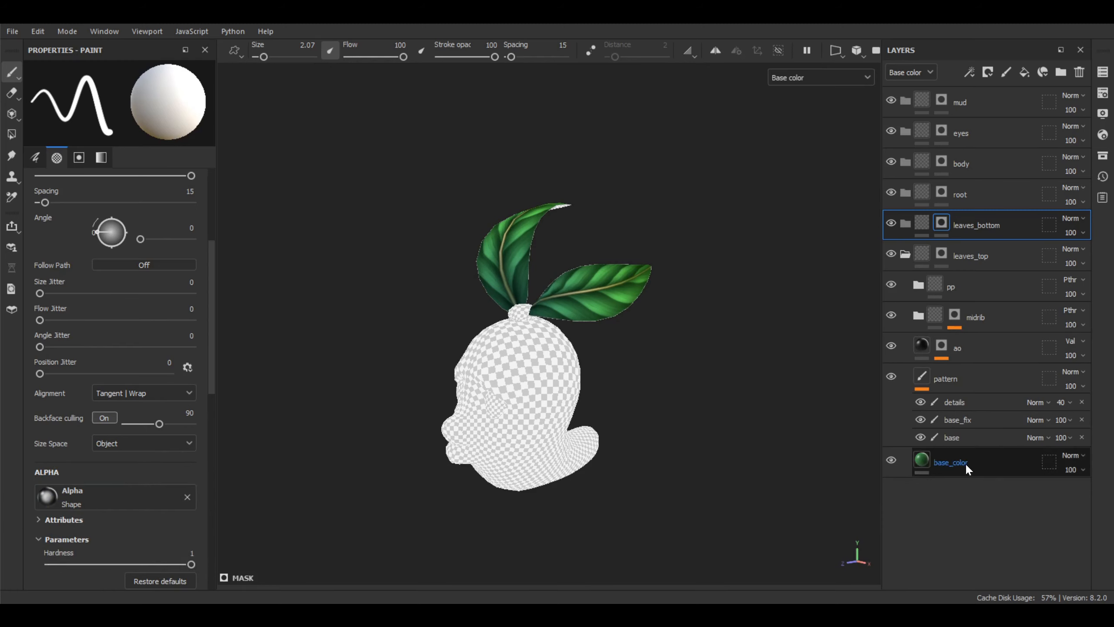
# - Place the base_color fill layer from leaves_top in the leaves_bottom folder and collapse the leaves_top folder
pyautogui.moveTo(965, 462); pyautogui.dragTo(988, 237)
pyautogui.click(905, 287)
pyautogui.scroll(5, 692, 333)
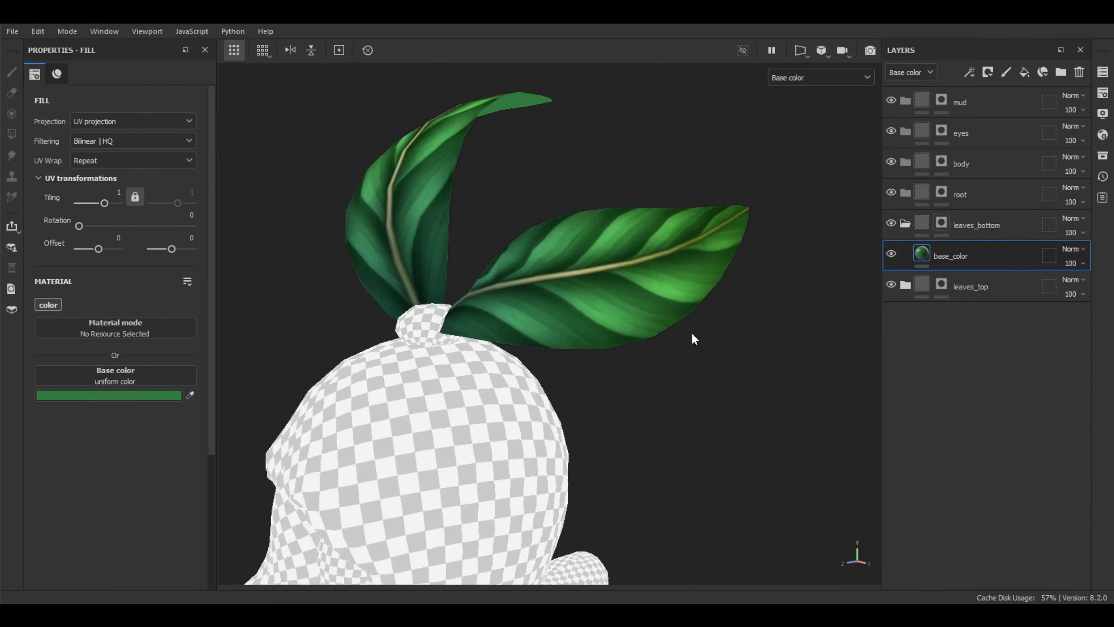
# - Darken the base_color layer in leaves_bottom by lowering its color's V value to 0.448 (hex 307237)
pyautogui.keyDown('alt'); pyautogui.moveTo(691, 332); pyautogui.dragTo(450, 254); pyautogui.keyUp('alt')
pyautogui.scroll(-4, 450, 254)
pyautogui.click(131, 396)
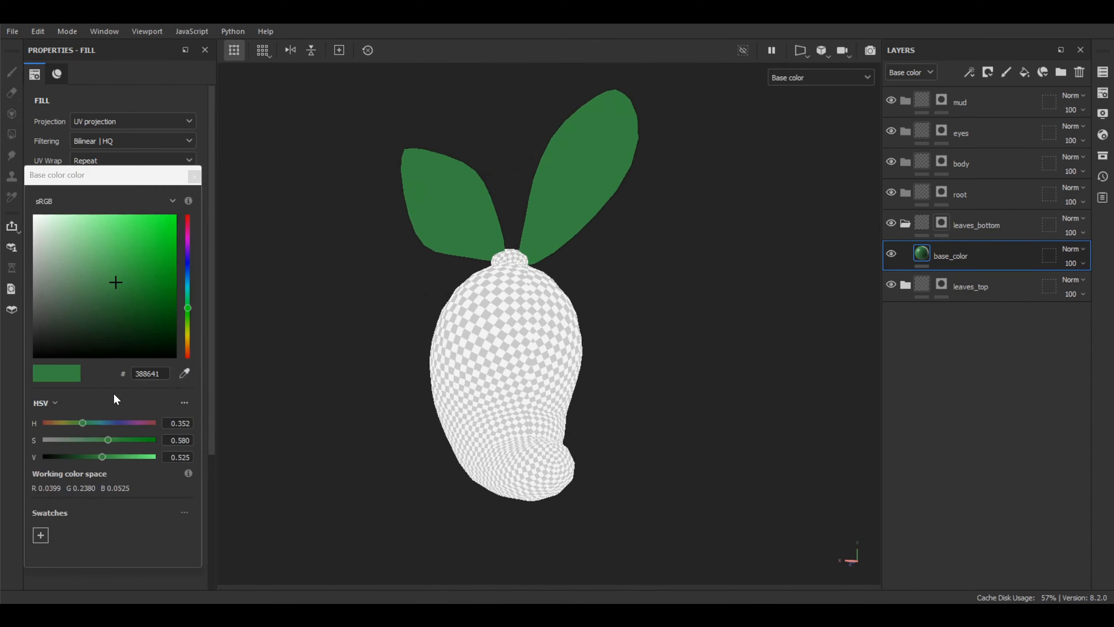
pyautogui.moveTo(101, 456); pyautogui.dragTo(92, 457)
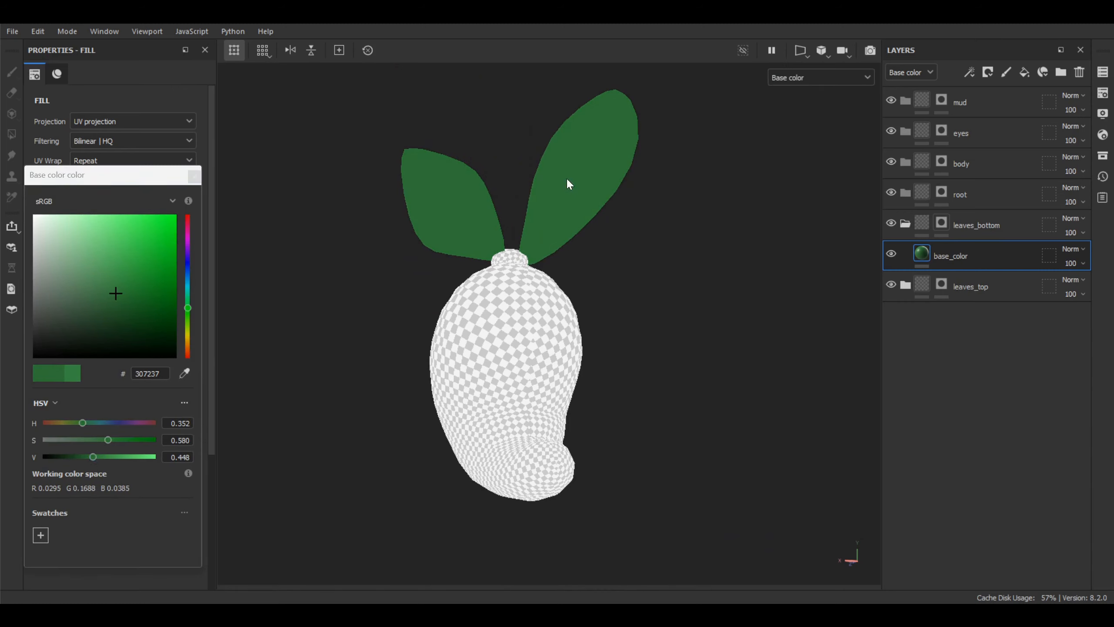
pyautogui.keyDown('alt'); pyautogui.moveTo(566, 177); pyautogui.dragTo(664, 227); pyautogui.keyUp('alt')
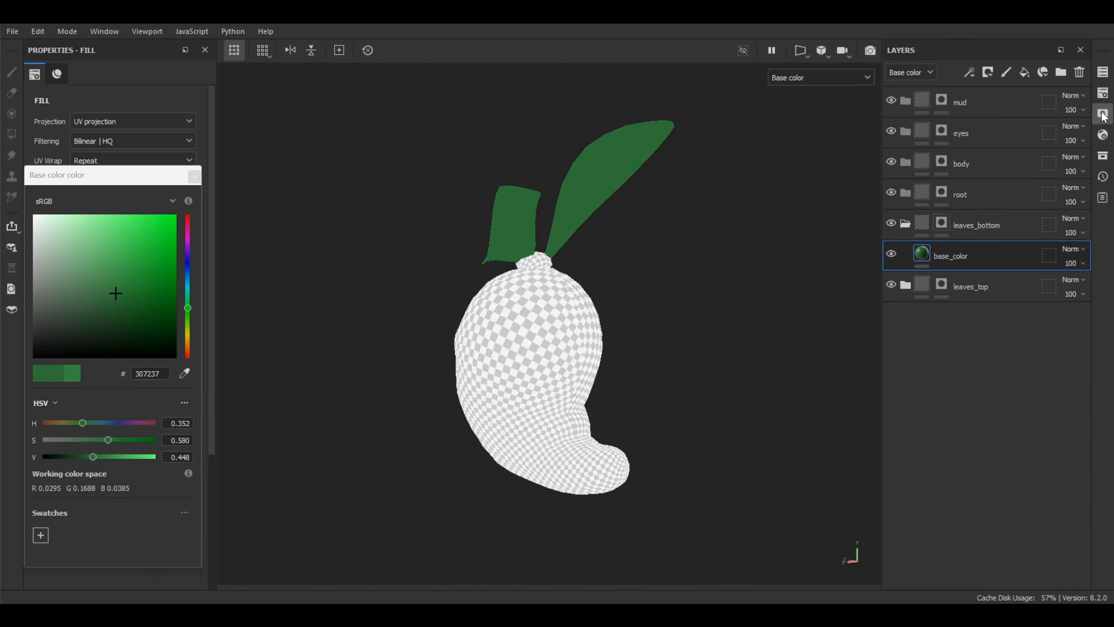
# - Turn on the mesh wireframe display for the model in the viewport
pyautogui.click(1103, 114)
pyautogui.click(848, 379)
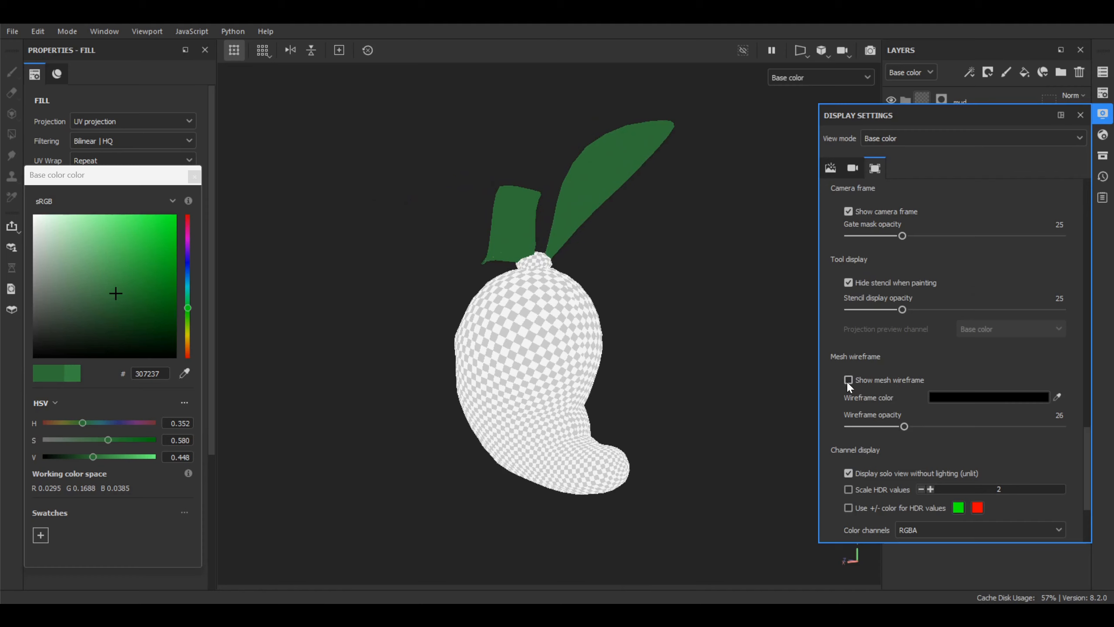
pyautogui.click(1080, 115)
pyautogui.keyDown('alt'); pyautogui.moveTo(626, 254); pyautogui.dragTo(658, 260); pyautogui.keyUp('alt')
# - Add a fill layer above base_color in leaves_bottom and name it temp
pyautogui.click(1026, 72)
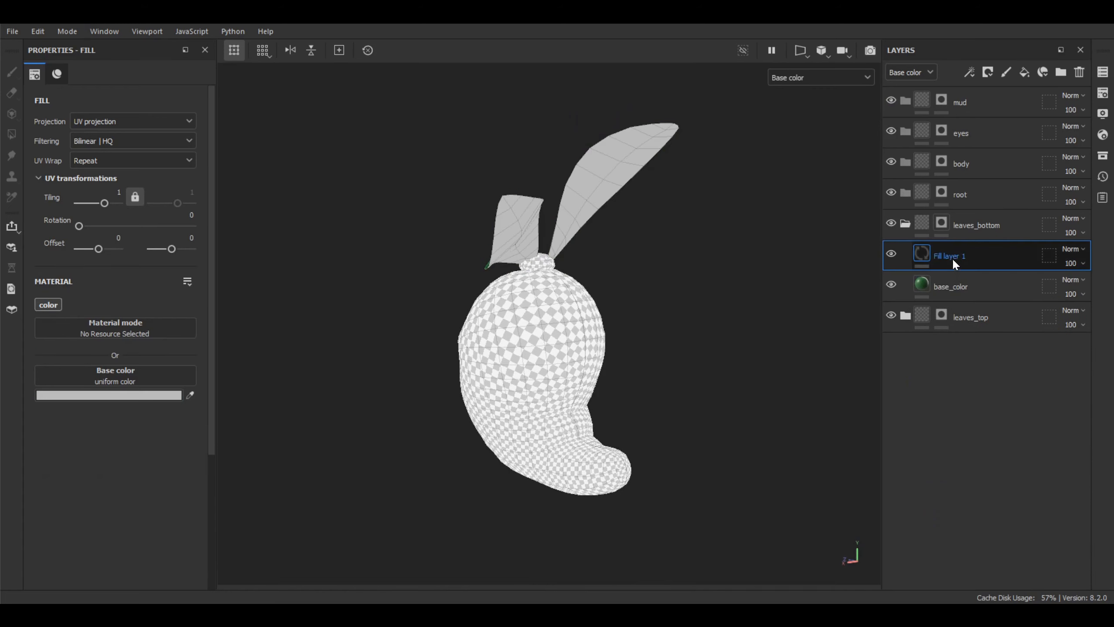
pyautogui.doubleClick(954, 257)
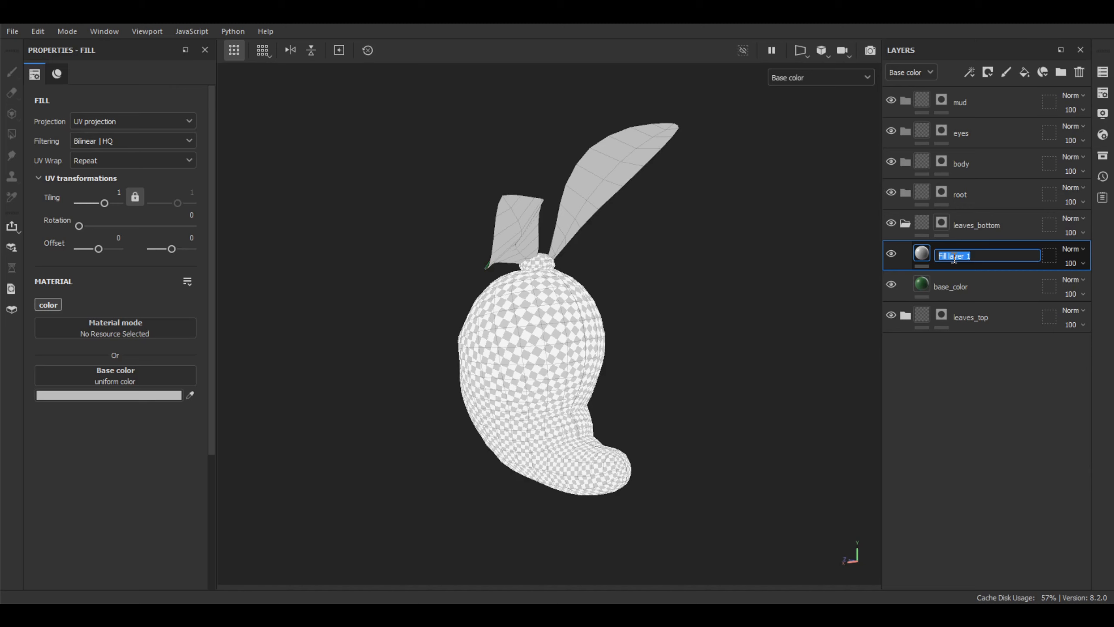
pyautogui.write('temp')
pyautogui.press('Return')
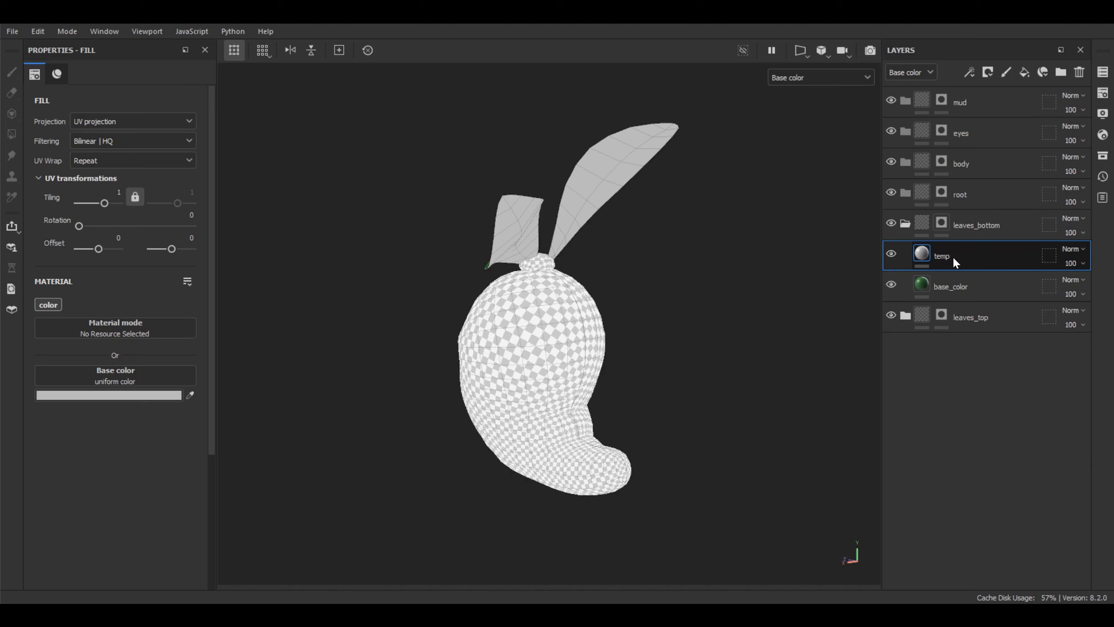
# - Make the temp layer's base color bright red and give the layer a black mask
pyautogui.click(109, 396)
pyautogui.moveTo(150, 237); pyautogui.dragTo(230, 167)
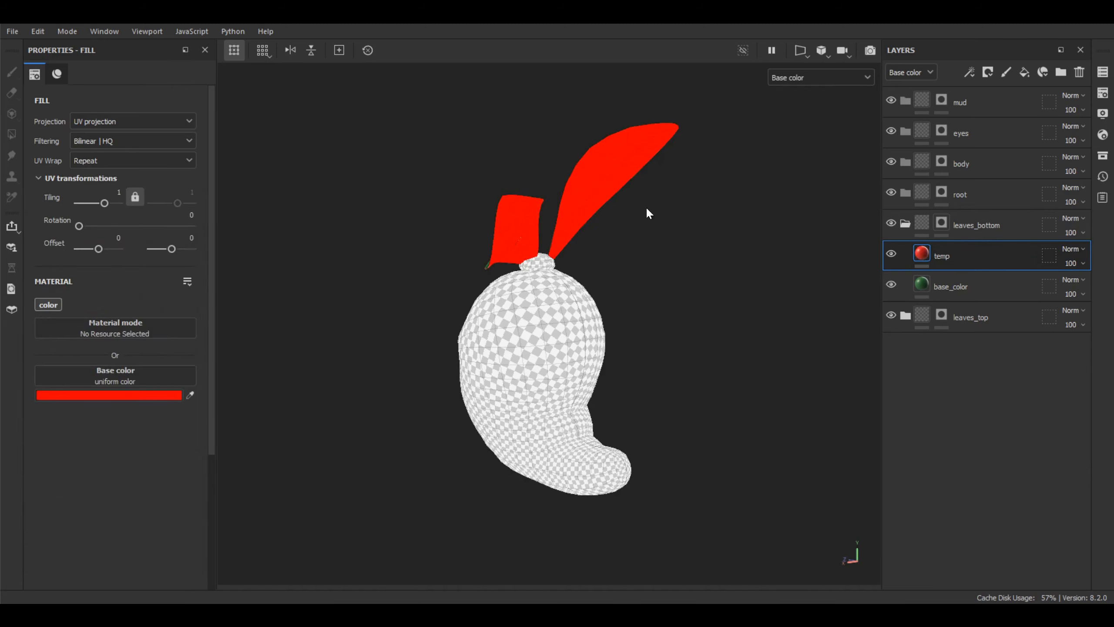
pyautogui.rightClick(928, 244)
pyautogui.click(966, 32)
pyautogui.rightClick(937, 253)
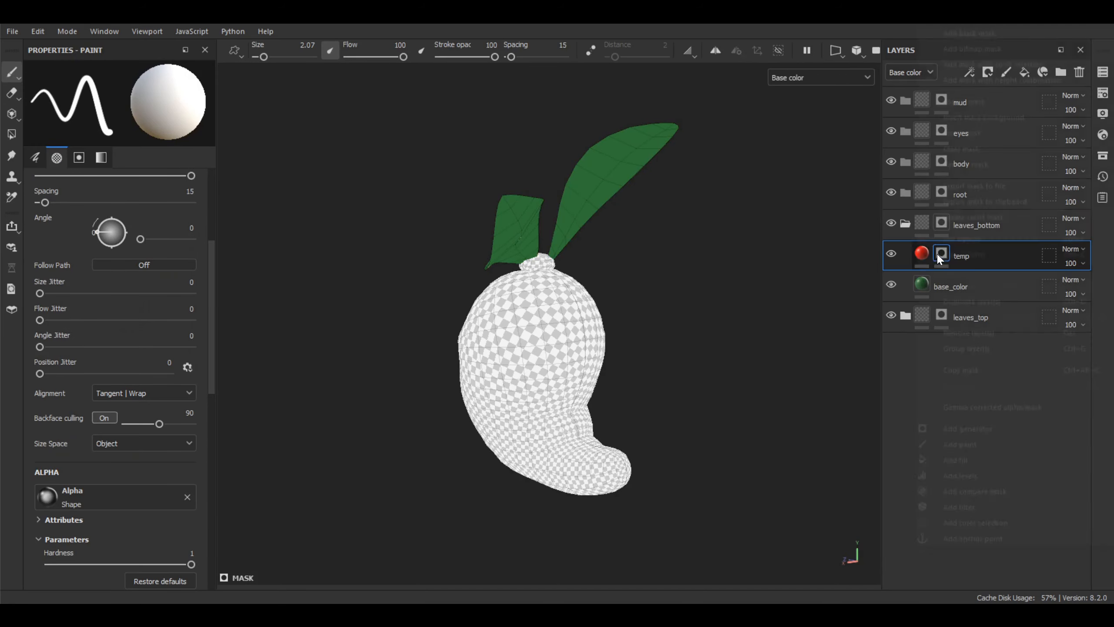
pyautogui.click(753, 255)
# - Show the UV layout in 2D and examine how the top leaf's stripe pattern meets its edges compared with the plain green leaf
pyautogui.press('F3')
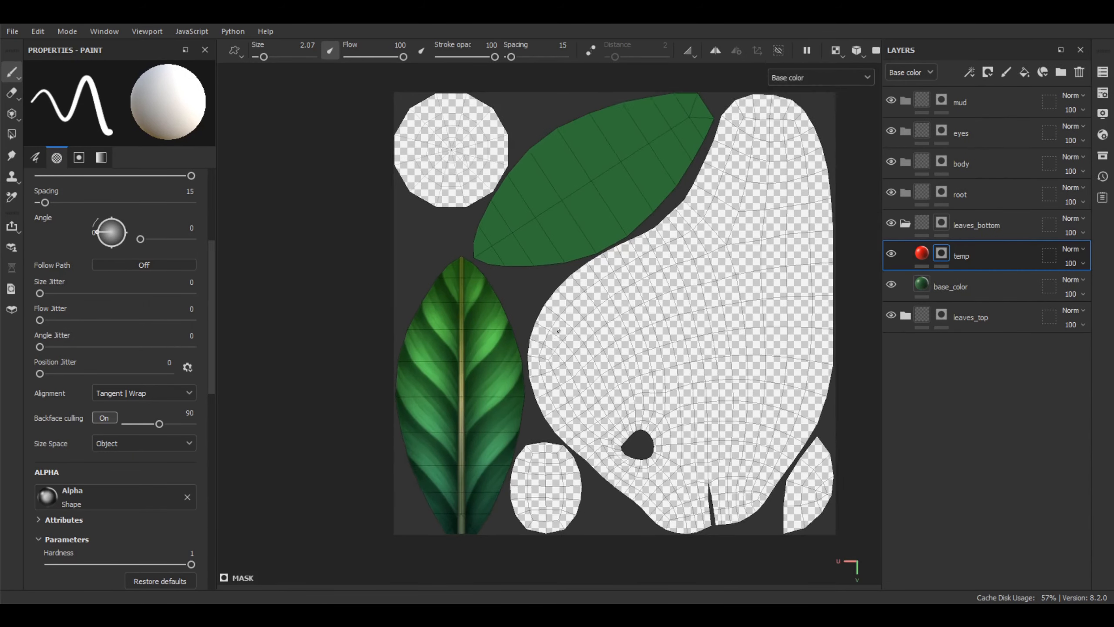
pyautogui.scroll(5, 592, 285)
pyautogui.scroll(-3, 509, 313)
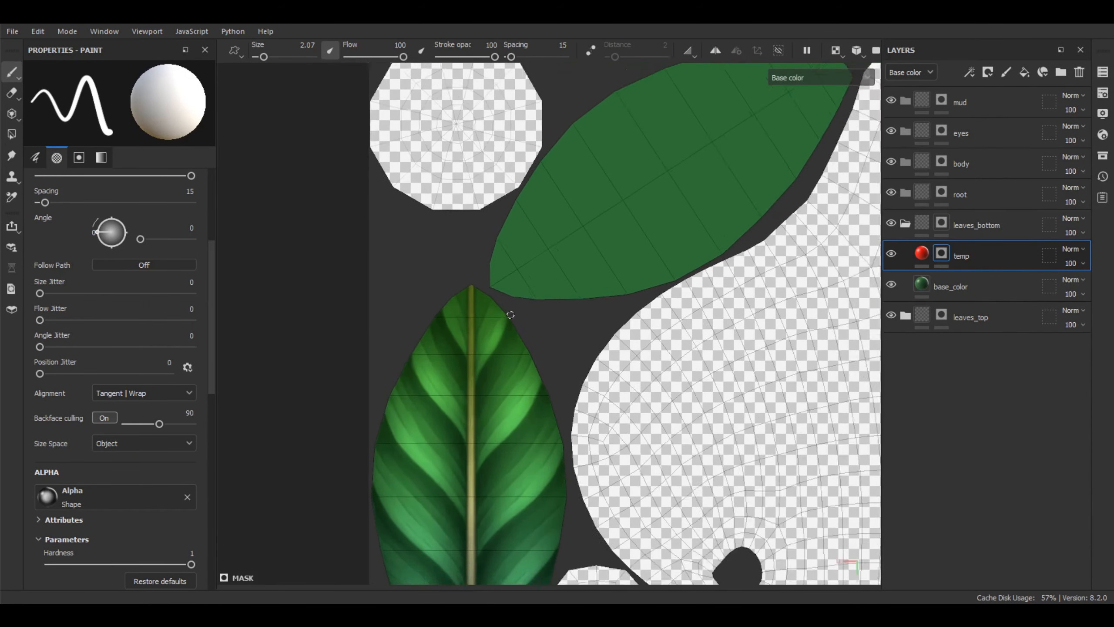
pyautogui.keyDown('alt'); pyautogui.moveTo(509, 314); pyautogui.dragTo(521, 285, button='middle'); pyautogui.keyUp('alt')
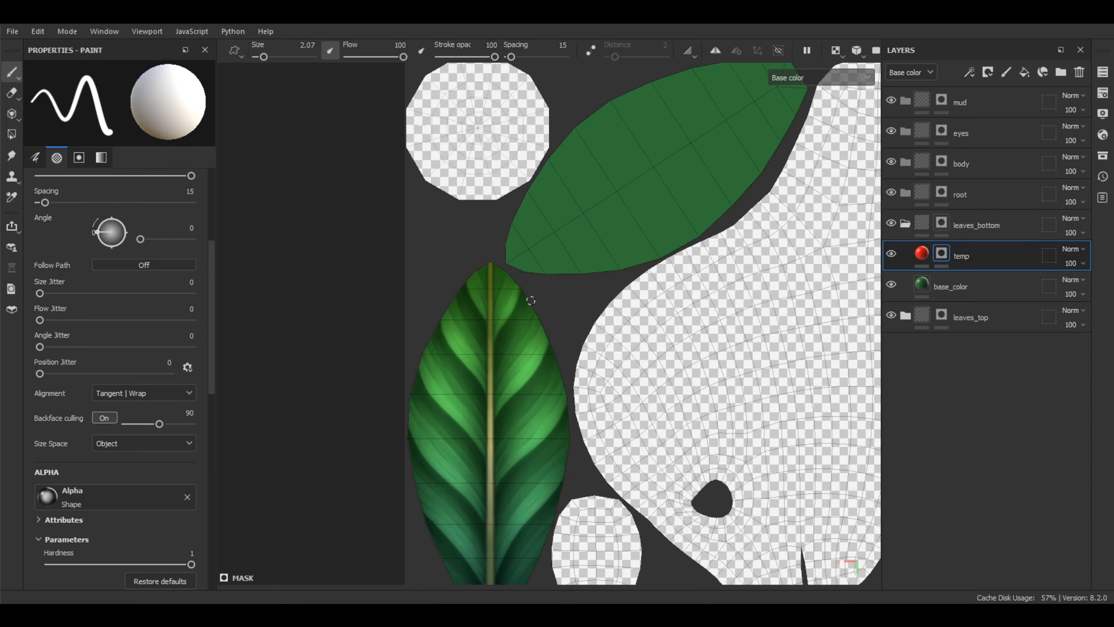
pyautogui.keyDown('alt'); pyautogui.moveTo(540, 287); pyautogui.dragTo(545, 279, button='middle'); pyautogui.keyUp('alt')
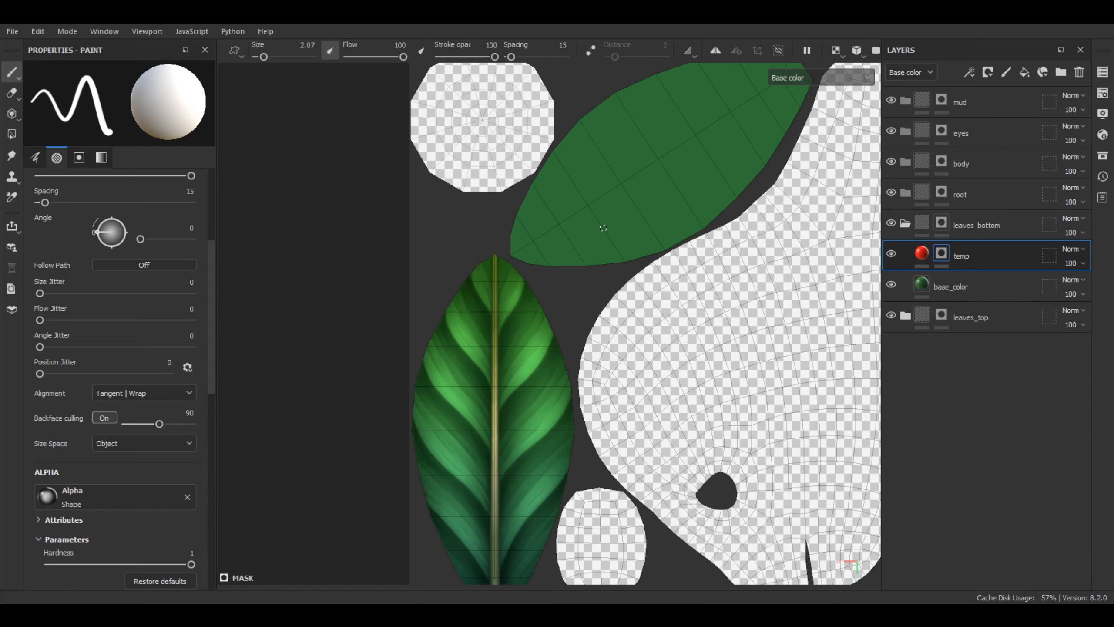
pyautogui.scroll(3, 570, 267)
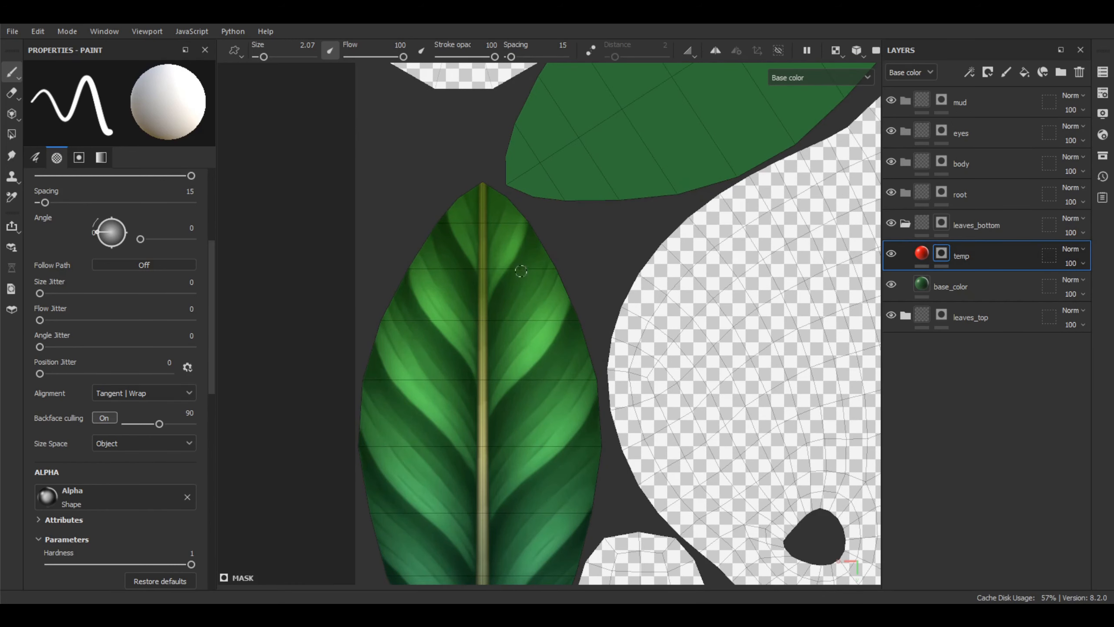
pyautogui.scroll(-5, 570, 283)
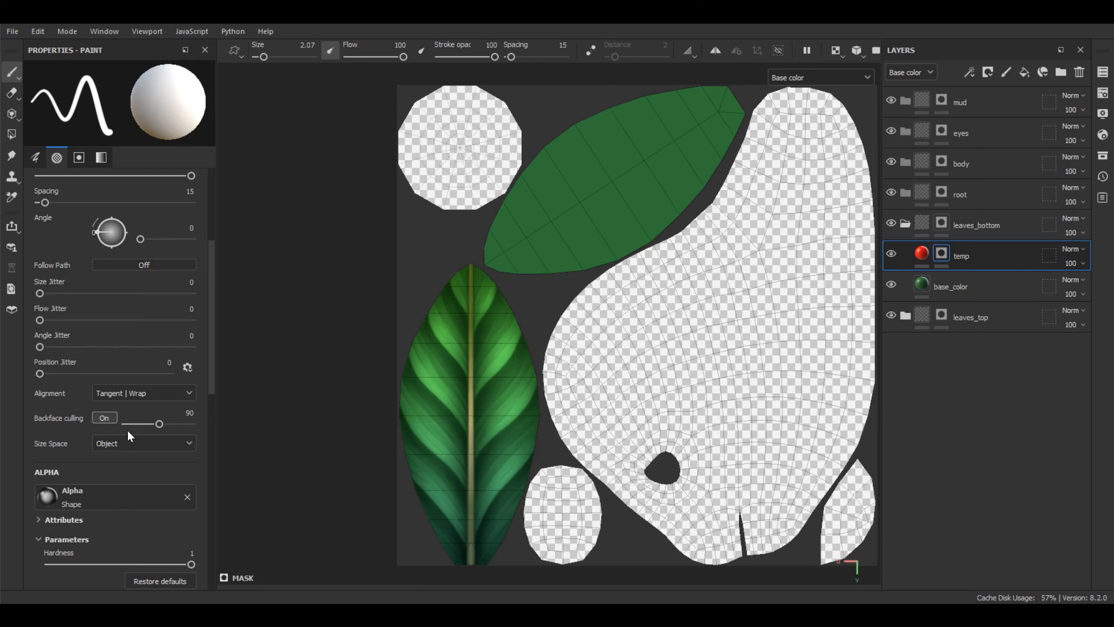
pyautogui.keyDown('alt'); pyautogui.moveTo(526, 311); pyautogui.dragTo(556, 274, button='middle'); pyautogui.keyUp('alt')
pyautogui.keyDown('alt'); pyautogui.moveTo(538, 276); pyautogui.dragTo(522, 272, button='right'); pyautogui.keyUp('alt')
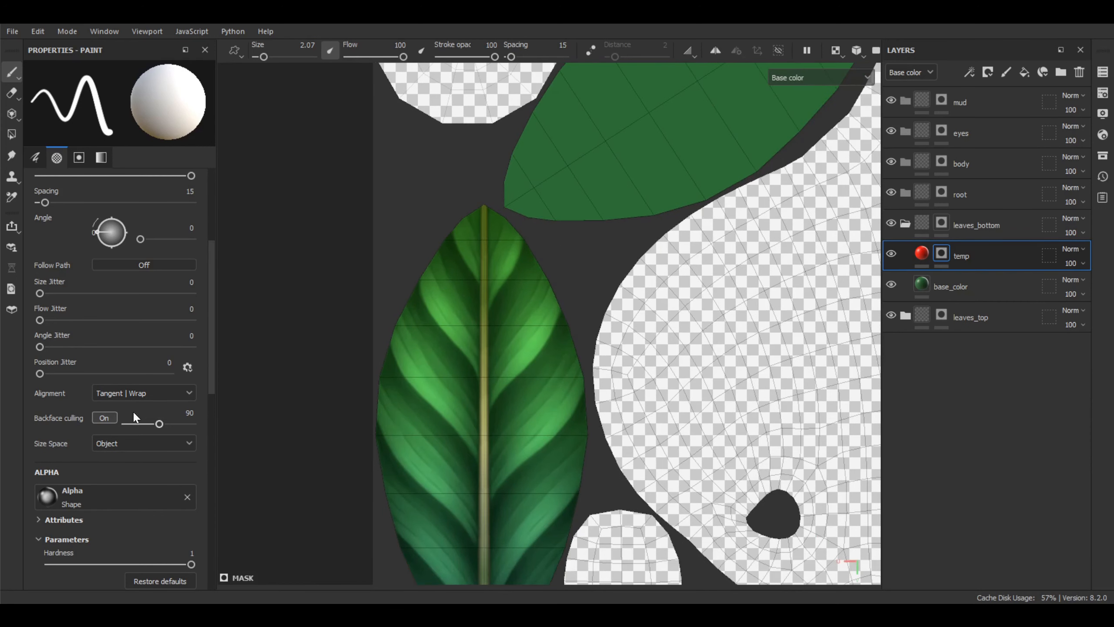
# - Turn off the brush's backface culling and set the brush size to 2.33 for painting the temp mask
pyautogui.click(104, 418)
pyautogui.keyDown('alt'); pyautogui.moveTo(528, 239); pyautogui.dragTo(509, 274, button='middle'); pyautogui.keyUp('alt')
pyautogui.keyDown('alt'); pyautogui.moveTo(510, 274); pyautogui.dragTo(506, 273, button='right'); pyautogui.keyUp('alt')
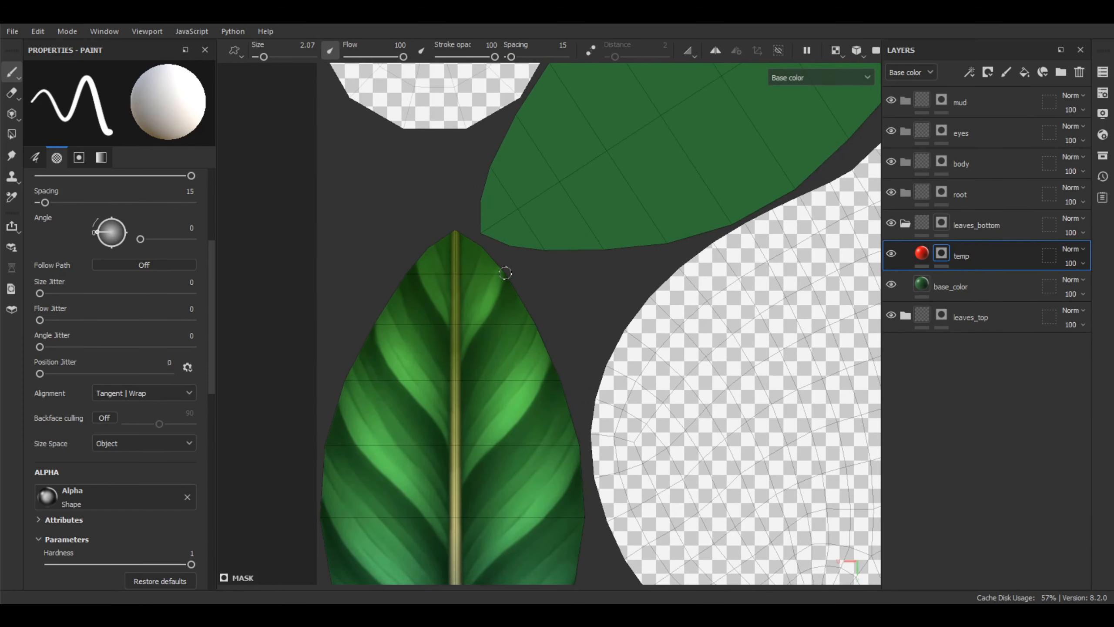
pyautogui.scroll(-2, 609, 281)
pyautogui.keyDown('alt'); pyautogui.moveTo(538, 286); pyautogui.dragTo(507, 310, button='middle'); pyautogui.keyUp('alt')
pyautogui.scroll(4, 507, 309)
pyautogui.keyDown('ctrl'); pyautogui.moveTo(514, 290); pyautogui.dragTo(513, 284, button='right'); pyautogui.keyUp('ctrl')
# - Paint small marker dots in the temp mask where the stripes meet the patterned leaf's right edge, undoing a trial dot
pyautogui.click(515, 286)
pyautogui.hotkey('ctrl', 'z')
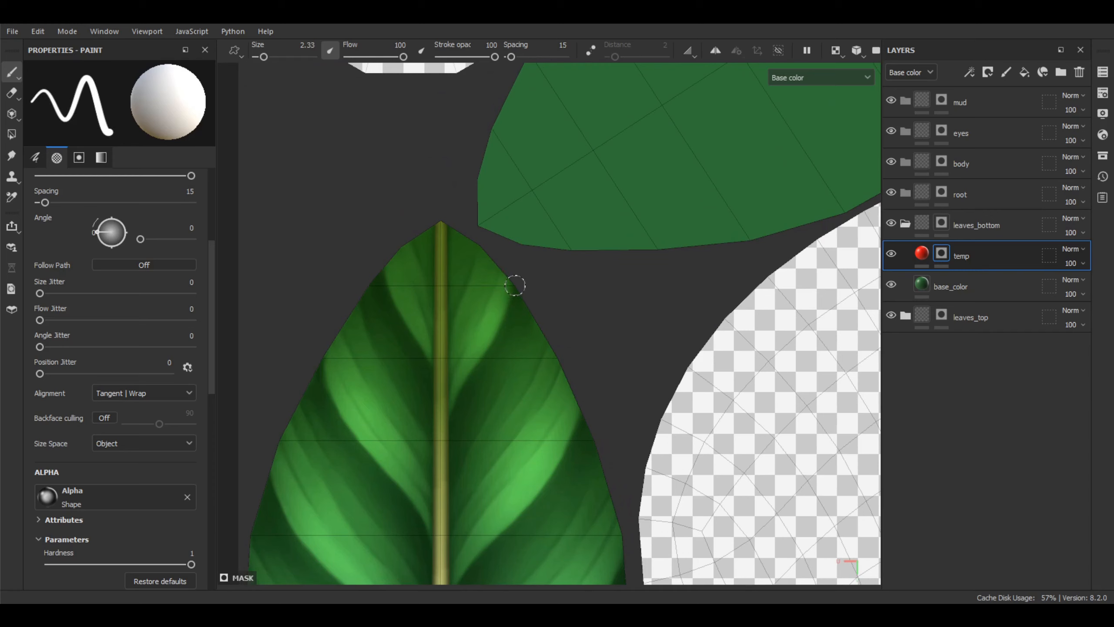
pyautogui.scroll(-5, 553, 299)
pyautogui.keyDown('alt'); pyautogui.moveTo(570, 325); pyautogui.dragTo(523, 266, button='middle'); pyautogui.keyUp('alt')
pyautogui.scroll(1, 522, 285)
pyautogui.scroll(2, 522, 285)
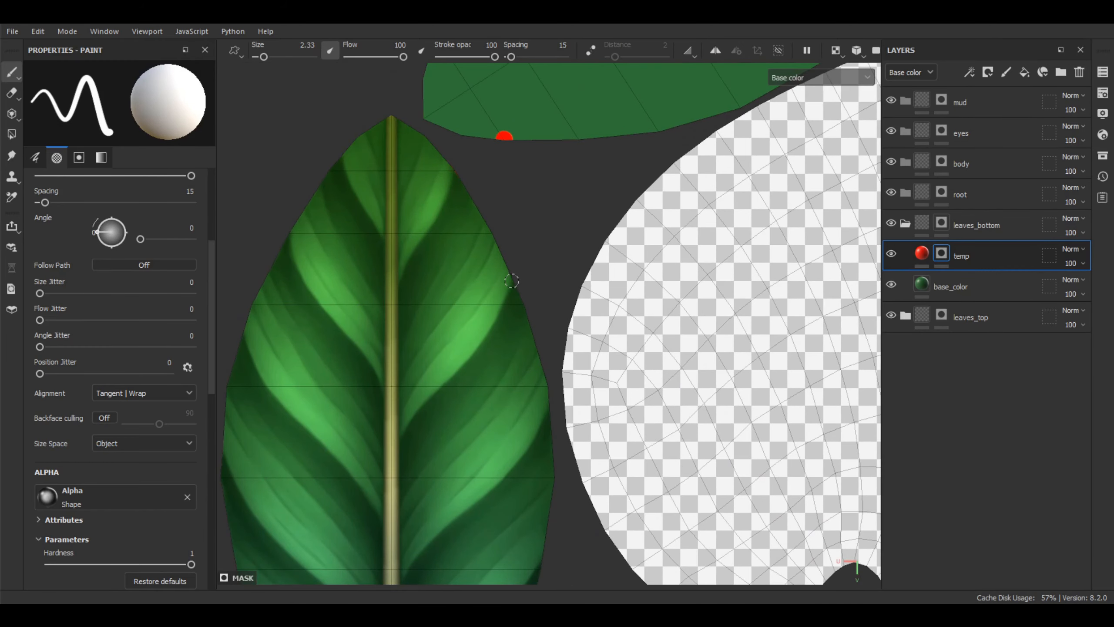
pyautogui.keyDown('alt'); pyautogui.moveTo(549, 403); pyautogui.dragTo(527, 260, button='middle'); pyautogui.keyUp('alt')
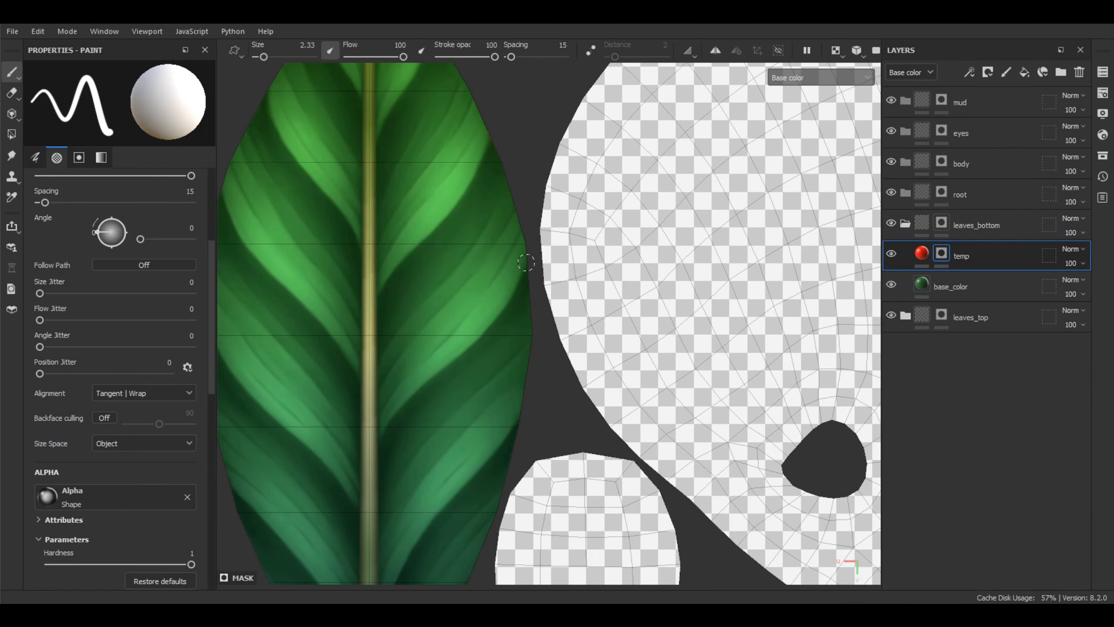
pyautogui.scroll(-3, 527, 263)
pyautogui.scroll(4, 579, 276)
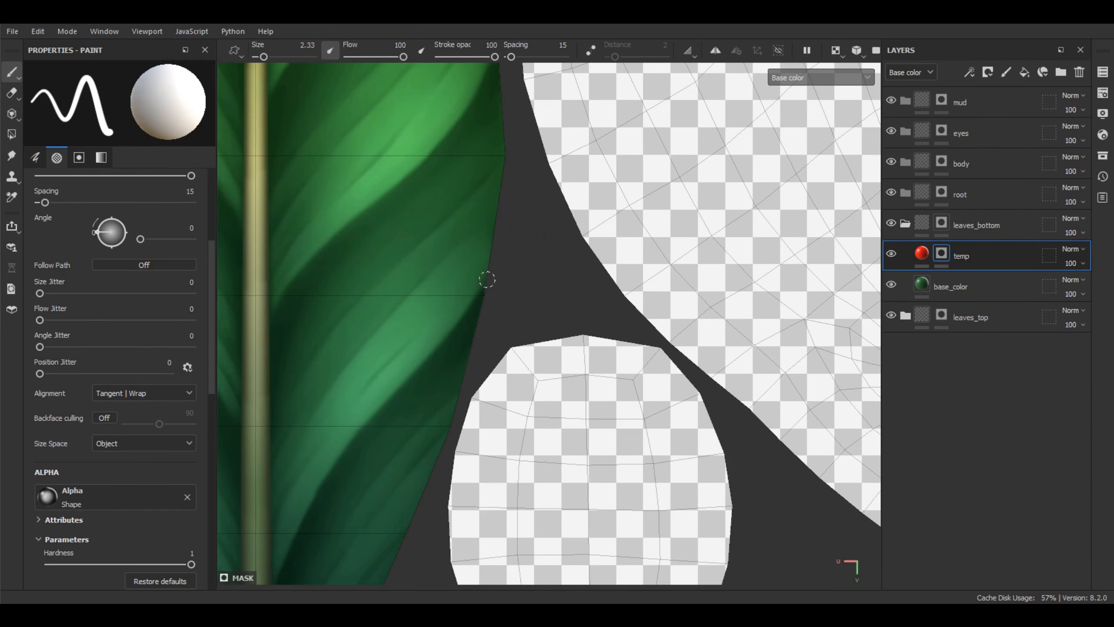
# - Paint matching marker dots in the temp mask where the stripes meet the patterned leaf's left edge, up to its tip
pyautogui.scroll(-2, 511, 290)
pyautogui.keyDown('alt'); pyautogui.moveTo(493, 313); pyautogui.dragTo(632, 276, button='middle'); pyautogui.keyUp('alt')
pyautogui.keyDown('alt'); pyautogui.moveTo(380, 252); pyautogui.dragTo(471, 266, button='middle'); pyautogui.keyUp('alt')
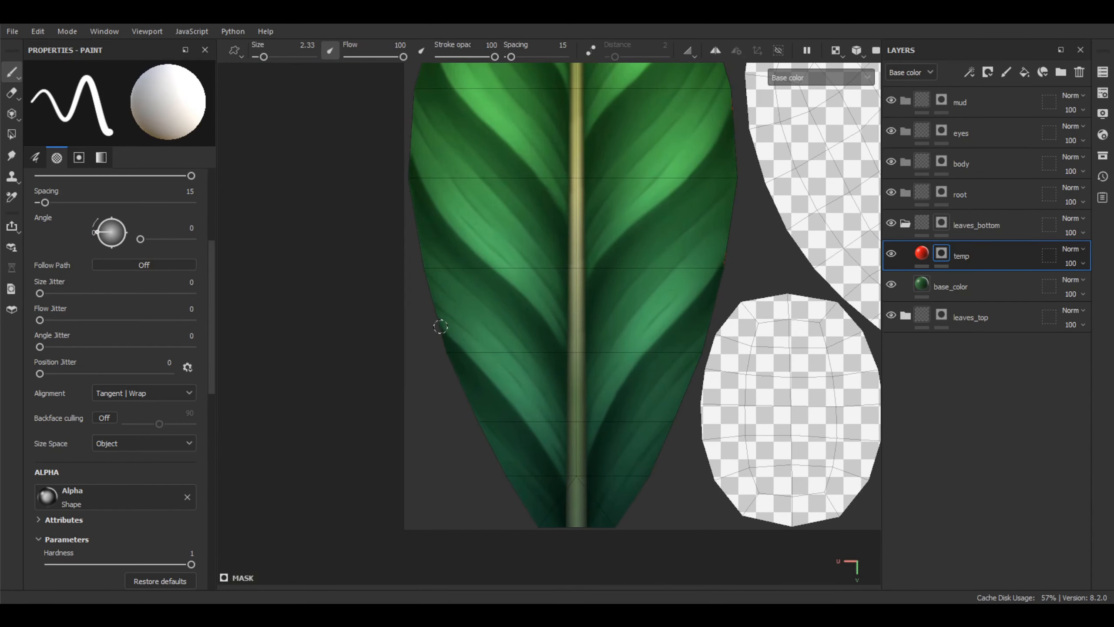
pyautogui.keyDown('alt'); pyautogui.moveTo(440, 225); pyautogui.dragTo(464, 311, button='middle'); pyautogui.keyUp('alt')
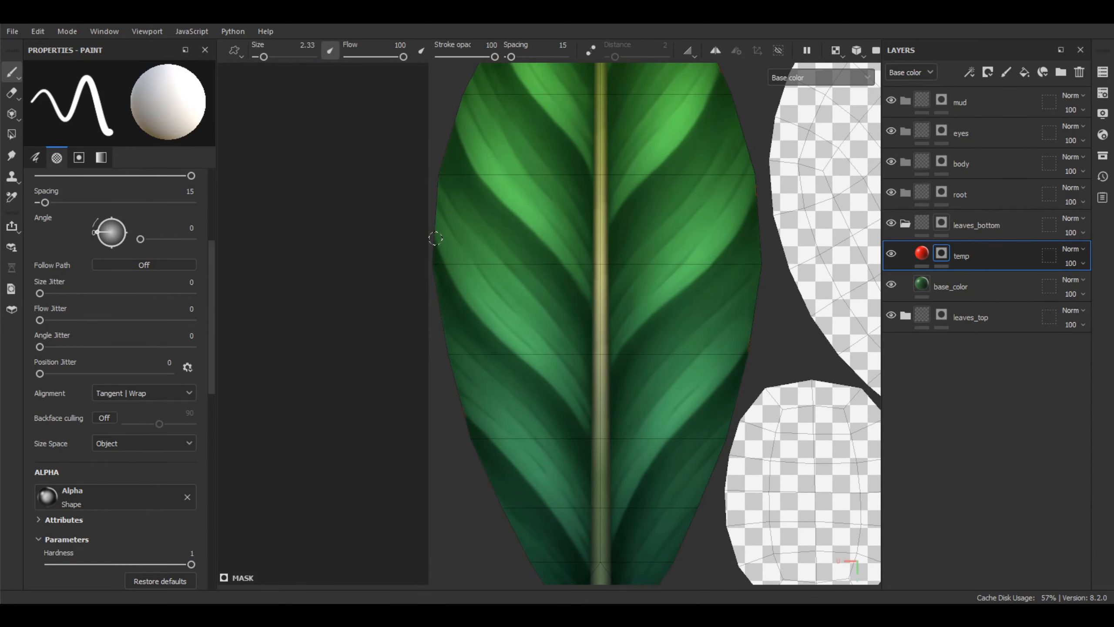
pyautogui.keyDown('alt'); pyautogui.moveTo(449, 209); pyautogui.dragTo(472, 302, button='middle'); pyautogui.keyUp('alt')
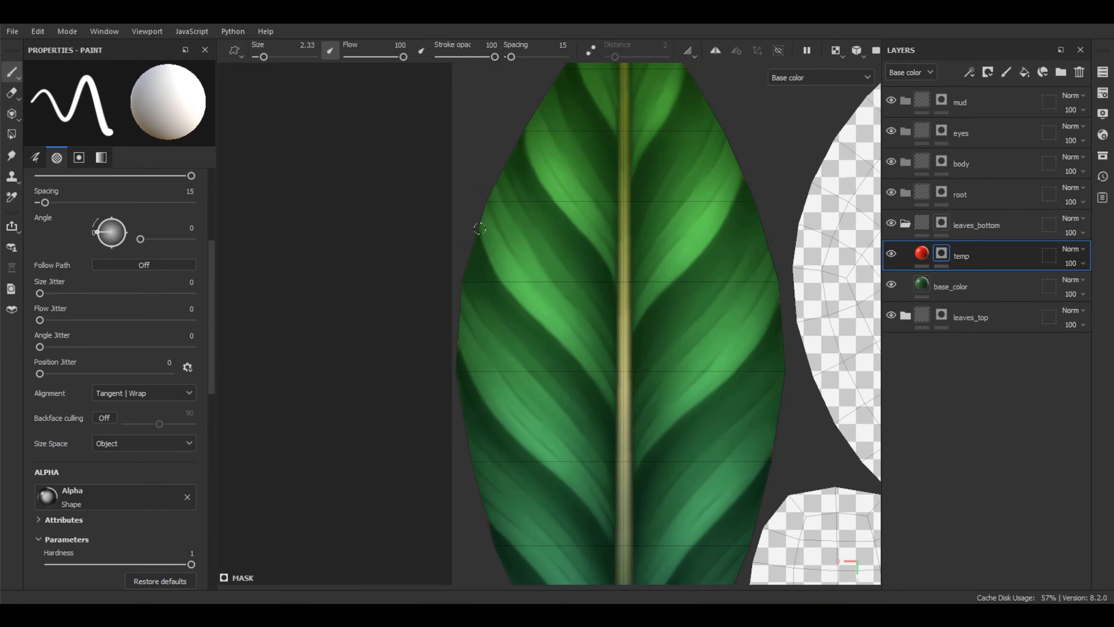
pyautogui.keyDown('alt'); pyautogui.moveTo(526, 130); pyautogui.dragTo(522, 241, button='middle'); pyautogui.keyUp('alt')
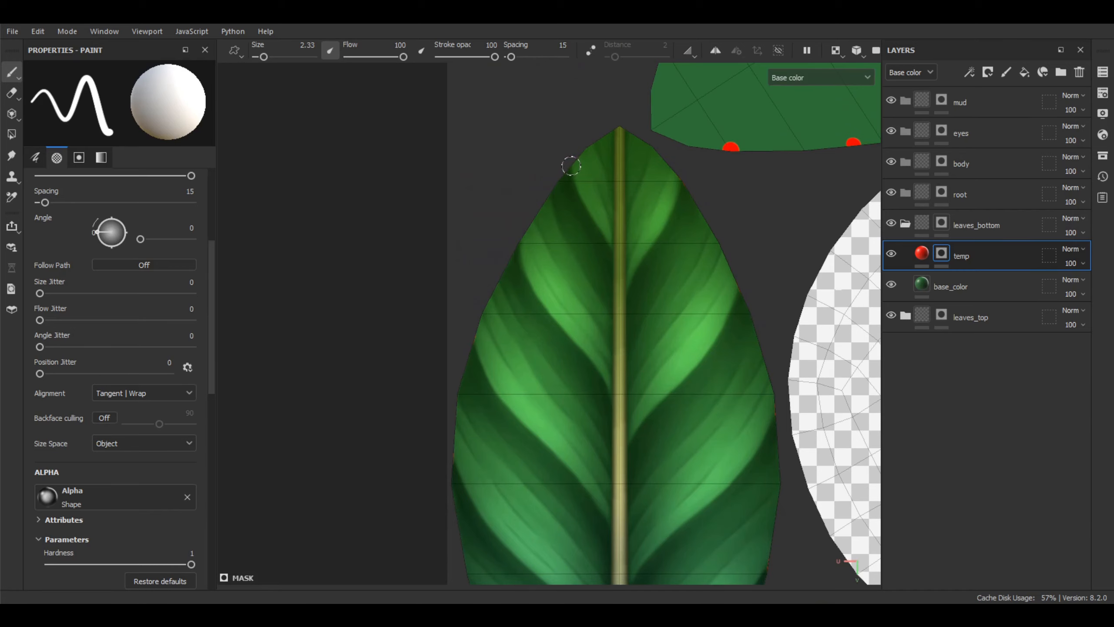
pyautogui.keyDown('alt'); pyautogui.moveTo(644, 245); pyautogui.dragTo(724, 252, button='right'); pyautogui.keyUp('alt')
pyautogui.keyDown('alt'); pyautogui.moveTo(723, 252); pyautogui.dragTo(579, 384, button='middle'); pyautogui.keyUp('alt')
pyautogui.keyDown('alt'); pyautogui.moveTo(446, 365); pyautogui.dragTo(527, 275, button='middle'); pyautogui.keyUp('alt')
pyautogui.keyDown('alt'); pyautogui.moveTo(527, 275); pyautogui.dragTo(547, 216, button='right'); pyautogui.keyUp('alt')
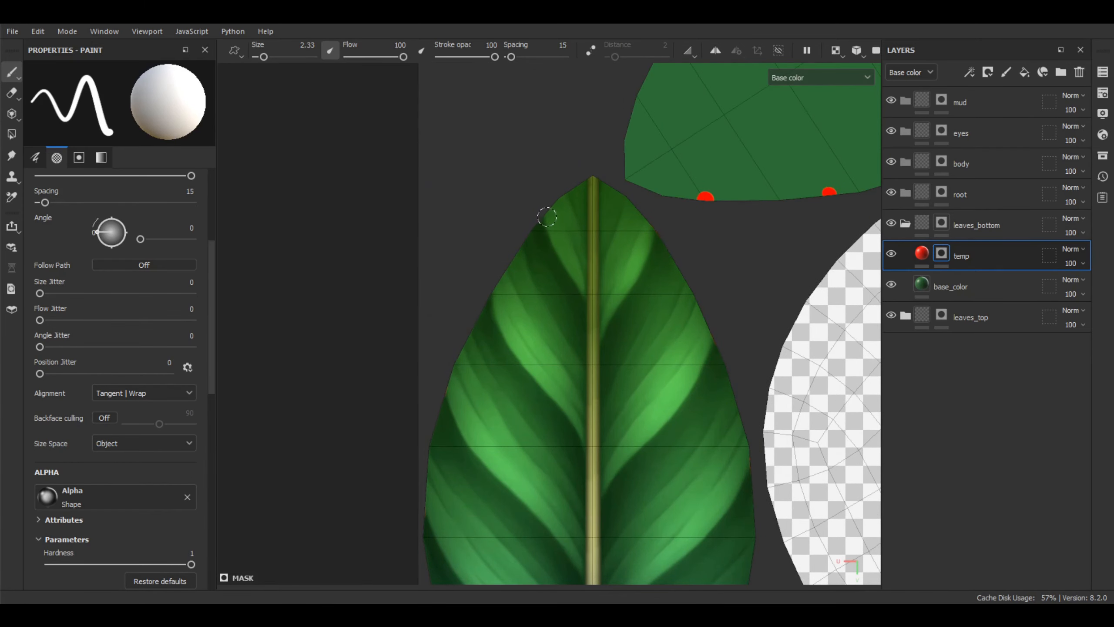
pyautogui.click(545, 216)
# - Add another marker dot on the patterned leaf's left edge and compare the green leaf's red markers with the stripe pattern
pyautogui.keyDown('alt'); pyautogui.moveTo(648, 269); pyautogui.dragTo(762, 318, button='right'); pyautogui.keyUp('alt')
pyautogui.keyDown('alt'); pyautogui.moveTo(761, 319); pyautogui.dragTo(501, 449, button='middle'); pyautogui.keyUp('alt')
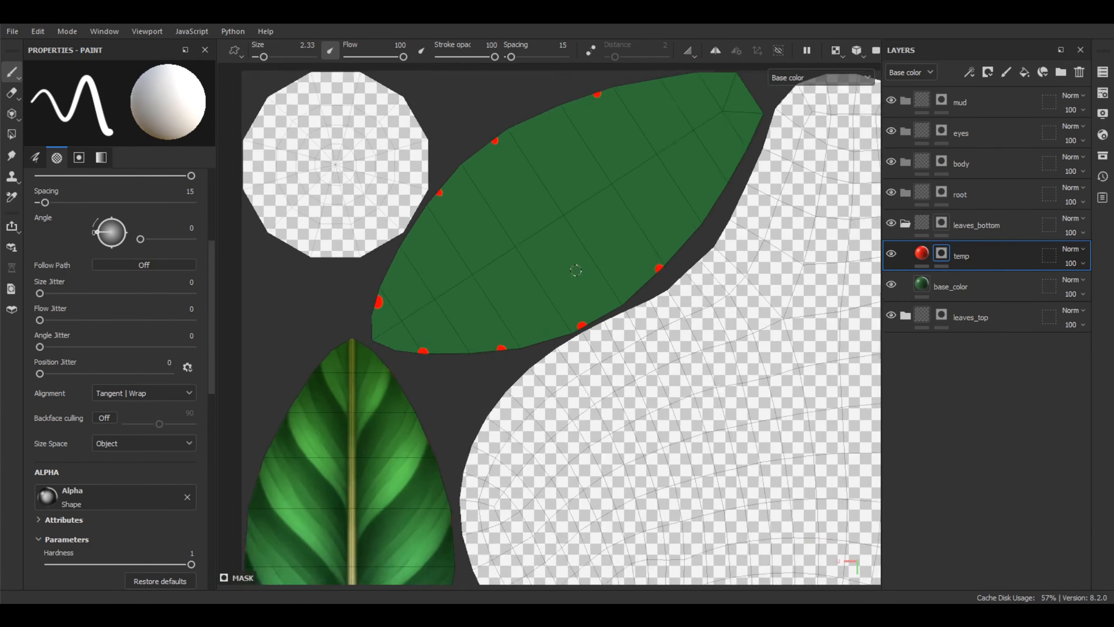
pyautogui.keyDown('alt'); pyautogui.moveTo(576, 269); pyautogui.dragTo(515, 301, button='right'); pyautogui.keyUp('alt')
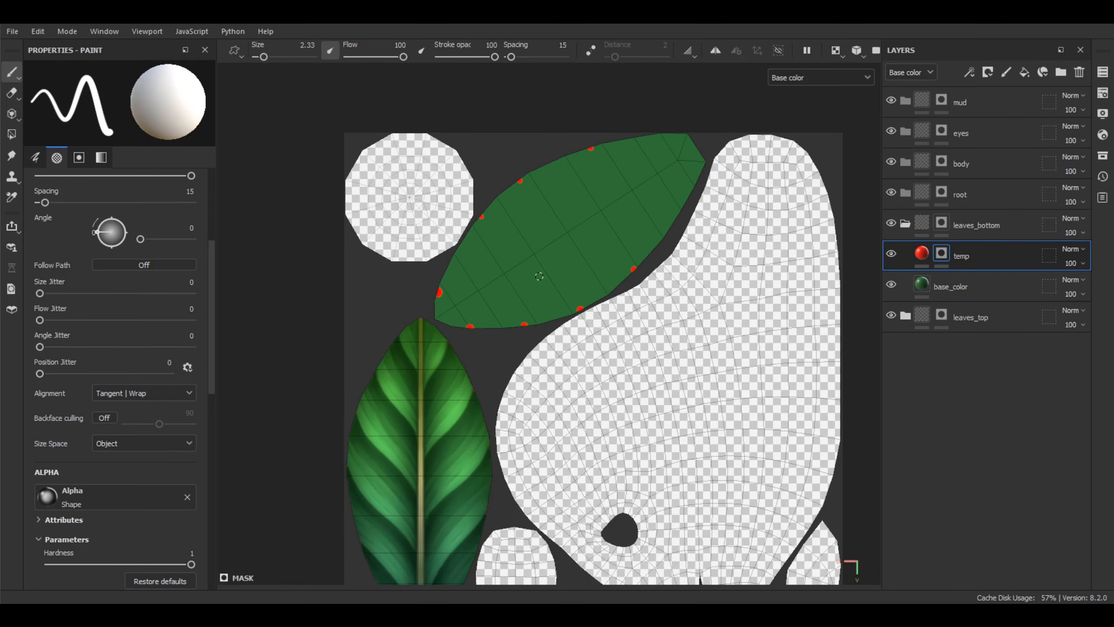
pyautogui.keyDown('alt'); pyautogui.moveTo(532, 275); pyautogui.dragTo(645, 129, button='middle'); pyautogui.keyUp('alt')
pyautogui.keyDown('alt'); pyautogui.moveTo(484, 244); pyautogui.dragTo(495, 231, button='right'); pyautogui.keyUp('alt')
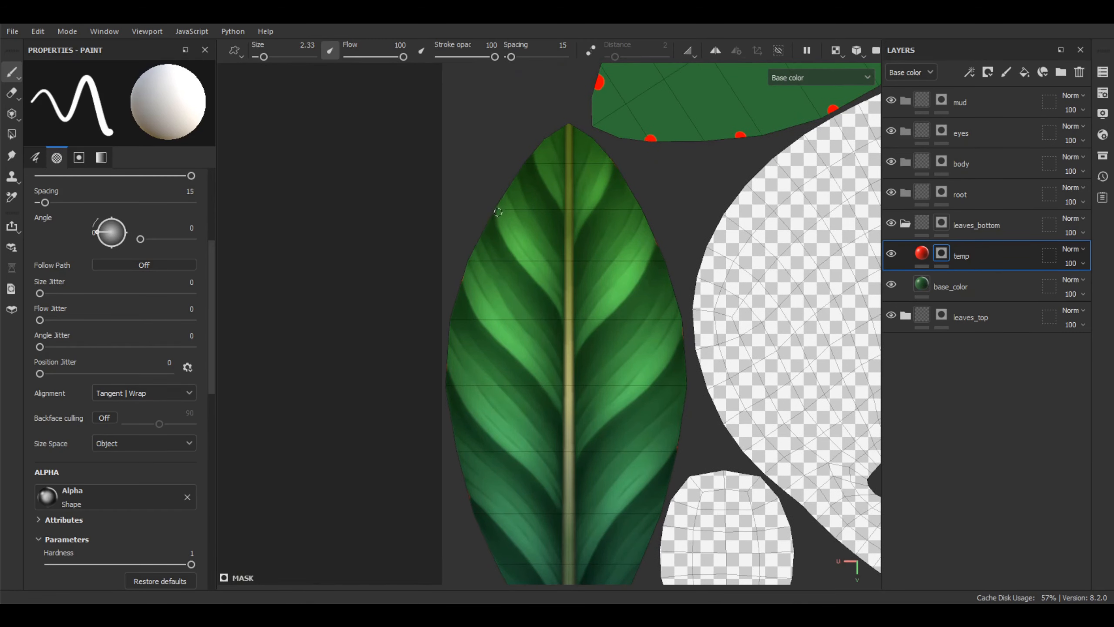
pyautogui.keyDown('alt'); pyautogui.moveTo(599, 216); pyautogui.dragTo(520, 337, button='middle'); pyautogui.keyUp('alt')
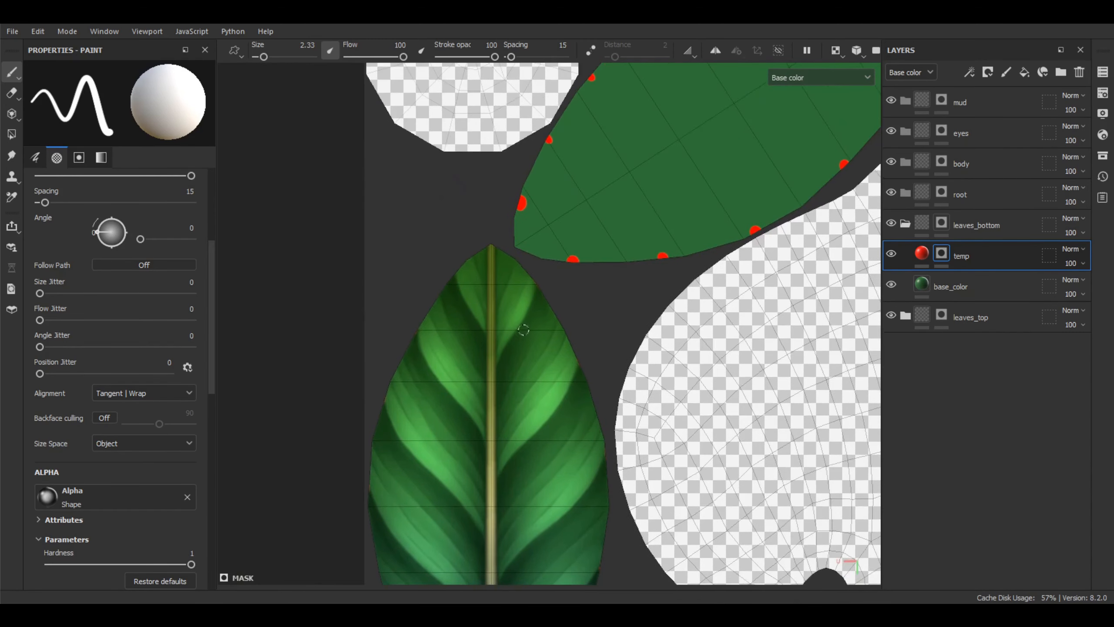
pyautogui.keyDown('alt'); pyautogui.moveTo(636, 261); pyautogui.dragTo(604, 263, button='right'); pyautogui.keyUp('alt')
pyautogui.keyDown('alt'); pyautogui.moveTo(604, 264); pyautogui.dragTo(551, 300, button='middle'); pyautogui.keyUp('alt')
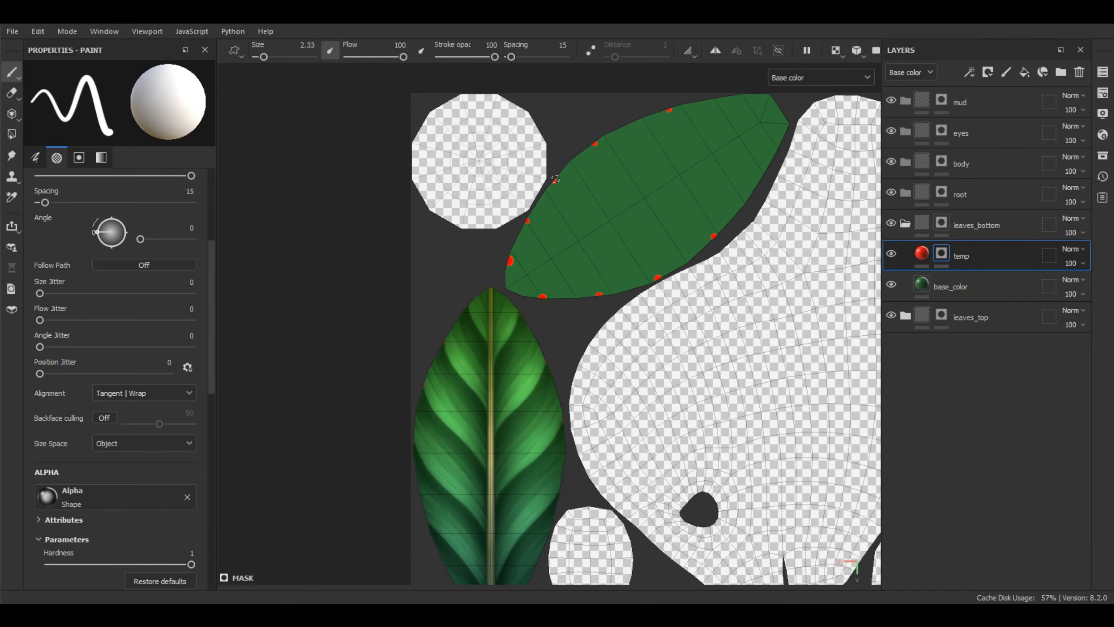
pyautogui.keyDown('alt'); pyautogui.moveTo(612, 209); pyautogui.dragTo(644, 111, button='middle'); pyautogui.keyUp('alt')
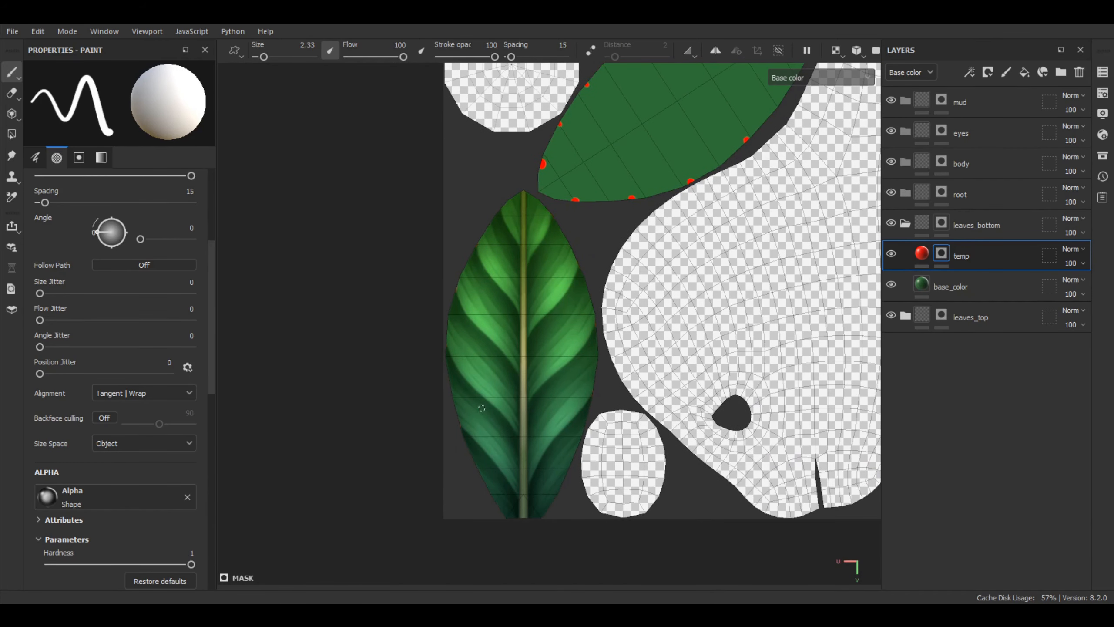
pyautogui.keyDown('alt'); pyautogui.moveTo(662, 159); pyautogui.dragTo(574, 282, button='middle'); pyautogui.keyUp('alt')
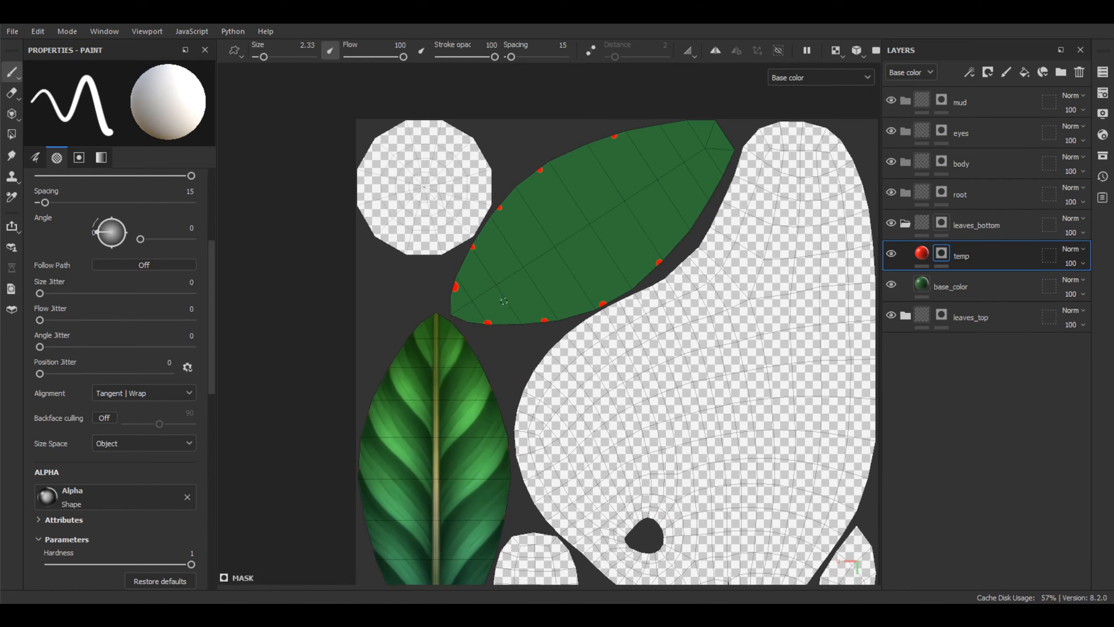
pyautogui.keyDown('alt'); pyautogui.moveTo(624, 361); pyautogui.dragTo(608, 268, button='middle'); pyautogui.keyUp('alt')
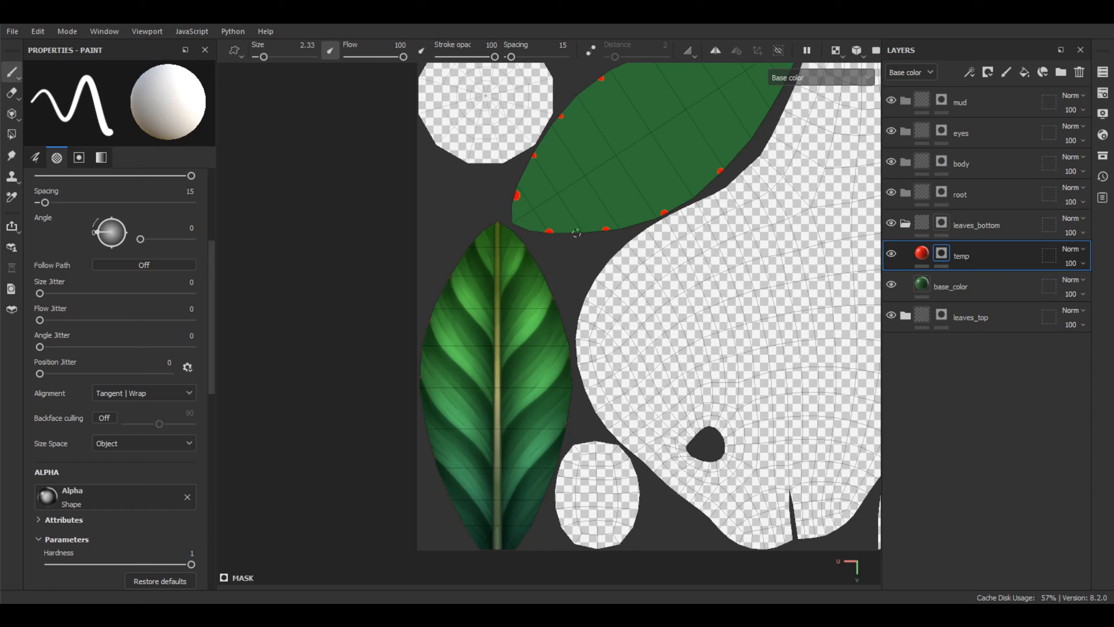
# - Add a folder above the temp layer in the leaves_bottom group and name it midrib
pyautogui.click(1061, 72)
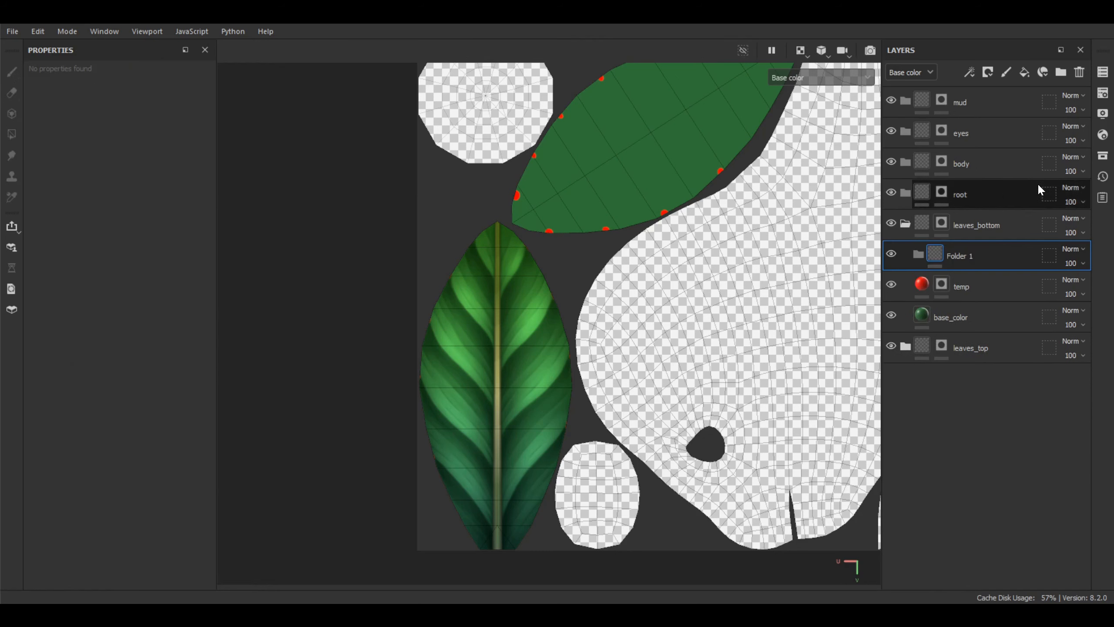
pyautogui.doubleClick(963, 258)
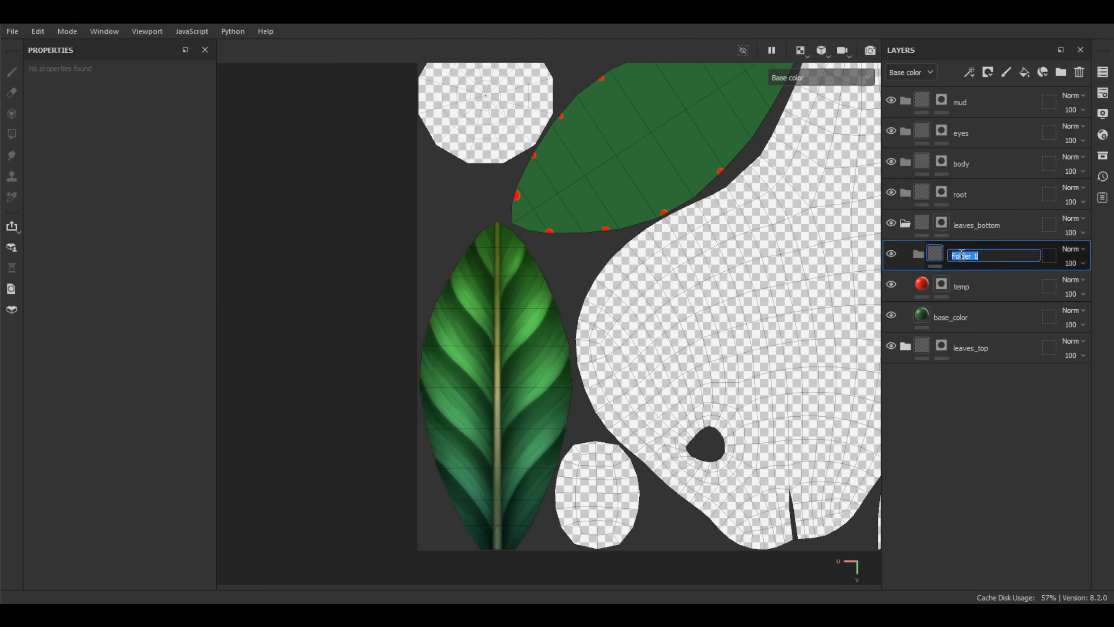
pyautogui.write('midrib')
pyautogui.press('Return')
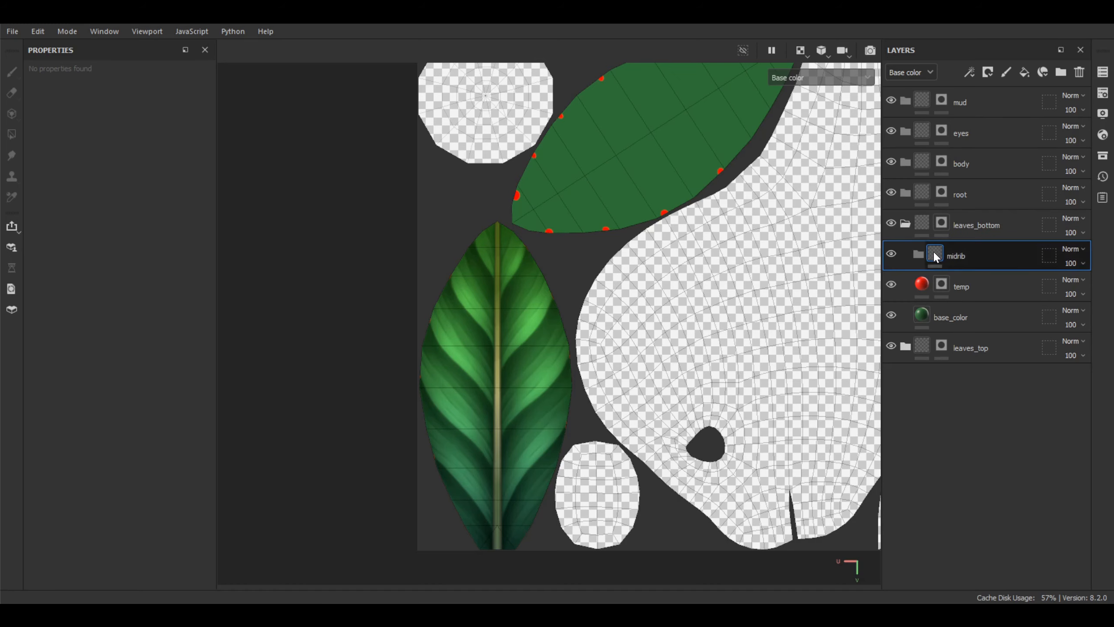
# - Add a black mask to the midrib folder and a paint effect to that mask
pyautogui.rightClick(935, 254)
pyautogui.click(1030, 40)
pyautogui.press('F2')
pyautogui.press('F3')
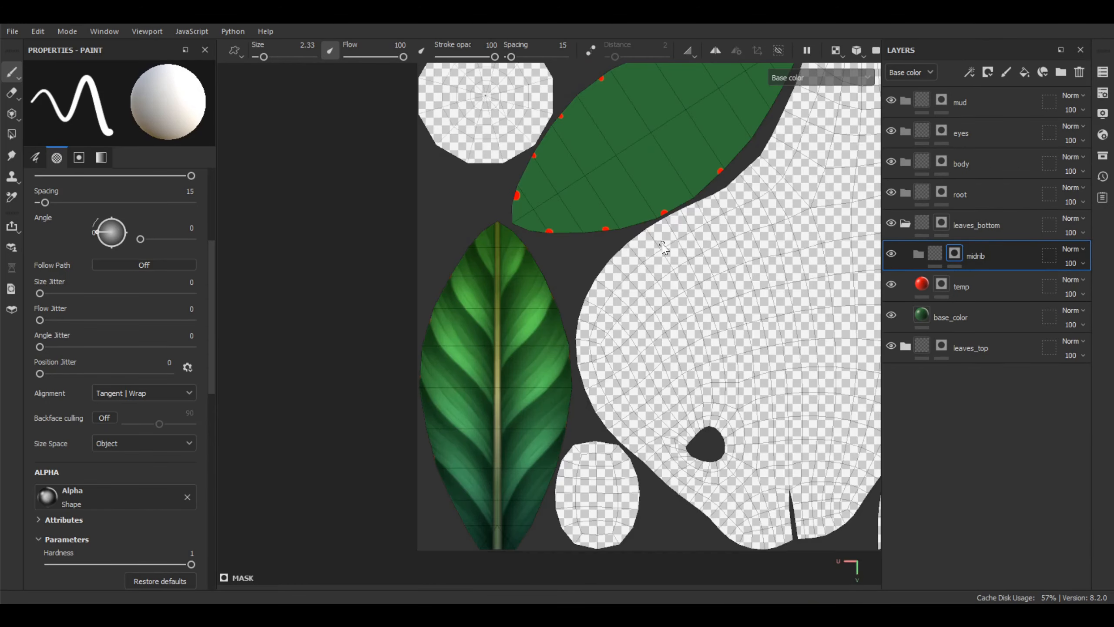
pyautogui.keyDown('alt'); pyautogui.moveTo(664, 248); pyautogui.dragTo(604, 313); pyautogui.keyUp('alt')
pyautogui.keyDown('alt'); pyautogui.moveTo(604, 312); pyautogui.dragTo(575, 335, button='middle'); pyautogui.keyUp('alt')
pyautogui.keyDown('alt'); pyautogui.moveTo(575, 335); pyautogui.dragTo(579, 318); pyautogui.keyUp('alt')
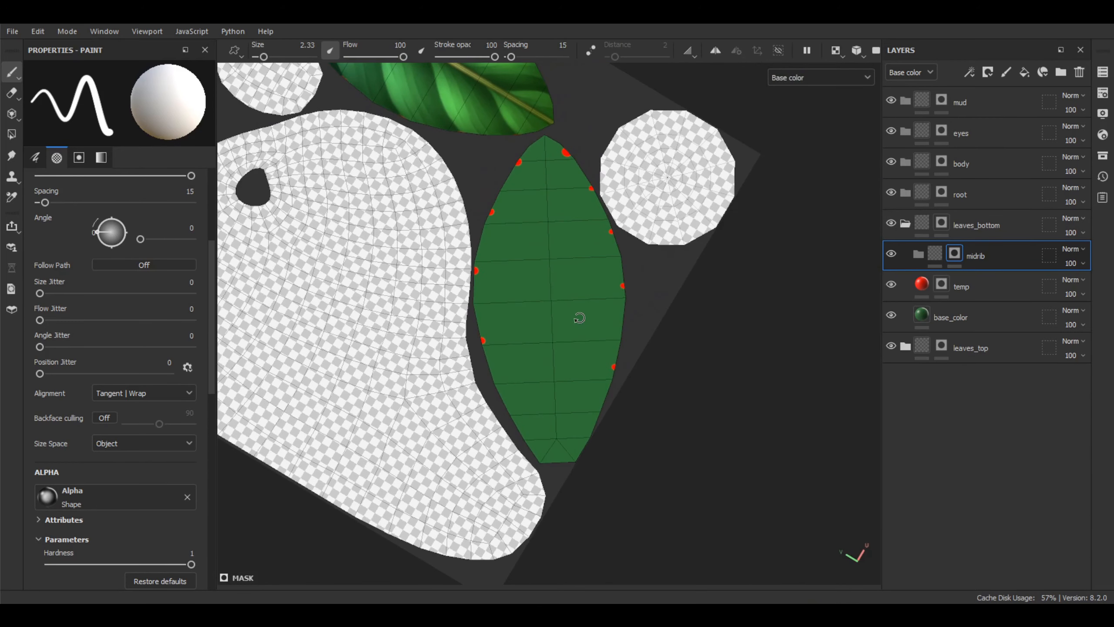
pyautogui.keyDown('alt'); pyautogui.moveTo(573, 299); pyautogui.dragTo(569, 323, button='middle'); pyautogui.keyUp('alt')
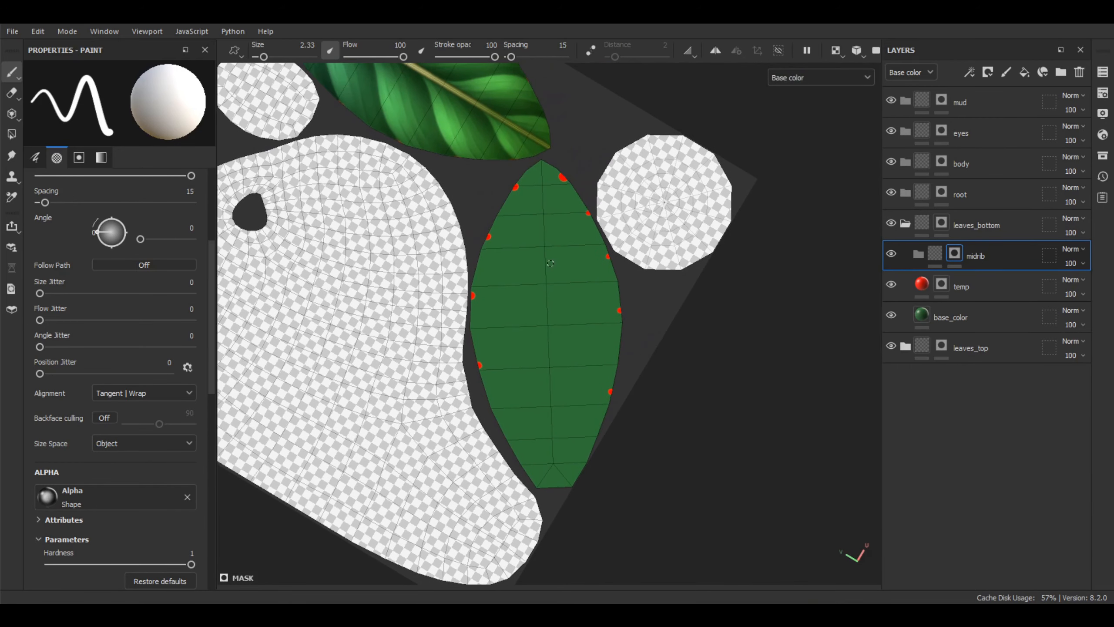
pyautogui.rightClick(955, 254)
pyautogui.click(971, 445)
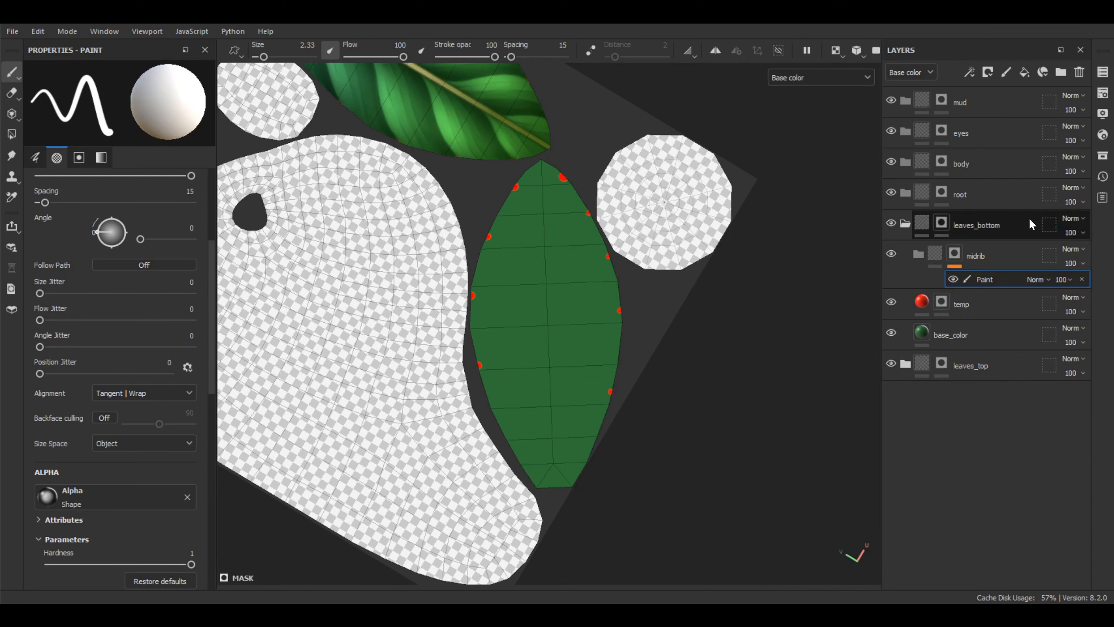
# - Add a fill layer inside the midrib folder and rename the mask's paint effect as midrib
pyautogui.click(1026, 72)
pyautogui.moveTo(1006, 263)
pyautogui.mouseDown()
pyautogui.moveTo(975, 274)
pyautogui.moveTo(982, 292)
pyautogui.mouseUp()
pyautogui.click(991, 277)
pyautogui.scroll(3, 587, 252)
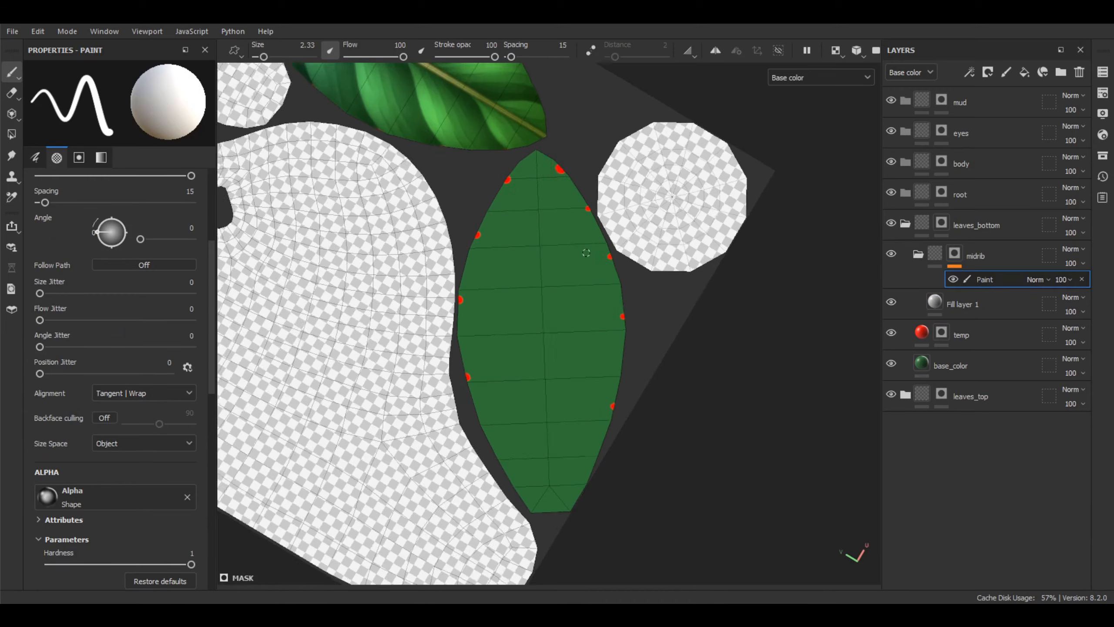
pyautogui.doubleClick(986, 280)
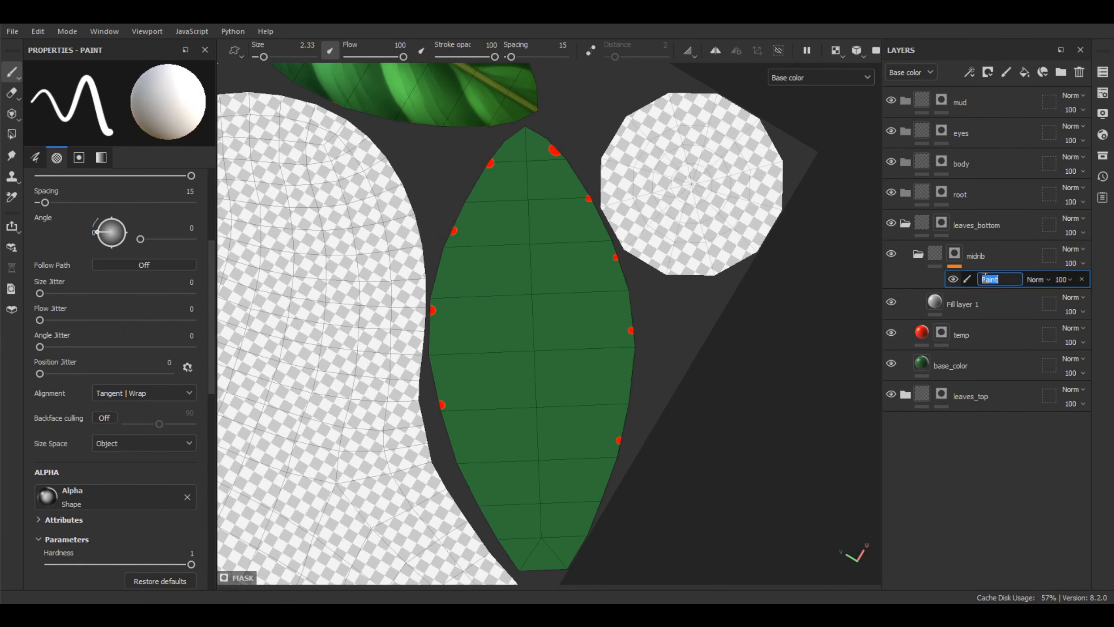
pyautogui.write('midrib')
pyautogui.press('Return')
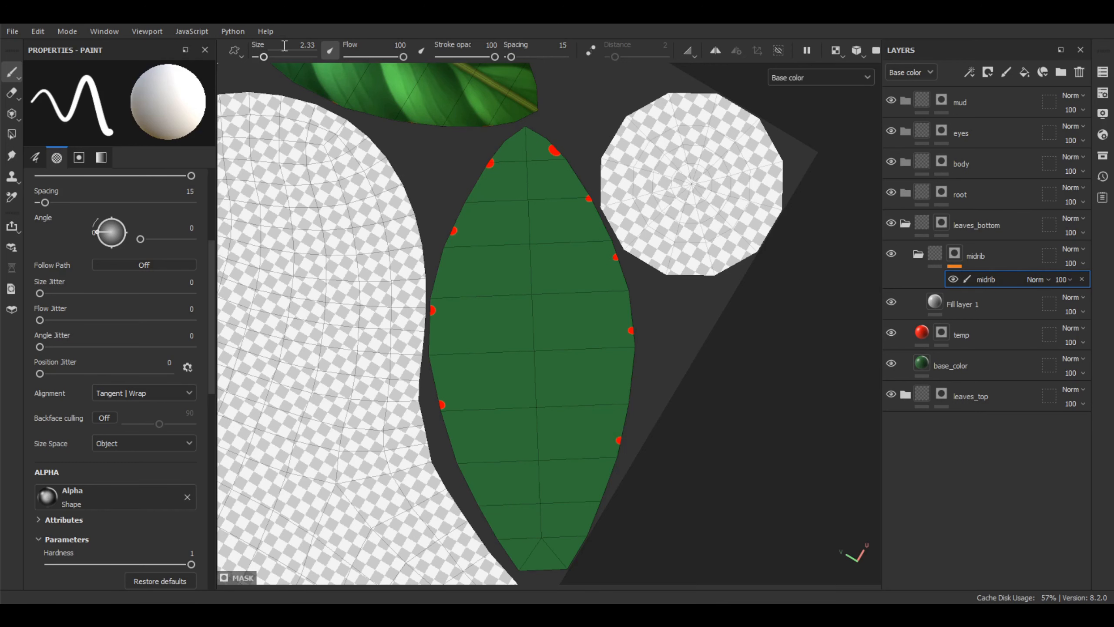
# - Choose the Basic Hard brush and set its size to 2
pyautogui.click(1103, 156)
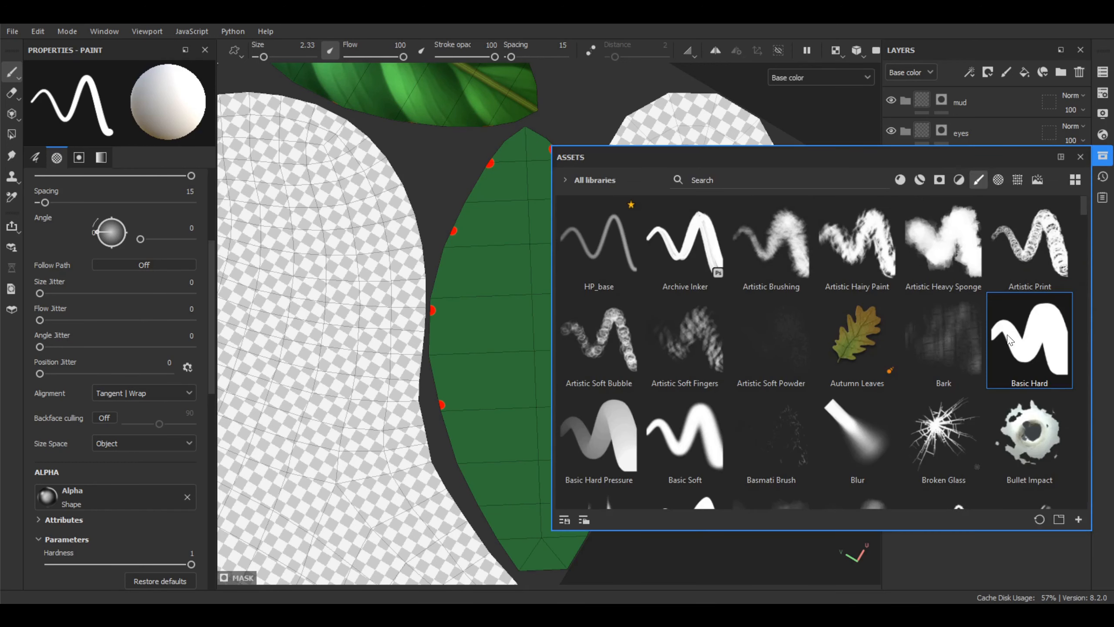
pyautogui.click(1042, 342)
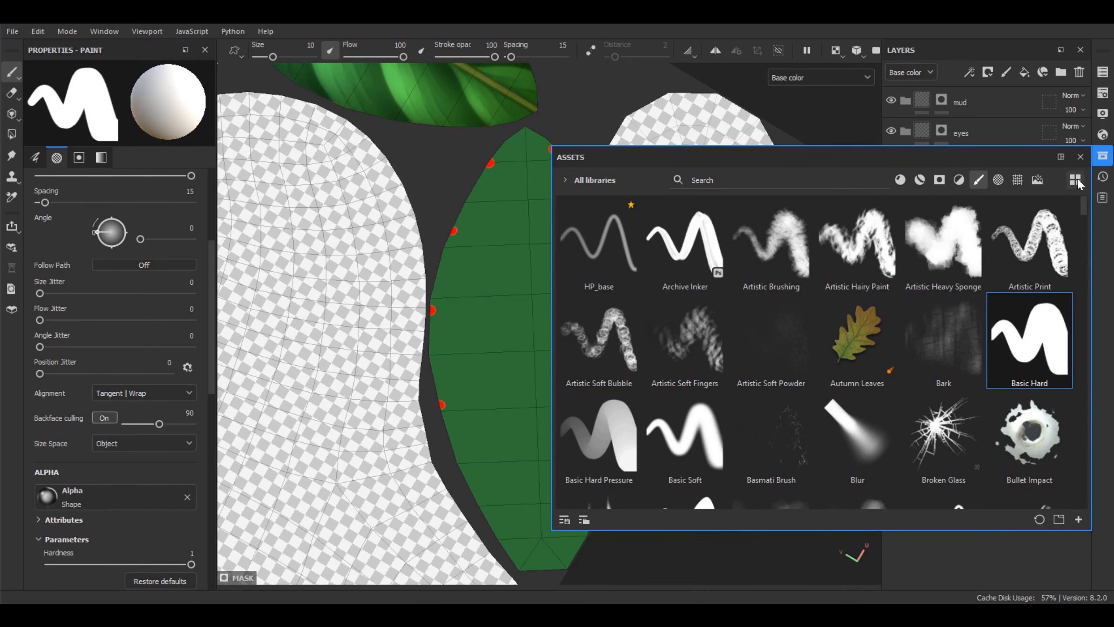
pyautogui.click(1080, 156)
pyautogui.moveTo(306, 45); pyautogui.dragTo(366, 56)
pyautogui.write('2')
pyautogui.press('Return')
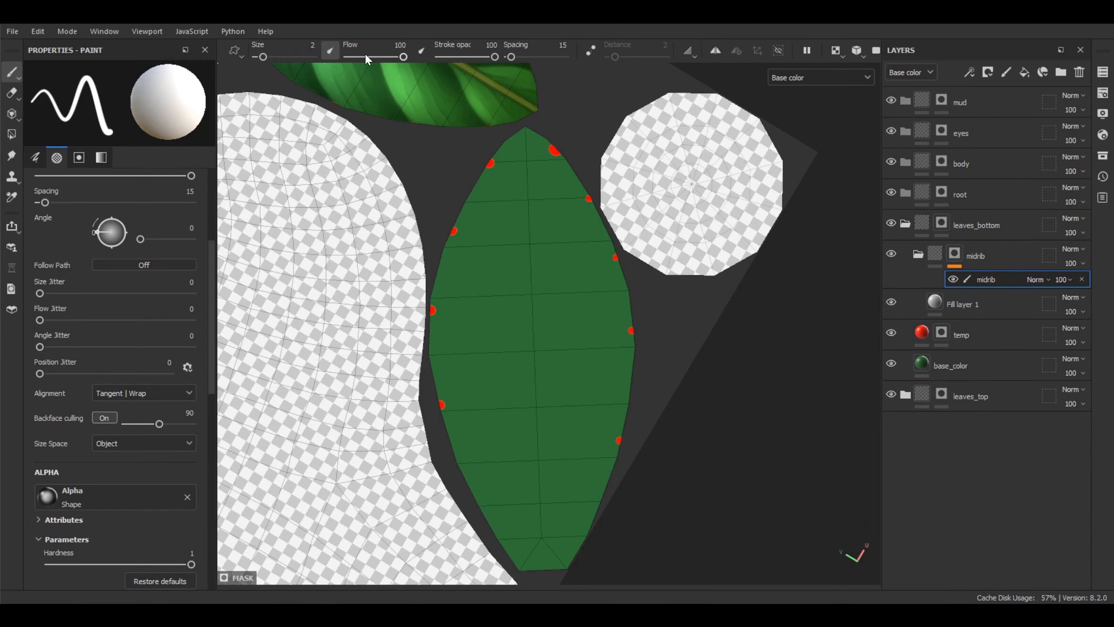
# - Set the brush's alignment to UV and its size space to Texture
pyautogui.scroll(4, 508, 114)
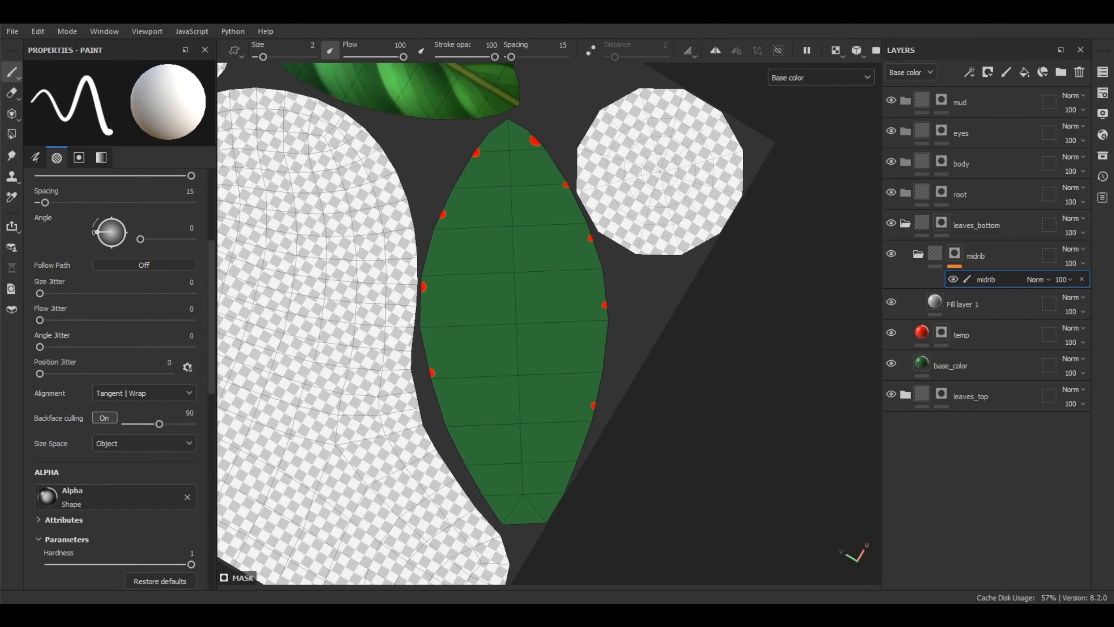
pyautogui.scroll(-2, 509, 113)
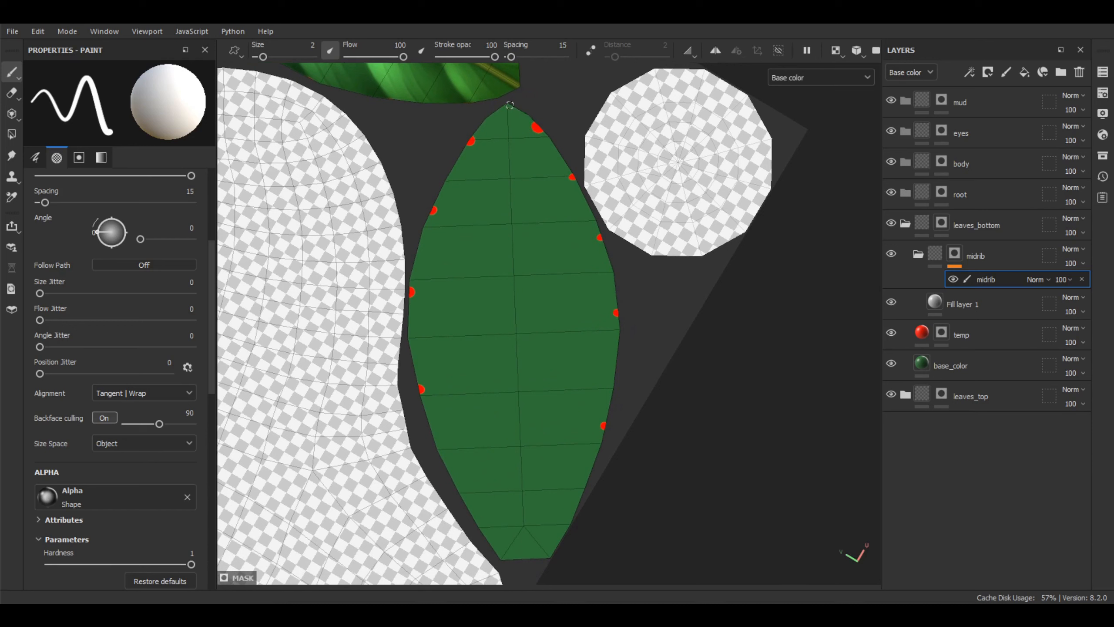
pyautogui.click(115, 394)
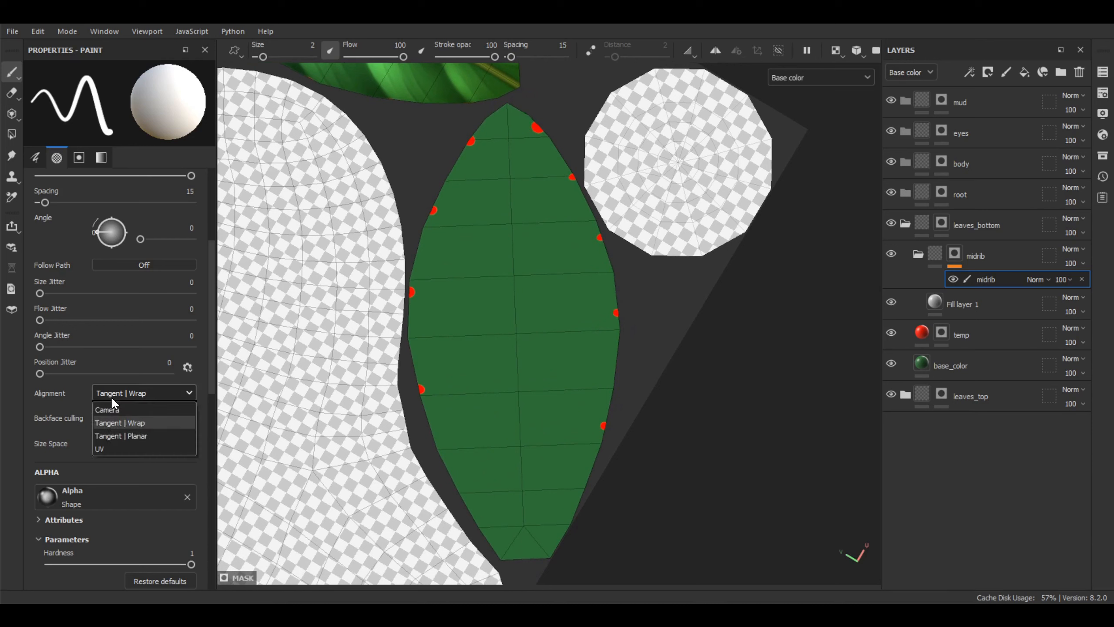
pyautogui.click(113, 449)
pyautogui.click(144, 443)
pyautogui.click(115, 469)
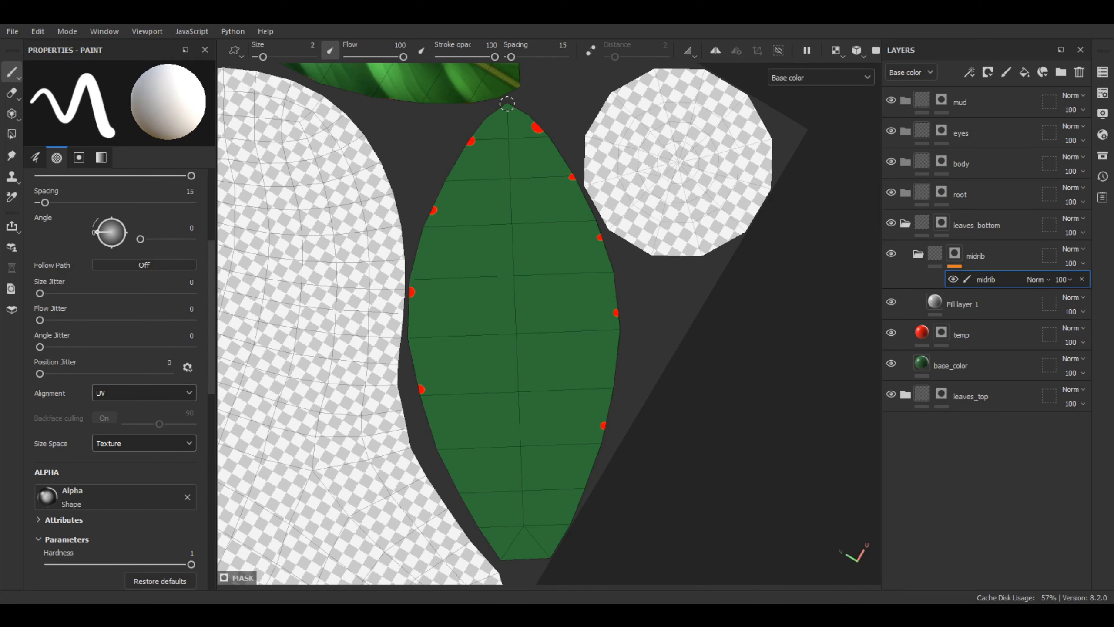
# - Paint a straight midrib line in the mask along the green leaf's centre, from the tip past the base
pyautogui.keyDown('alt'); pyautogui.moveTo(532, 193); pyautogui.dragTo(534, 175, button='middle'); pyautogui.keyUp('alt')
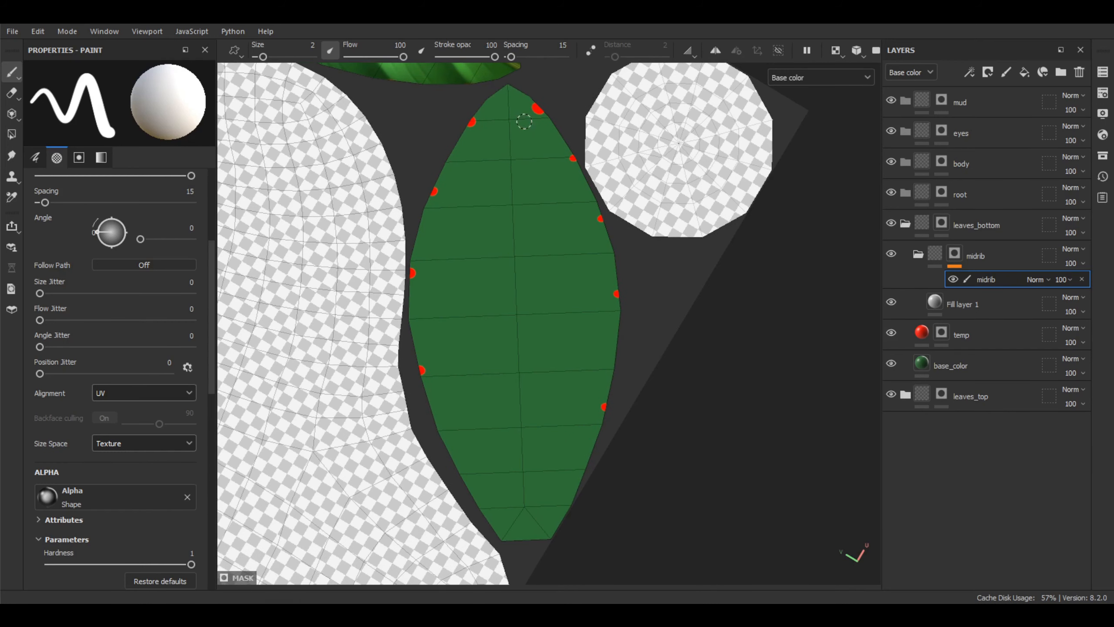
pyautogui.click(508, 85)
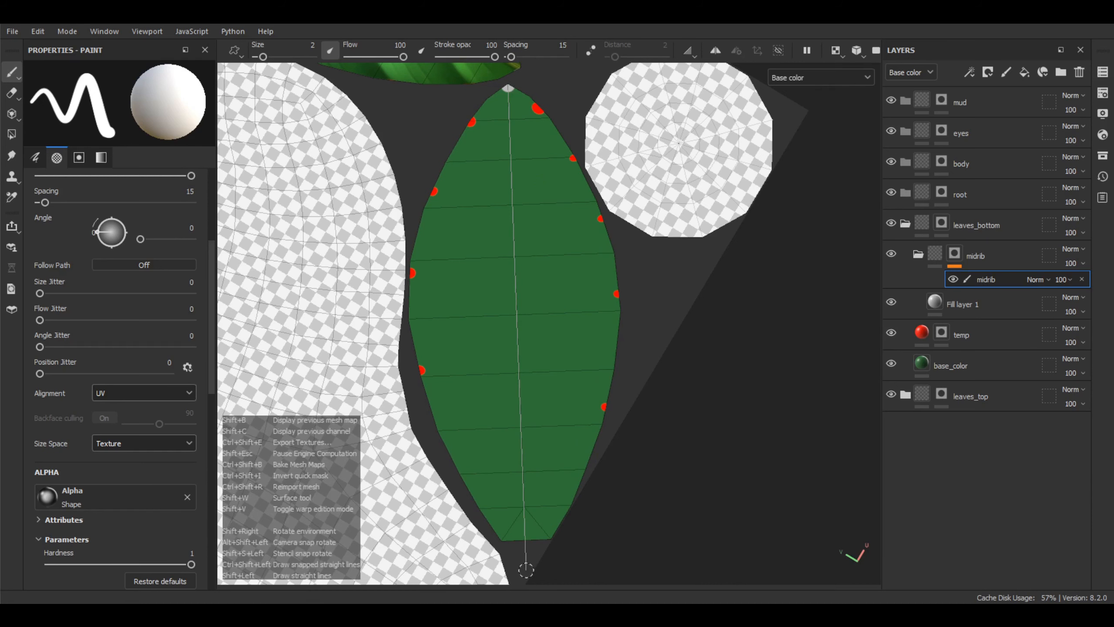
pyautogui.keyDown('shift'); pyautogui.click(526, 569); pyautogui.keyUp('shift')
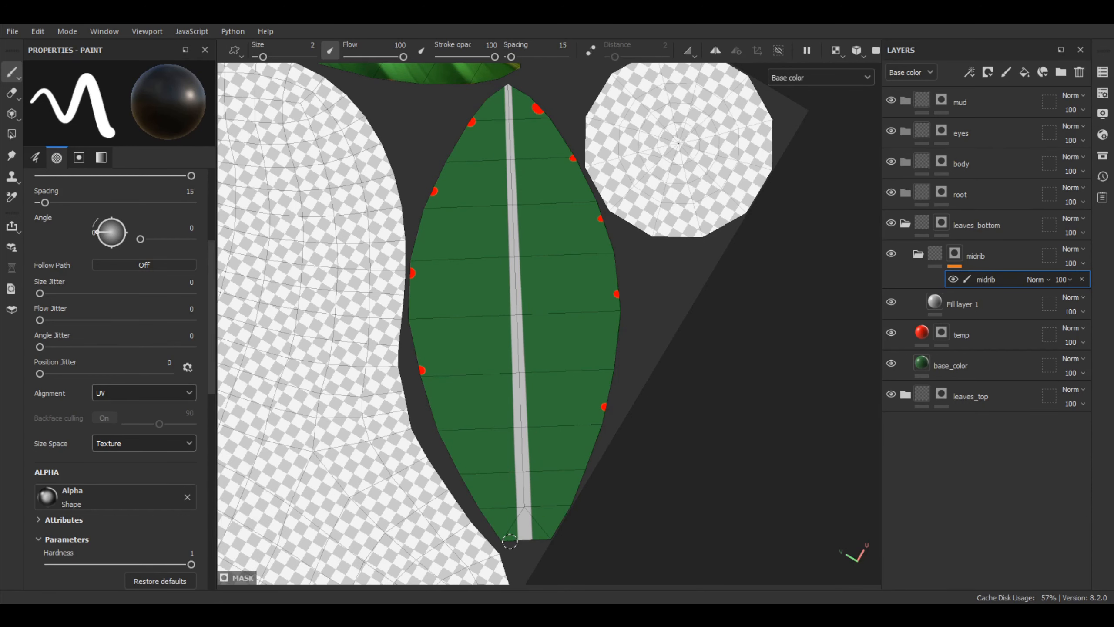
# - Add a second paint effect to the midrib folder's mask and name it veins
pyautogui.moveTo(584, 113); pyautogui.dragTo(598, 173, button='middle')
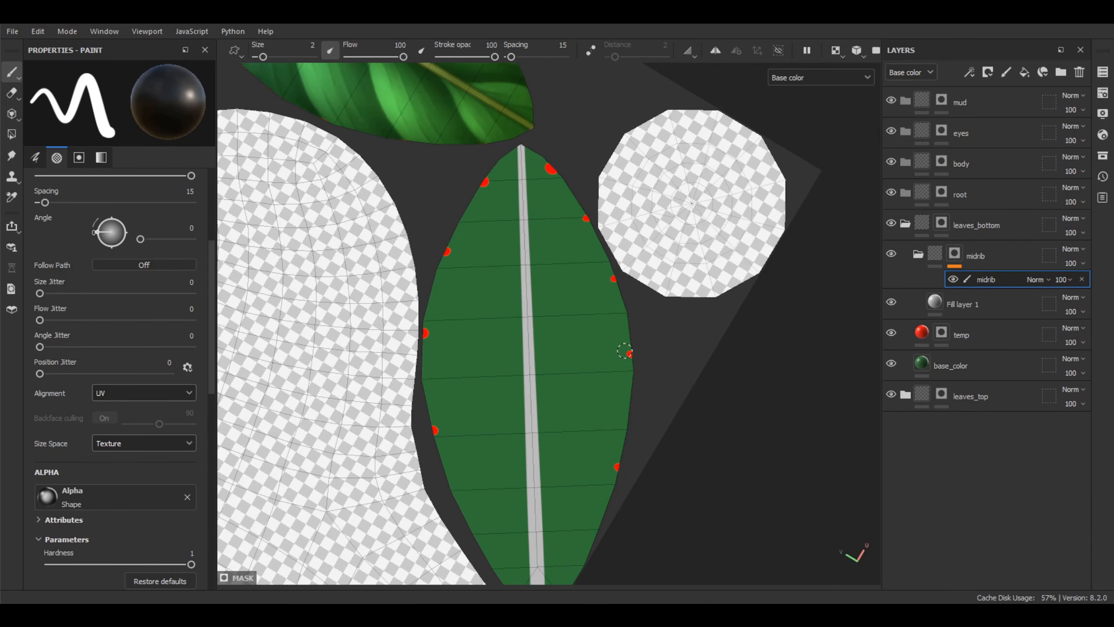
pyautogui.scroll(-3, 639, 295)
pyautogui.rightClick(957, 259)
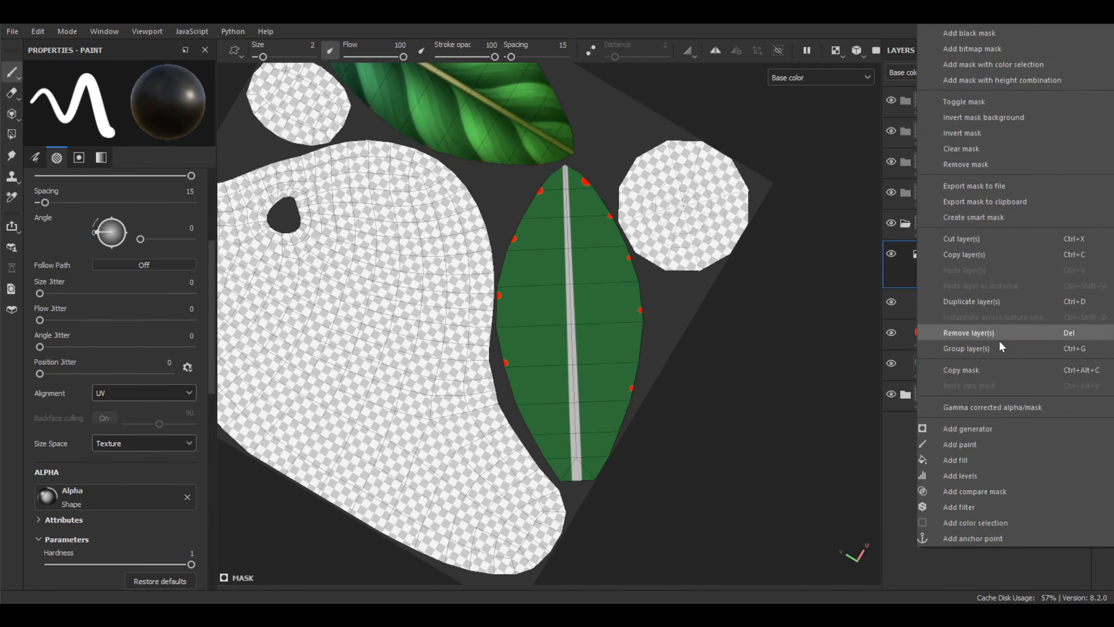
pyautogui.click(971, 442)
pyautogui.doubleClick(981, 279)
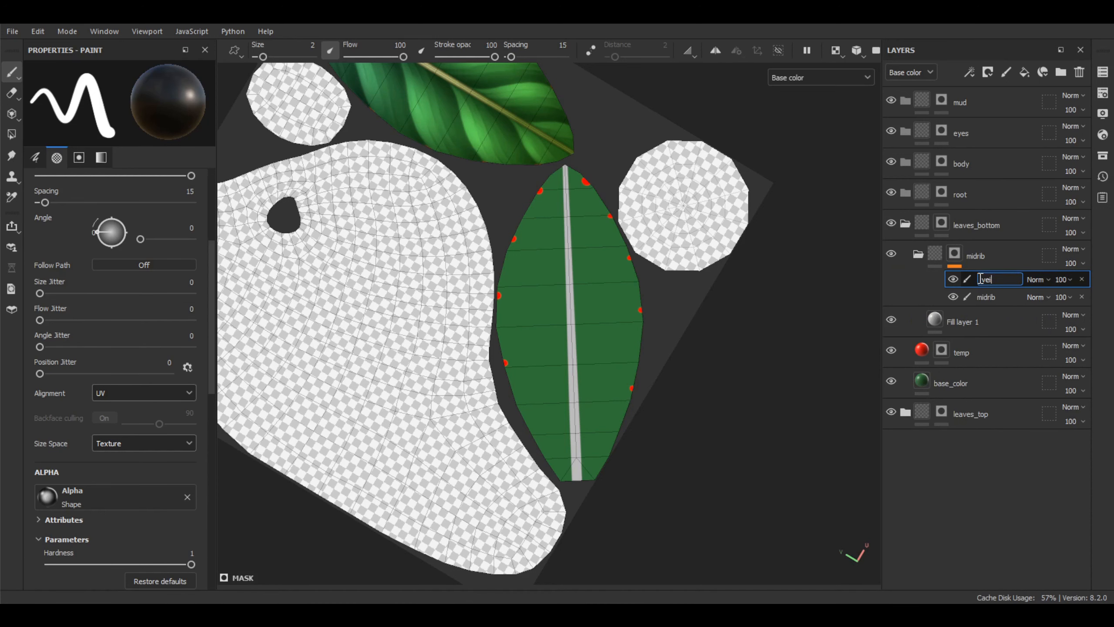
# - Turn on Lazy Mouse for the brush and set the brush size to 1
pyautogui.scroll(3, 608, 175)
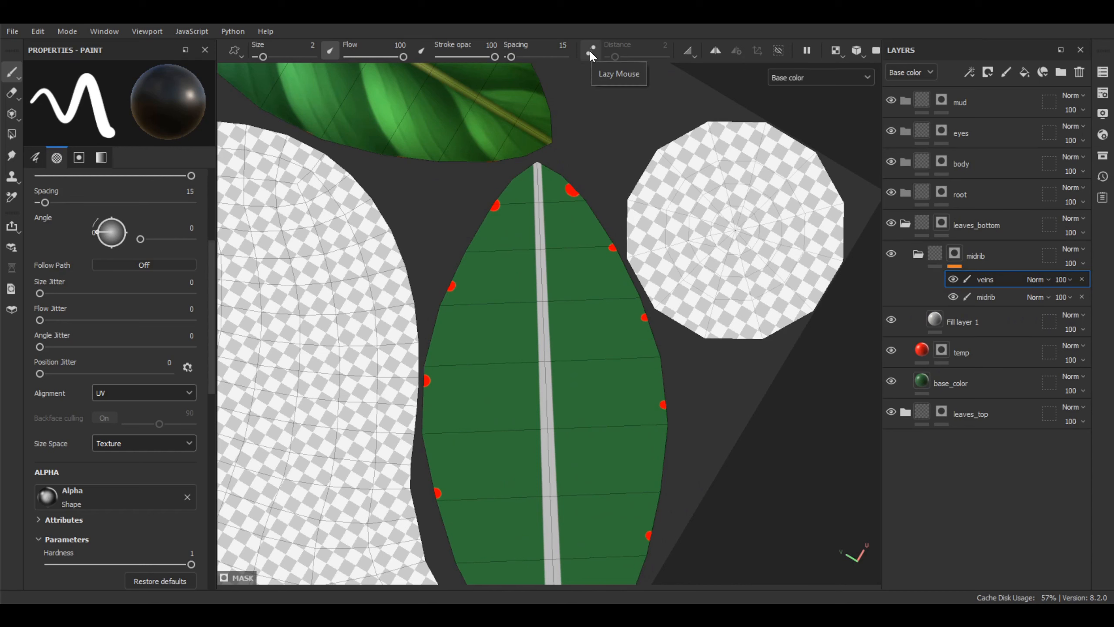
pyautogui.click(590, 50)
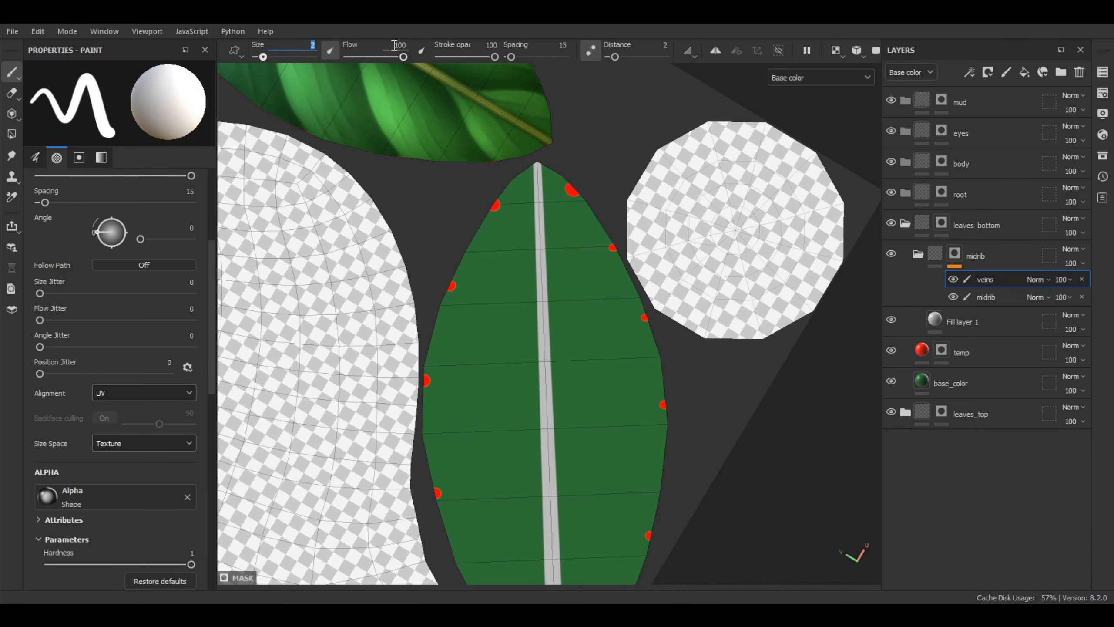
pyautogui.write('1')
pyautogui.press('Return')
# - Try painting a curved vein from the red marker nearest the tip on the leaf's right edge down to the midrib
pyautogui.scroll(5, 577, 192)
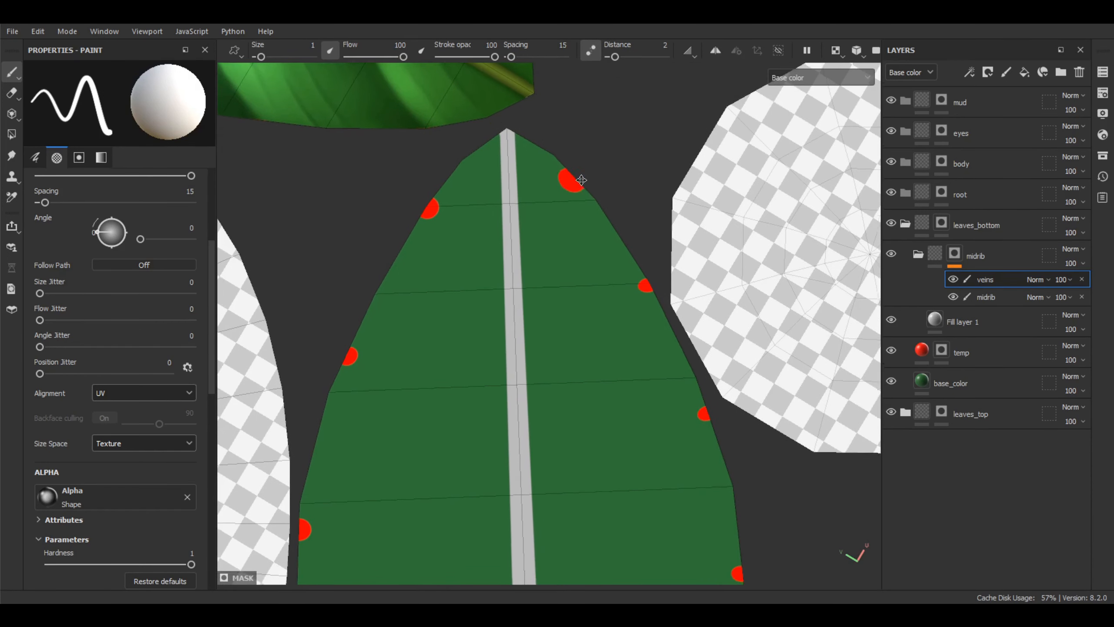
pyautogui.moveTo(581, 180)
pyautogui.keyDown('alt'); pyautogui.mouseDown(button='middle')
pyautogui.moveTo(587, 169)
pyautogui.moveTo(568, 177)
pyautogui.moveTo(577, 160)
pyautogui.mouseUp(button='middle'); pyautogui.keyUp('alt')
pyautogui.scroll(-2, 587, 159)
pyautogui.scroll(3, 567, 179)
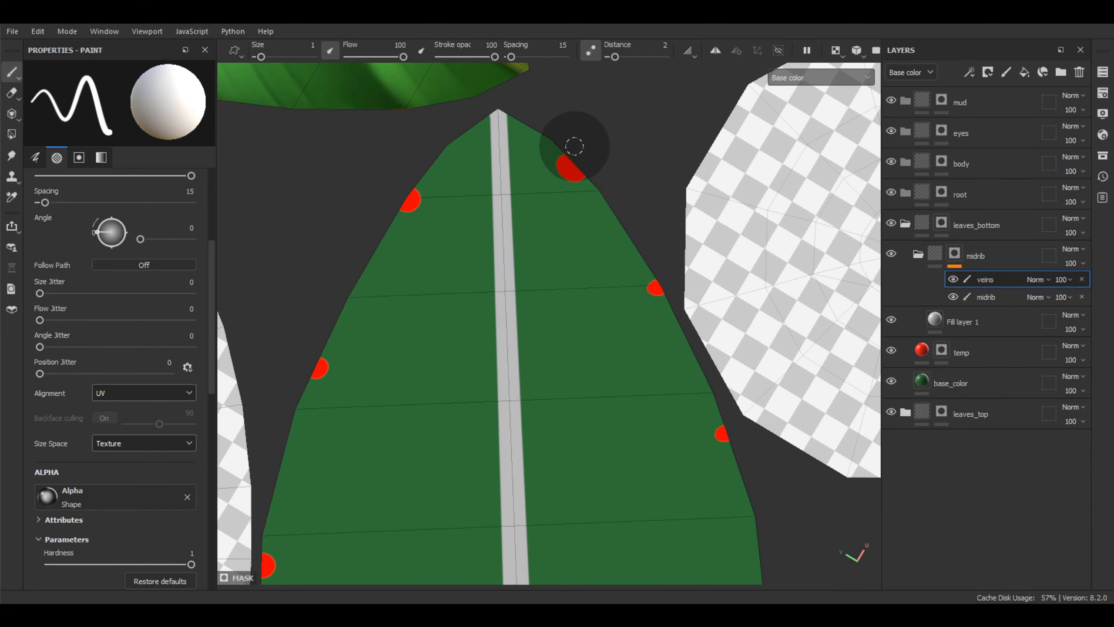
pyautogui.scroll(-2, 601, 217)
pyautogui.keyDown('alt'); pyautogui.moveTo(594, 207); pyautogui.dragTo(597, 219, button='middle'); pyautogui.keyUp('alt')
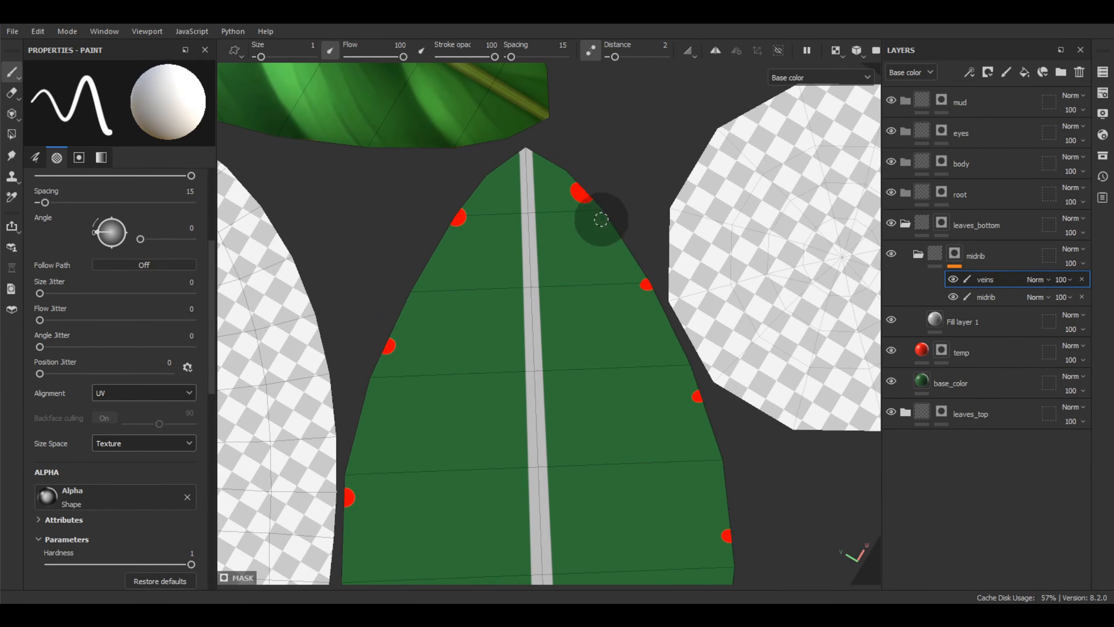
pyautogui.keyDown('alt'); pyautogui.moveTo(605, 260); pyautogui.dragTo(618, 200, button='middle'); pyautogui.keyUp('alt')
pyautogui.scroll(2, 597, 214)
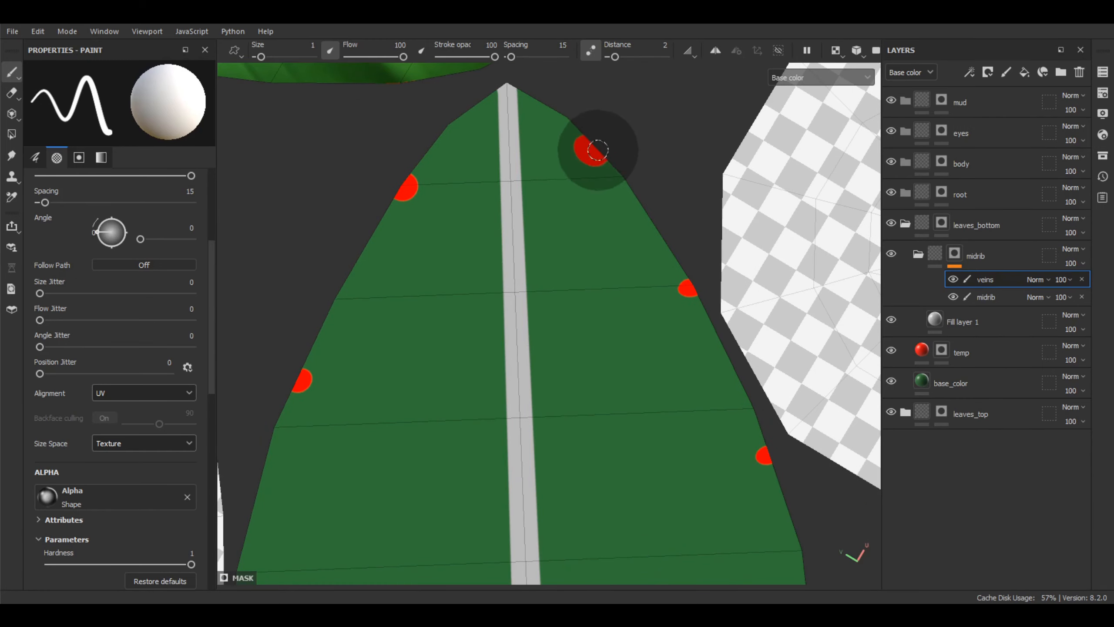
pyautogui.scroll(-2, 698, 303)
pyautogui.keyDown('alt'); pyautogui.moveTo(699, 289); pyautogui.dragTo(644, 212, button='middle'); pyautogui.keyUp('alt')
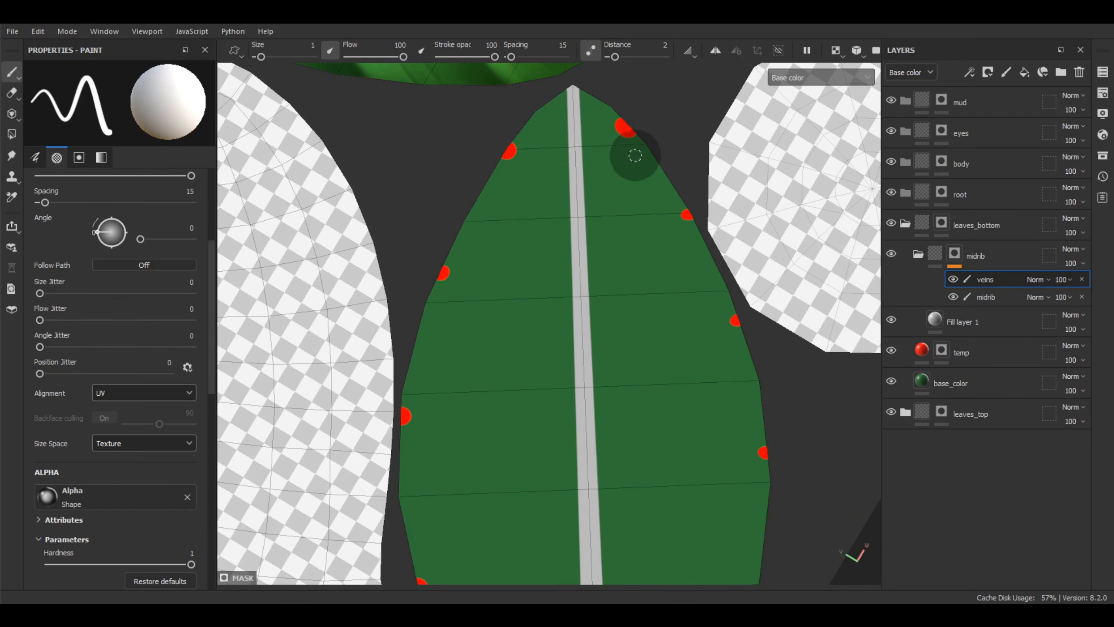
pyautogui.moveTo(635, 155); pyautogui.dragTo(611, 170, button='middle')
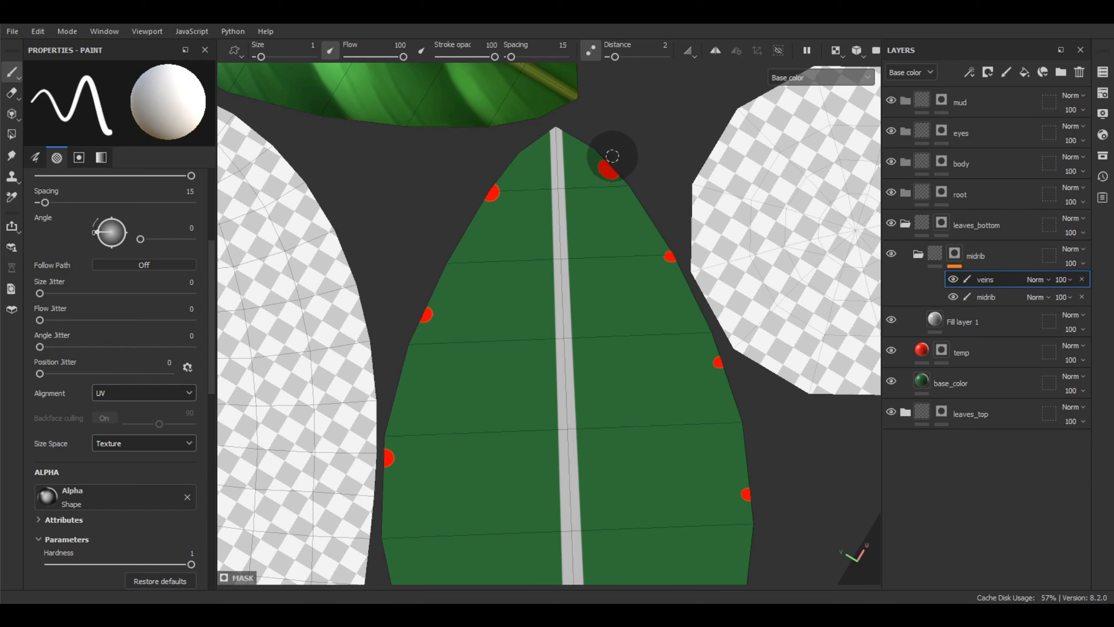
pyautogui.scroll(2, 614, 184)
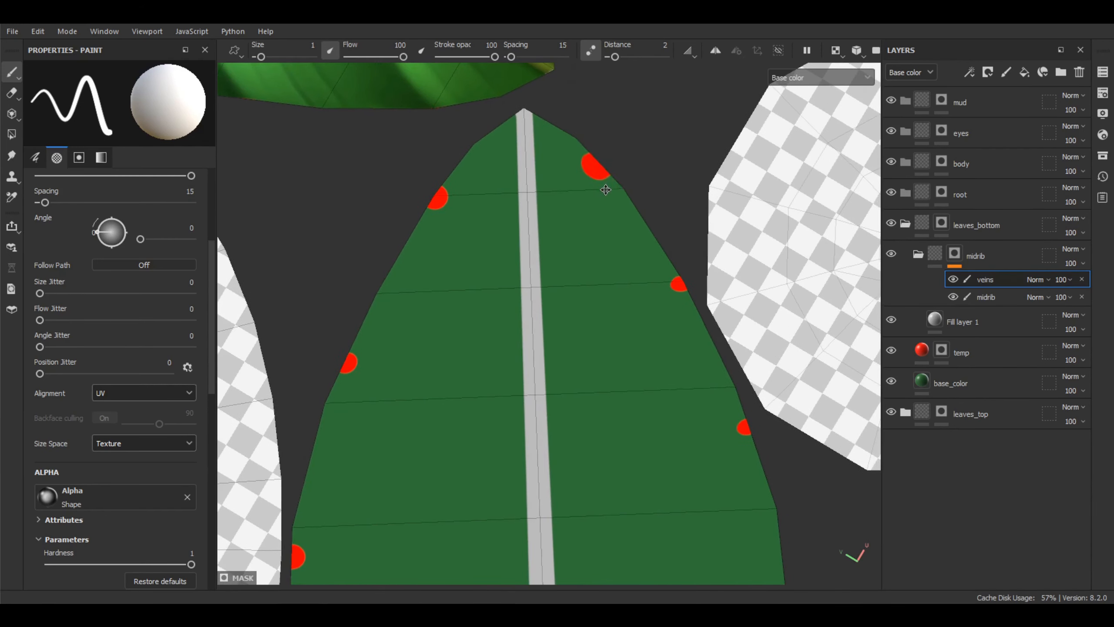
pyautogui.moveTo(603, 154)
pyautogui.mouseDown()
pyautogui.moveTo(588, 224)
pyautogui.moveTo(521, 296)
pyautogui.mouseUp()
pyautogui.scroll(-3, 645, 298)
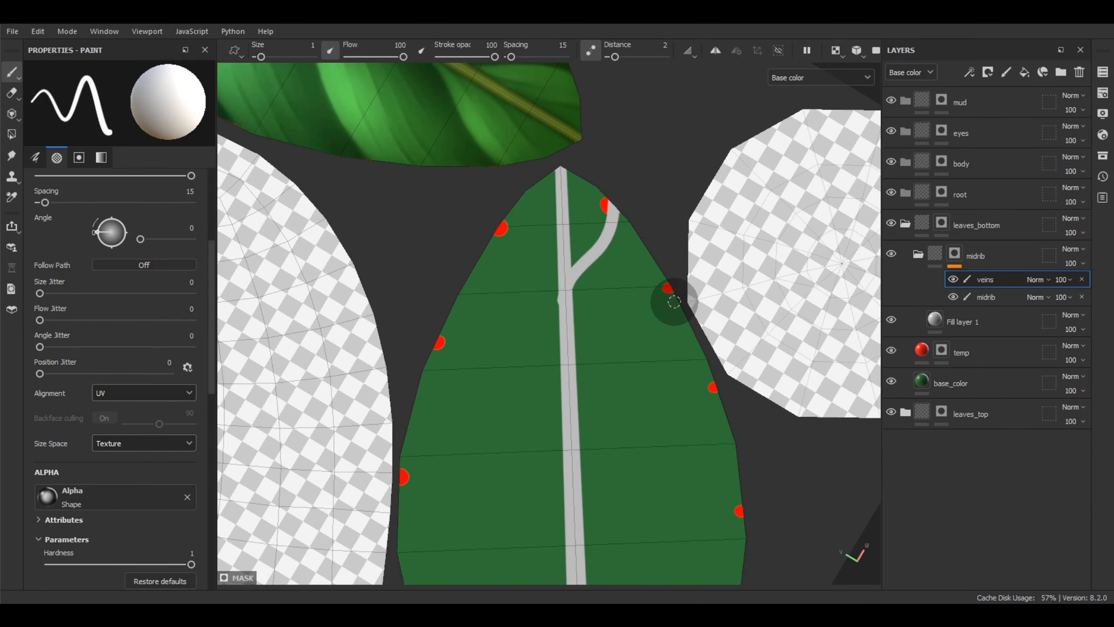
# - Undo the trial vein stroke and set the brush size to 0.8
pyautogui.hotkey('ctrl', 'z')
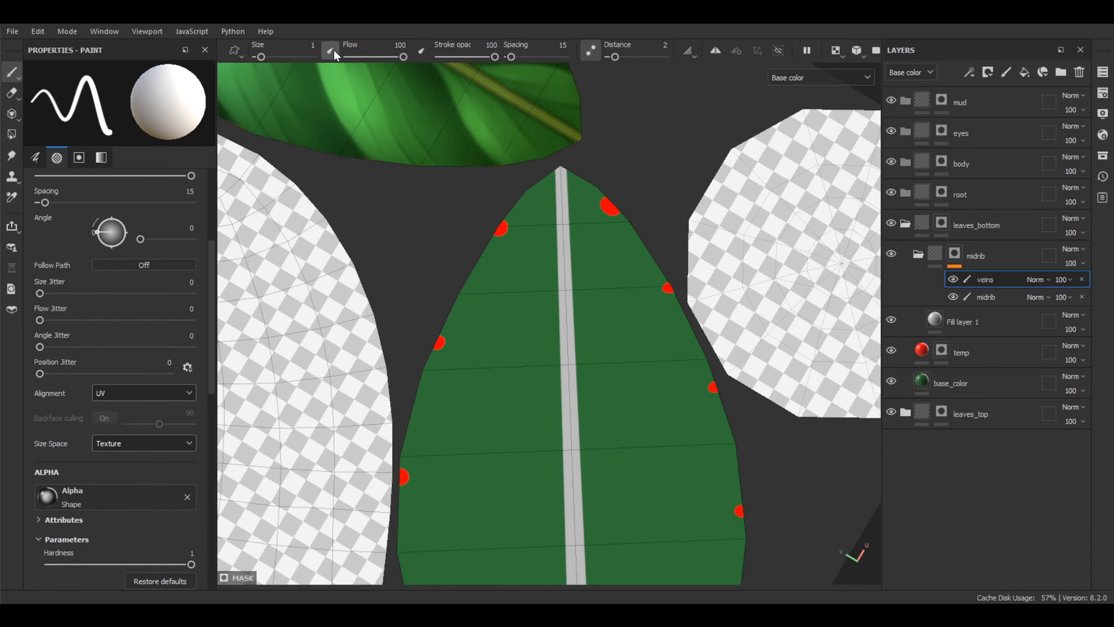
pyautogui.write('0.8')
pyautogui.press('Return')
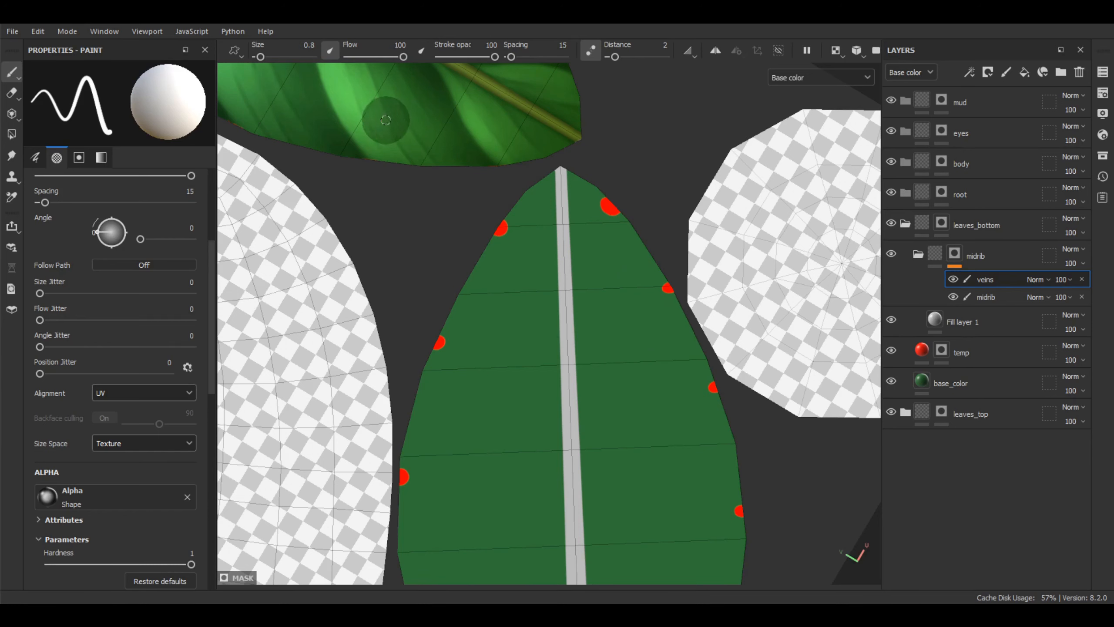
# - Paint three curved veins from the upper red markers on the leaf's right edge down to the midrib
pyautogui.scroll(2, 575, 241)
pyautogui.moveTo(628, 176)
pyautogui.mouseDown()
pyautogui.moveTo(604, 258)
pyautogui.moveTo(577, 275)
pyautogui.moveTo(562, 306)
pyautogui.mouseUp()
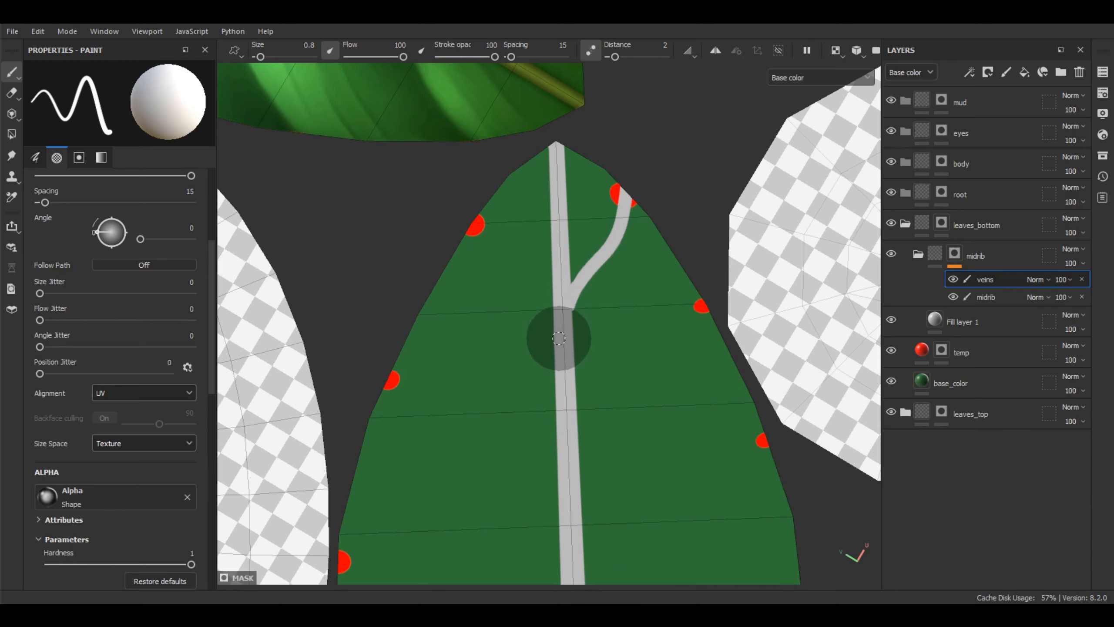
pyautogui.moveTo(634, 356); pyautogui.dragTo(709, 187, button='middle')
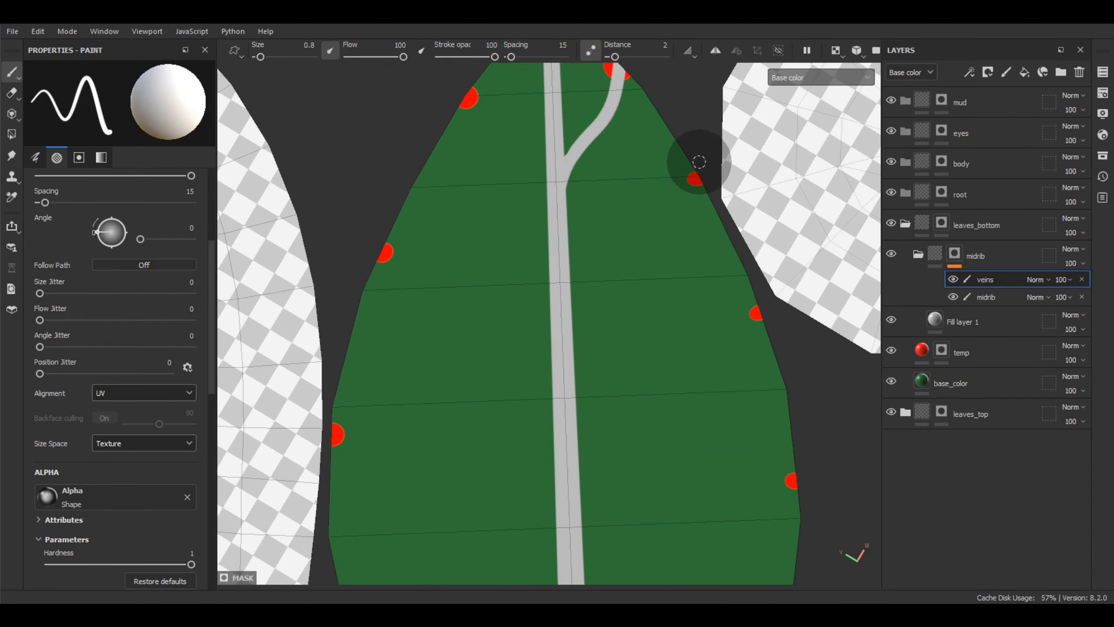
pyautogui.moveTo(700, 162)
pyautogui.mouseDown()
pyautogui.moveTo(686, 209)
pyautogui.moveTo(659, 241)
pyautogui.moveTo(586, 289)
pyautogui.moveTo(567, 332)
pyautogui.moveTo(566, 383)
pyautogui.mouseUp()
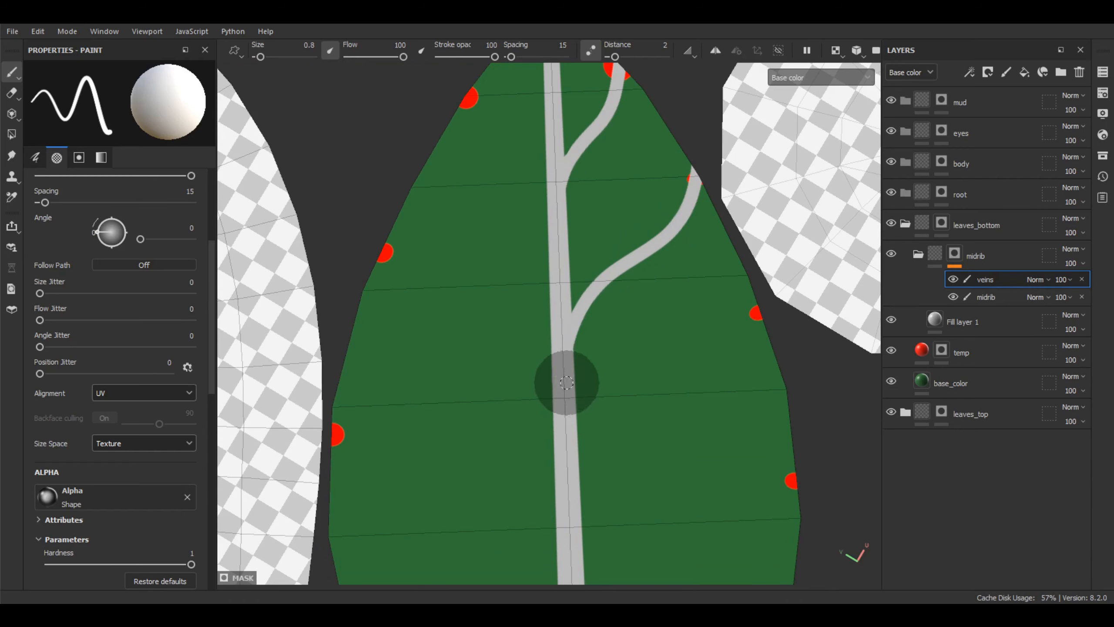
pyautogui.keyDown('alt'); pyautogui.moveTo(704, 361); pyautogui.dragTo(651, 299, button='middle'); pyautogui.keyUp('alt')
pyautogui.moveTo(707, 228)
pyautogui.mouseDown()
pyautogui.moveTo(694, 283)
pyautogui.moveTo(664, 314)
pyautogui.moveTo(549, 383)
pyautogui.moveTo(527, 416)
pyautogui.moveTo(517, 472)
pyautogui.mouseUp()
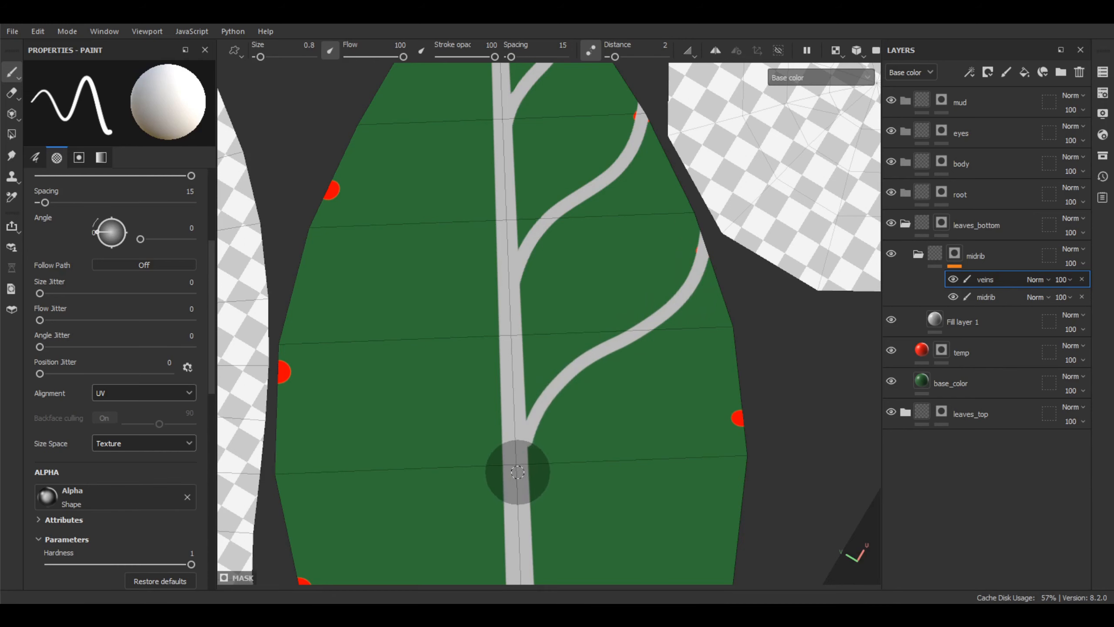
# - Set the Lazy Mouse distance to 1.5 and paint the remaining veins from the red markers on both edges down to the midrib
pyautogui.scroll(-5, 617, 423)
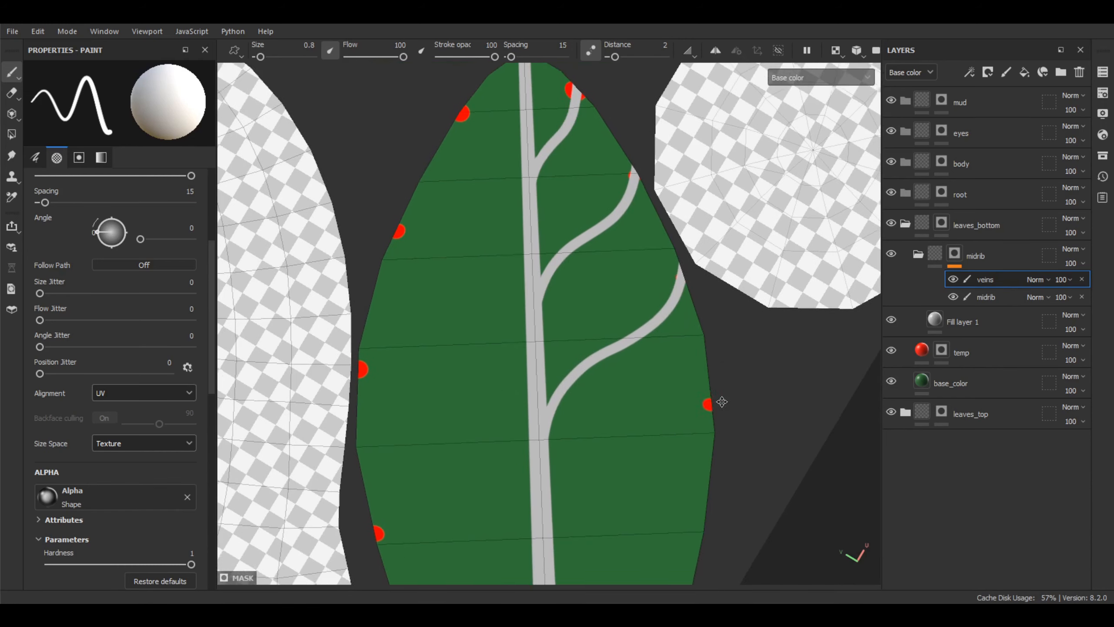
pyautogui.keyDown('alt'); pyautogui.moveTo(753, 377); pyautogui.dragTo(751, 340, button='middle'); pyautogui.keyUp('alt')
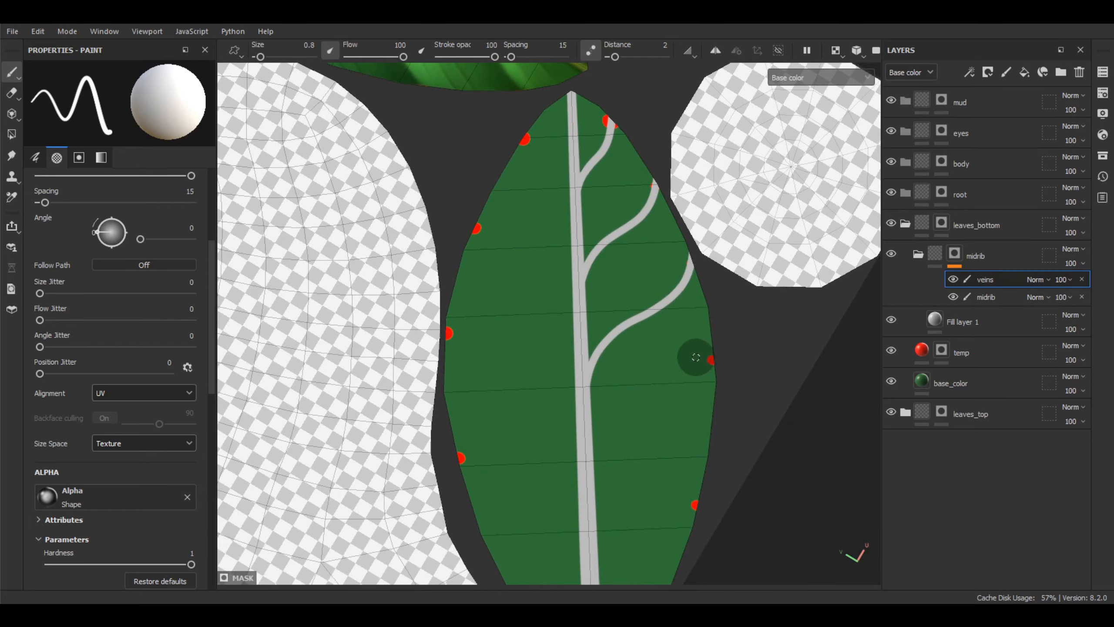
pyautogui.keyDown('alt'); pyautogui.moveTo(682, 359); pyautogui.dragTo(684, 308, button='right'); pyautogui.keyUp('alt')
pyautogui.keyDown('alt'); pyautogui.moveTo(754, 320); pyautogui.dragTo(750, 340, button='middle'); pyautogui.keyUp('alt')
pyautogui.keyDown('alt'); pyautogui.moveTo(741, 319); pyautogui.dragTo(768, 336, button='right'); pyautogui.keyUp('alt')
pyautogui.keyDown('alt'); pyautogui.moveTo(769, 336); pyautogui.dragTo(760, 346, button='middle'); pyautogui.keyUp('alt')
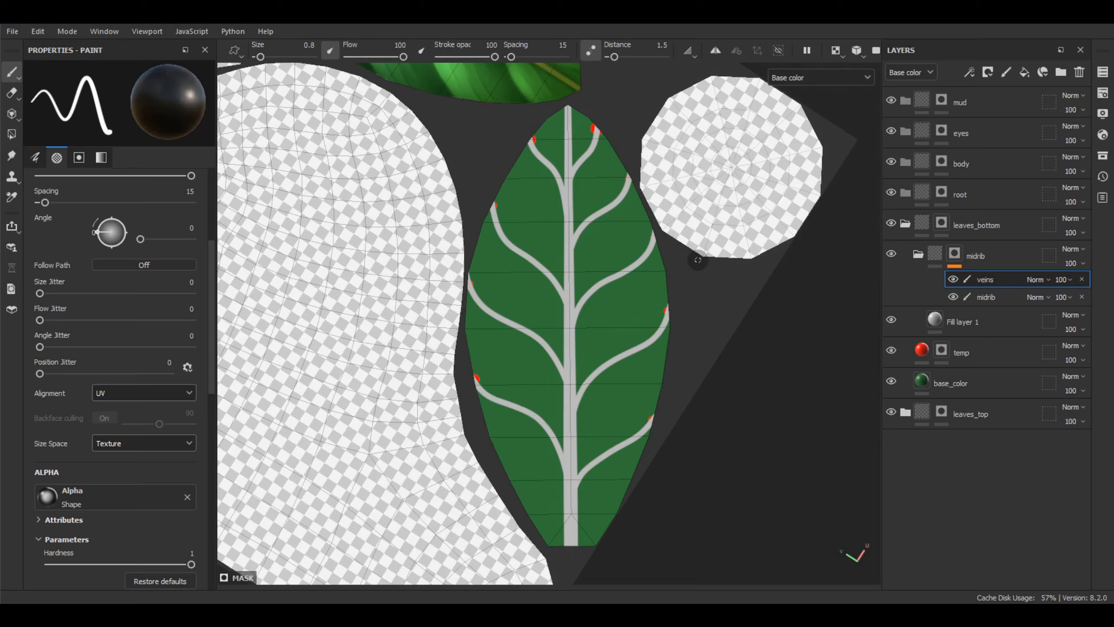
pyautogui.keyDown('alt'); pyautogui.moveTo(697, 261); pyautogui.dragTo(704, 258, button='middle'); pyautogui.keyUp('alt')
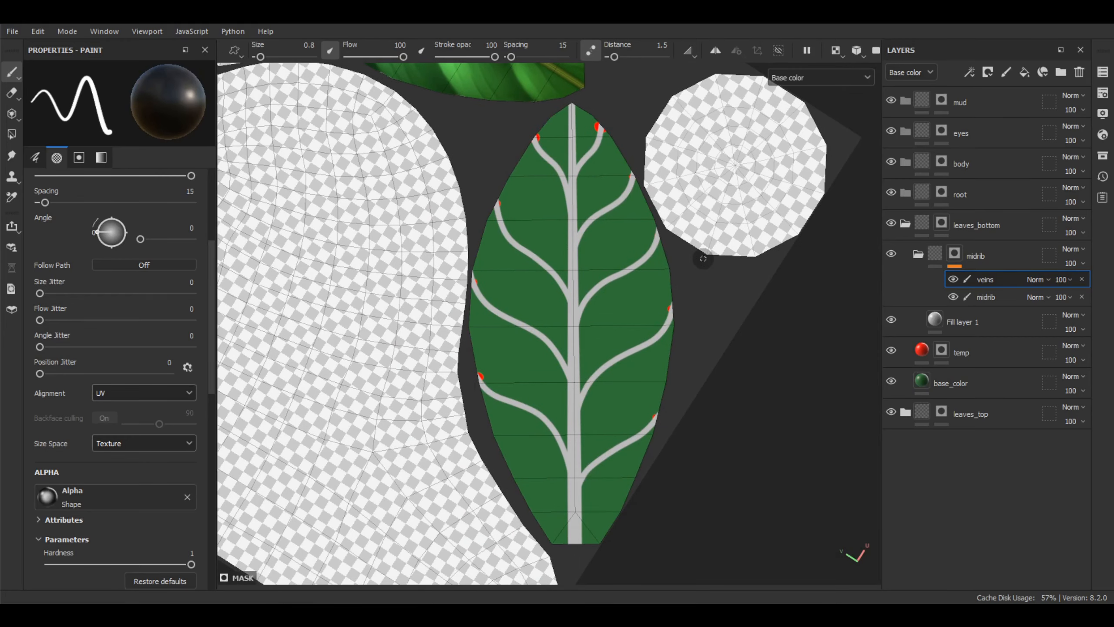
# - Examine the painted veins on both leaves of the 3D model from below, the side and above
pyautogui.press('F2')
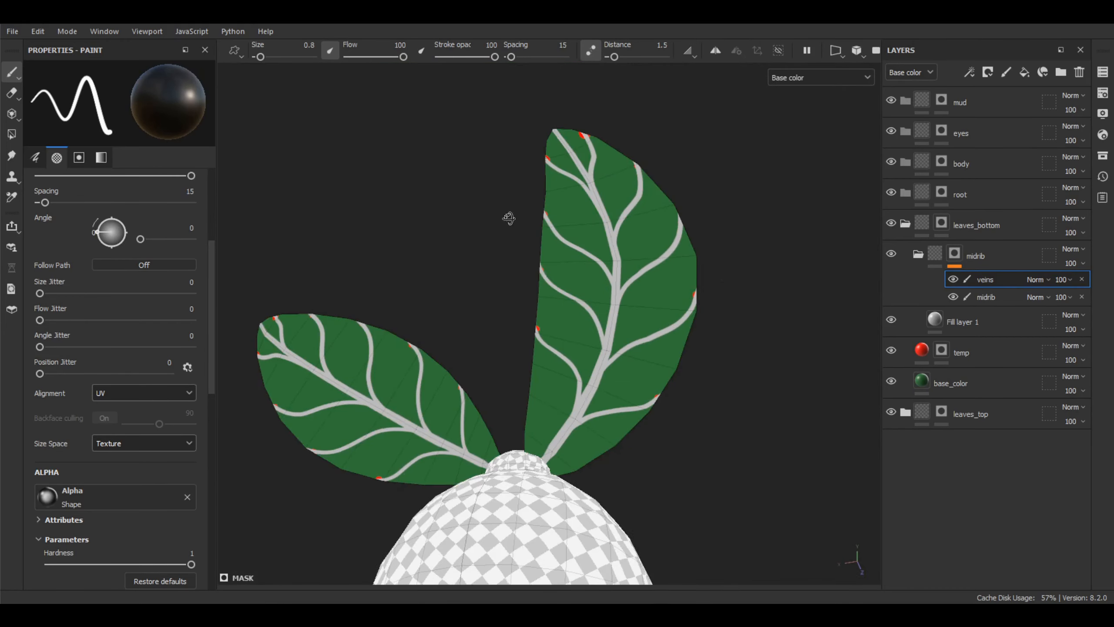
pyautogui.moveTo(510, 216)
pyautogui.keyDown('alt'); pyautogui.mouseDown()
pyautogui.moveTo(764, 365)
pyautogui.moveTo(699, 386)
pyautogui.moveTo(545, 276)
pyautogui.moveTo(550, 254)
pyautogui.moveTo(641, 382)
pyautogui.mouseUp(); pyautogui.keyUp('alt')
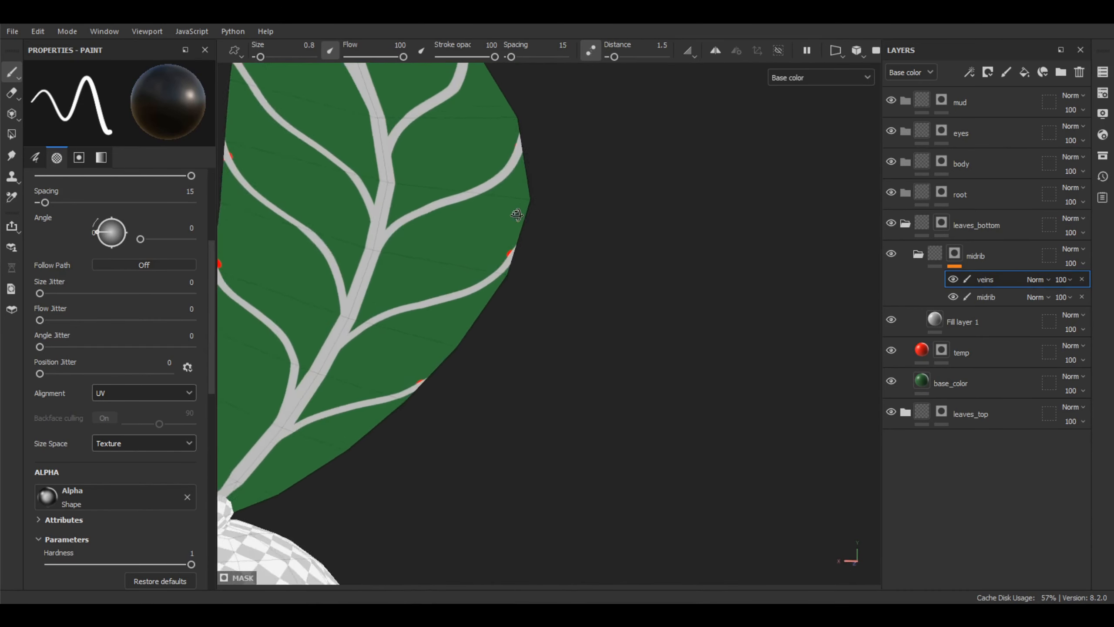
pyautogui.scroll(-3, 516, 215)
pyautogui.keyDown('alt'); pyautogui.moveTo(516, 214); pyautogui.dragTo(390, 140); pyautogui.keyUp('alt')
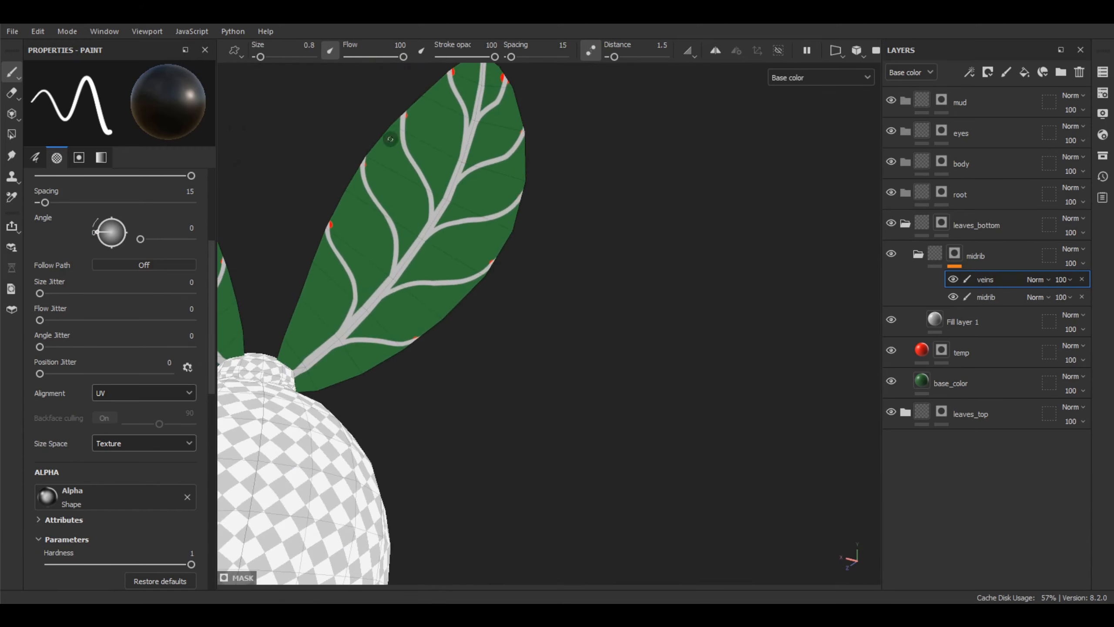
pyautogui.keyDown('alt'); pyautogui.moveTo(444, 196); pyautogui.dragTo(593, 325, button='middle'); pyautogui.keyUp('alt')
pyautogui.keyDown('alt'); pyautogui.moveTo(593, 326); pyautogui.dragTo(568, 322); pyautogui.keyUp('alt')
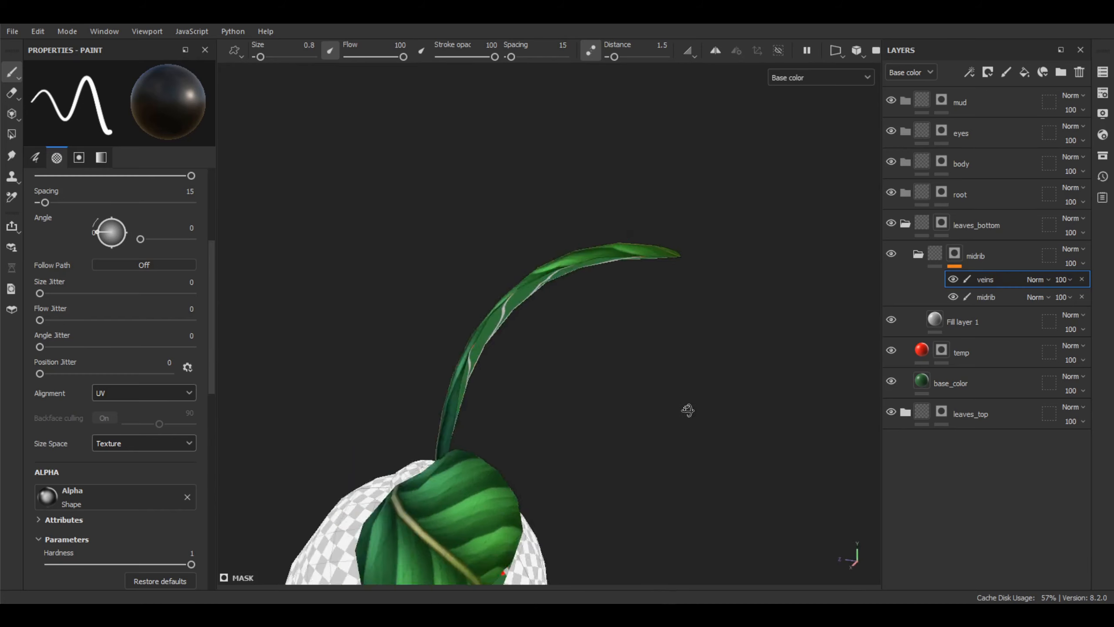
pyautogui.moveTo(686, 411)
pyautogui.keyDown('alt'); pyautogui.mouseDown()
pyautogui.moveTo(728, 415)
pyautogui.moveTo(699, 333)
pyautogui.mouseUp(); pyautogui.keyUp('alt')
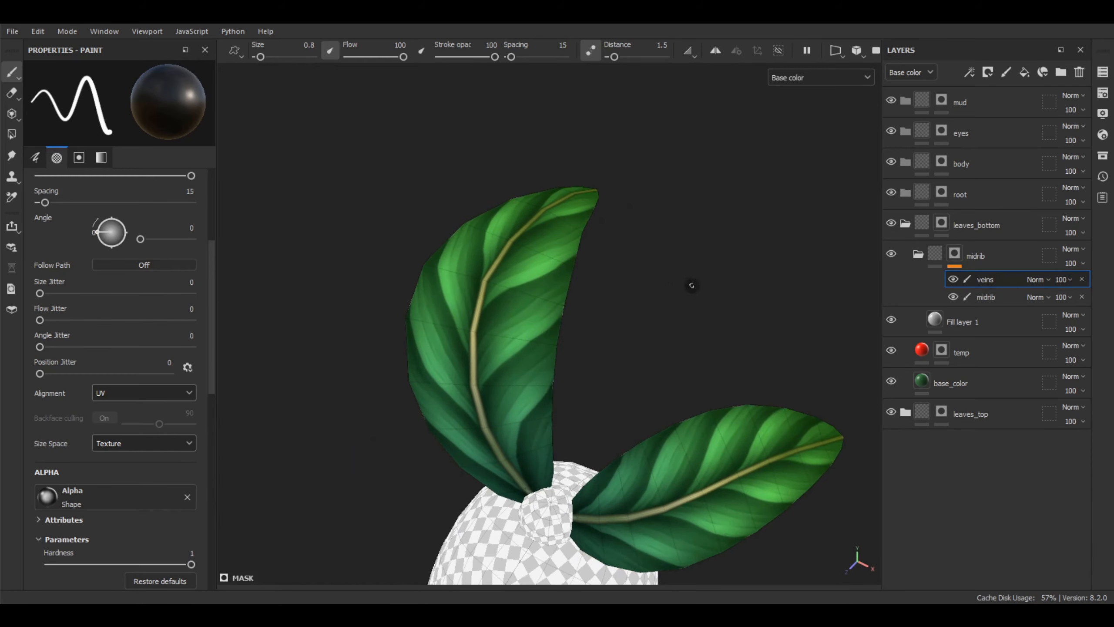
pyautogui.moveTo(692, 285)
pyautogui.keyDown('alt'); pyautogui.mouseDown()
pyautogui.moveTo(774, 244)
pyautogui.moveTo(532, 211)
pyautogui.mouseUp(); pyautogui.keyUp('alt')
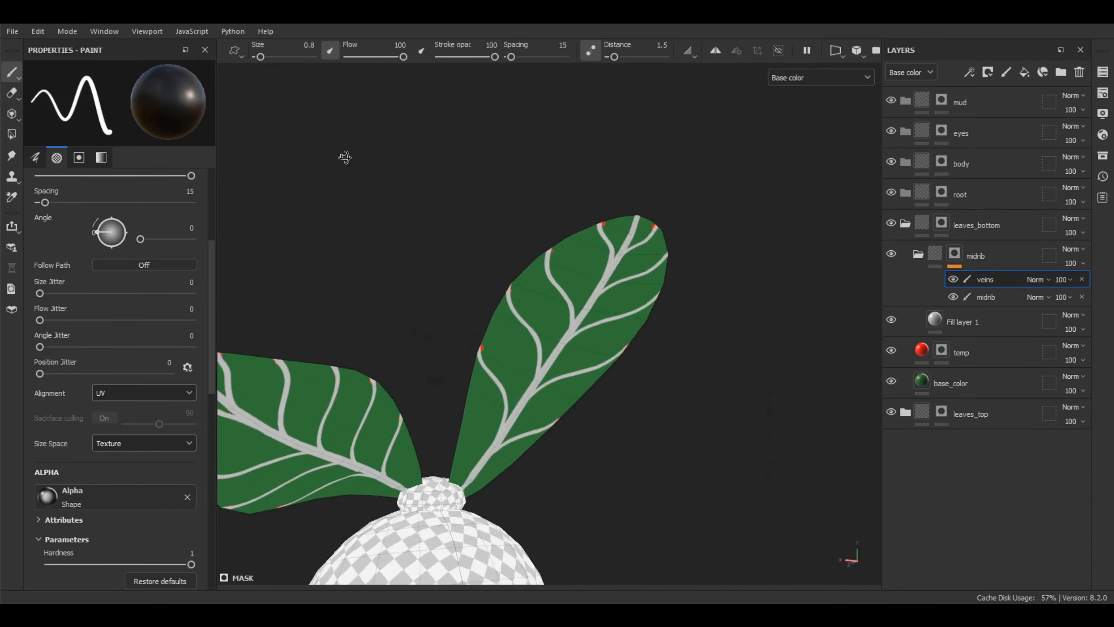
pyautogui.keyDown('alt'); pyautogui.moveTo(345, 157); pyautogui.dragTo(305, 146); pyautogui.keyUp('alt')
pyautogui.keyDown('alt'); pyautogui.moveTo(559, 321); pyautogui.dragTo(647, 317, button='right'); pyautogui.keyUp('alt')
pyautogui.keyDown('alt'); pyautogui.moveTo(647, 317); pyautogui.dragTo(555, 306); pyautogui.keyUp('alt')
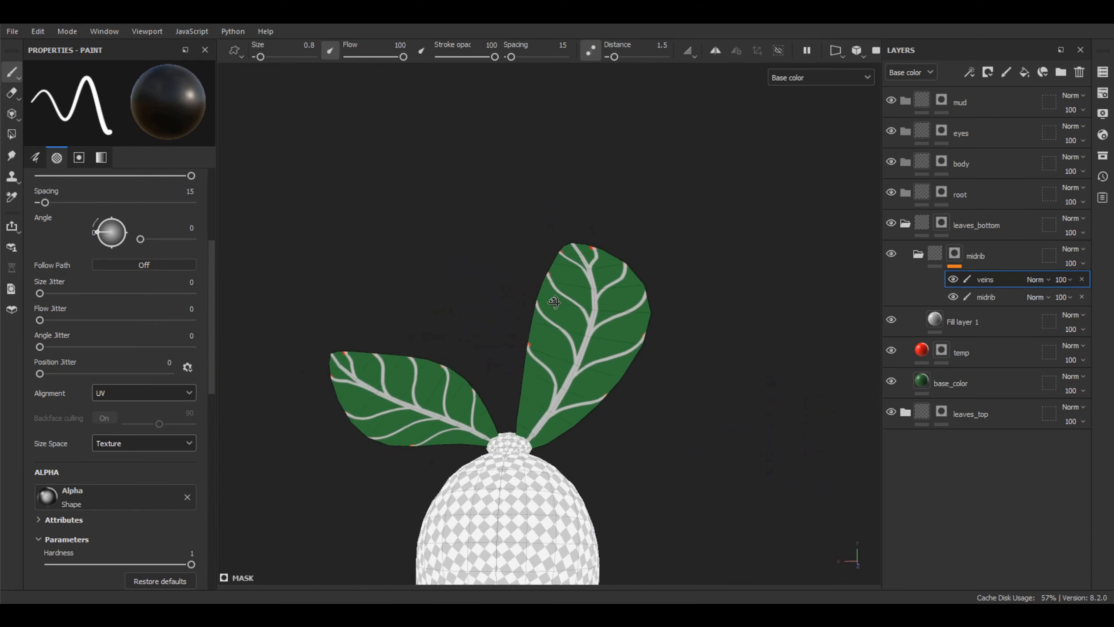
# - Add a third paint effect to the midrib folder's mask in leaves_bottom, above veins, and name it veins_fix
pyautogui.press('F3')
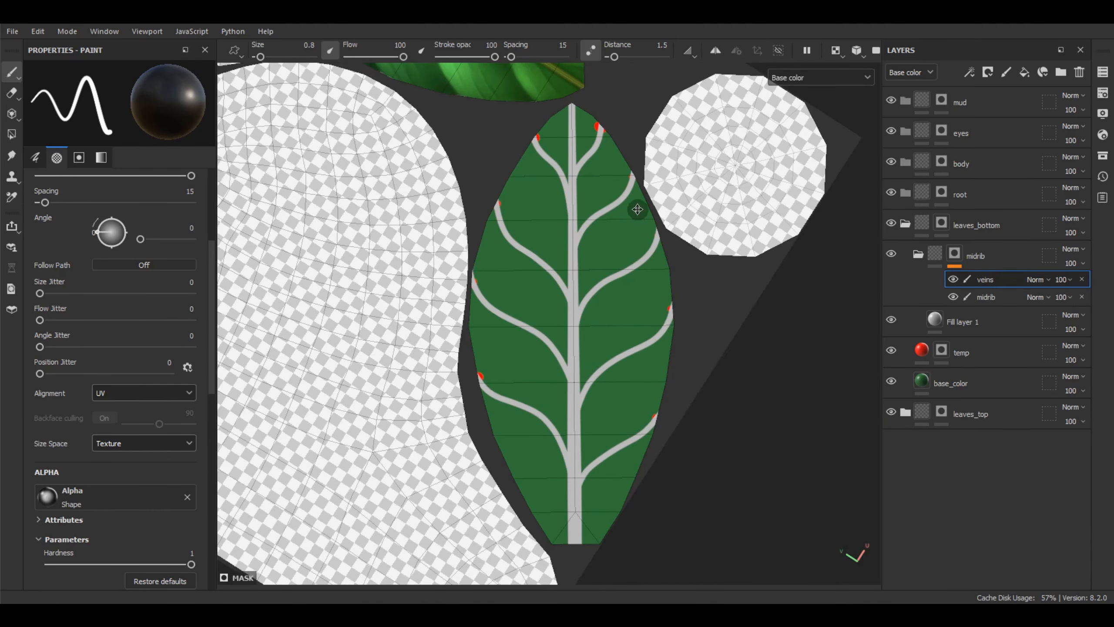
pyautogui.scroll(4, 638, 209)
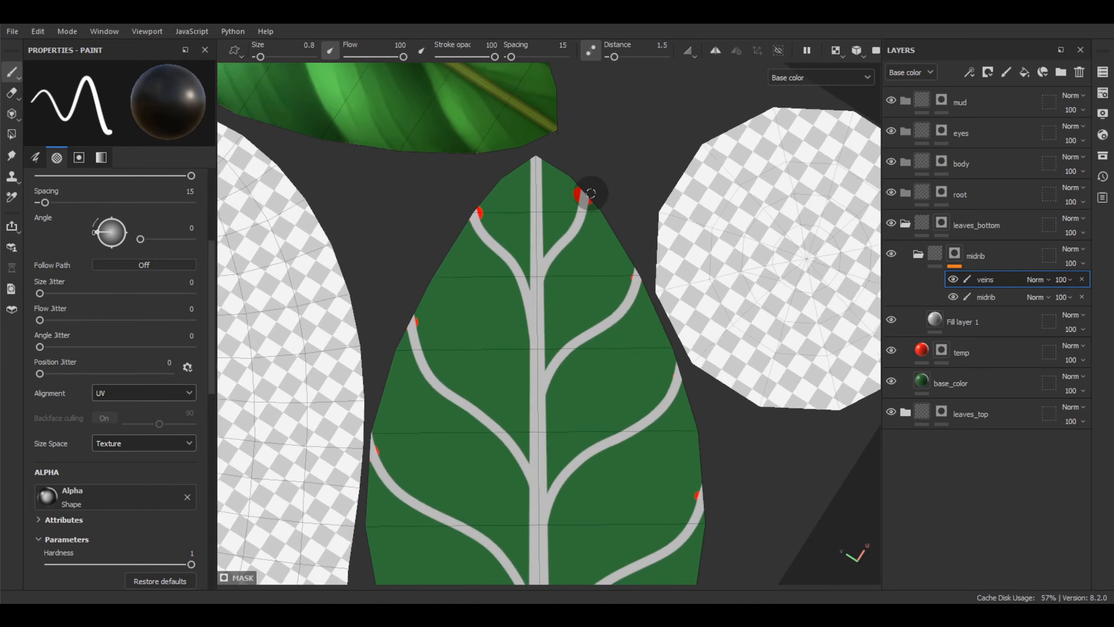
pyautogui.scroll(2, 591, 194)
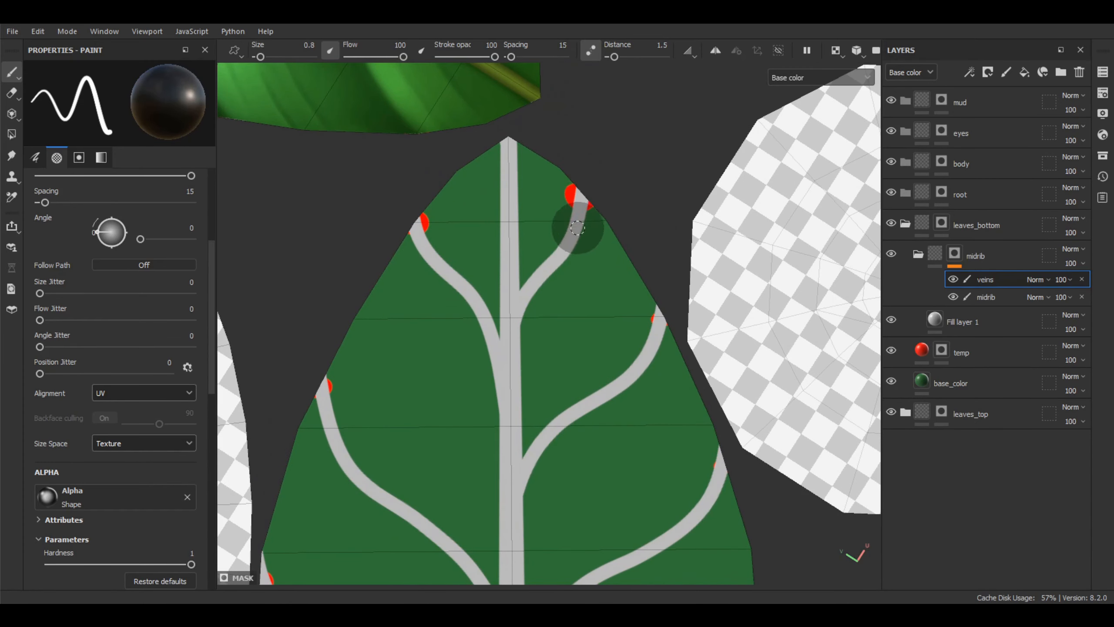
pyautogui.moveTo(647, 259); pyautogui.dragTo(665, 205, button='middle')
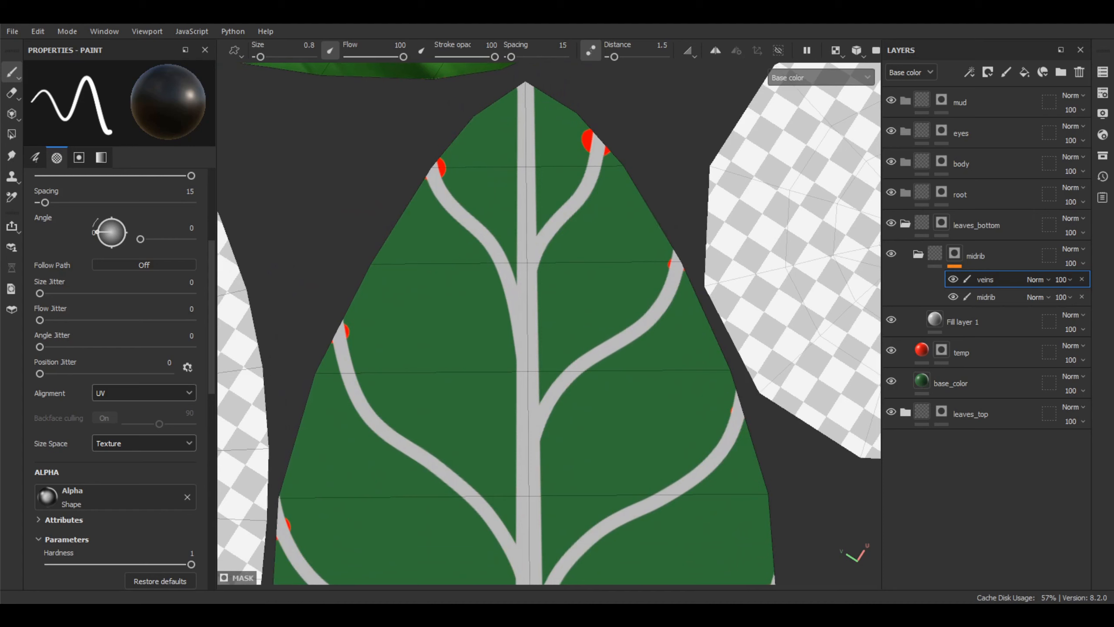
pyautogui.rightClick(948, 256)
pyautogui.click(960, 444)
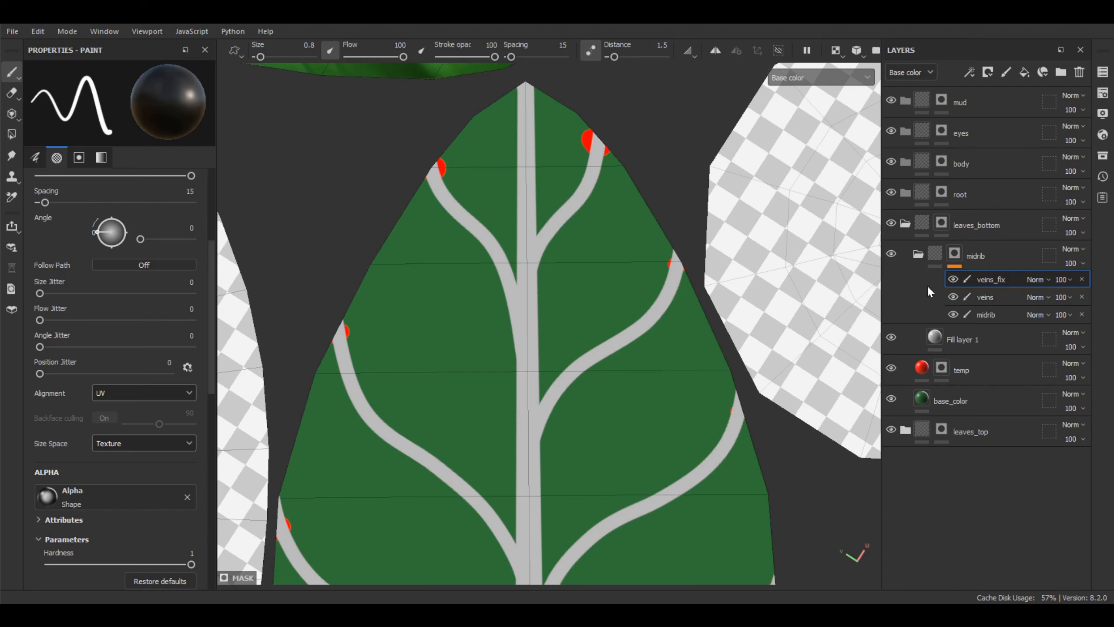
# - Taper the outer ends of the three right-side veins nearest the tip by painting black along their outer edges on veins_fix
pyautogui.moveTo(588, 194); pyautogui.dragTo(637, 239, button='middle')
pyautogui.scroll(2, 602, 259)
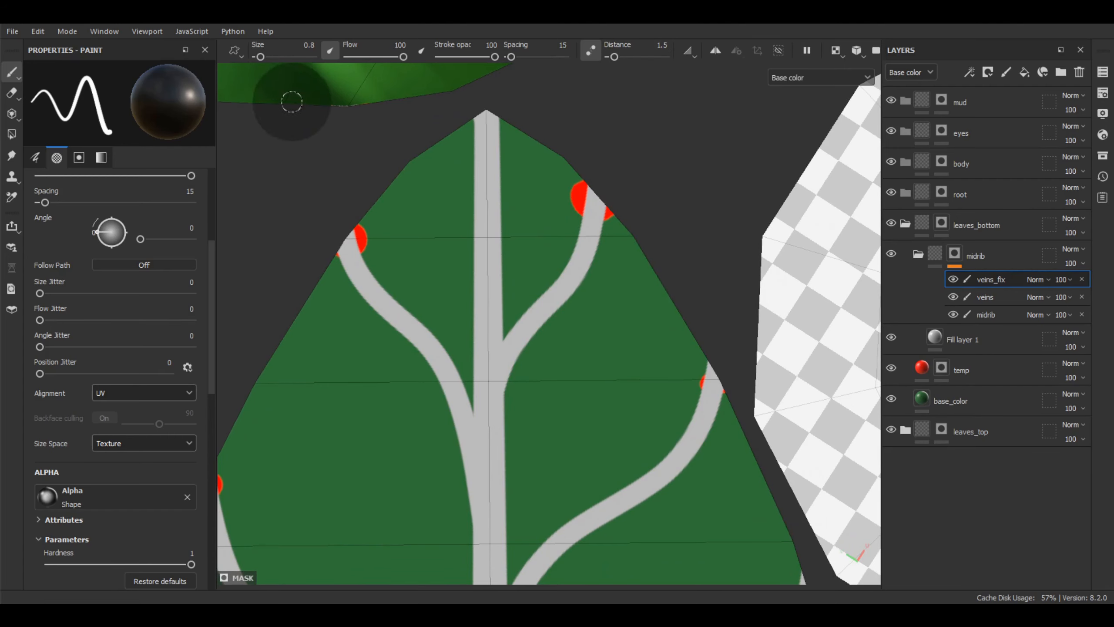
pyautogui.keyDown('alt'); pyautogui.moveTo(648, 205); pyautogui.dragTo(646, 195, button='middle'); pyautogui.keyUp('alt')
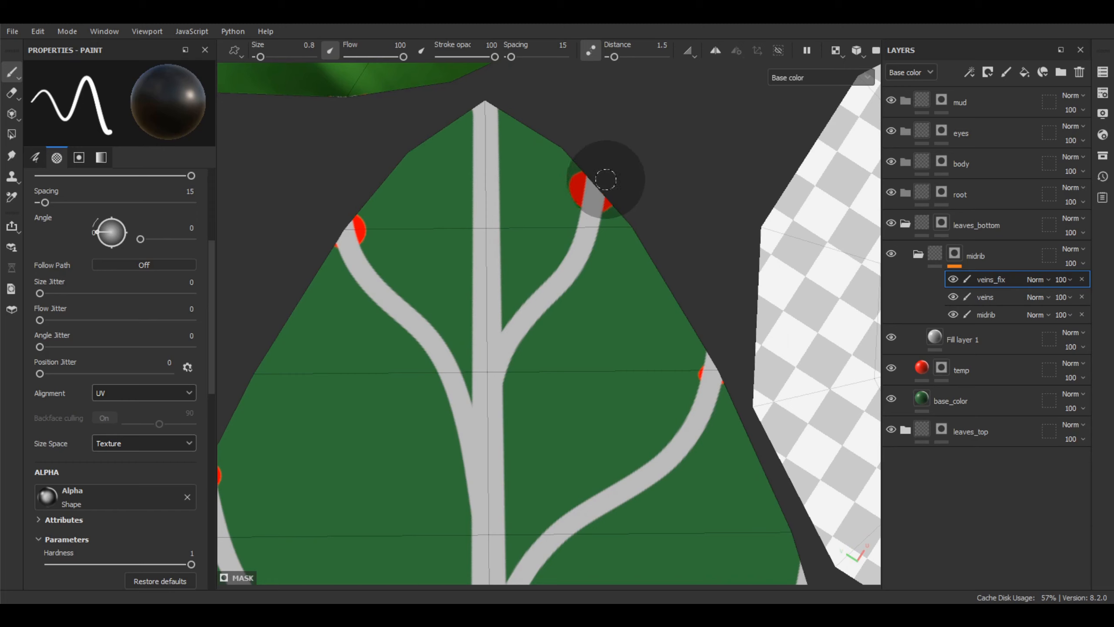
pyautogui.moveTo(606, 179); pyautogui.dragTo(592, 282)
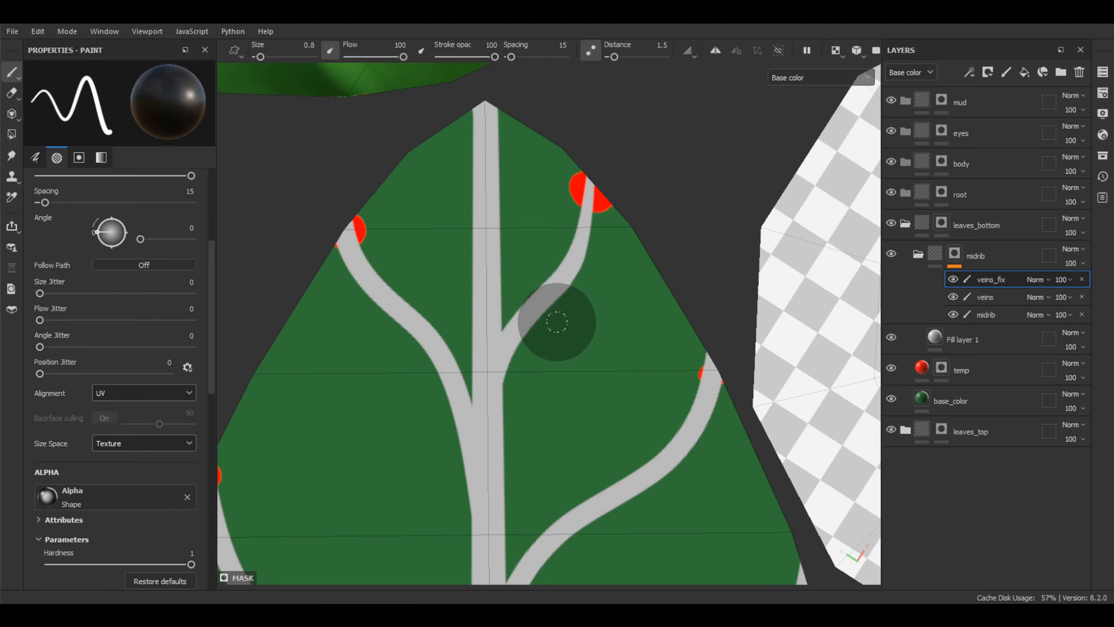
pyautogui.keyDown('alt'); pyautogui.moveTo(546, 362); pyautogui.dragTo(481, 166, button='middle'); pyautogui.keyUp('alt')
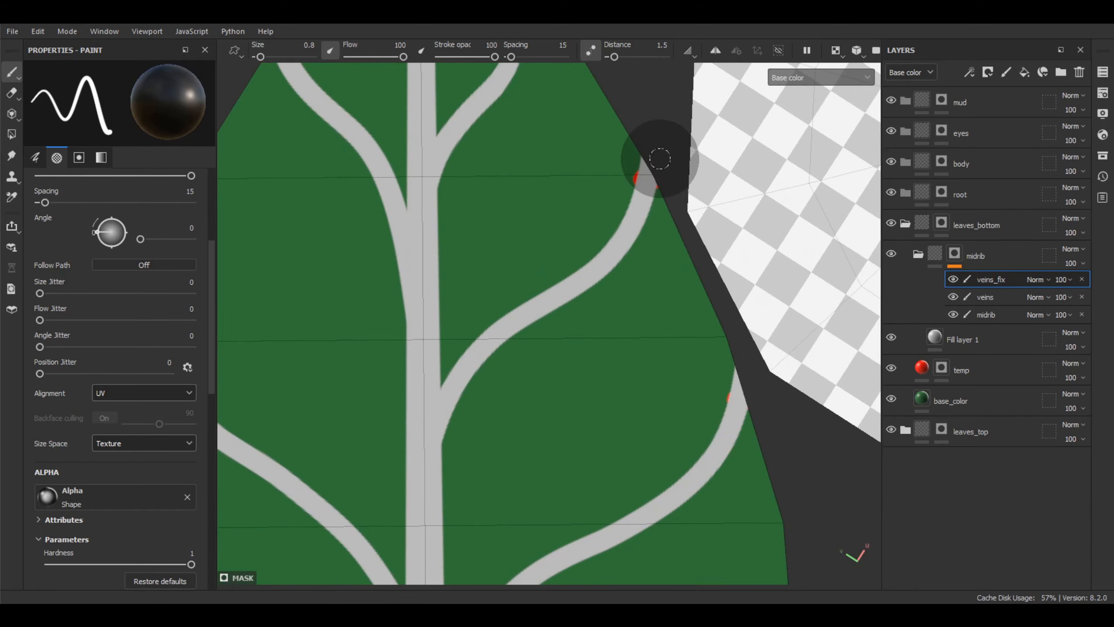
pyautogui.moveTo(661, 159)
pyautogui.mouseDown()
pyautogui.moveTo(643, 242)
pyautogui.moveTo(610, 294)
pyautogui.mouseUp()
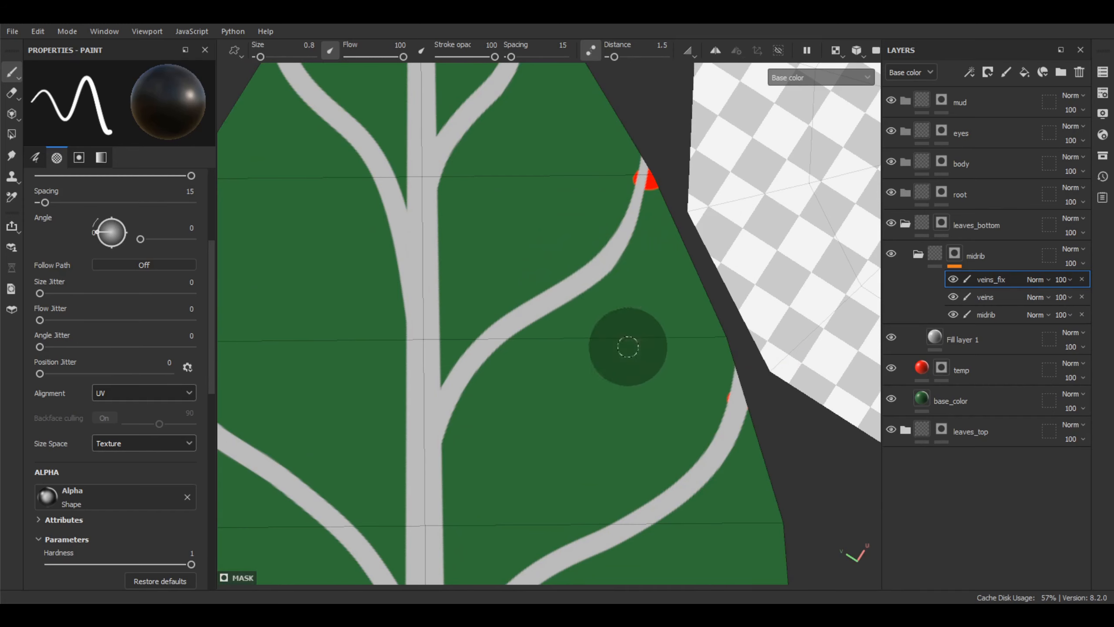
pyautogui.keyDown('alt'); pyautogui.moveTo(629, 347); pyautogui.dragTo(529, 162, button='middle'); pyautogui.keyUp('alt')
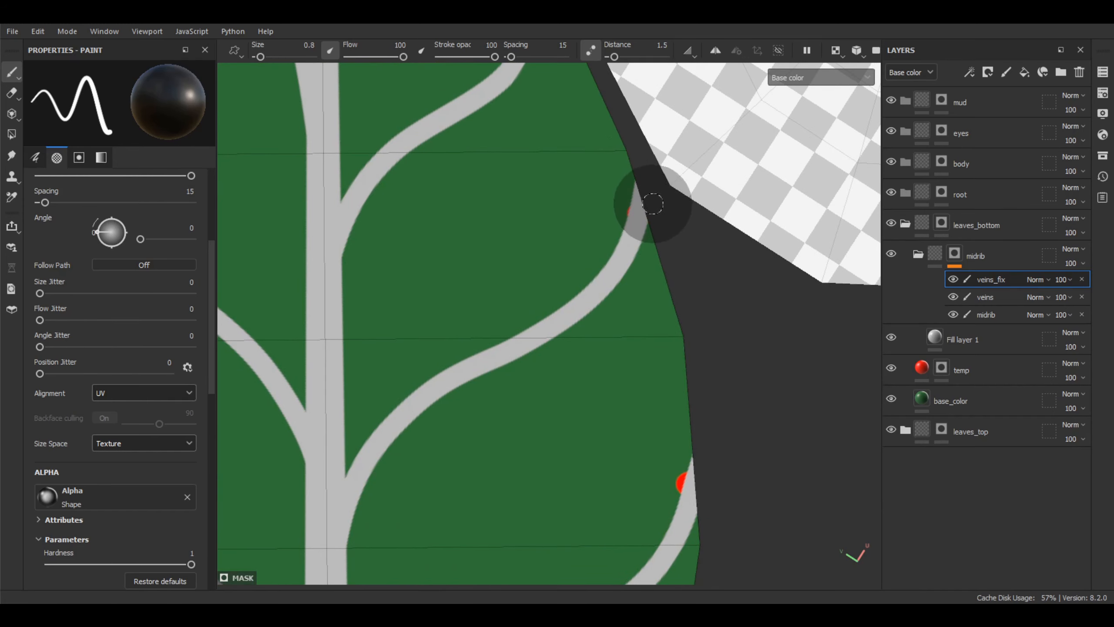
pyautogui.moveTo(653, 204)
pyautogui.mouseDown()
pyautogui.moveTo(639, 255)
pyautogui.moveTo(652, 181)
pyautogui.moveTo(634, 283)
pyautogui.moveTo(550, 351)
pyautogui.mouseUp()
# - Thin the outer ends of the remaining veins on both sides of the leaf with black strokes on veins_fix
pyautogui.scroll(-1, 733, 419)
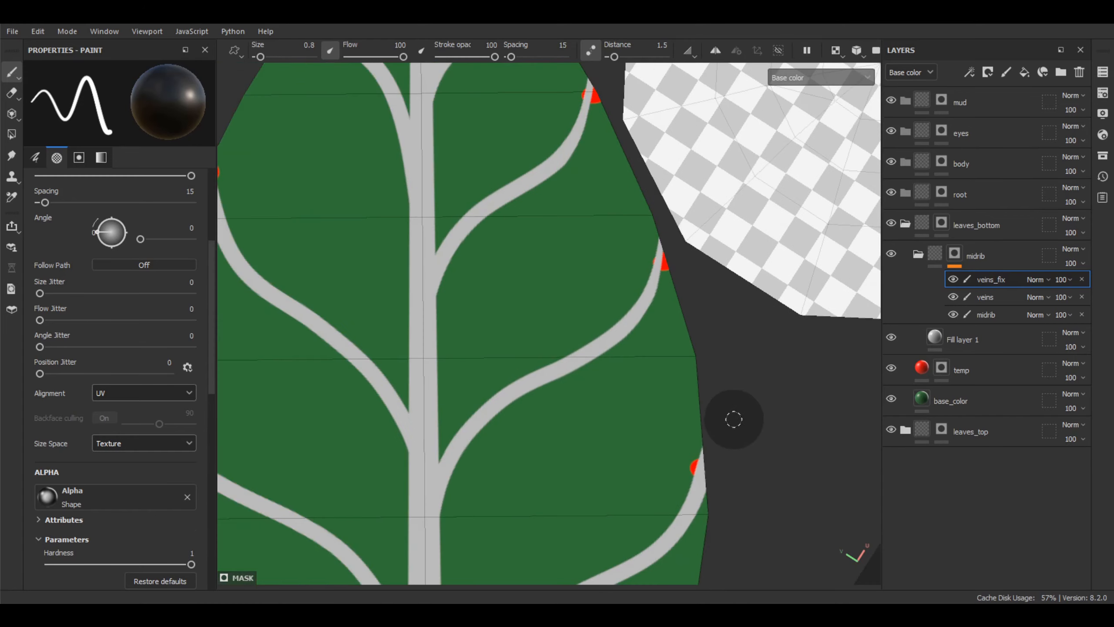
pyautogui.scroll(-2, 734, 393)
pyautogui.keyDown('alt'); pyautogui.moveTo(734, 382); pyautogui.dragTo(716, 264, button='middle'); pyautogui.keyUp('alt')
pyautogui.scroll(3, 702, 334)
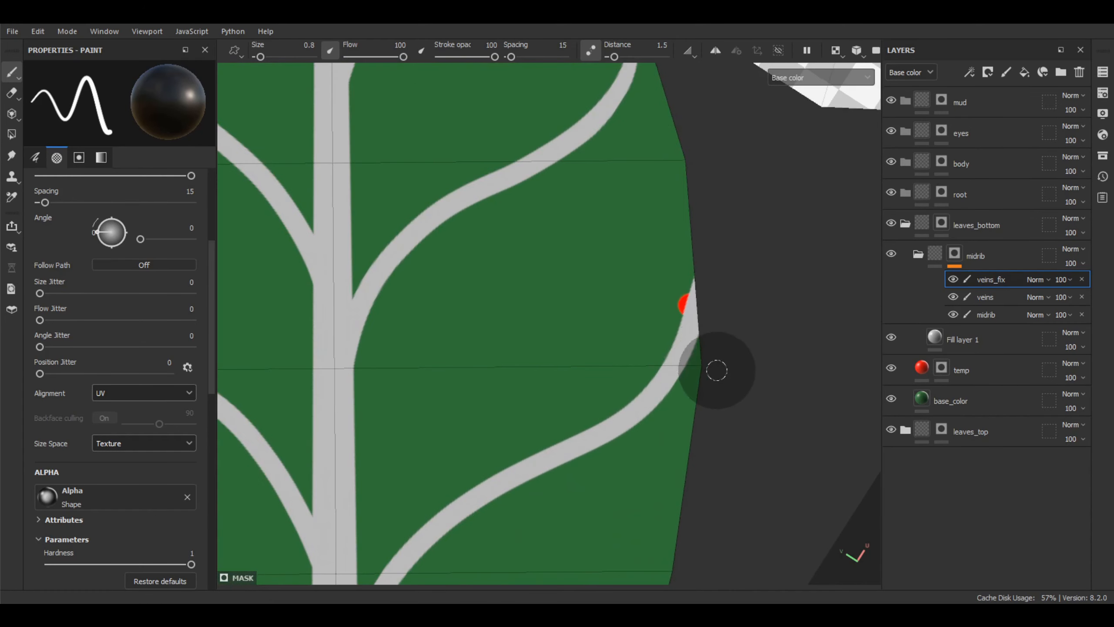
pyautogui.scroll(-3, 707, 336)
pyautogui.moveTo(663, 313)
pyautogui.keyDown('alt'); pyautogui.mouseDown(button='middle')
pyautogui.moveTo(664, 383)
pyautogui.moveTo(700, 324)
pyautogui.mouseUp(button='middle'); pyautogui.keyUp('alt')
pyautogui.scroll(-1, 677, 367)
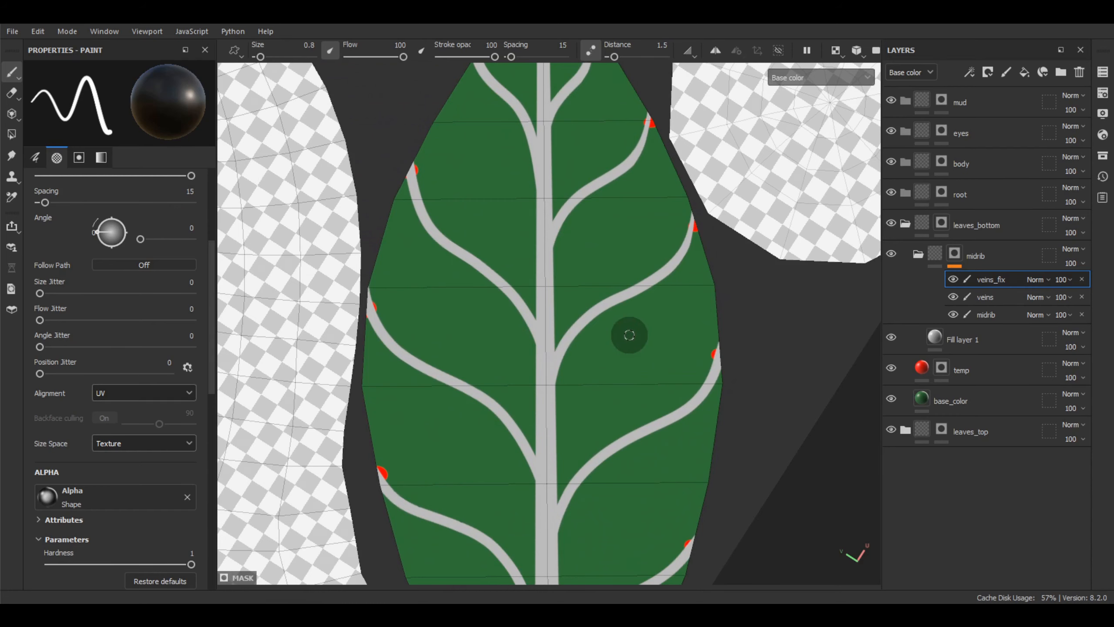
pyautogui.scroll(-3, 627, 334)
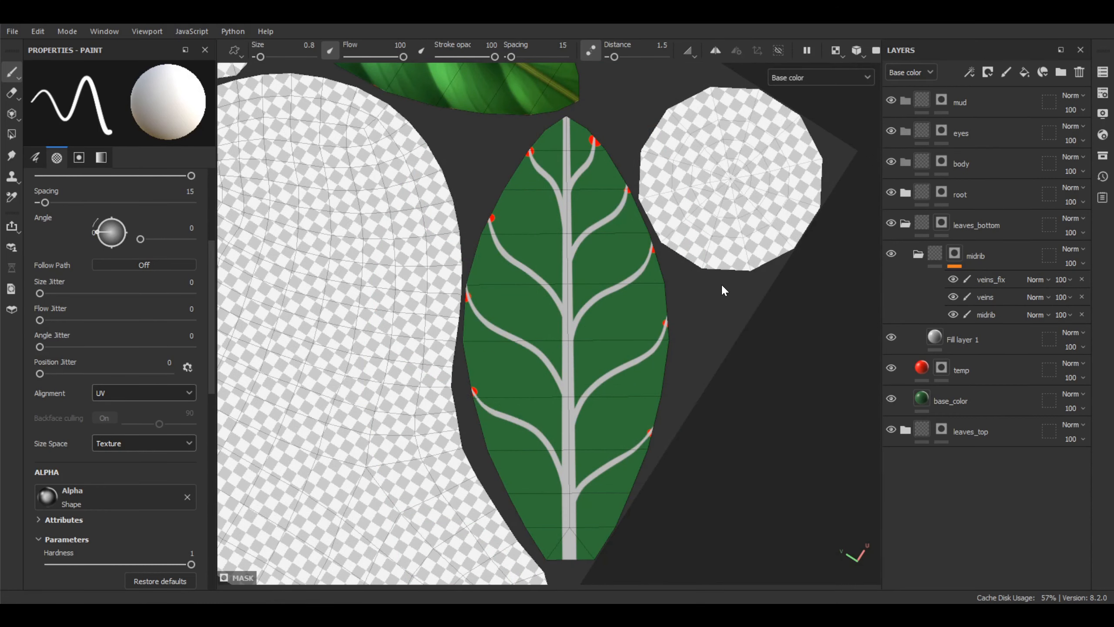
pyautogui.keyDown('alt'); pyautogui.moveTo(712, 246); pyautogui.dragTo(721, 249, button='middle'); pyautogui.keyUp('alt')
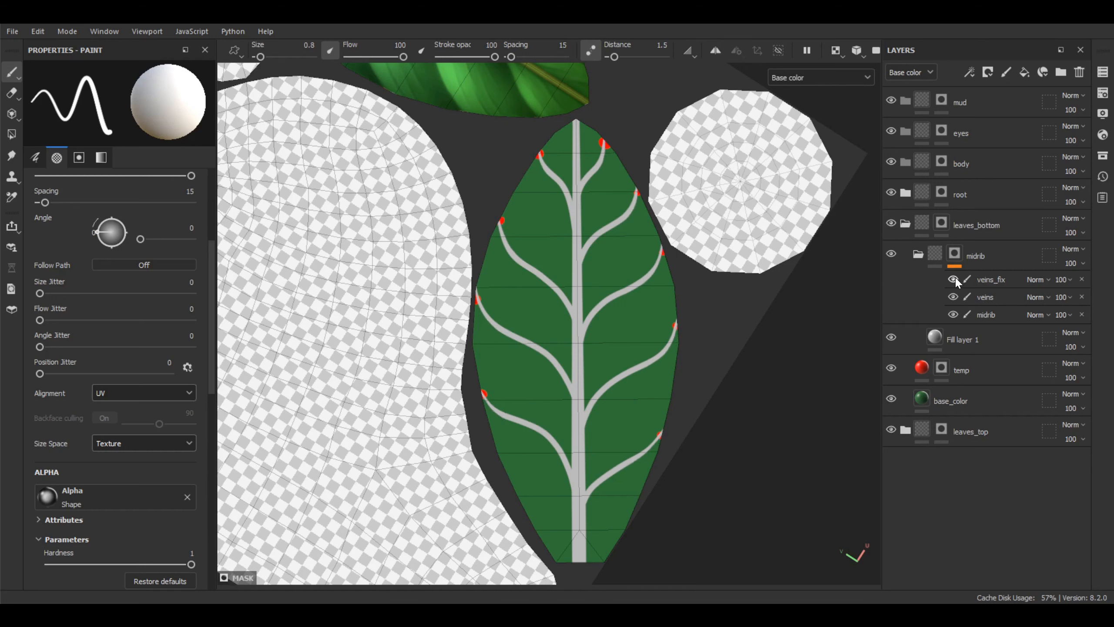
# - Delete the temp layer holding the red marker dots
pyautogui.click(995, 369)
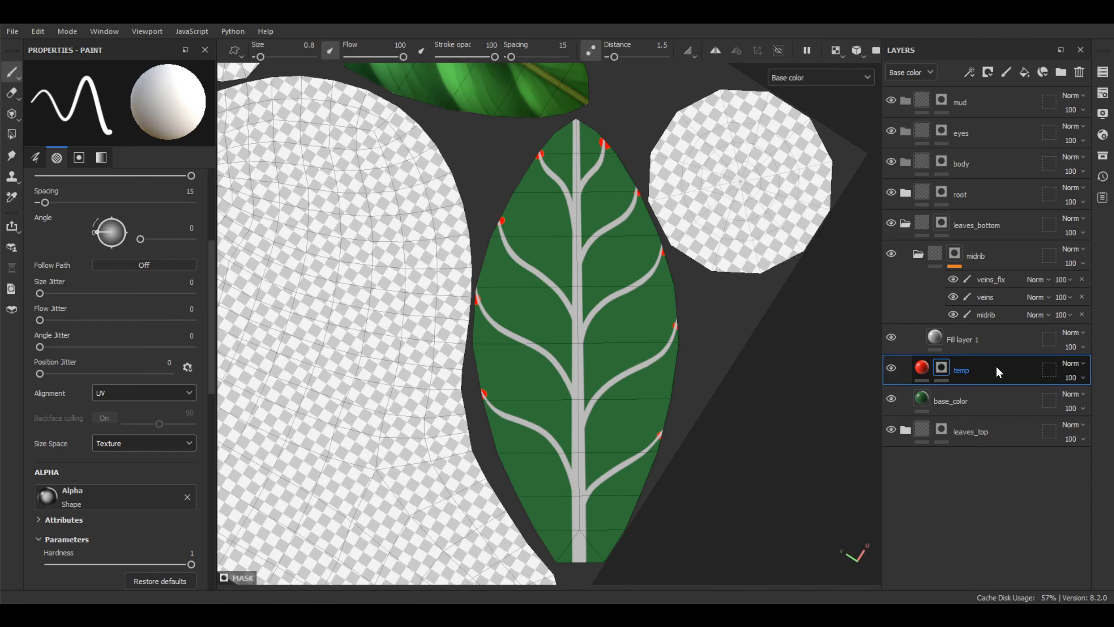
pyautogui.press('Delete')
# - Copy the ao, hl and base_color layers from leaves_top's midrib folder into leaves_bottom's midrib folder, and collapse the leaves_top folders
pyautogui.click(908, 400)
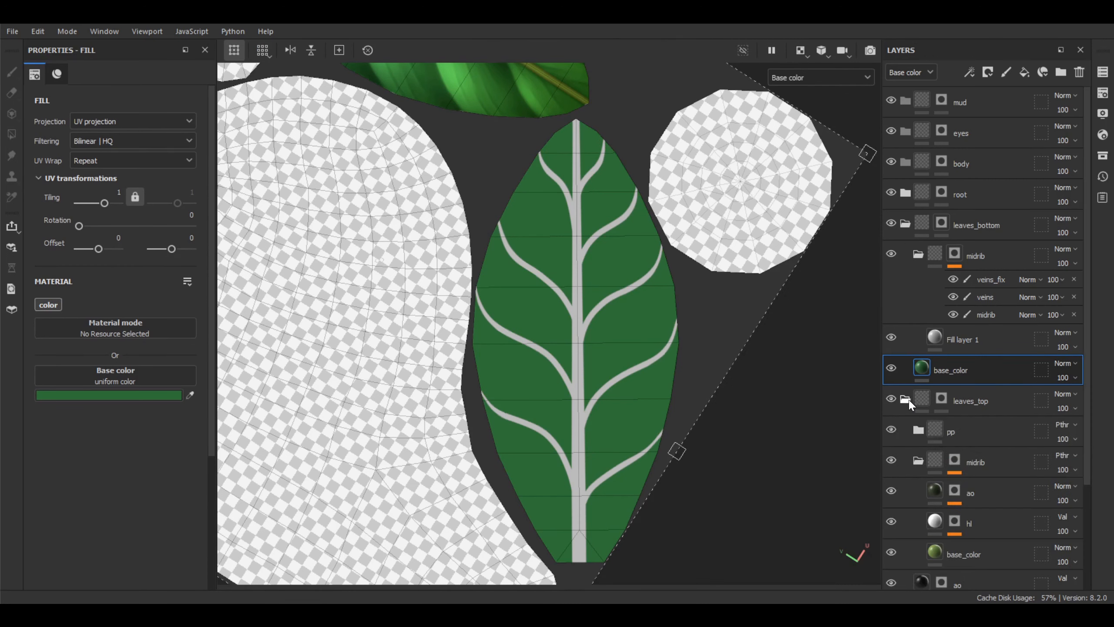
pyautogui.scroll(-2, 956, 381)
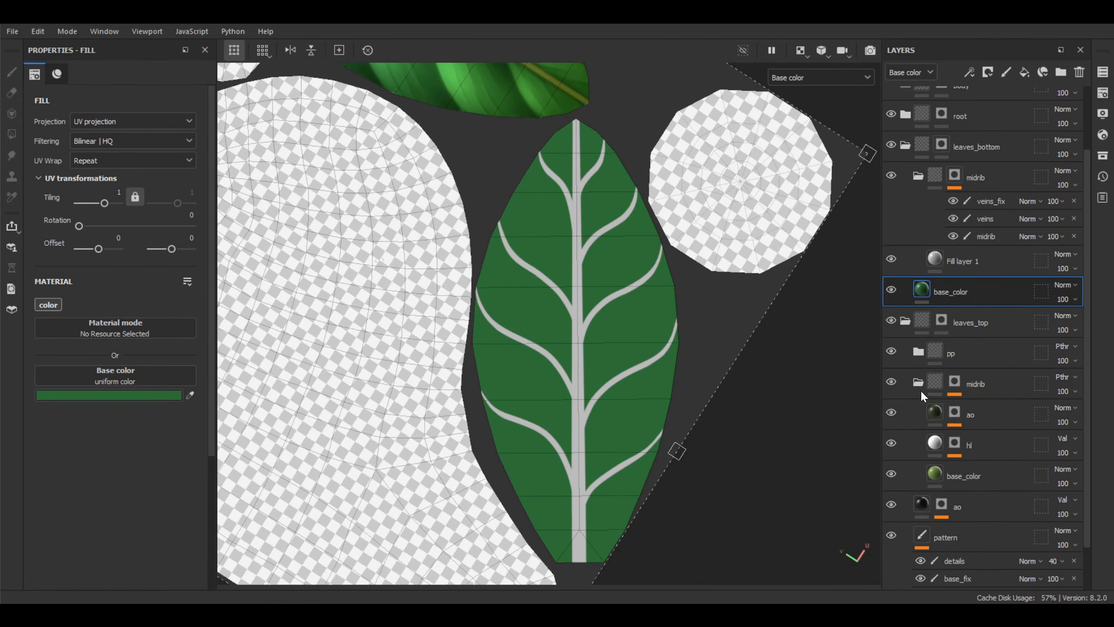
pyautogui.click(992, 414)
pyautogui.keyDown('shift'); pyautogui.click(988, 467); pyautogui.keyUp('shift')
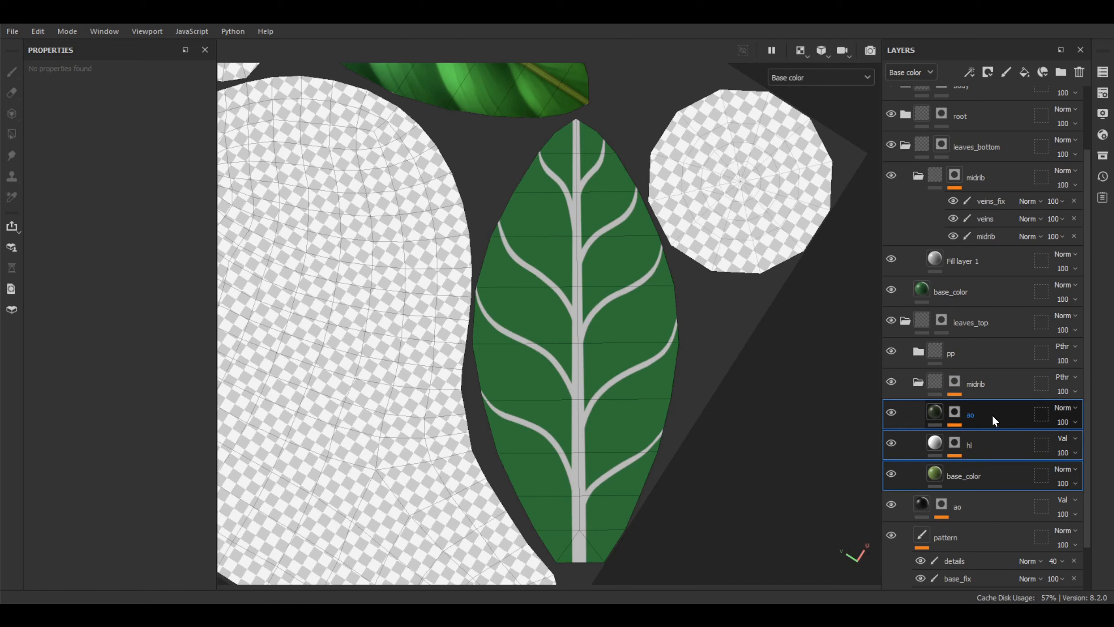
pyautogui.moveTo(989, 415); pyautogui.dragTo(969, 247)
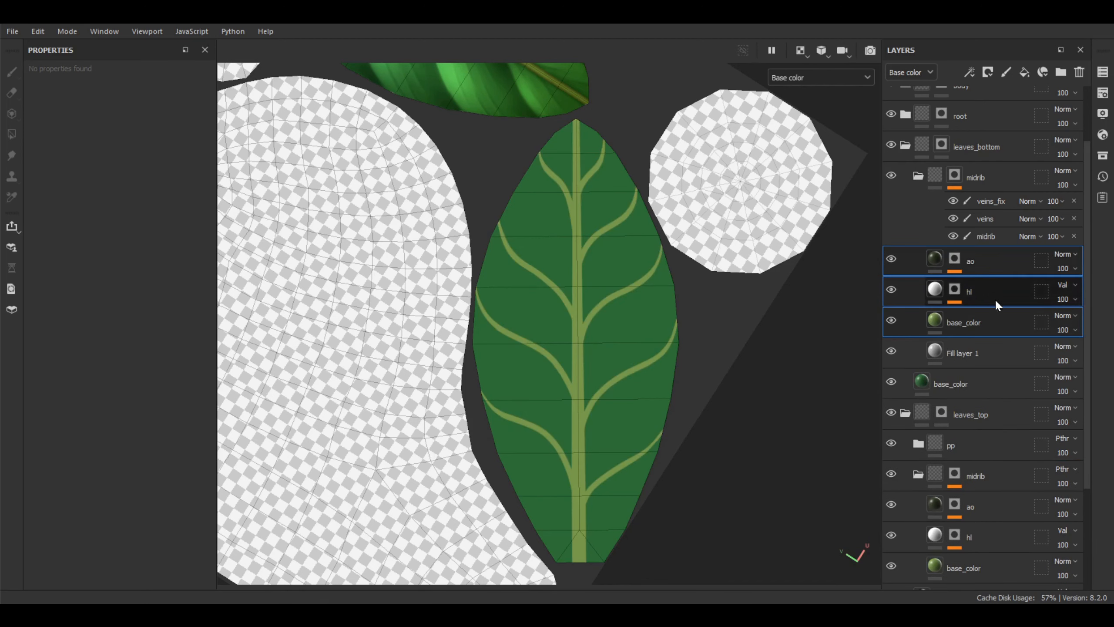
pyautogui.click(918, 476)
pyautogui.click(906, 414)
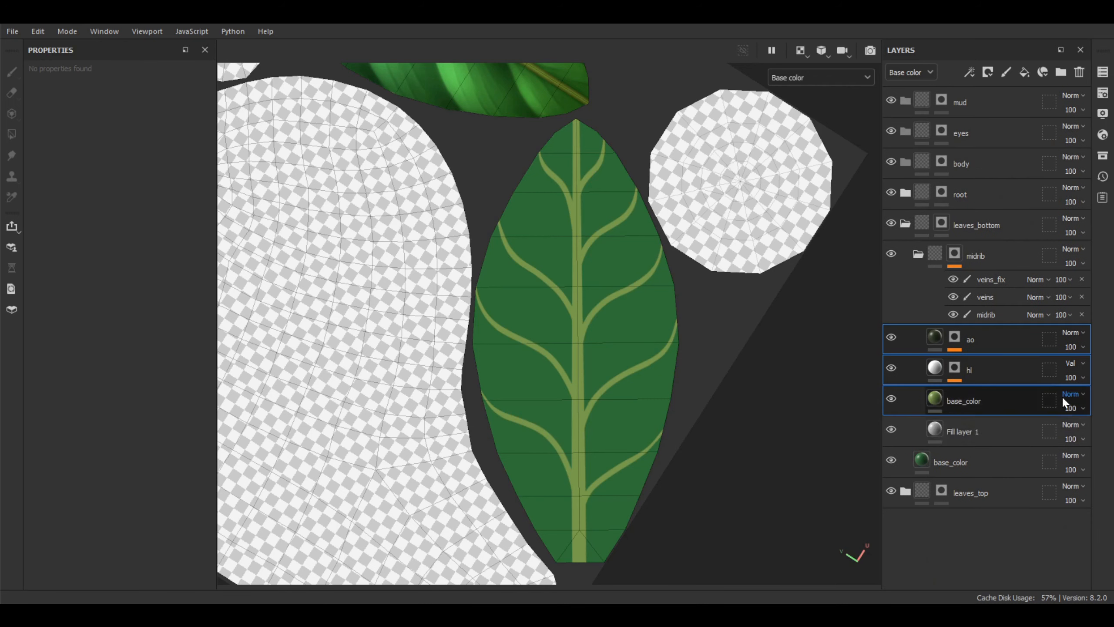
# - Delete the gray Fill layer 1 from leaves_bottom's midrib folder
pyautogui.click(998, 408)
pyautogui.click(996, 430)
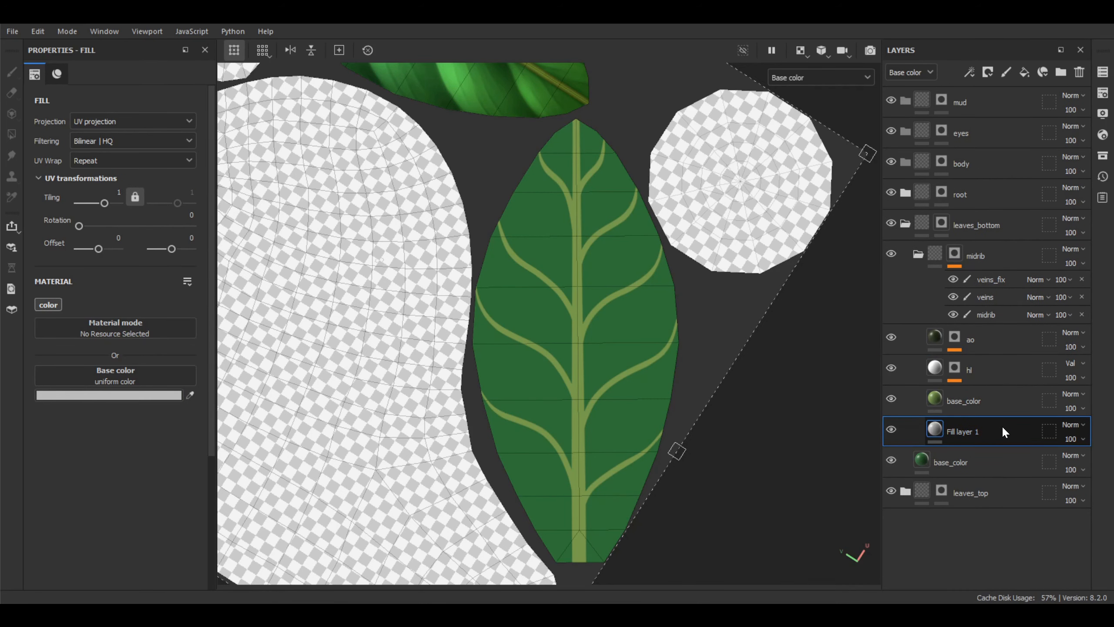
pyautogui.press('Delete')
# - Darken the green of the midrib folder's base_color fill in leaves_bottom to 688743, with a brightness value of 0.529
pyautogui.click(960, 405)
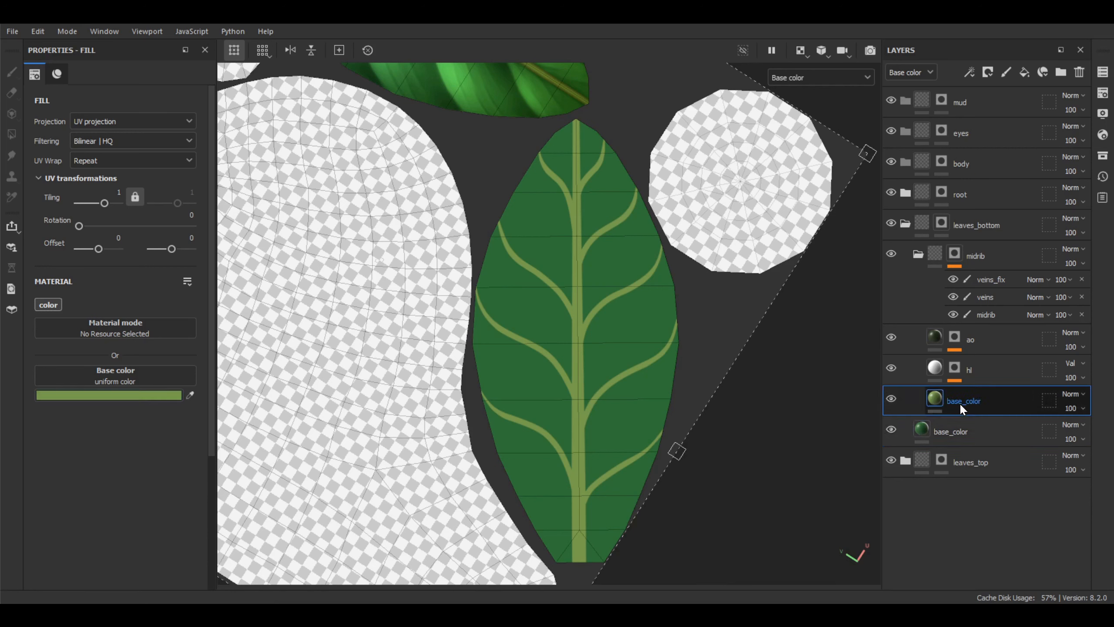
pyautogui.click(147, 396)
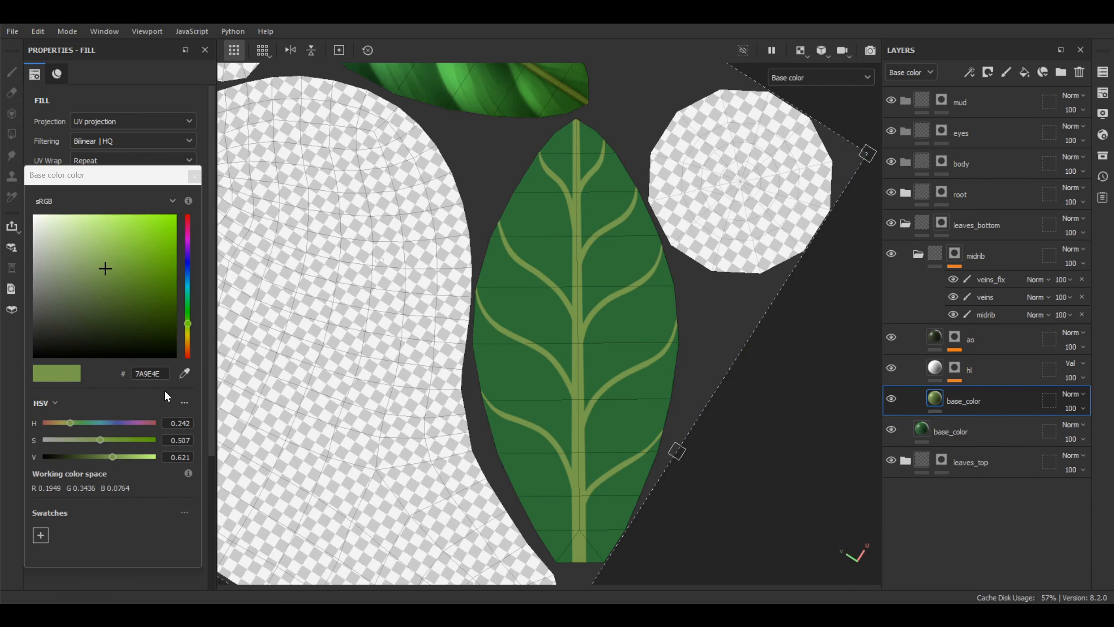
pyautogui.moveTo(105, 457); pyautogui.dragTo(102, 458)
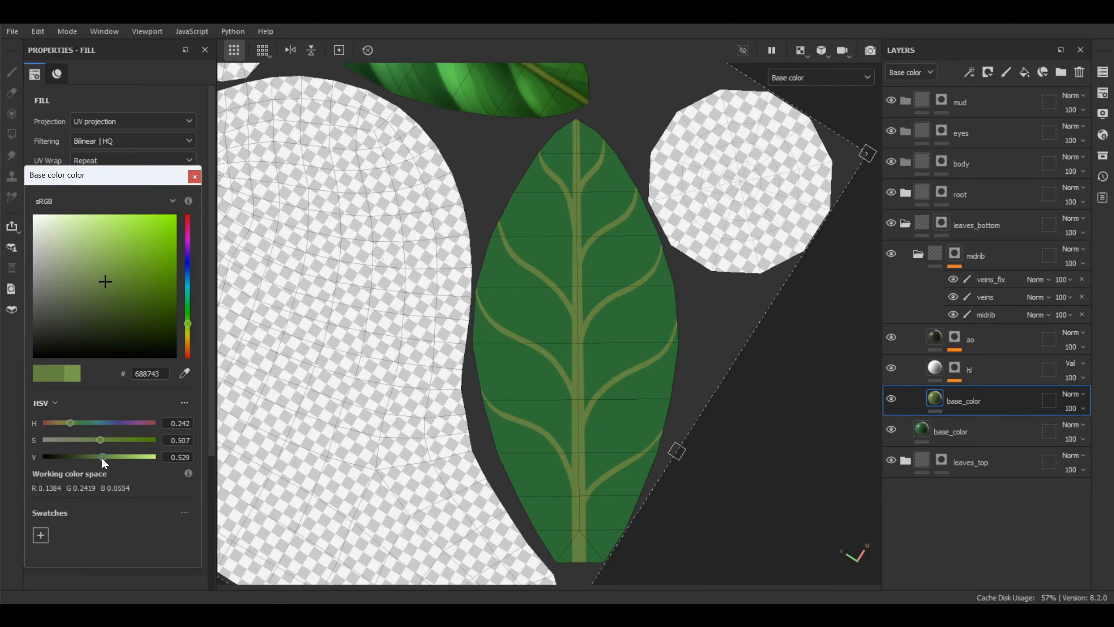
pyautogui.moveTo(581, 354)
pyautogui.keyDown('alt'); pyautogui.mouseDown()
pyautogui.moveTo(617, 346)
pyautogui.moveTo(617, 335)
pyautogui.moveTo(686, 361)
pyautogui.mouseUp(); pyautogui.keyUp('alt')
pyautogui.keyDown('alt'); pyautogui.moveTo(686, 361); pyautogui.dragTo(675, 364, button='middle'); pyautogui.keyUp('alt')
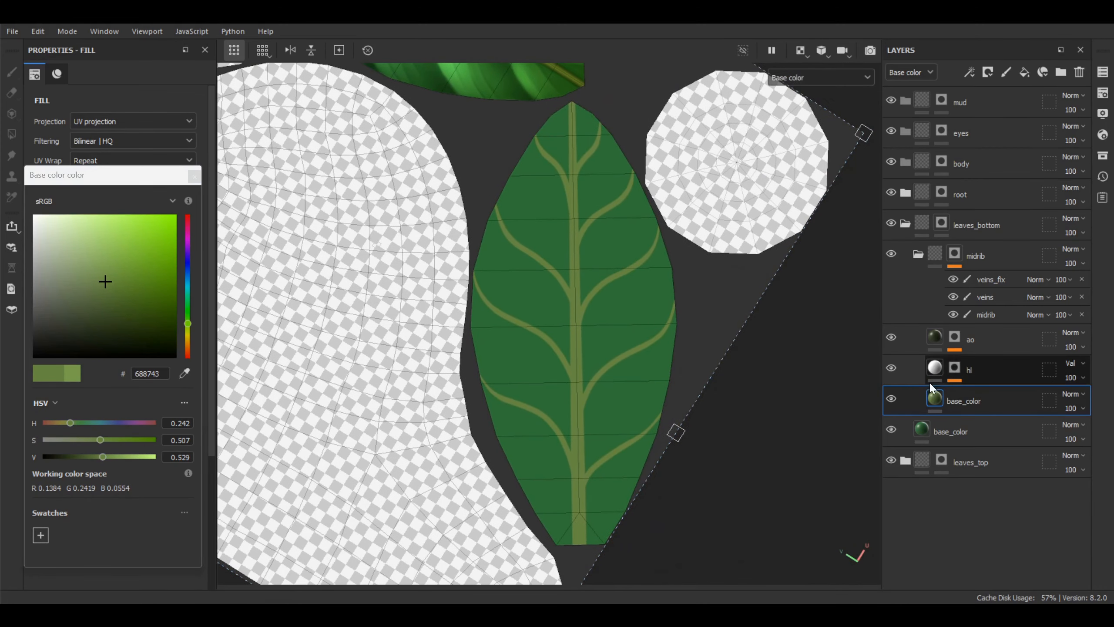
# - Remove the gradient effect from the copied hl layer's mask and the old Paint effect from the copied ao layer's mask
pyautogui.click(955, 371)
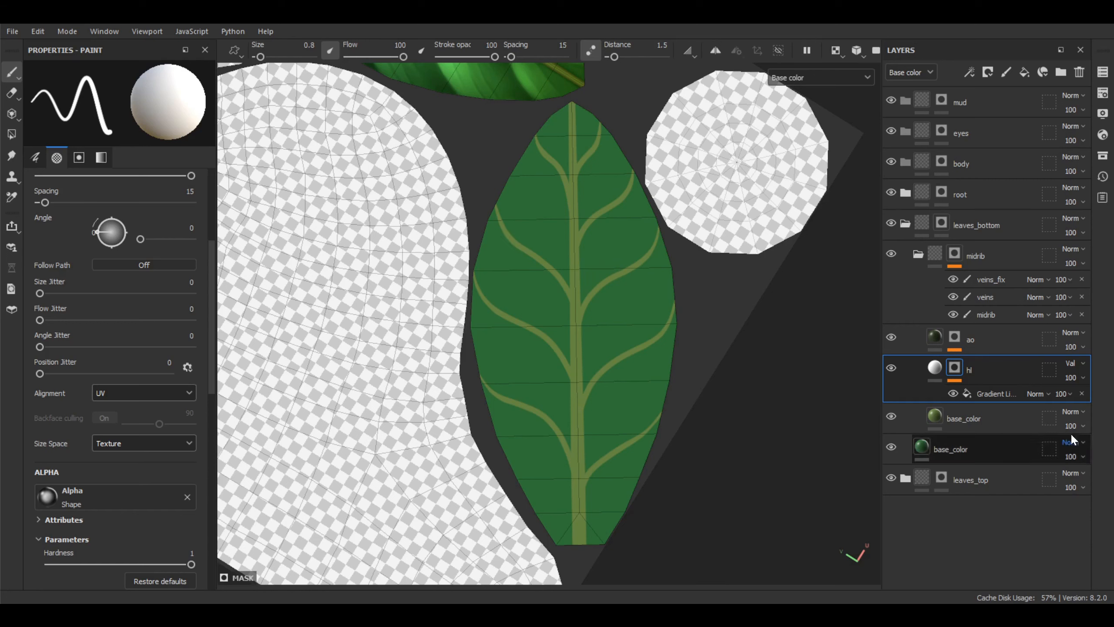
pyautogui.click(1081, 393)
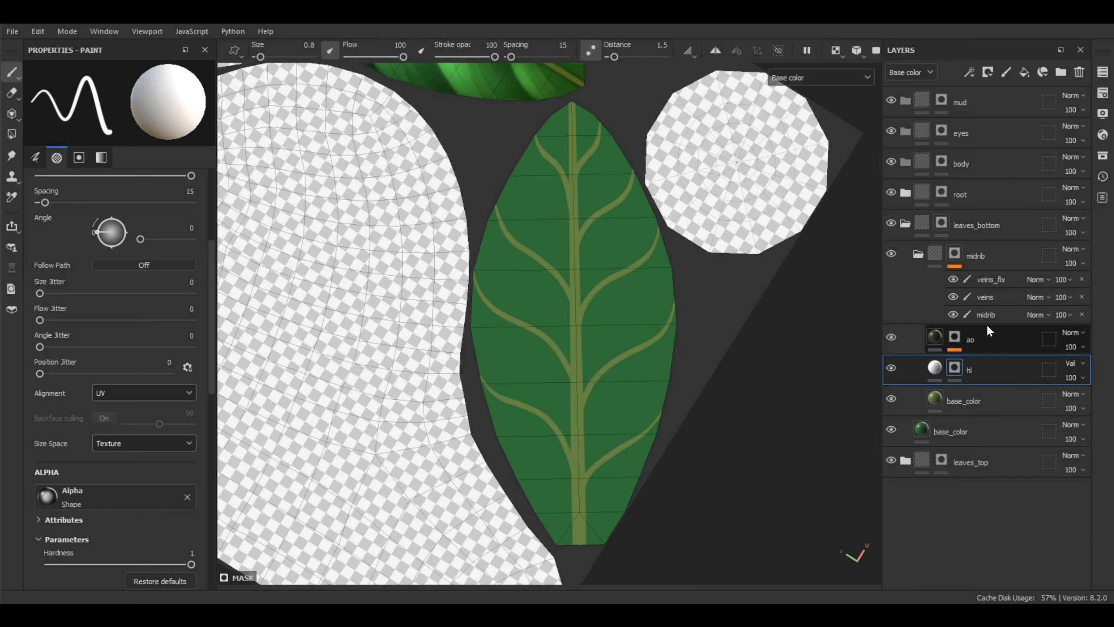
pyautogui.click(956, 340)
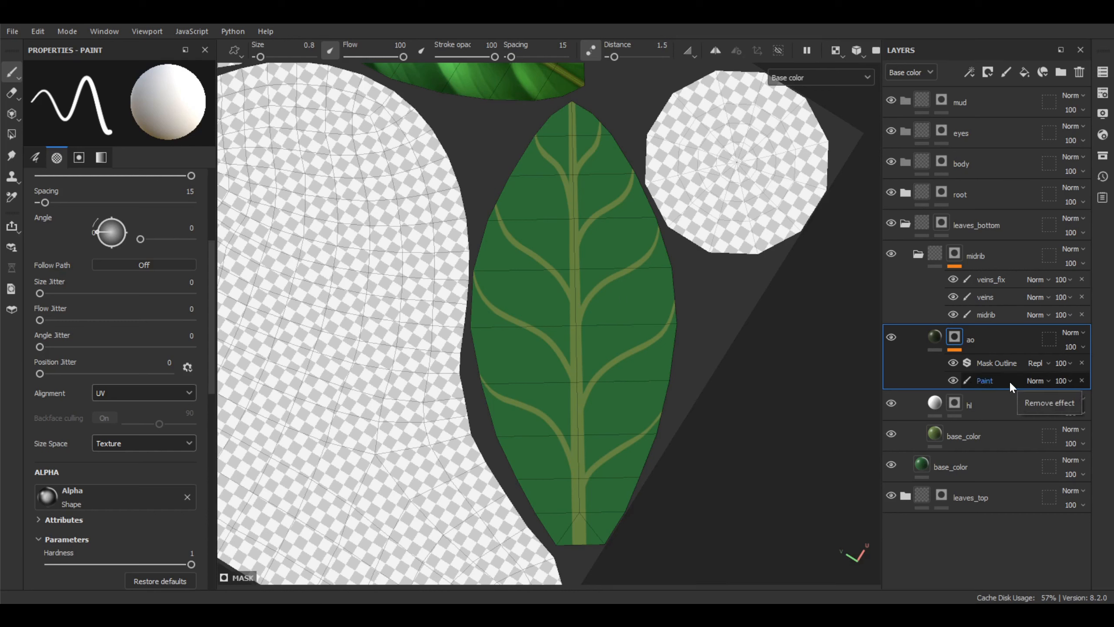
pyautogui.click(1082, 380)
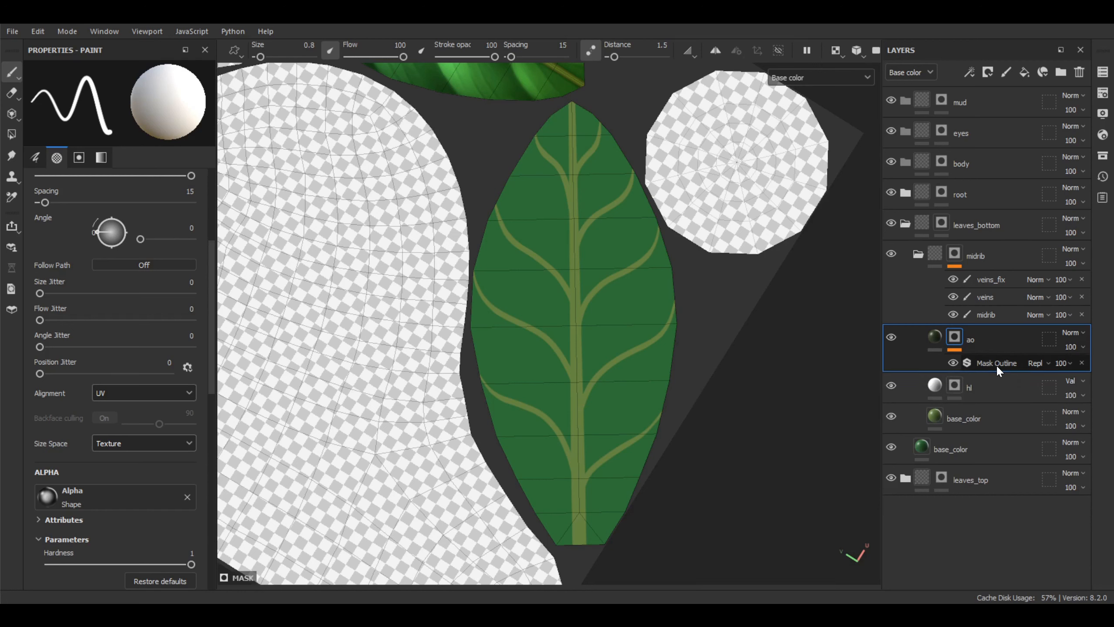
# - Copy the veins_fix, veins and midrib paint effects from the midrib folder's mask into the ao mask, below Mask Outline
pyautogui.click(995, 279)
pyautogui.keyDown('shift'); pyautogui.click(987, 314); pyautogui.keyUp('shift')
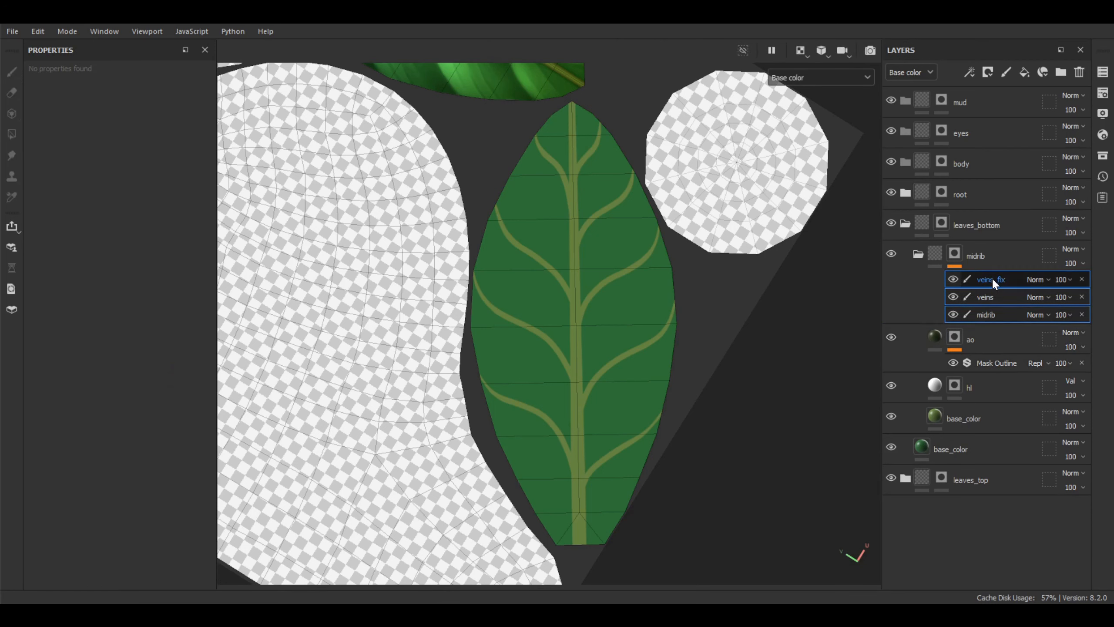
pyautogui.moveTo(994, 279); pyautogui.dragTo(980, 369)
pyautogui.scroll(5, 594, 317)
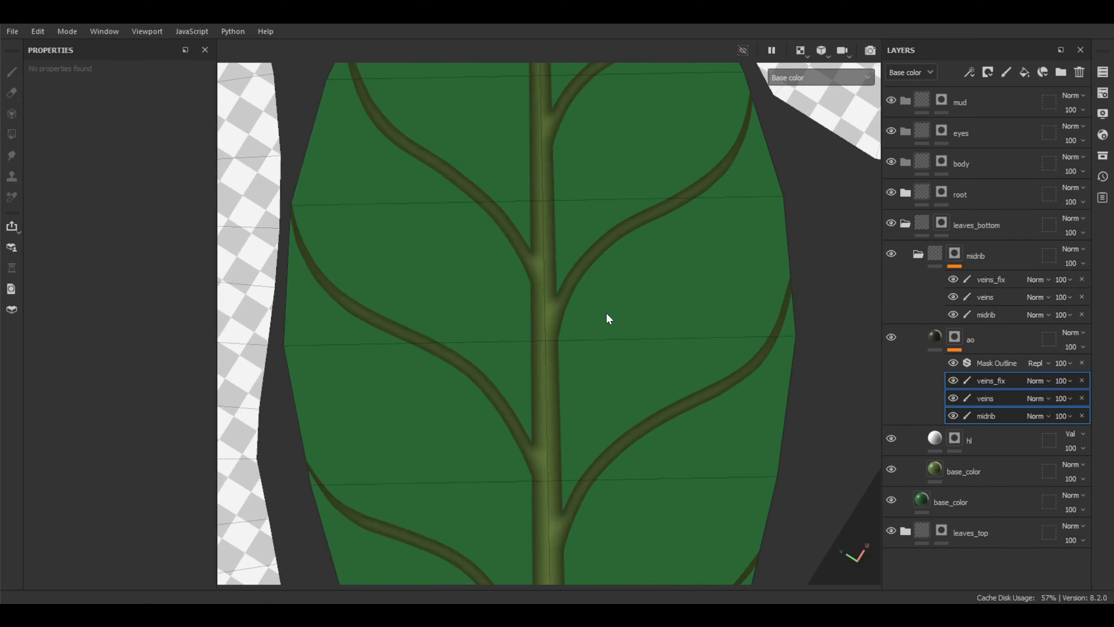
pyautogui.keyDown('alt'); pyautogui.moveTo(630, 235); pyautogui.dragTo(678, 360, button='middle'); pyautogui.keyUp('alt')
pyautogui.scroll(-5, 640, 308)
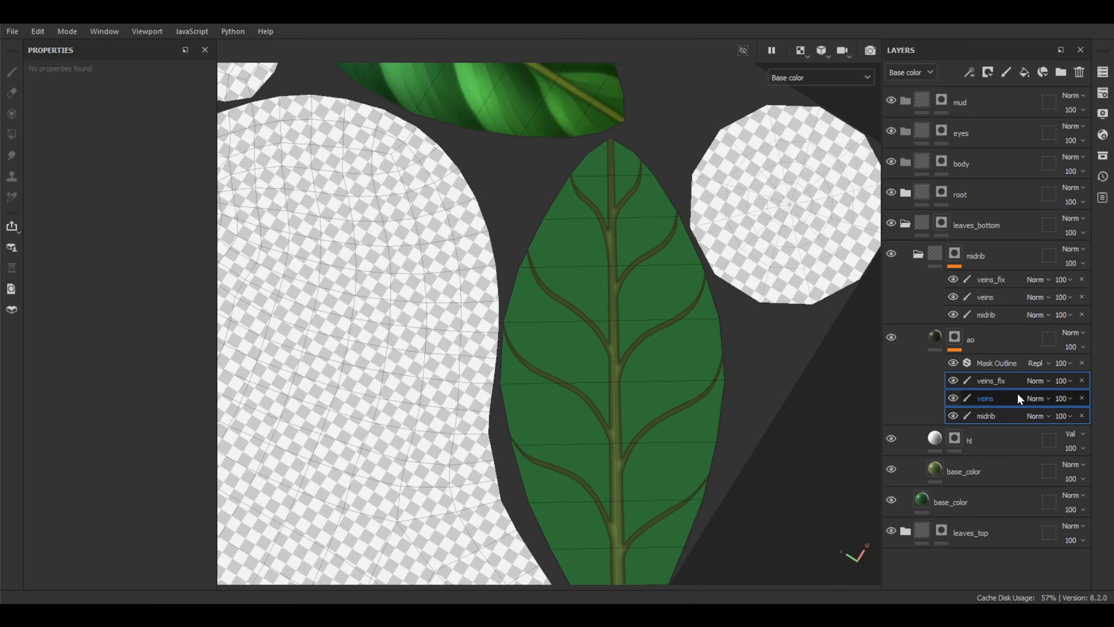
# - Set the Blur of the ao mask's Mask Outline filter to 0
pyautogui.click(1001, 363)
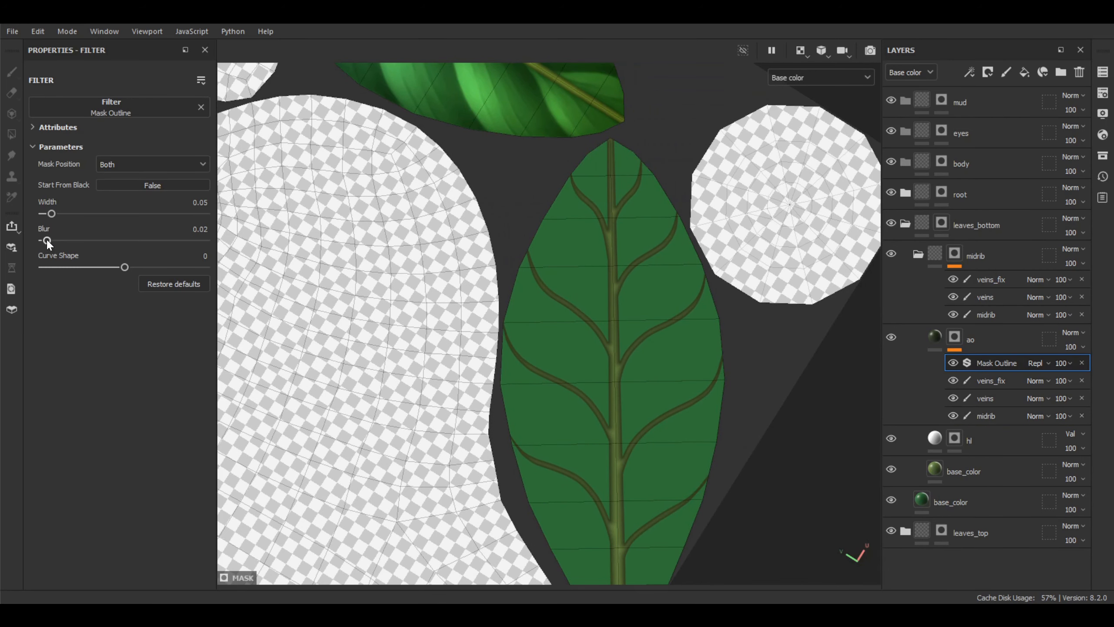
pyautogui.moveTo(46, 241); pyautogui.dragTo(40, 244)
pyautogui.scroll(-4, 613, 345)
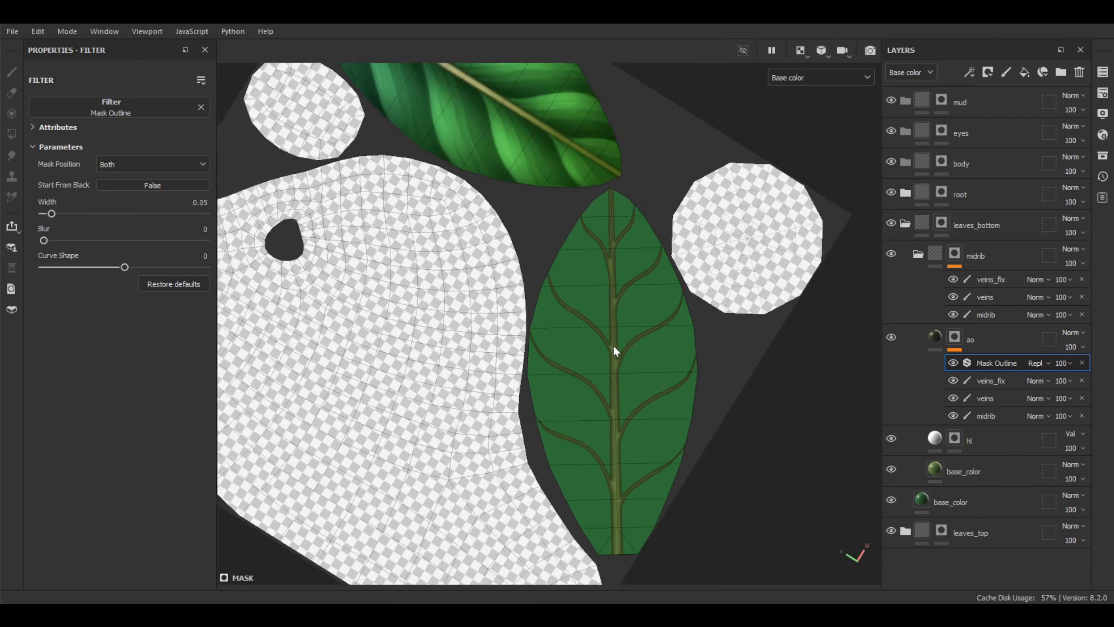
pyautogui.scroll(5, 618, 314)
pyautogui.scroll(-2, 694, 364)
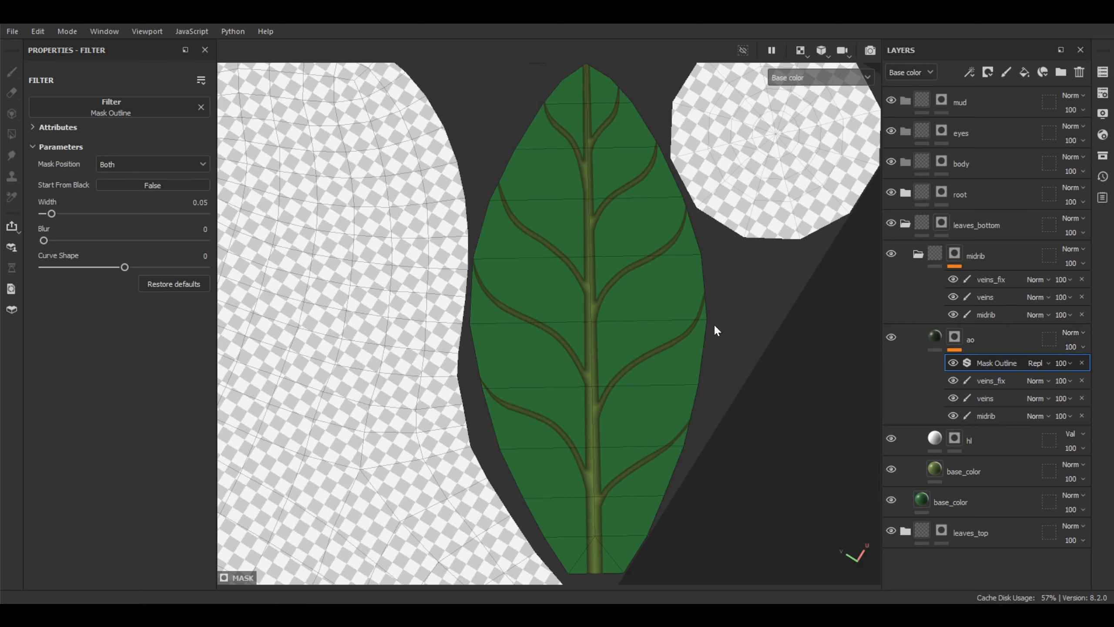
pyautogui.moveTo(743, 332); pyautogui.dragTo(742, 316, button='middle')
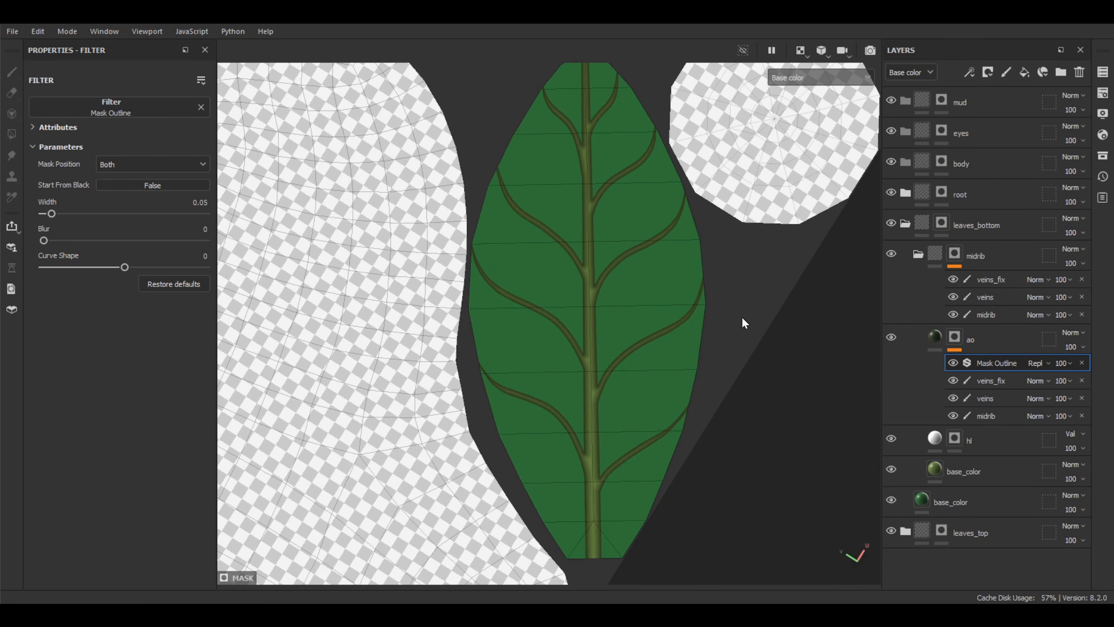
# - Add a paint effect to the hl layer's mask in leaves_bottom's midrib folder
pyautogui.click(933, 334)
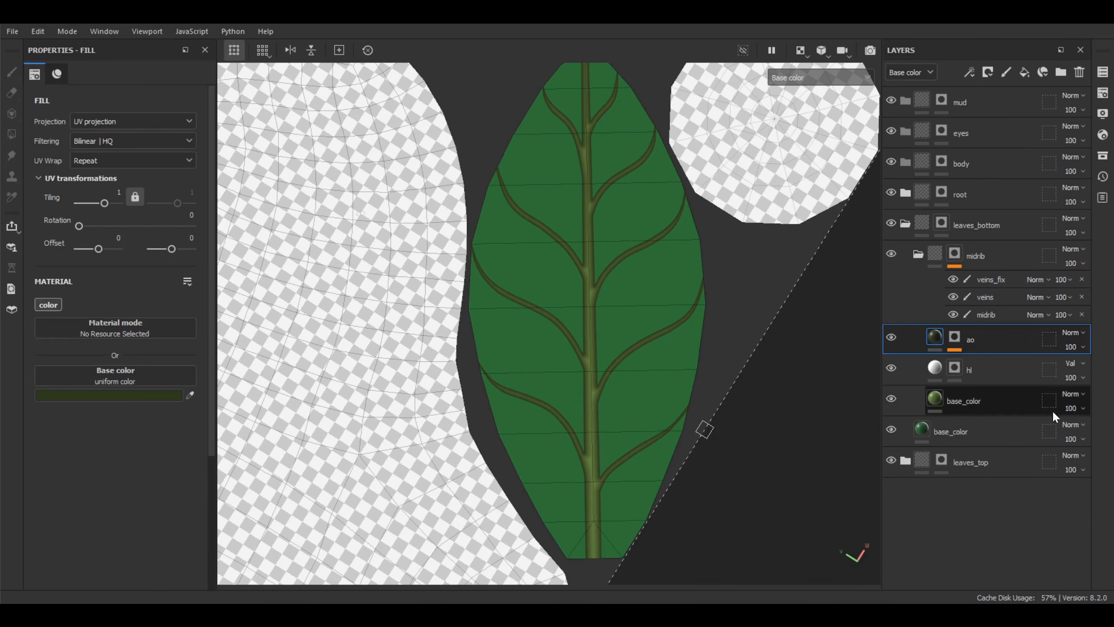
pyautogui.rightClick(954, 368)
pyautogui.click(970, 443)
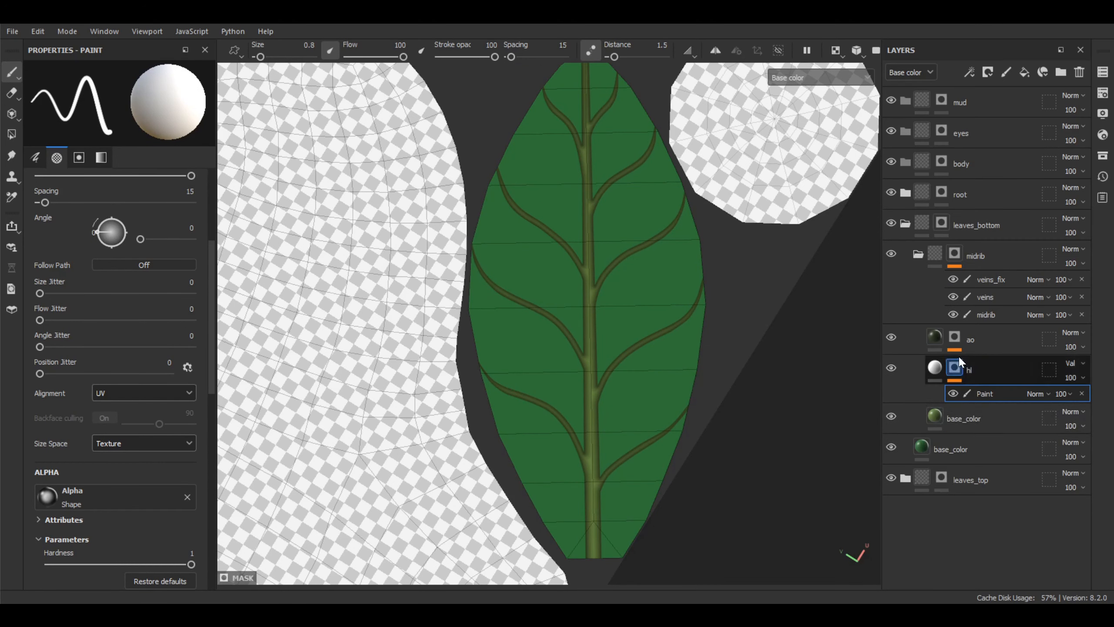
# - Load the HP_base brush, give it the Shape Thorn alpha and turn off Lazy Mouse
pyautogui.scroll(-3, 167, 350)
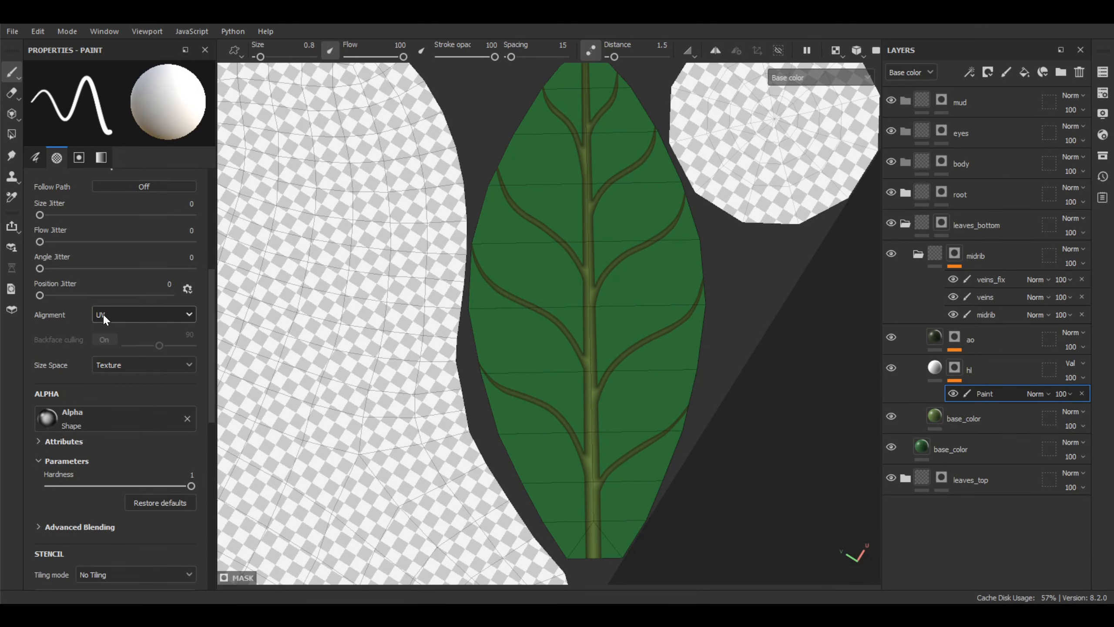
pyautogui.scroll(-6, 103, 351)
pyautogui.click(91, 256)
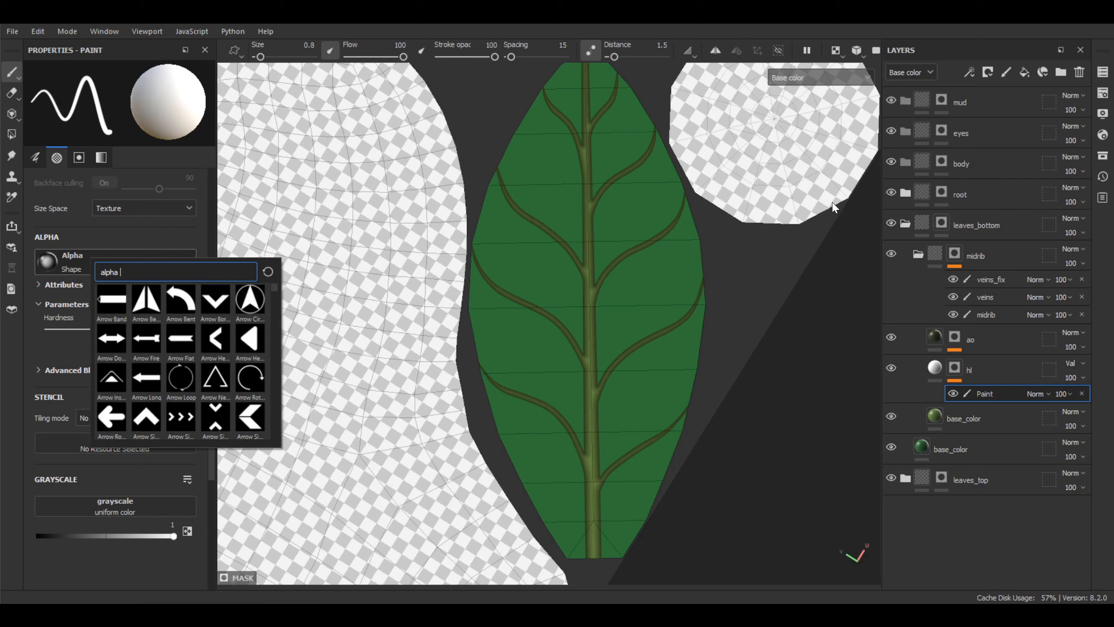
pyautogui.click(1103, 156)
pyautogui.click(604, 248)
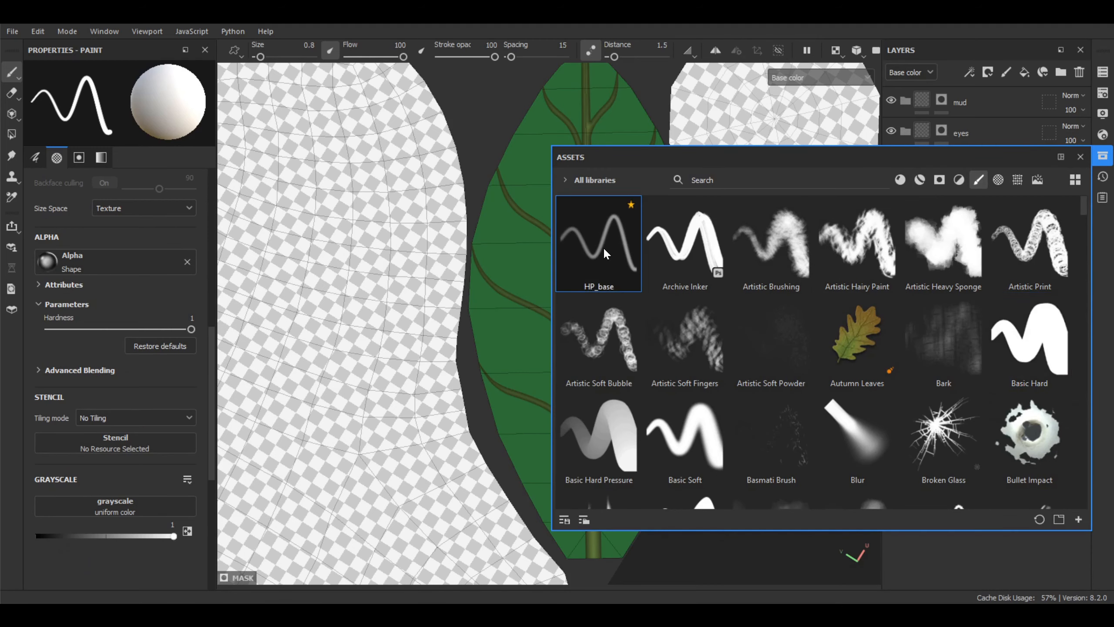
pyautogui.click(105, 262)
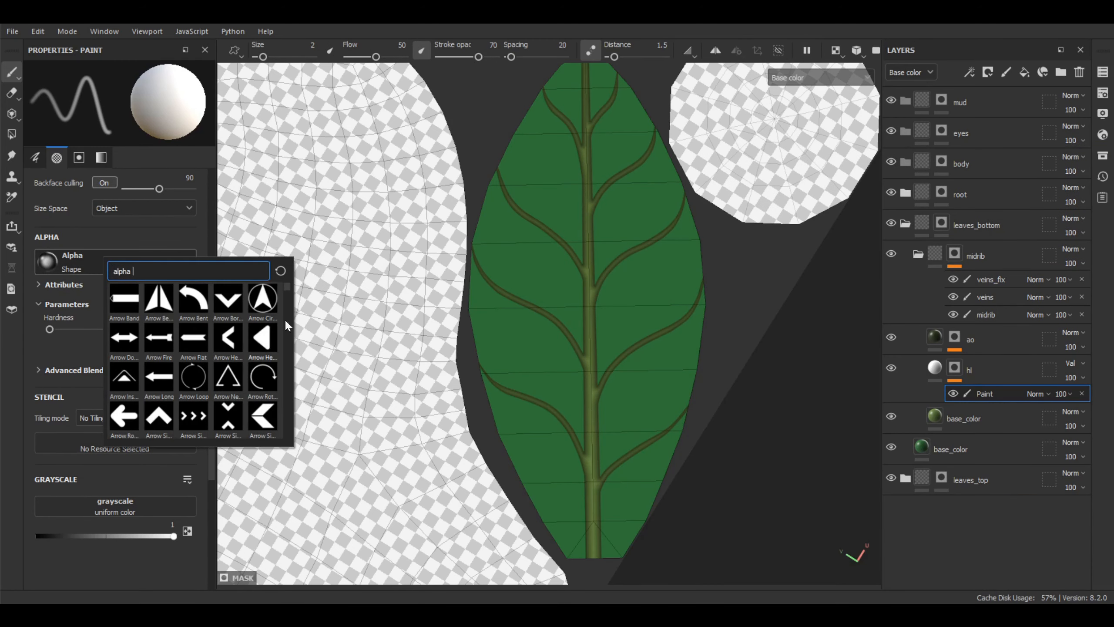
pyautogui.write('s')
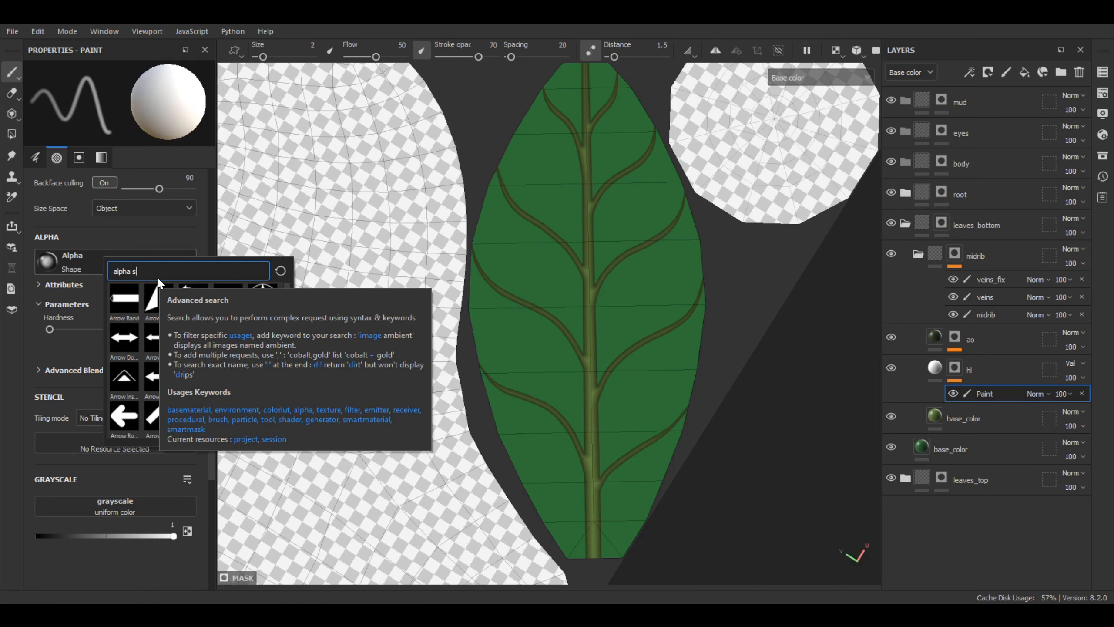
pyautogui.write('hape')
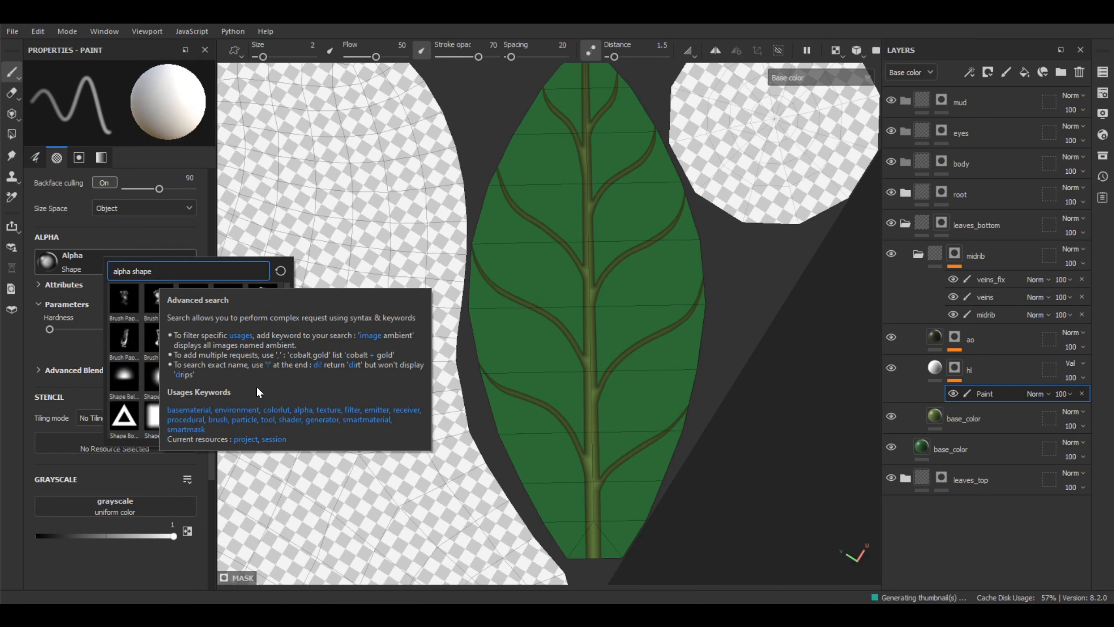
pyautogui.moveTo(288, 312); pyautogui.dragTo(287, 406)
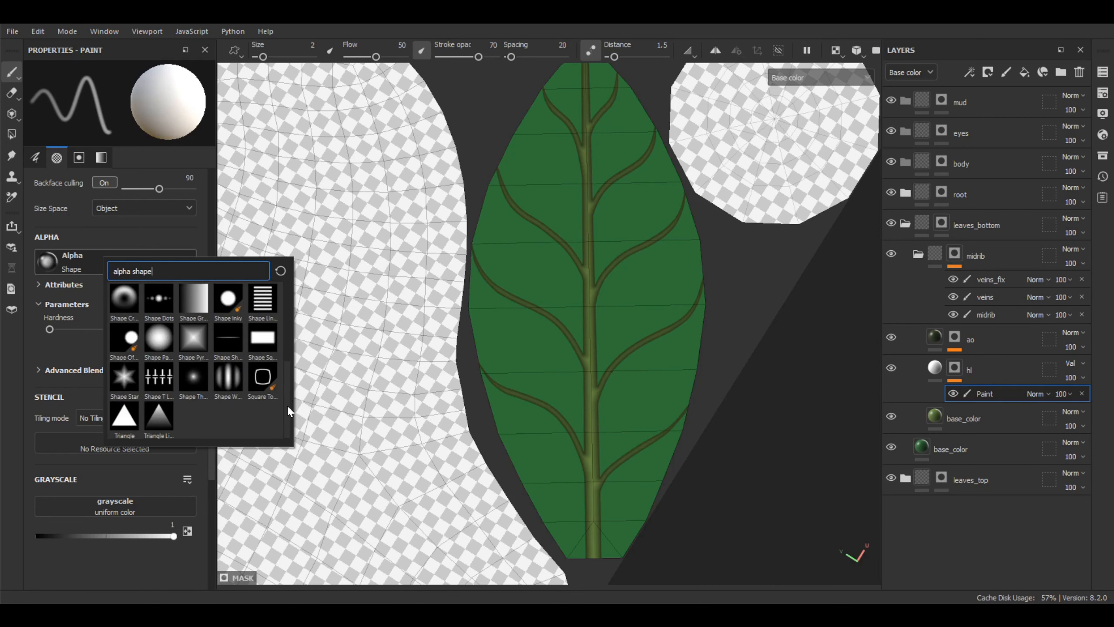
pyautogui.click(199, 376)
pyautogui.scroll(2, 636, 366)
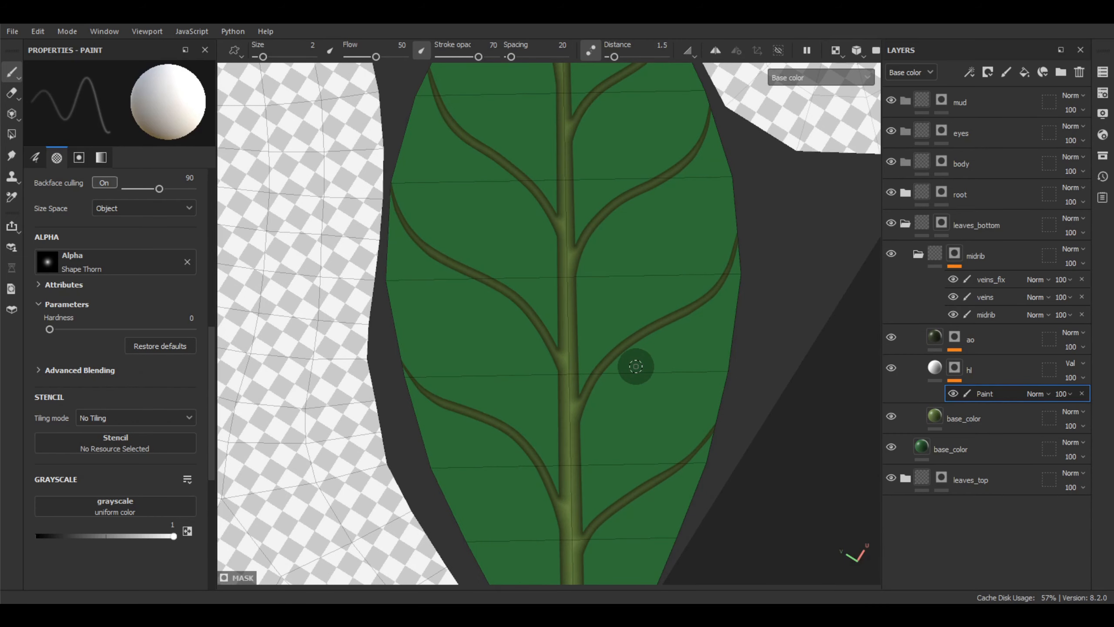
pyautogui.click(594, 47)
# - Enlarge the brush to size 8.77 and paint highlights along the middles of the right-hand veins on the leaf underside
pyautogui.moveTo(749, 428); pyautogui.dragTo(571, 333, button='middle')
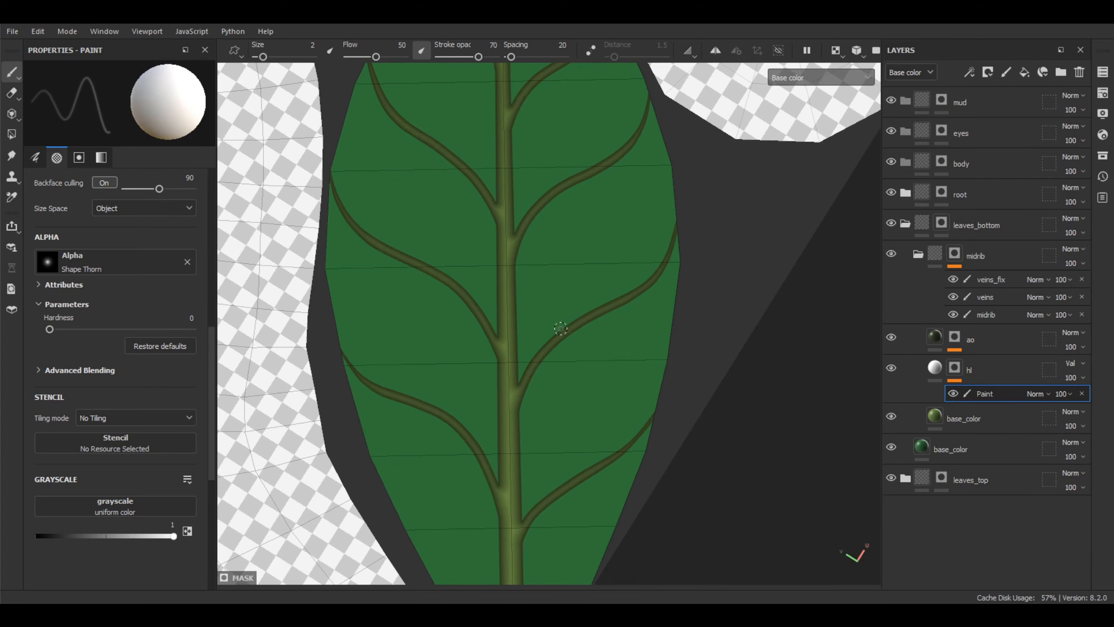
pyautogui.keyDown('ctrl'); pyautogui.moveTo(583, 319); pyautogui.dragTo(620, 313, button='right'); pyautogui.keyUp('ctrl')
pyautogui.keyDown('alt'); pyautogui.moveTo(620, 313); pyautogui.dragTo(597, 325, button='middle'); pyautogui.keyUp('alt')
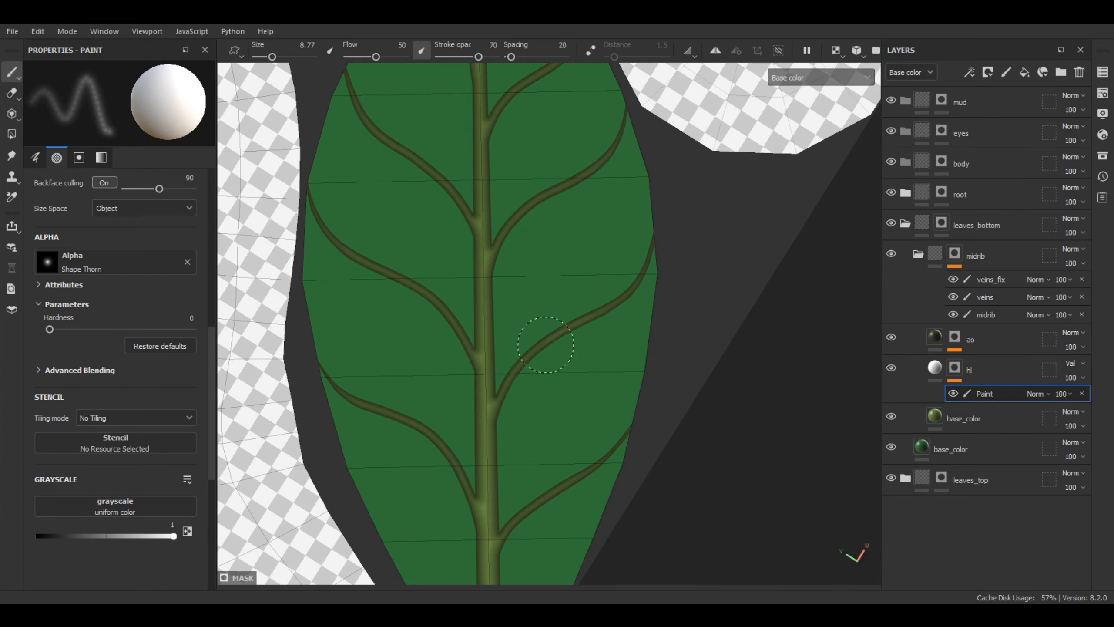
pyautogui.moveTo(563, 322); pyautogui.dragTo(574, 321)
pyautogui.moveTo(525, 355); pyautogui.dragTo(595, 312)
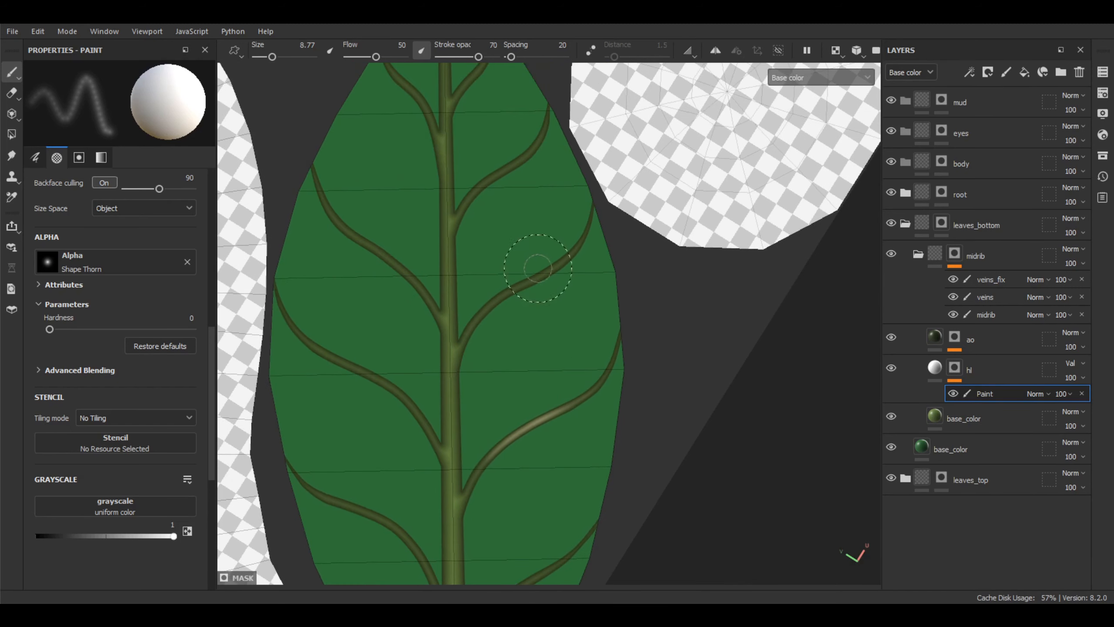
pyautogui.moveTo(544, 269)
pyautogui.mouseDown()
pyautogui.moveTo(517, 273)
pyautogui.moveTo(509, 290)
pyautogui.mouseUp()
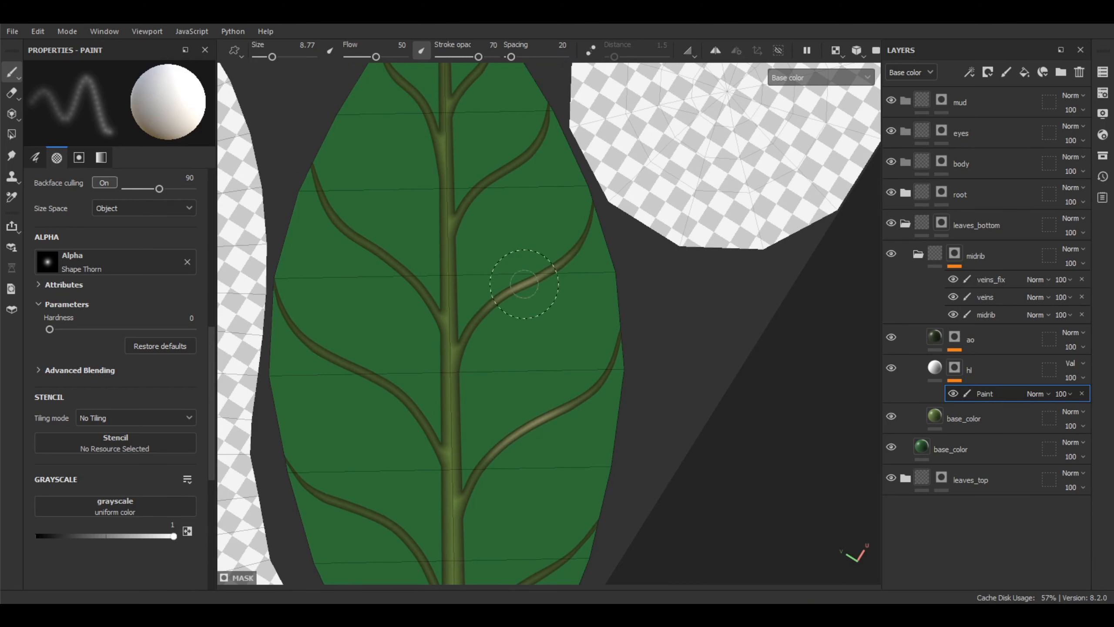
pyautogui.moveTo(517, 279); pyautogui.dragTo(548, 328, button='middle')
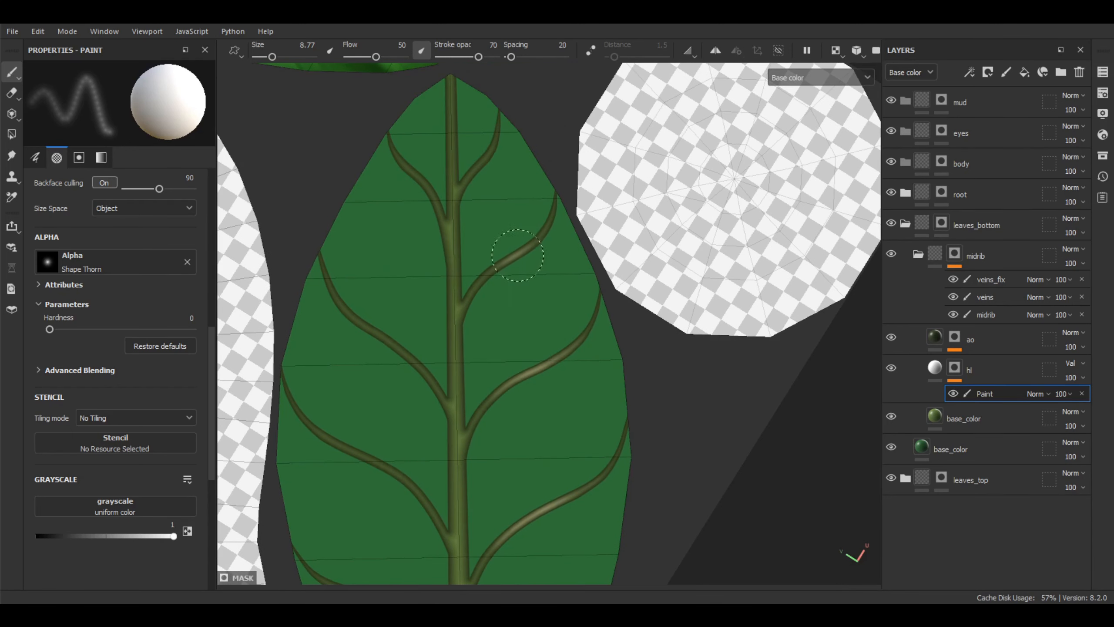
pyautogui.moveTo(526, 245)
pyautogui.mouseDown()
pyautogui.moveTo(499, 270)
pyautogui.moveTo(519, 253)
pyautogui.mouseUp()
pyautogui.moveTo(509, 175)
pyautogui.keyDown('alt'); pyautogui.mouseDown(button='middle')
pyautogui.moveTo(507, 237)
pyautogui.moveTo(471, 251)
pyautogui.mouseUp(button='middle'); pyautogui.keyUp('alt')
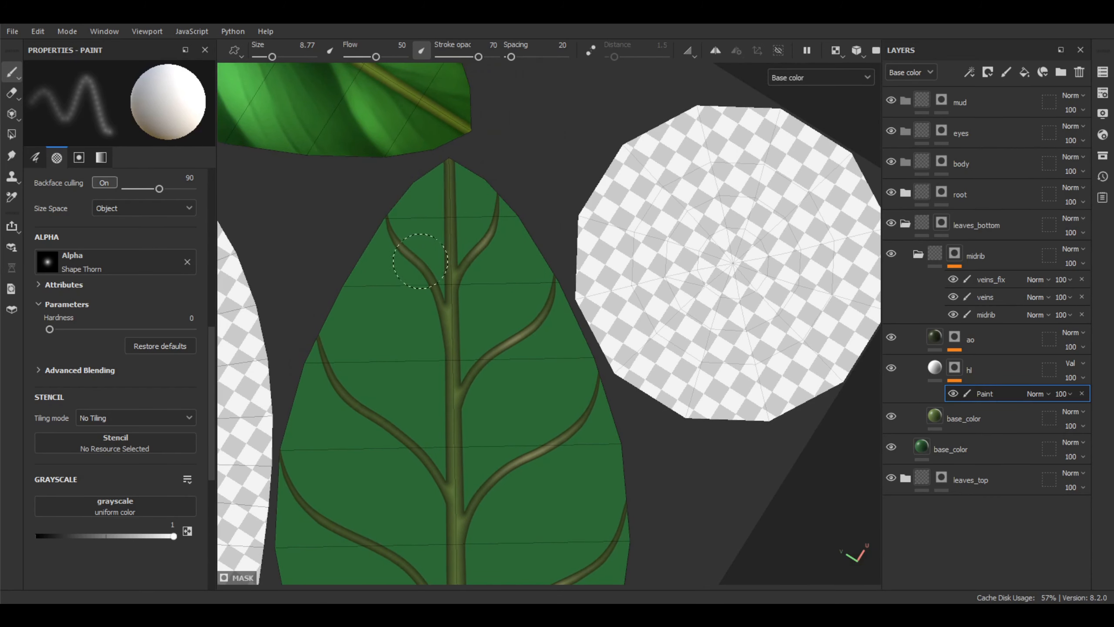
# - Paint highlights along the middles of the left-hand veins and the lowest right-hand vein in the hl mask
pyautogui.keyDown('alt'); pyautogui.moveTo(454, 289); pyautogui.dragTo(430, 349, button='middle'); pyautogui.keyUp('alt')
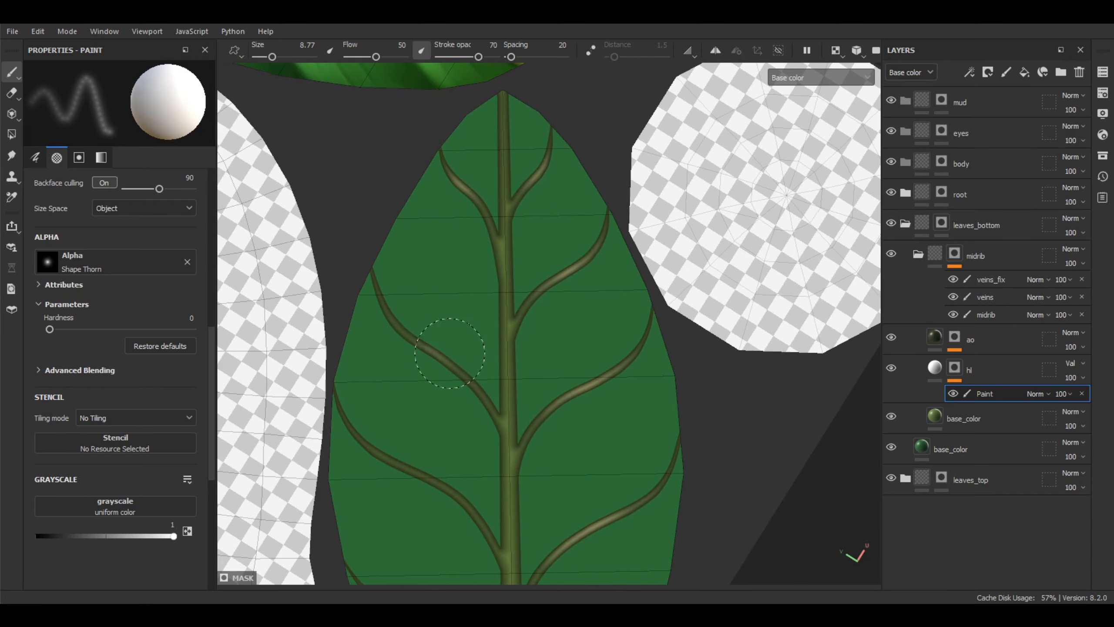
pyautogui.moveTo(452, 353)
pyautogui.mouseDown()
pyautogui.moveTo(401, 331)
pyautogui.moveTo(476, 381)
pyautogui.moveTo(440, 358)
pyautogui.mouseUp()
pyautogui.keyDown('alt'); pyautogui.moveTo(520, 330); pyautogui.dragTo(521, 281, button='middle'); pyautogui.keyUp('alt')
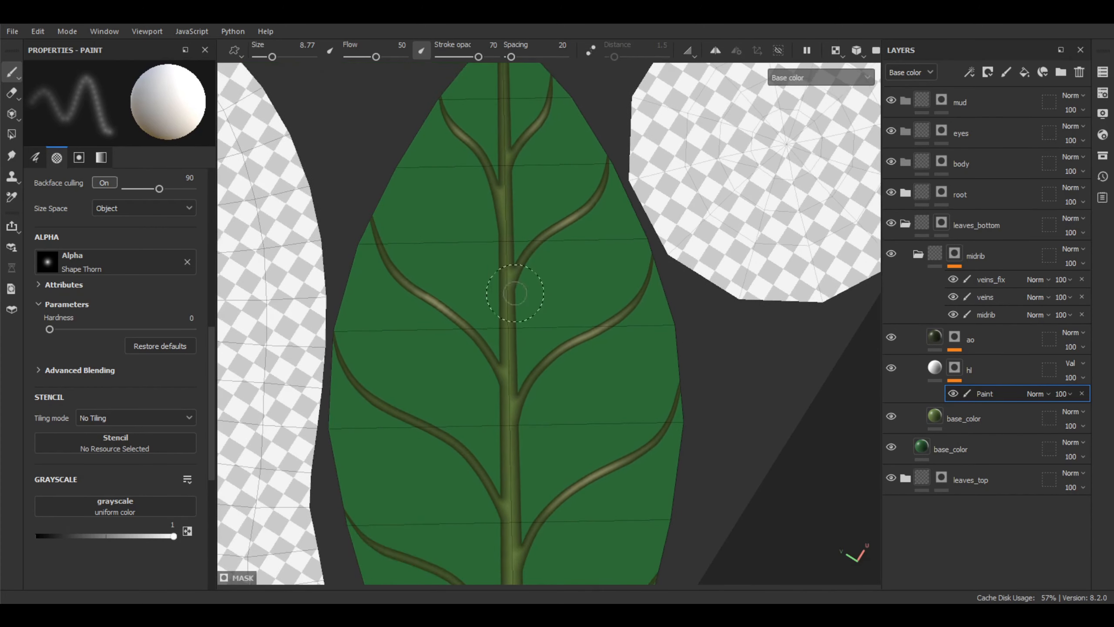
pyautogui.keyDown('alt'); pyautogui.moveTo(506, 398); pyautogui.dragTo(537, 343, button='middle'); pyautogui.keyUp('alt')
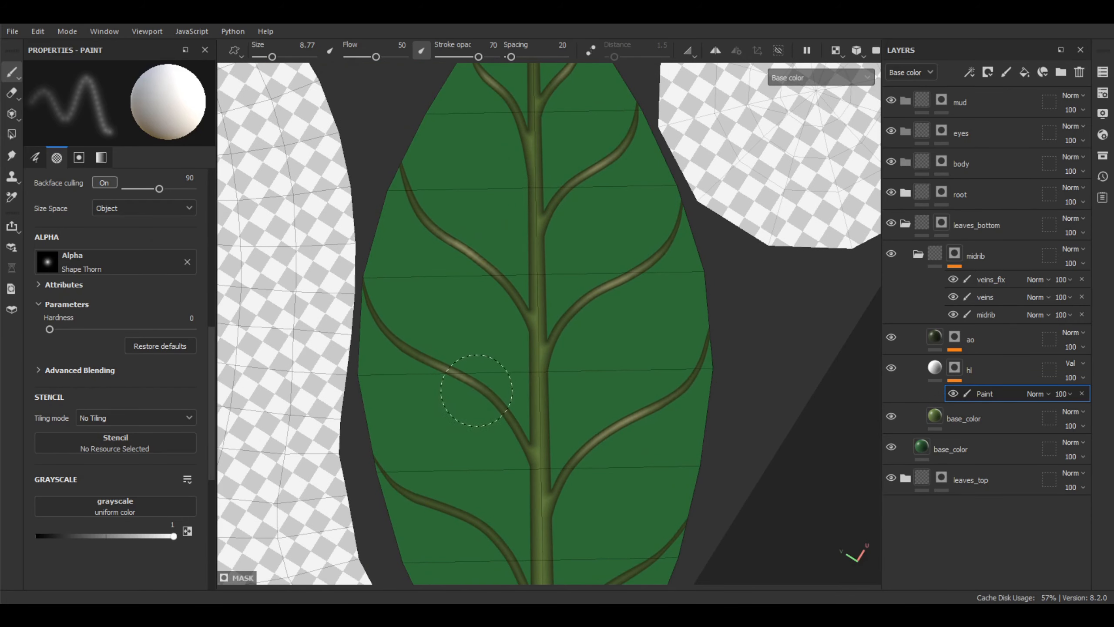
pyautogui.keyDown('alt'); pyautogui.moveTo(451, 373); pyautogui.dragTo(412, 391, button='middle'); pyautogui.keyUp('alt')
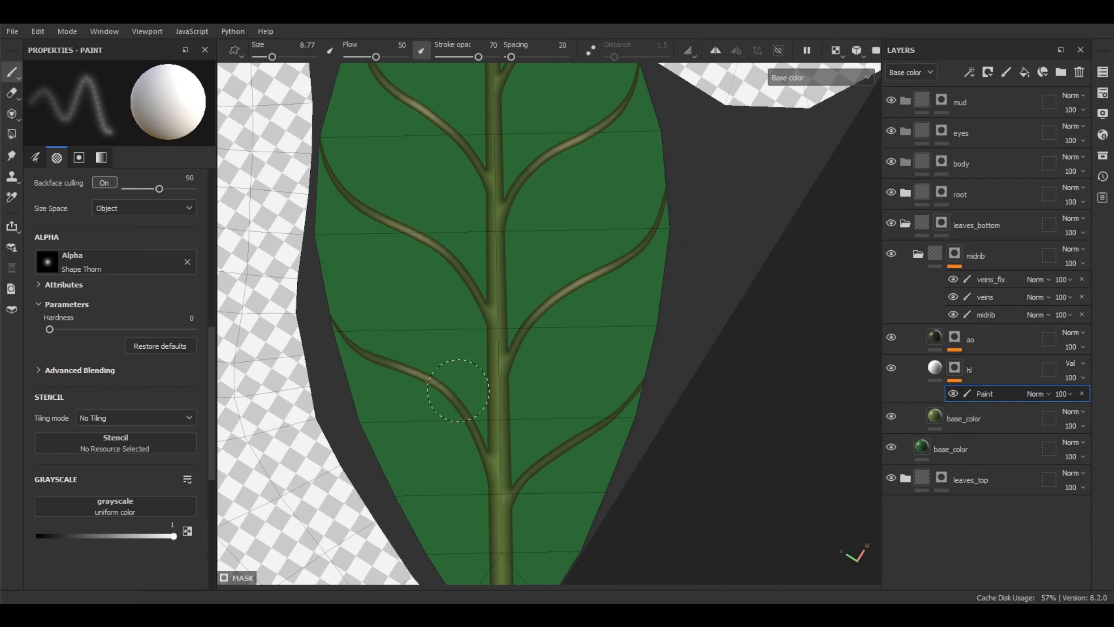
pyautogui.keyDown('alt'); pyautogui.moveTo(569, 392); pyautogui.dragTo(582, 324, button='middle'); pyautogui.keyUp('alt')
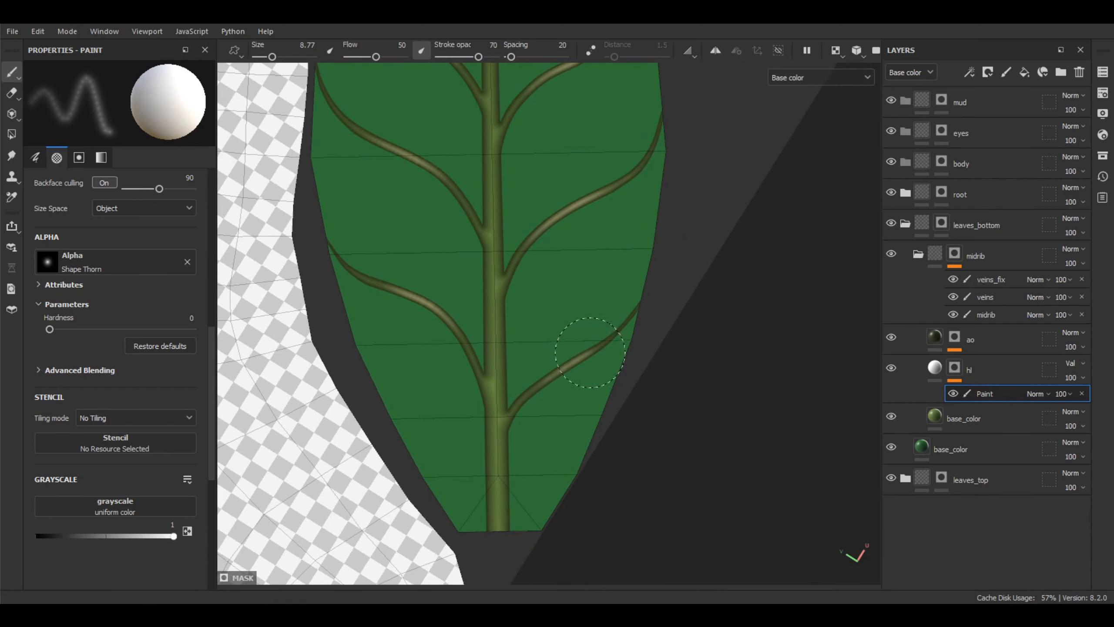
# - Strengthen the painted highlights on the leaf's side veins with another pass in the hl mask
pyautogui.scroll(-3, 597, 333)
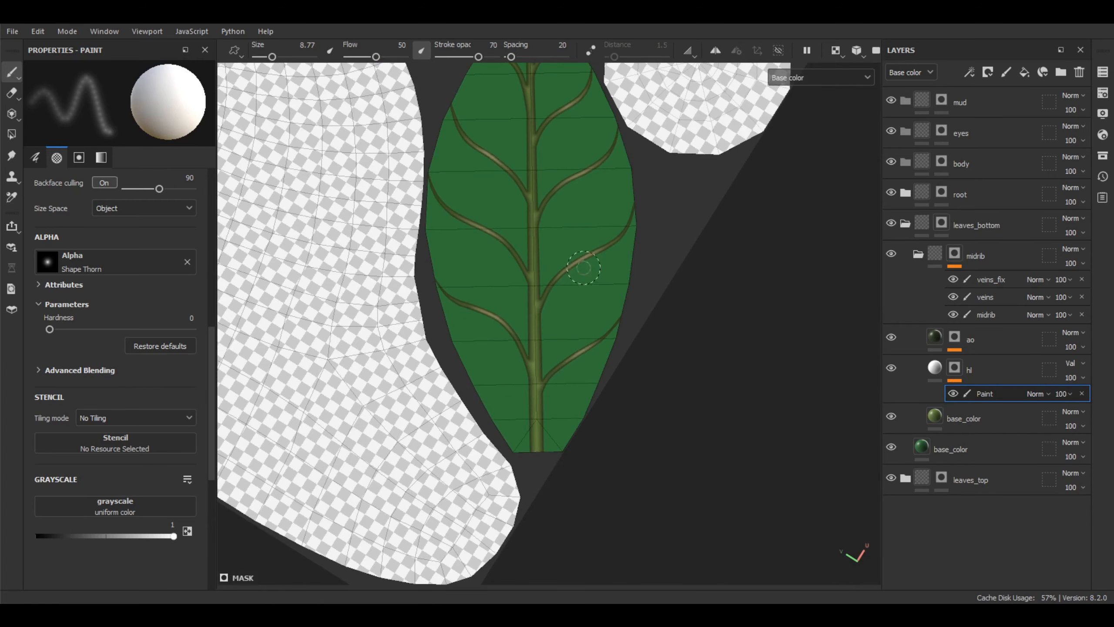
pyautogui.keyDown('alt'); pyautogui.moveTo(593, 253); pyautogui.dragTo(543, 337, button='middle'); pyautogui.keyUp('alt')
pyautogui.scroll(4, 476, 312)
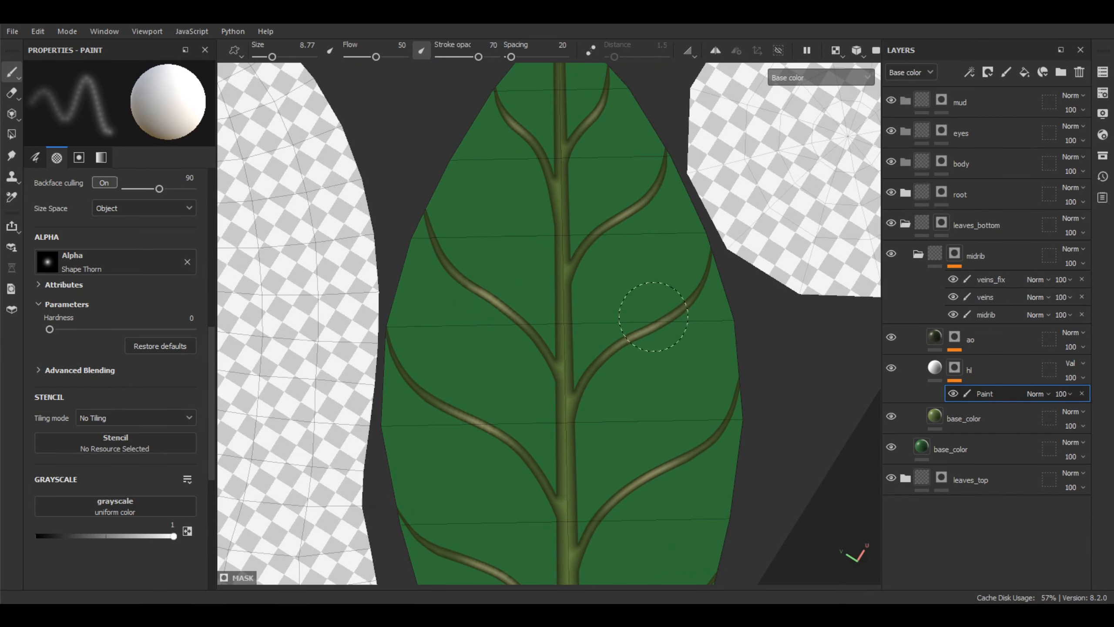
pyautogui.keyDown('alt'); pyautogui.moveTo(679, 308); pyautogui.dragTo(651, 376, button='middle'); pyautogui.keyUp('alt')
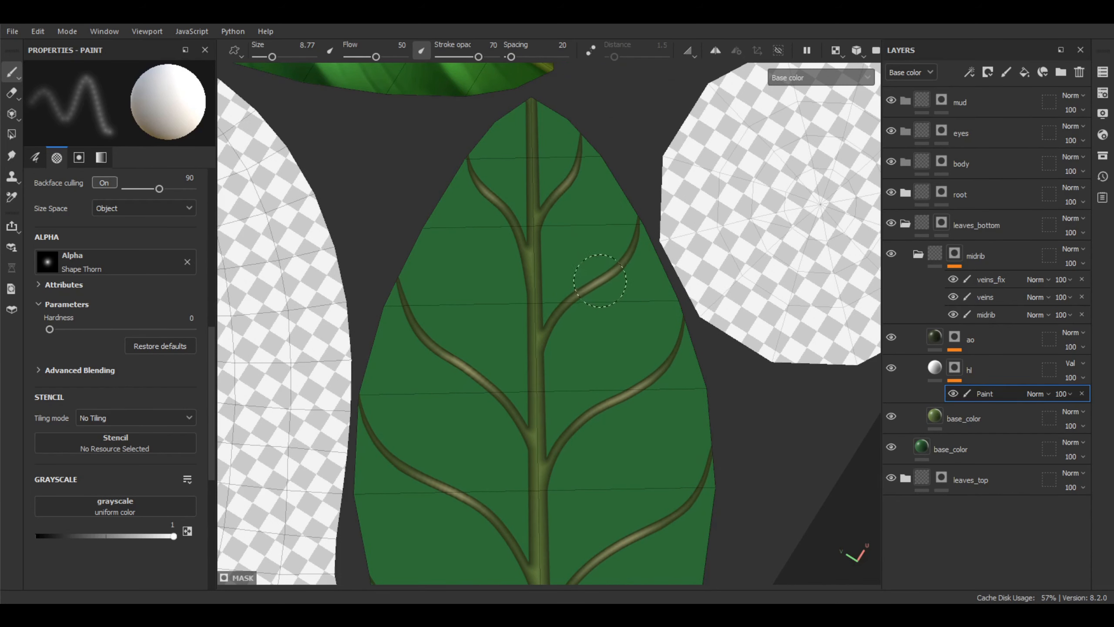
pyautogui.keyDown('alt'); pyautogui.moveTo(577, 264); pyautogui.dragTo(574, 313, button='middle'); pyautogui.keyUp('alt')
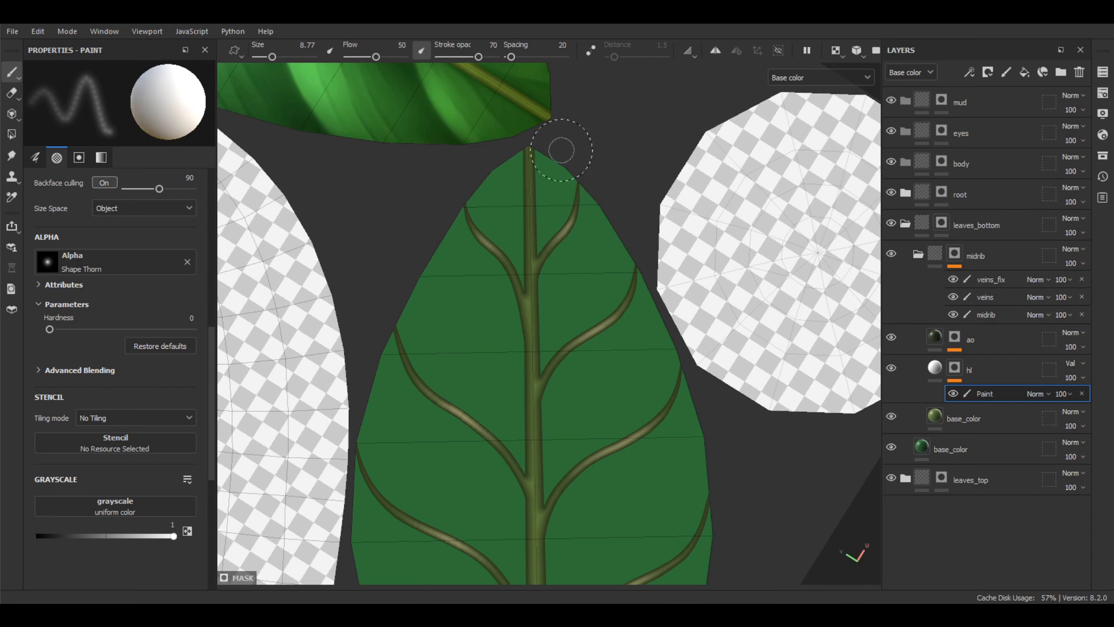
# - Enlarge the brush to size 11.43 and paint highlights on the central midrib between the vein junctions, from leaf tip to base
pyautogui.keyDown('ctrl'); pyautogui.moveTo(531, 195); pyautogui.dragTo(546, 194, button='right'); pyautogui.keyUp('ctrl')
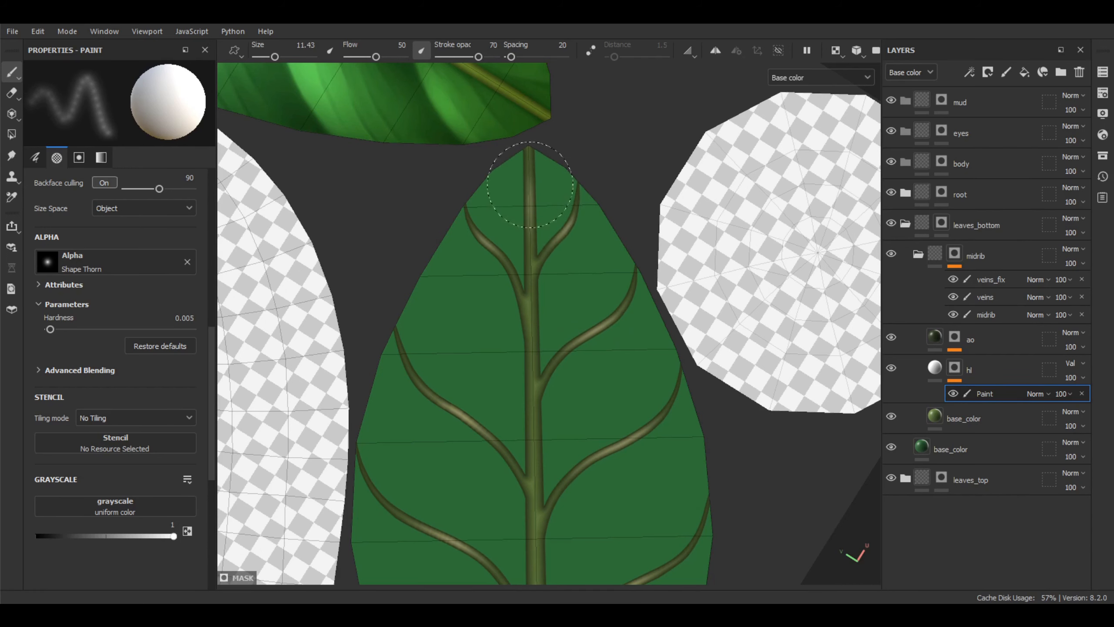
pyautogui.keyDown('alt'); pyautogui.moveTo(589, 311); pyautogui.dragTo(610, 189, button='middle'); pyautogui.keyUp('alt')
pyautogui.moveTo(551, 327); pyautogui.dragTo(551, 288)
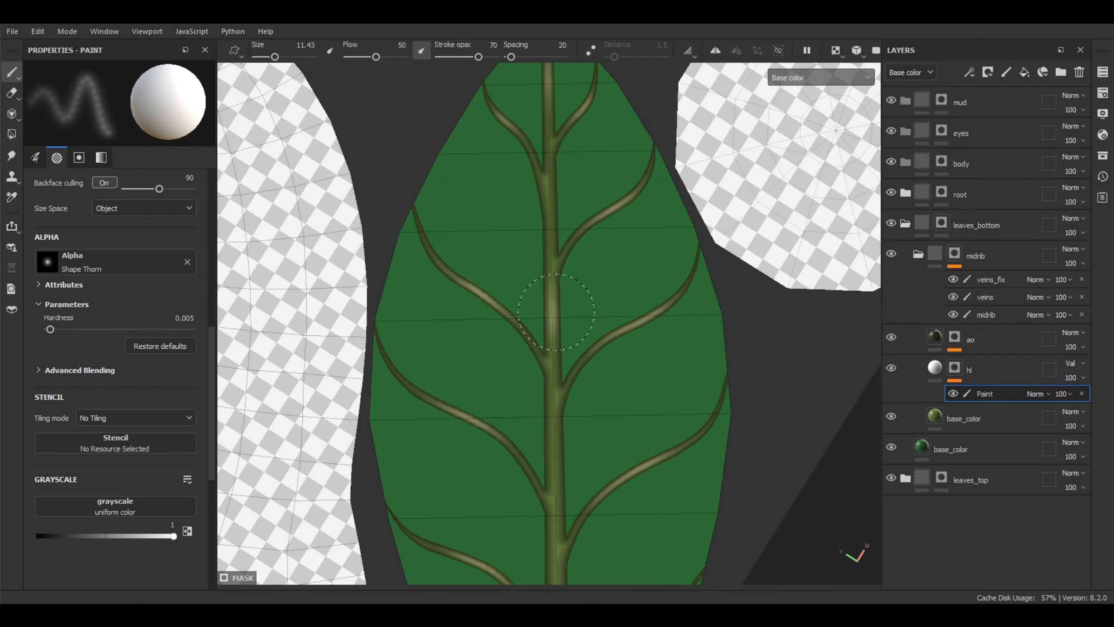
pyautogui.keyDown('alt'); pyautogui.moveTo(581, 351); pyautogui.dragTo(591, 189, button='middle'); pyautogui.keyUp('alt')
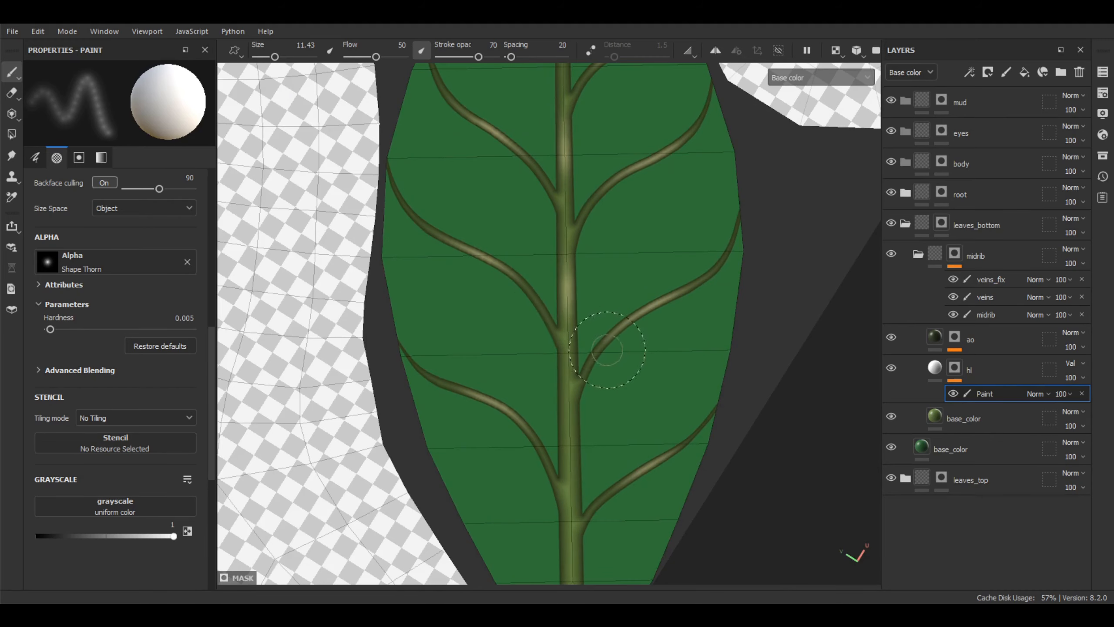
pyautogui.keyDown('alt'); pyautogui.moveTo(561, 436); pyautogui.dragTo(563, 277, button='middle'); pyautogui.keyUp('alt')
pyautogui.moveTo(566, 281)
pyautogui.mouseDown()
pyautogui.moveTo(580, 260)
pyautogui.moveTo(575, 303)
pyautogui.mouseUp()
pyautogui.keyDown('alt'); pyautogui.moveTo(638, 367); pyautogui.dragTo(640, 325, button='middle'); pyautogui.keyUp('alt')
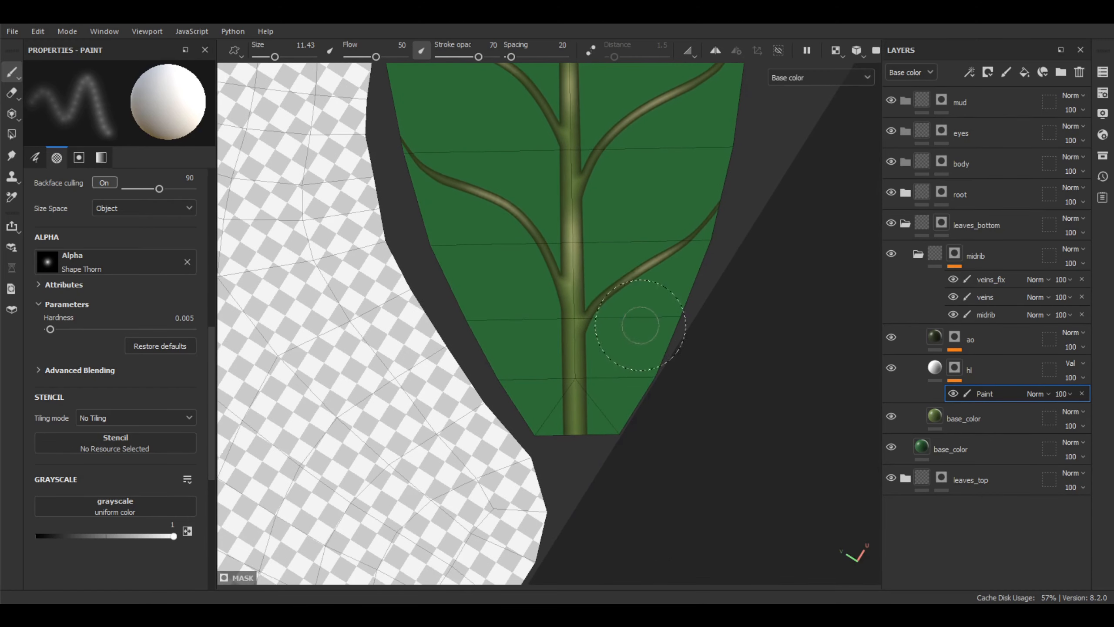
# - Examine the highlights on the midrib and veins across the whole leaf at several zoom levels
pyautogui.keyDown('alt'); pyautogui.moveTo(637, 308); pyautogui.dragTo(658, 242, button='right'); pyautogui.keyUp('alt')
pyautogui.keyDown('alt'); pyautogui.moveTo(658, 242); pyautogui.dragTo(627, 349, button='middle'); pyautogui.keyUp('alt')
pyautogui.keyDown('alt'); pyautogui.moveTo(627, 349); pyautogui.dragTo(602, 430, button='right'); pyautogui.keyUp('alt')
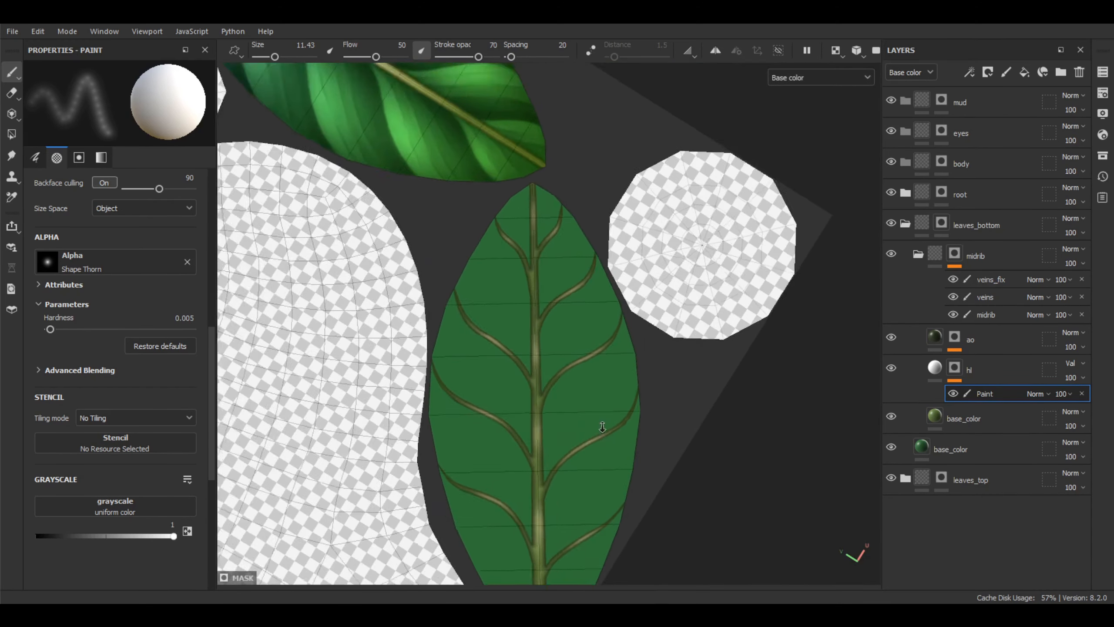
pyautogui.keyDown('alt'); pyautogui.moveTo(603, 431); pyautogui.dragTo(623, 322, button='middle'); pyautogui.keyUp('alt')
pyautogui.keyDown('alt'); pyautogui.moveTo(741, 356); pyautogui.dragTo(751, 375, button='middle'); pyautogui.keyUp('alt')
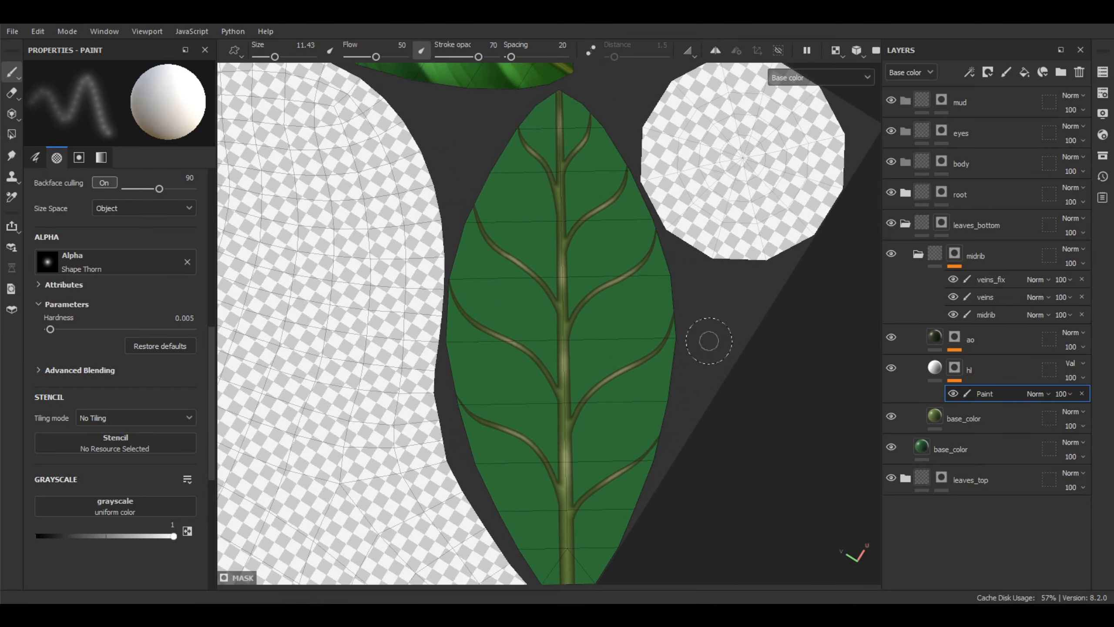
pyautogui.keyDown('alt'); pyautogui.moveTo(606, 250); pyautogui.dragTo(584, 353, button='right'); pyautogui.keyUp('alt')
pyautogui.keyDown('alt'); pyautogui.moveTo(732, 332); pyautogui.dragTo(730, 311, button='middle'); pyautogui.keyUp('alt')
pyautogui.keyDown('alt'); pyautogui.moveTo(681, 349); pyautogui.dragTo(690, 262, button='right'); pyautogui.keyUp('alt')
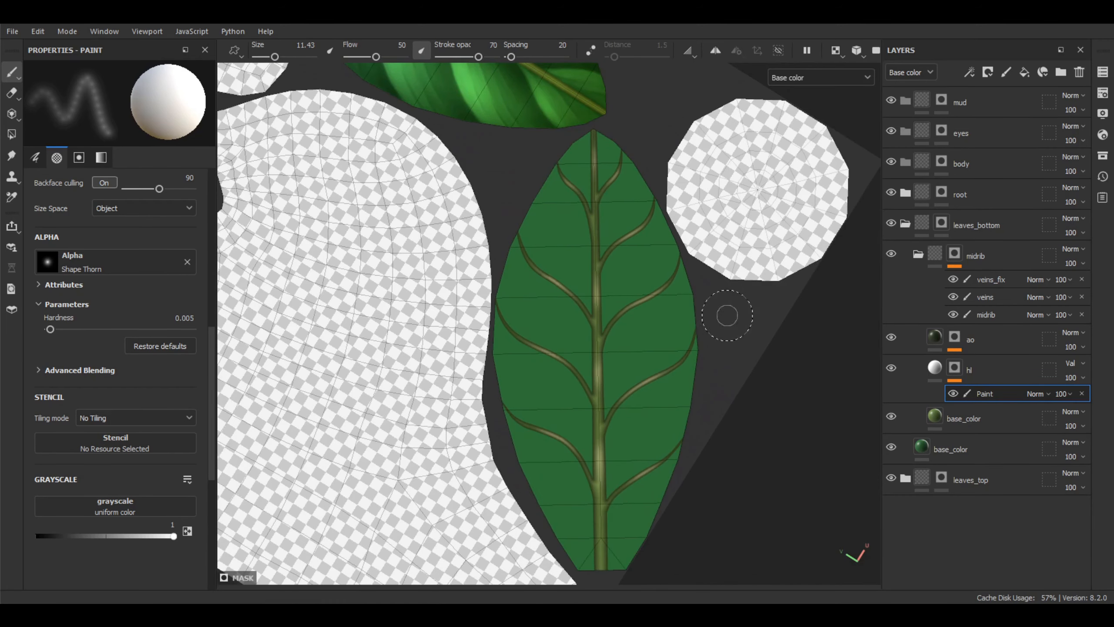
pyautogui.keyDown('alt'); pyautogui.moveTo(741, 318); pyautogui.dragTo(725, 308, button='middle'); pyautogui.keyUp('alt')
# - Set the midrib folder's blending mode to Passthrough and collapse the folder
pyautogui.press('Delete')
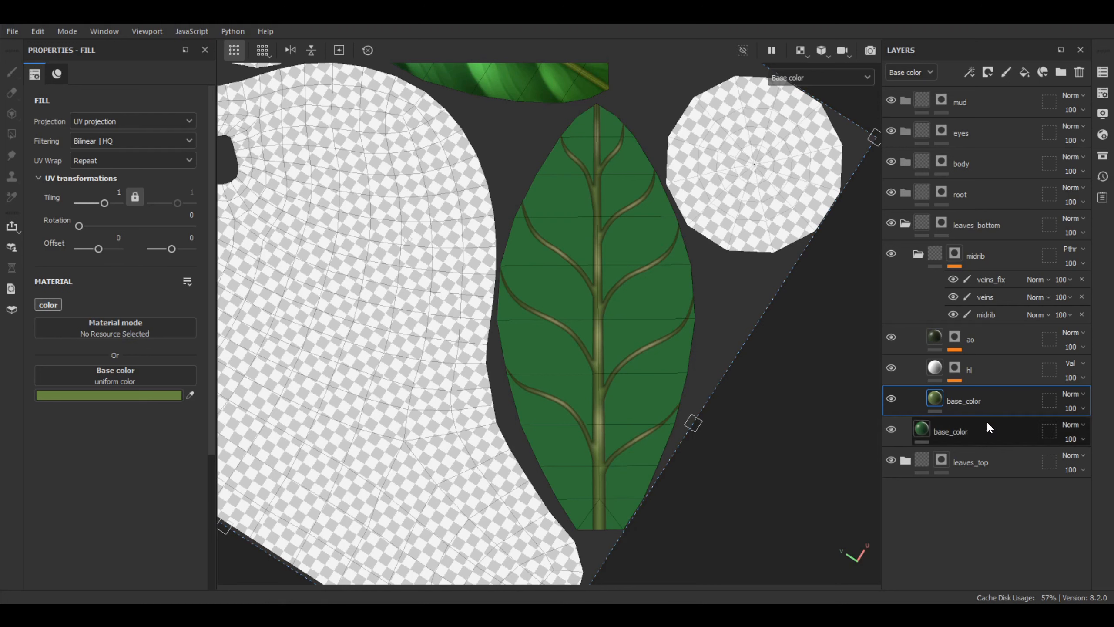
pyautogui.click(920, 256)
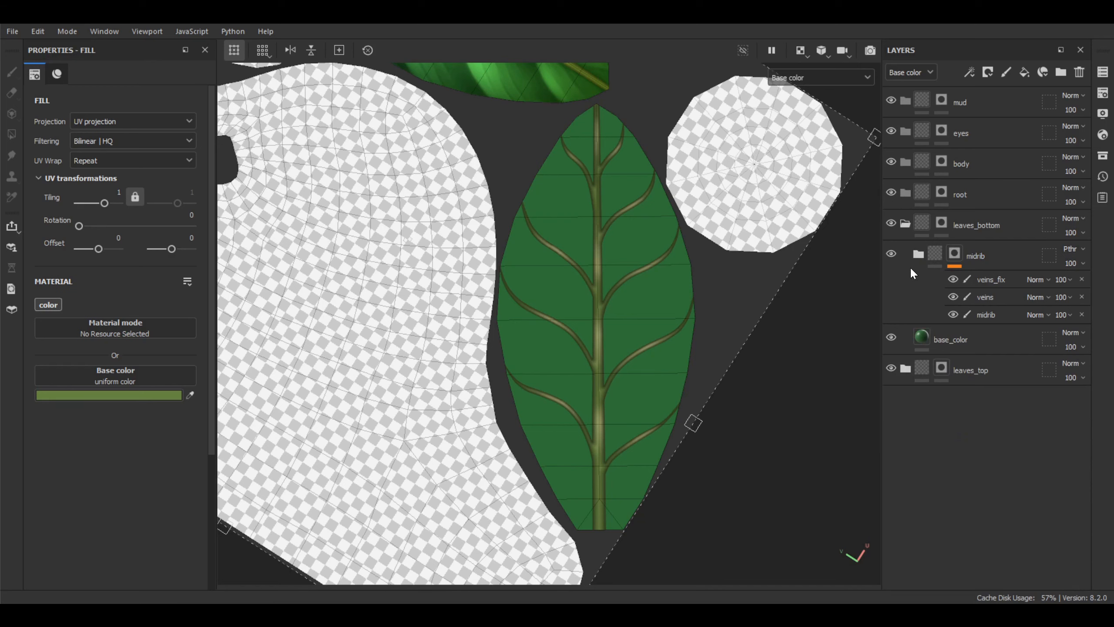
pyautogui.click(918, 255)
# - Add a fill layer directly above the green base_color layer in leaves_bottom and name it ao
pyautogui.click(949, 285)
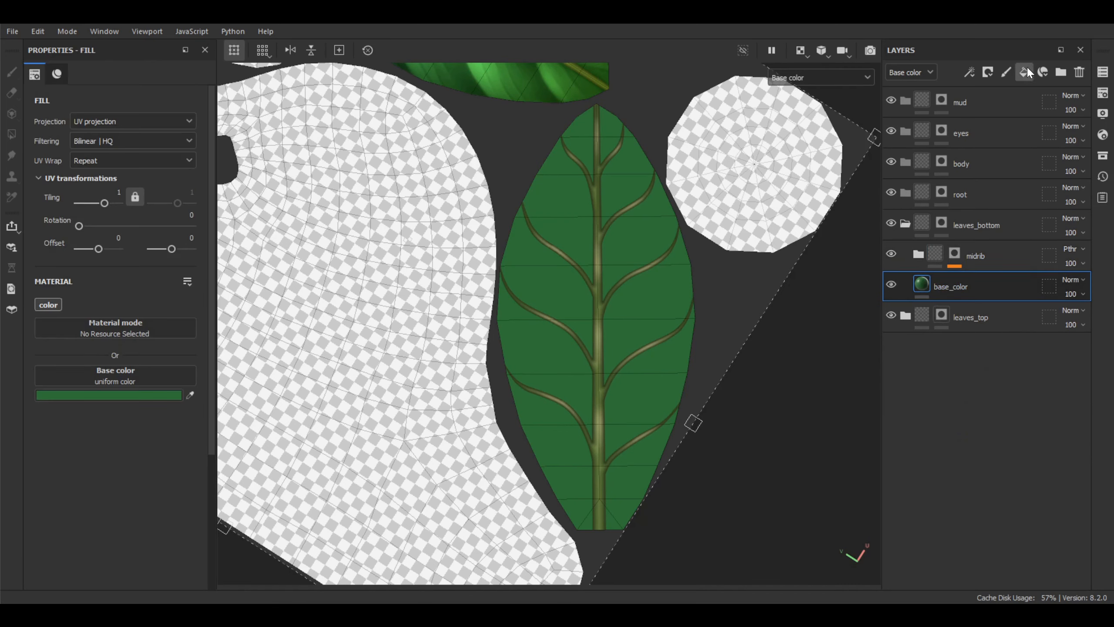
pyautogui.click(1025, 72)
pyautogui.doubleClick(945, 286)
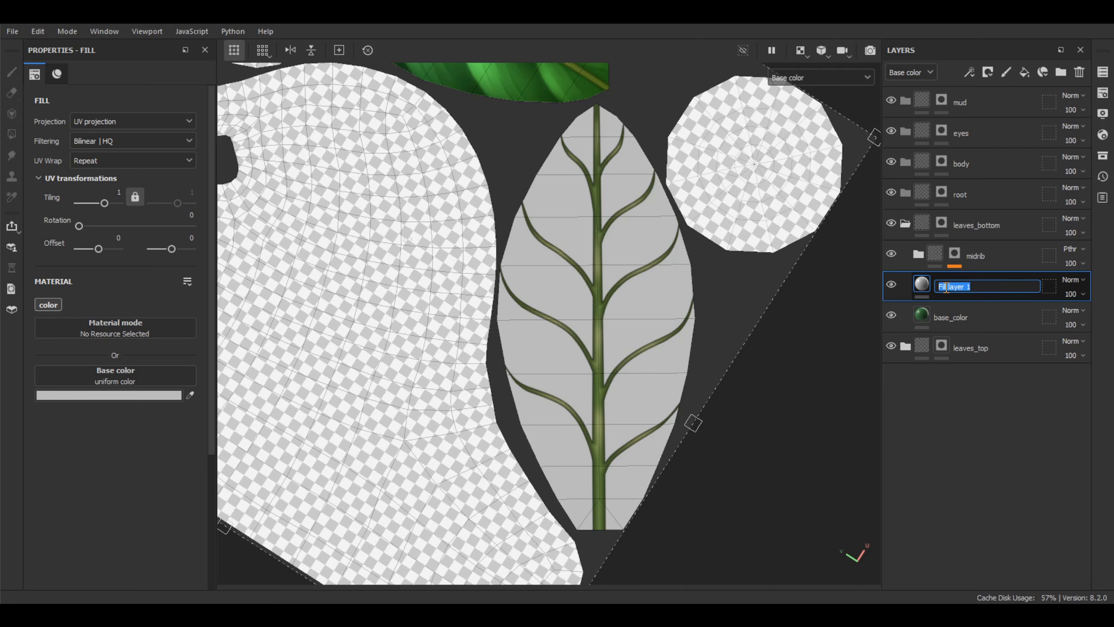
pyautogui.write('ao')
pyautogui.press('Return')
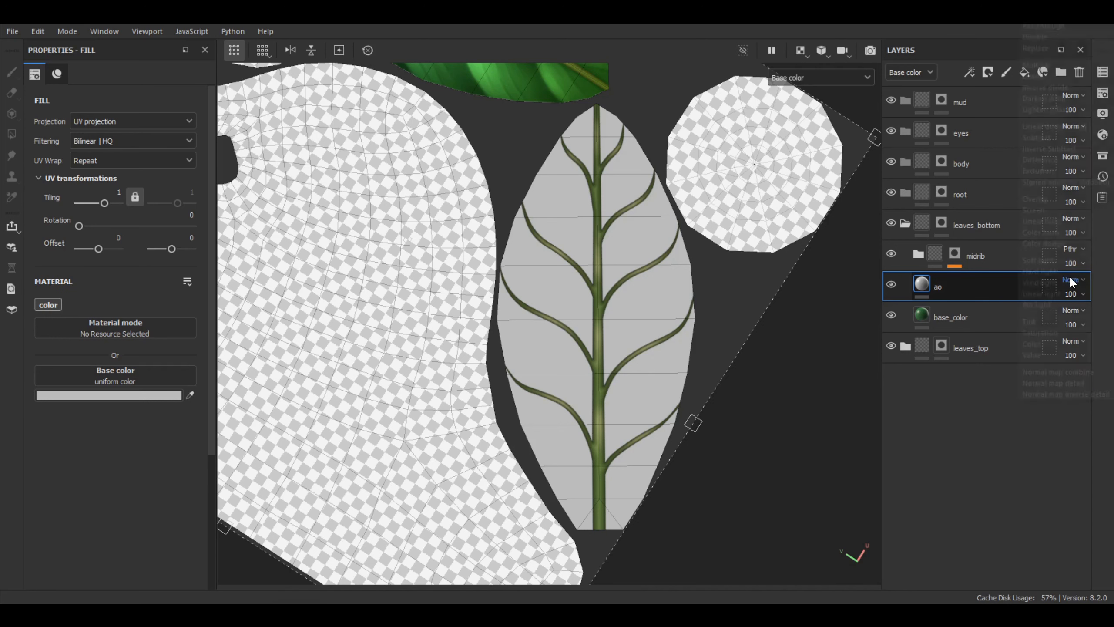
# - Set the new ao layer's blending mode to Value and its base color to black (000000)
pyautogui.click(1070, 275)
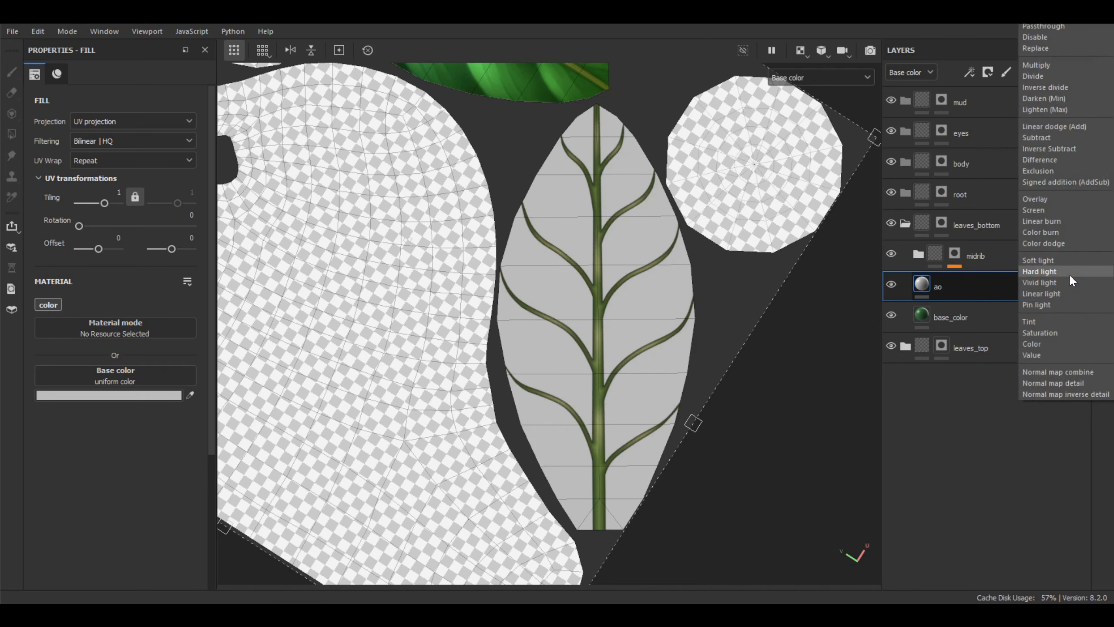
pyautogui.click(1048, 354)
pyautogui.click(126, 398)
pyautogui.click(95, 512)
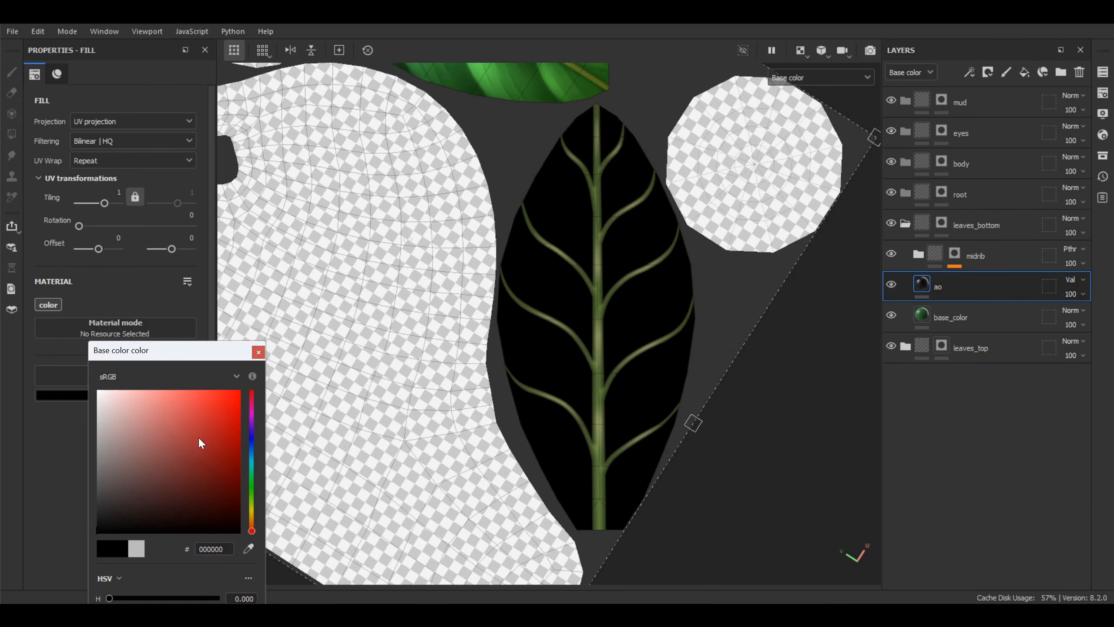
pyautogui.click(259, 352)
# - Give the ao layer a black mask, copy the veins_fix, veins and midrib paint effects from the midrib folder's mask into it, and view the mask
pyautogui.rightClick(918, 282)
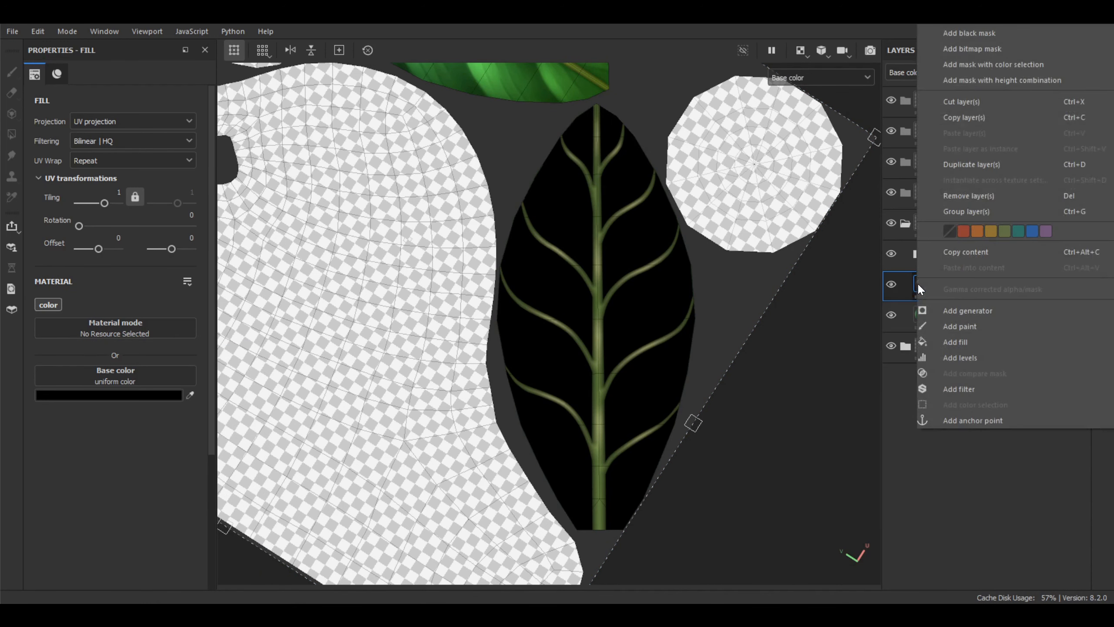
pyautogui.click(982, 35)
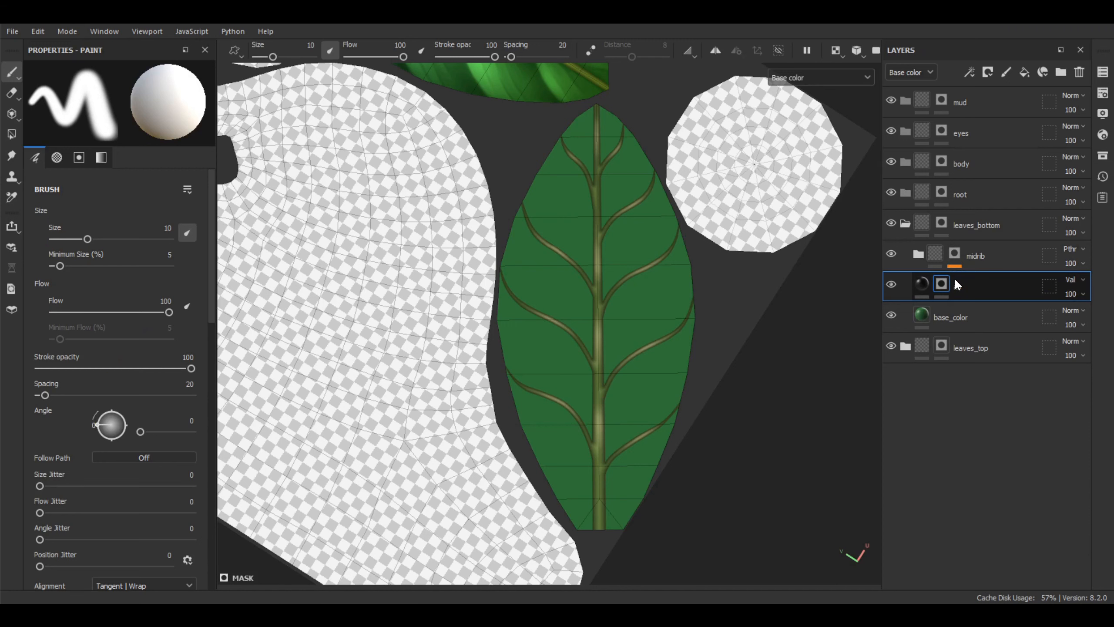
pyautogui.click(956, 255)
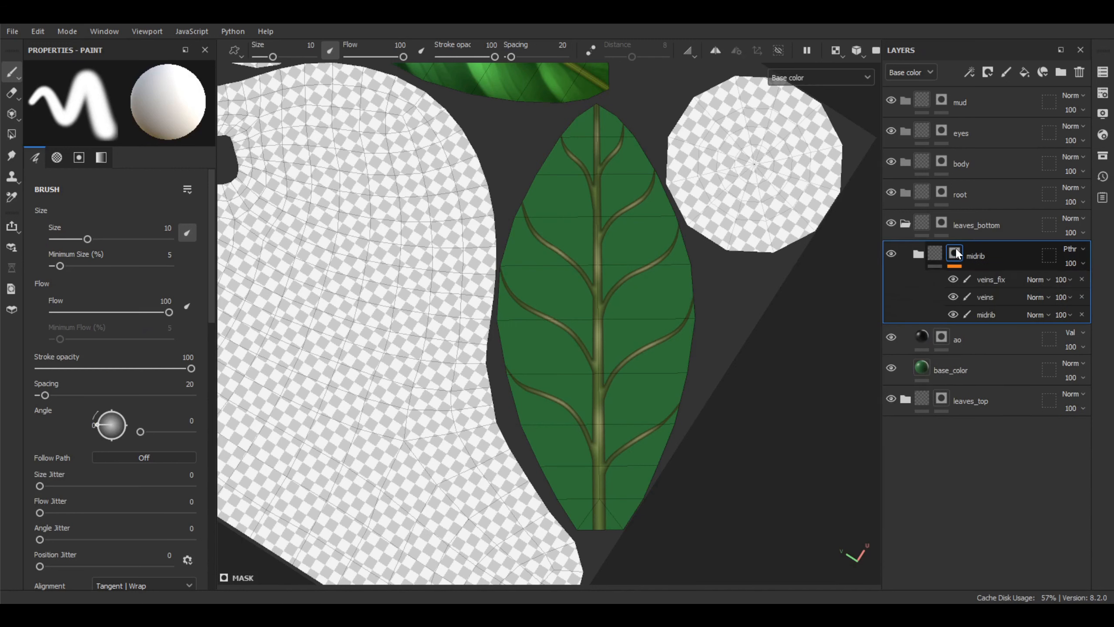
pyautogui.click(989, 283)
pyautogui.keyDown('ctrl'); pyautogui.click(988, 297); pyautogui.keyUp('ctrl')
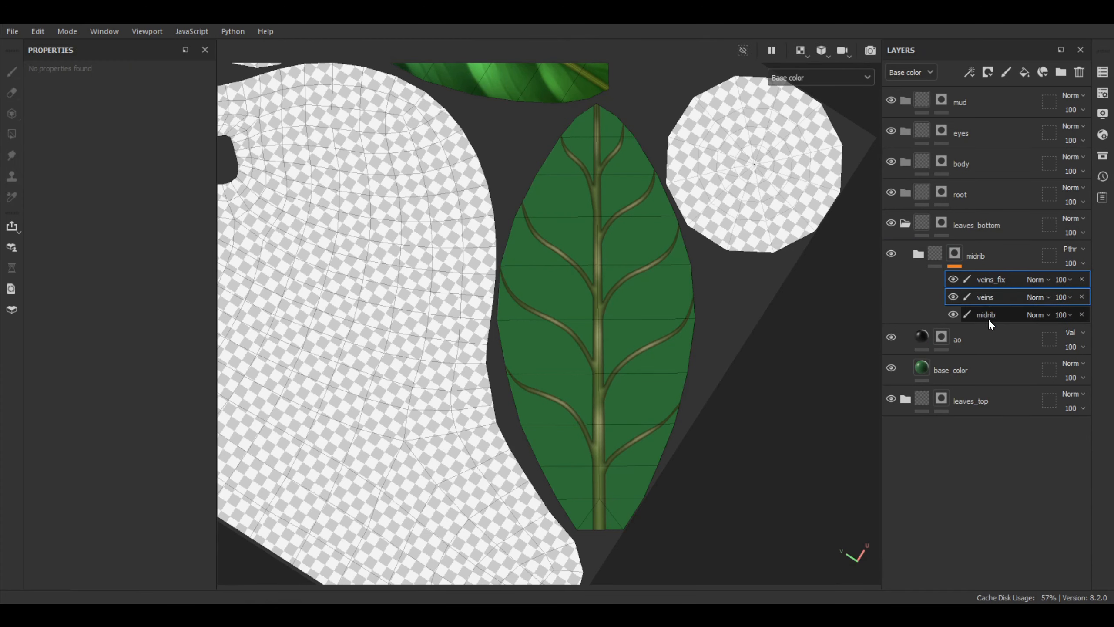
pyautogui.keyDown('ctrl'); pyautogui.click(988, 316); pyautogui.keyUp('ctrl')
pyautogui.keyDown('ctrl'); pyautogui.moveTo(981, 330); pyautogui.dragTo(944, 339); pyautogui.keyUp('ctrl')
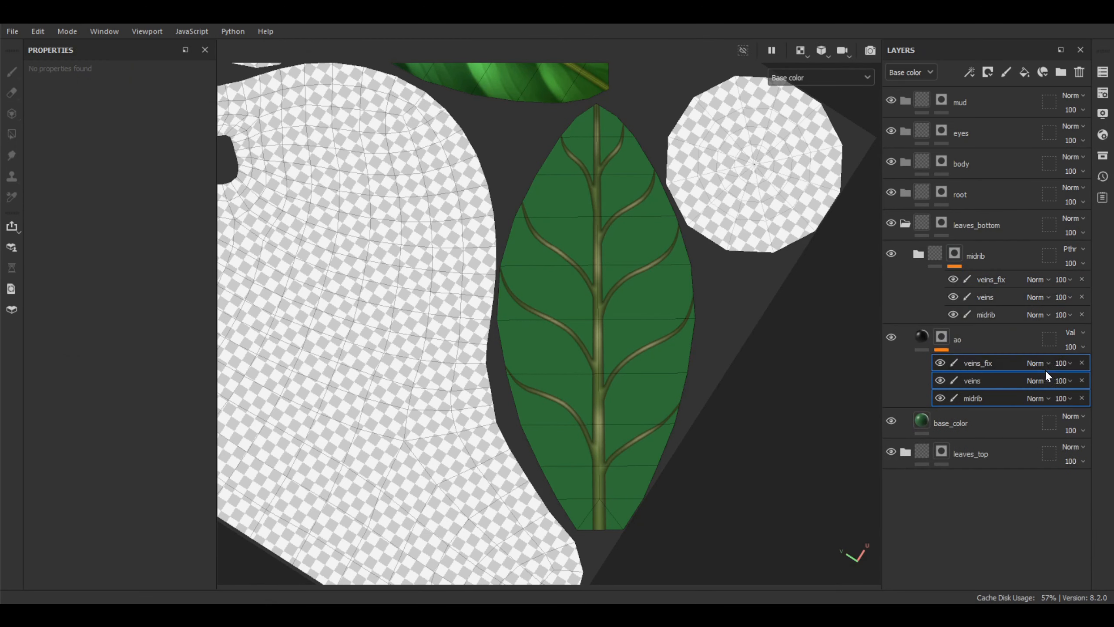
pyautogui.click(927, 342)
pyautogui.click(943, 339)
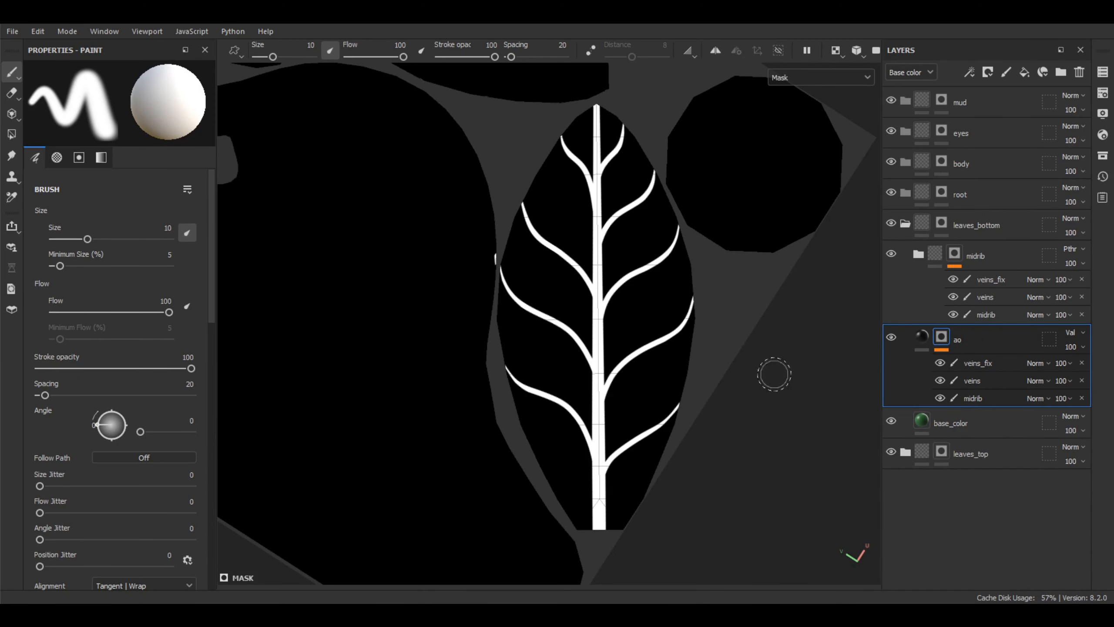
# - Show the base color channel and add a Mask Outline filter to the ao layer's mask, undoing a first try with Highpass
pyautogui.press('c')
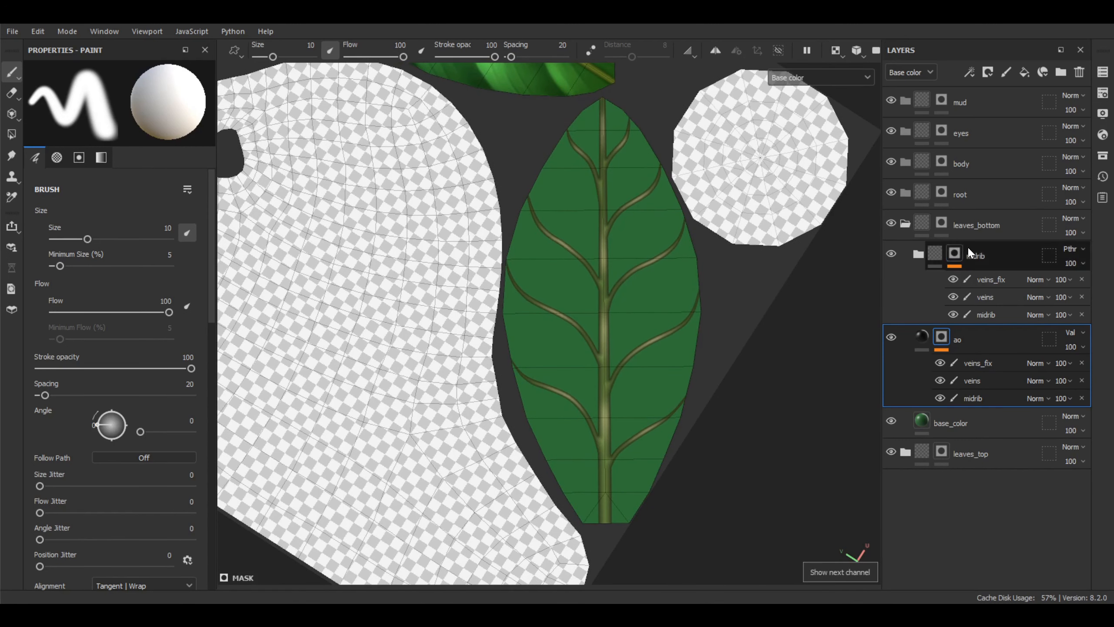
pyautogui.rightClick(948, 345)
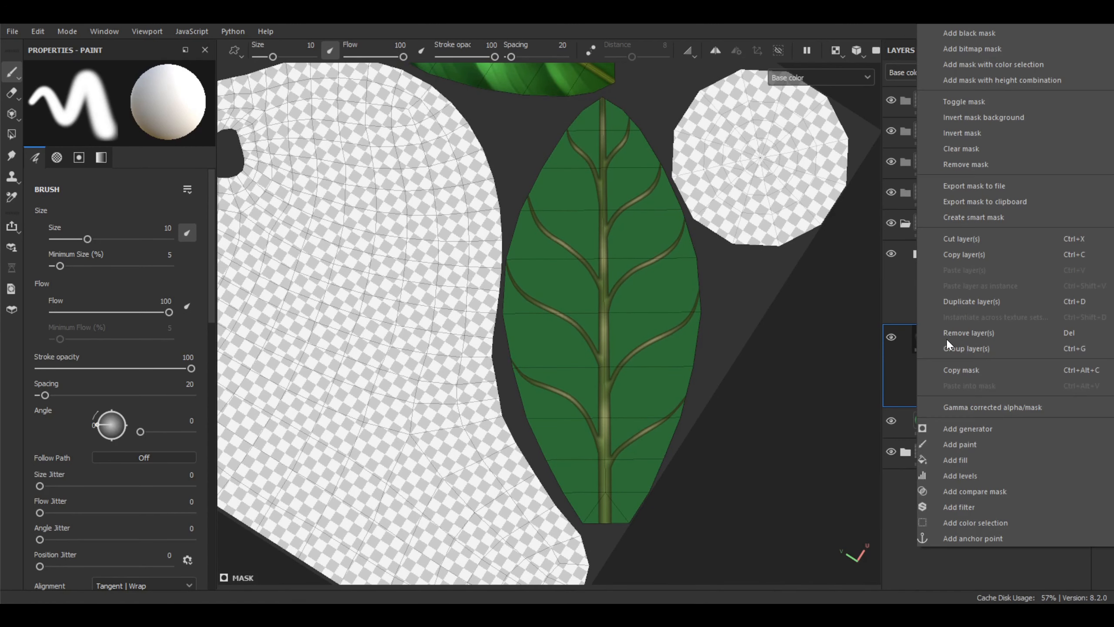
pyautogui.click(965, 509)
pyautogui.click(146, 115)
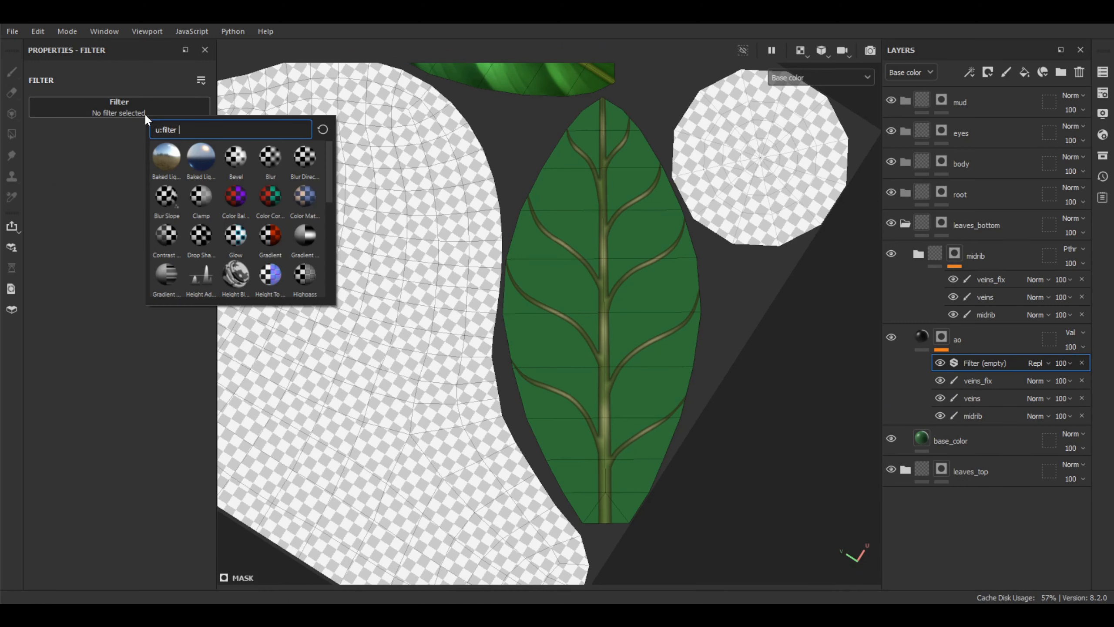
pyautogui.click(312, 276)
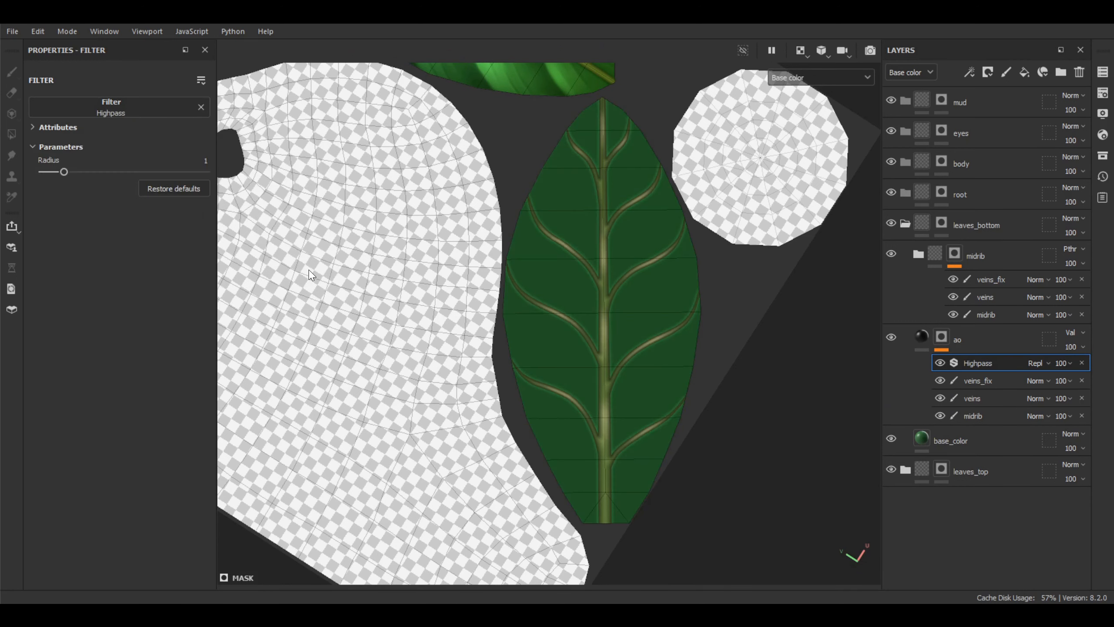
pyautogui.hotkey('ctrl', 'z')
pyautogui.click(141, 112)
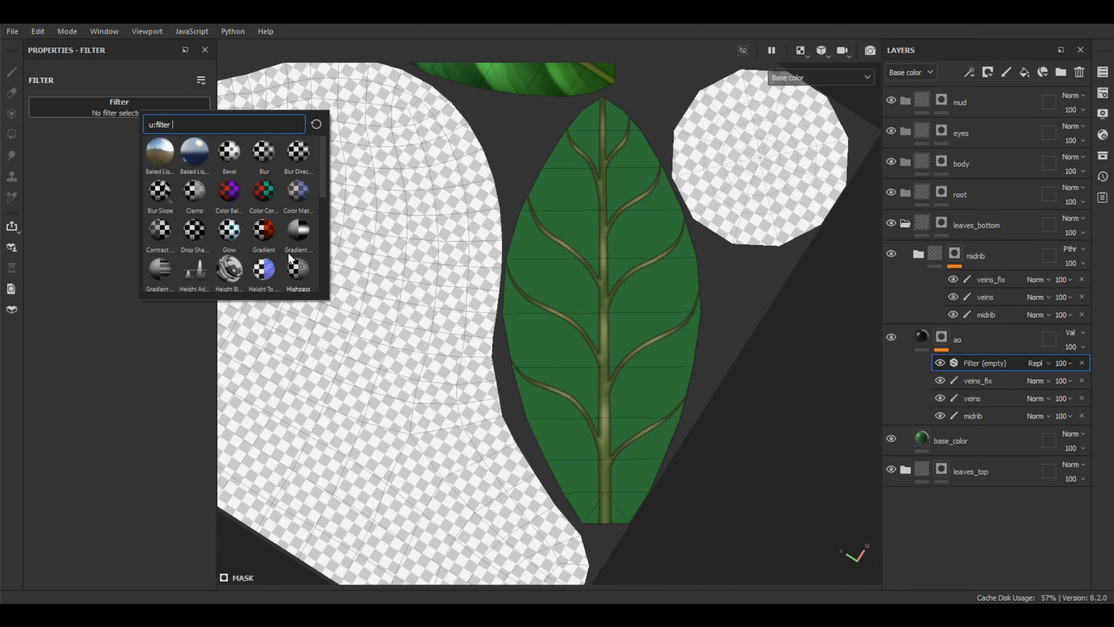
pyautogui.click(300, 190)
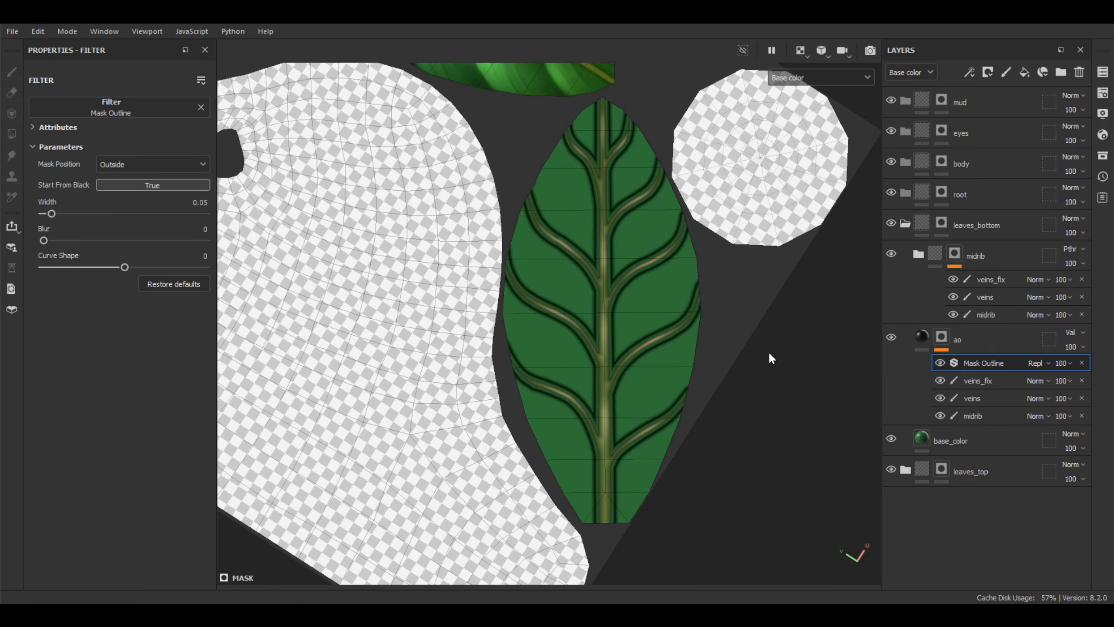
# - Set the Mask Outline filter's mask position to Both and Start From Black to False
pyautogui.click(129, 164)
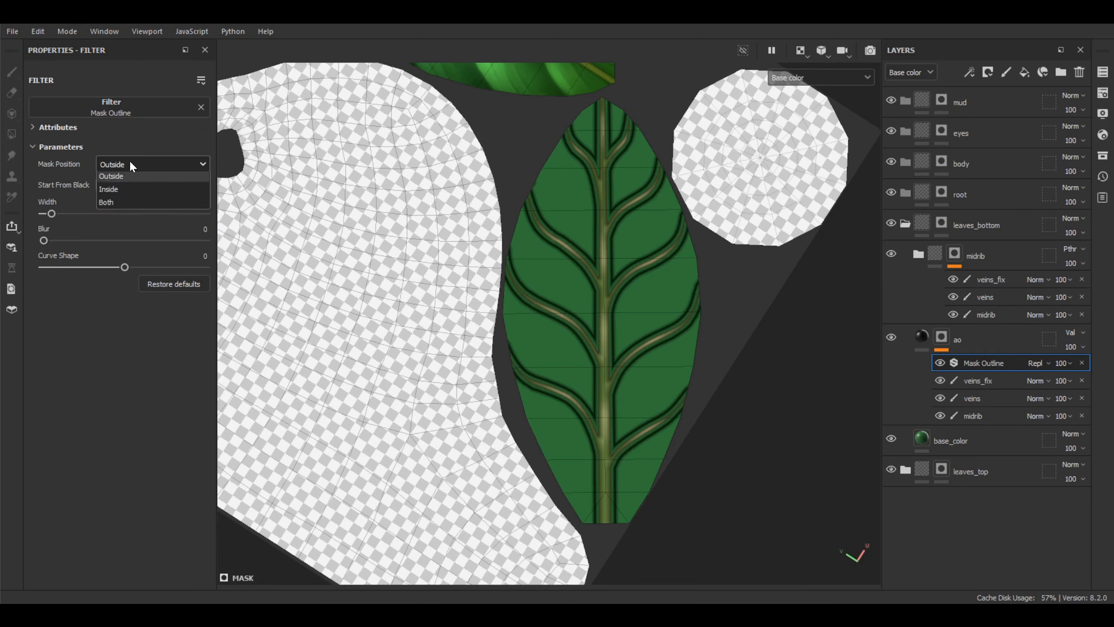
pyautogui.click(126, 205)
pyautogui.click(137, 184)
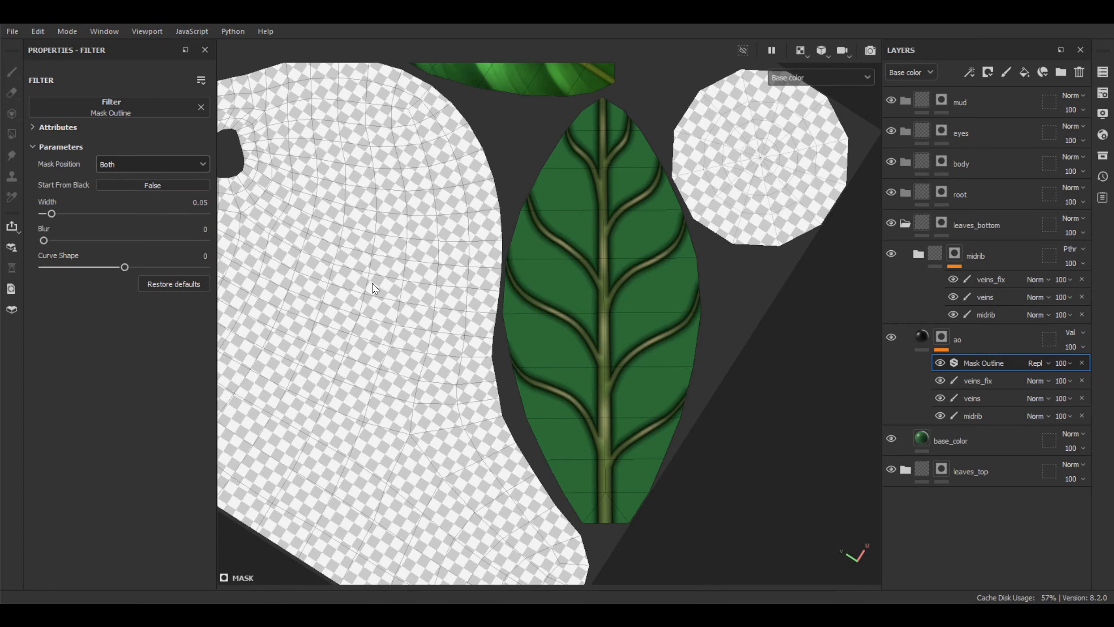
pyautogui.scroll(3, 589, 259)
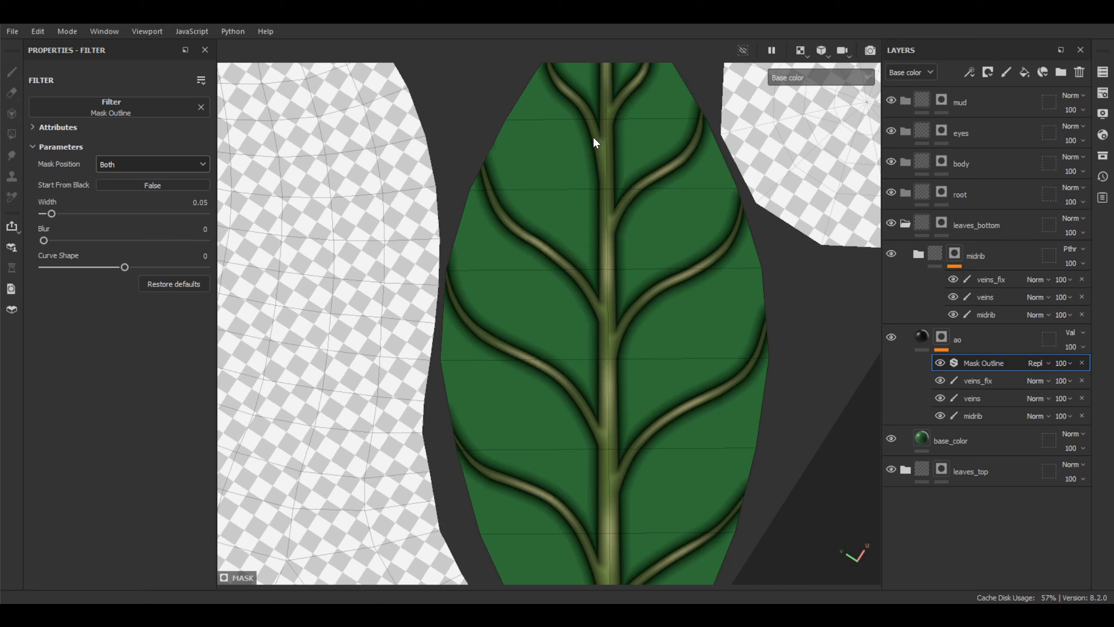
# - Hide the Mask Outline filter and add a Blur filter to the ao mask with a blur intensity of 3.17
pyautogui.click(940, 363)
pyautogui.click(943, 337)
pyautogui.rightClick(945, 337)
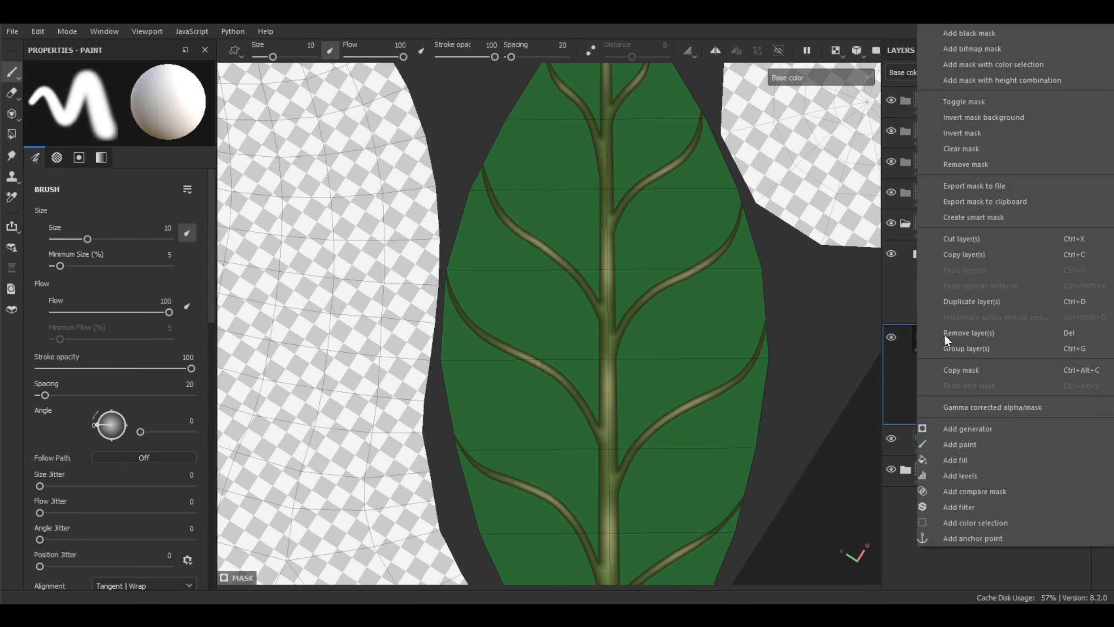
pyautogui.click(968, 507)
pyautogui.click(128, 106)
pyautogui.click(263, 151)
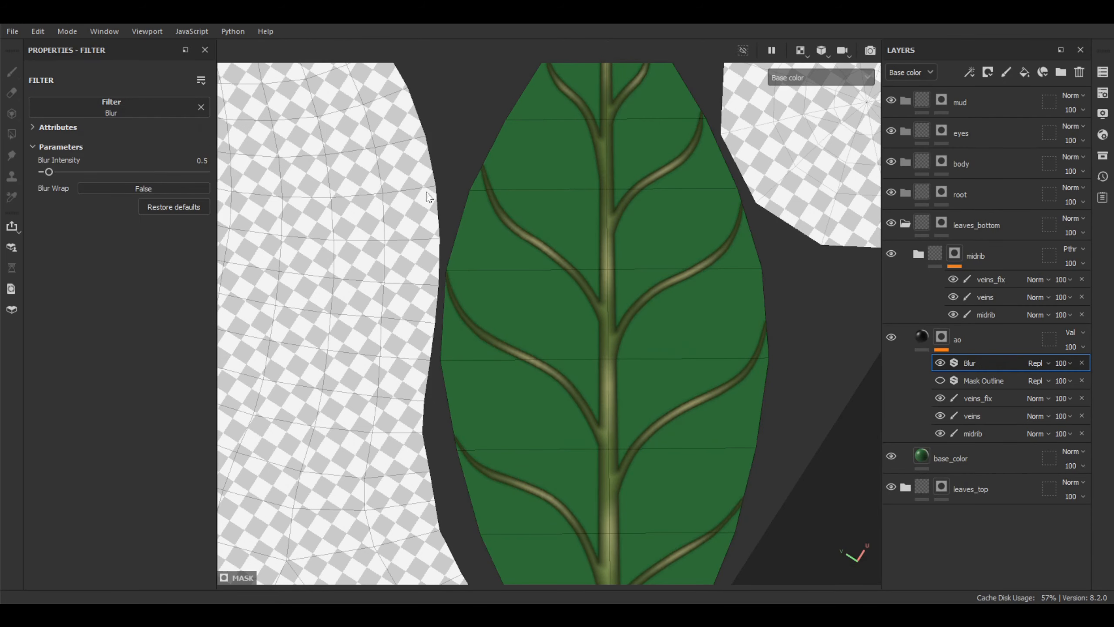
pyautogui.moveTo(49, 172); pyautogui.dragTo(76, 172)
# - Inspect the blurred shading around the veins and turn the Mask Outline filter back on
pyautogui.scroll(-5, 536, 242)
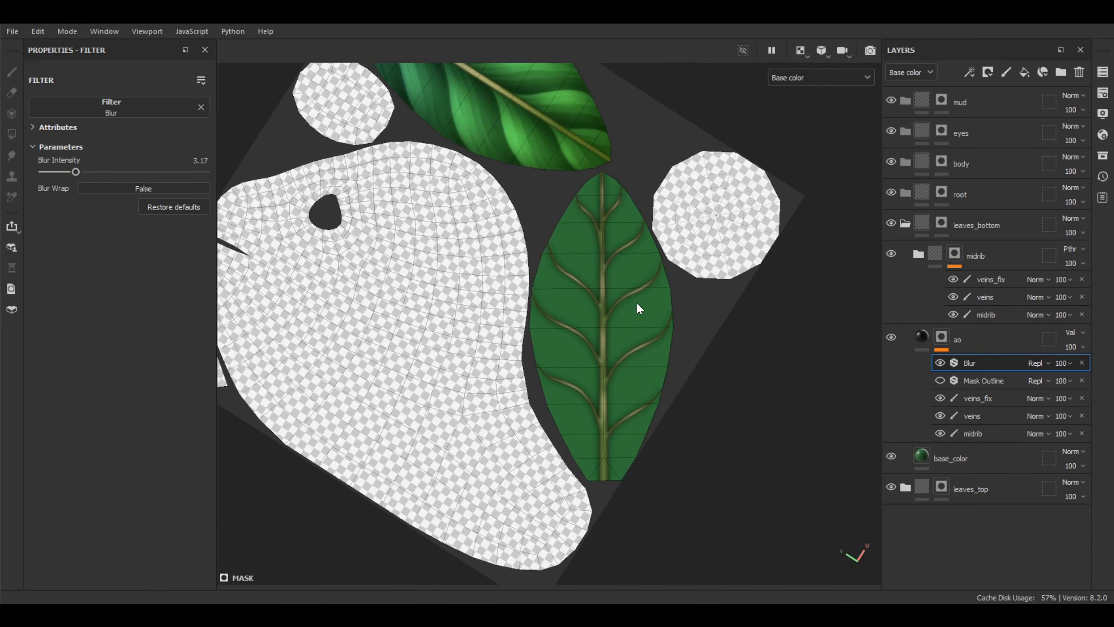
pyautogui.scroll(3, 631, 307)
pyautogui.scroll(-2, 635, 303)
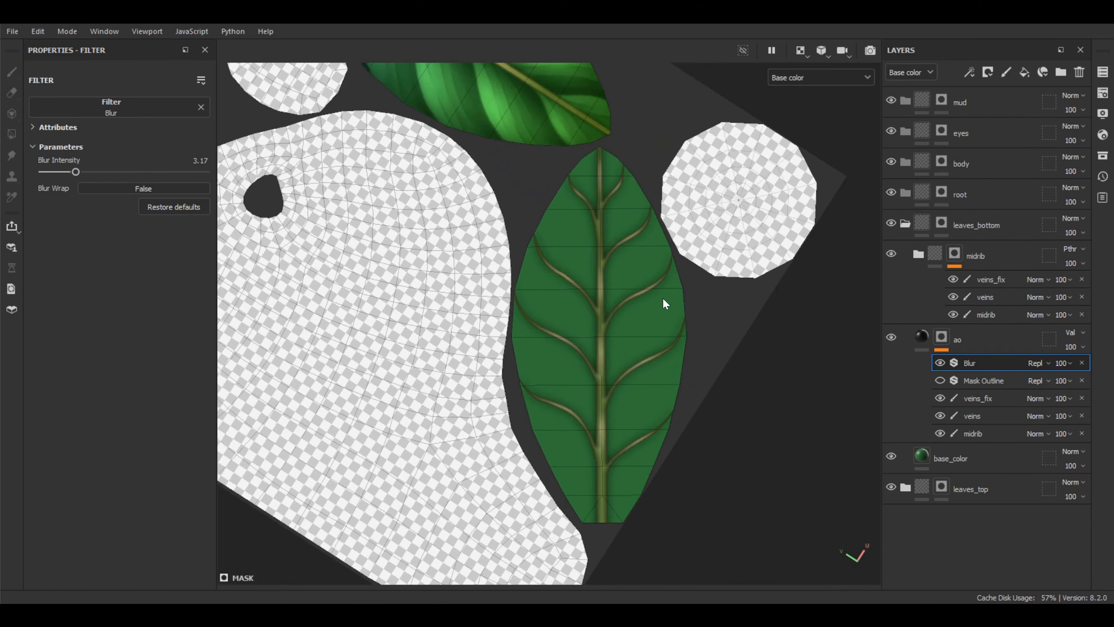
pyautogui.moveTo(656, 311); pyautogui.dragTo(675, 326, button='middle')
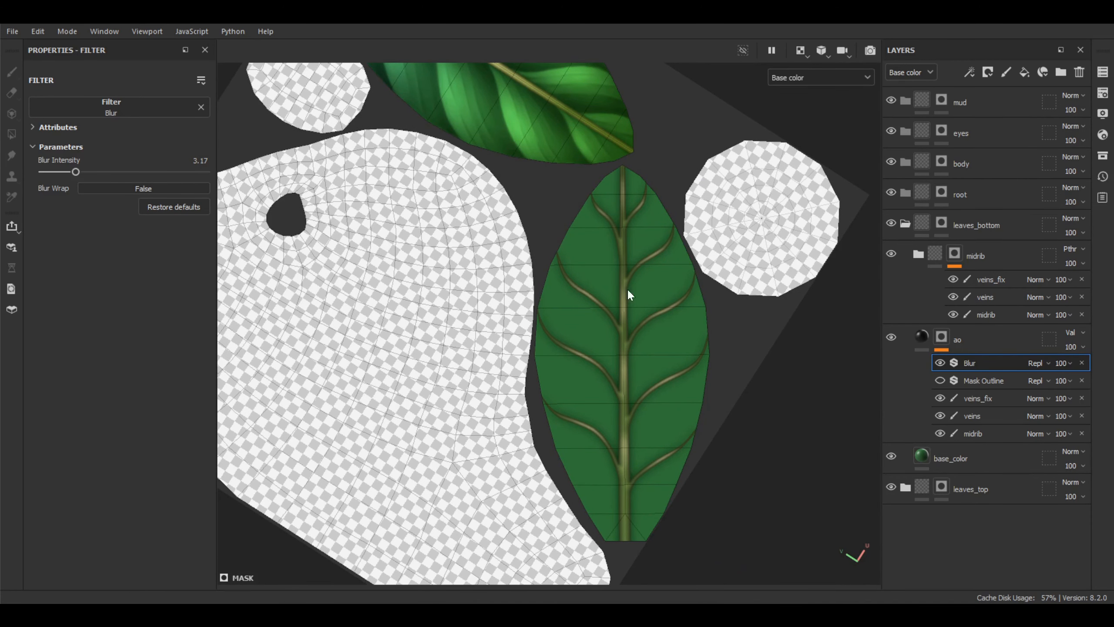
pyautogui.click(940, 380)
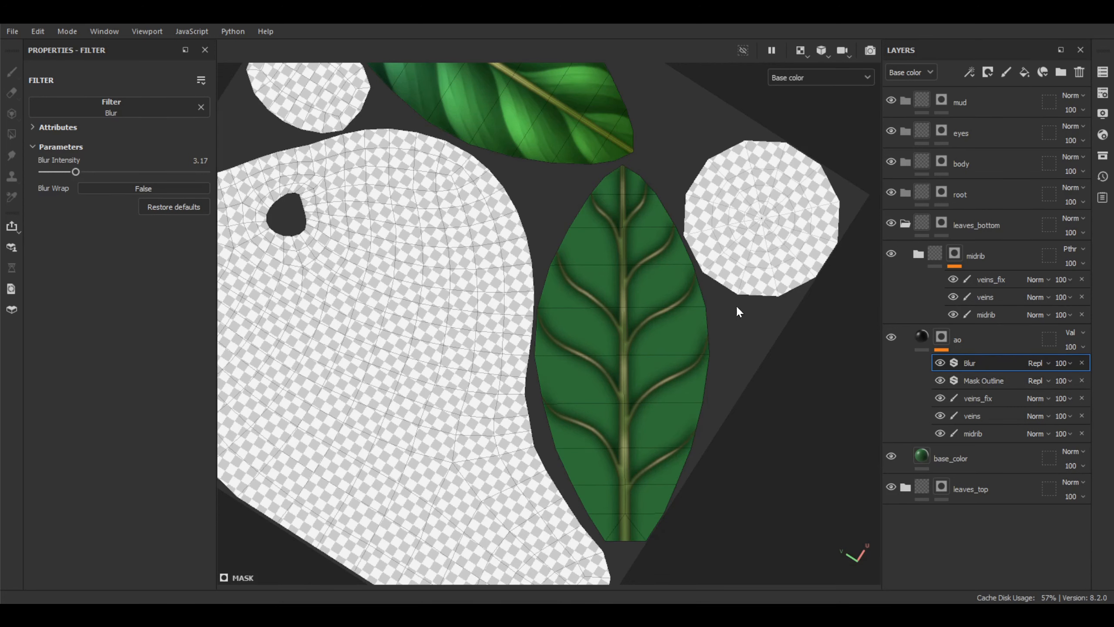
pyautogui.scroll(4, 674, 296)
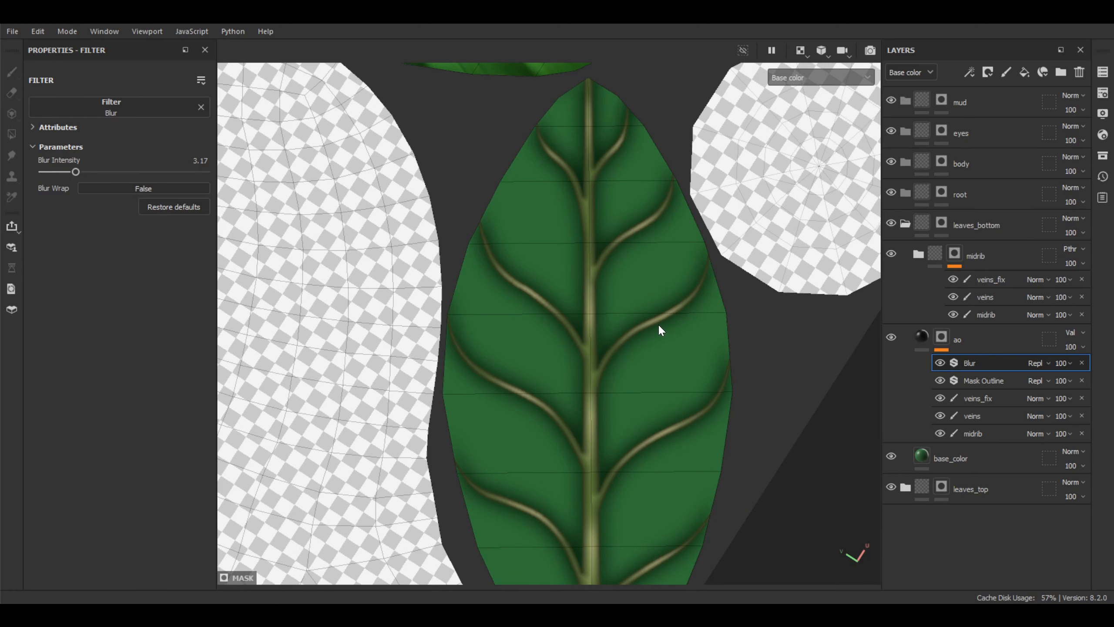
pyautogui.scroll(-2, 661, 257)
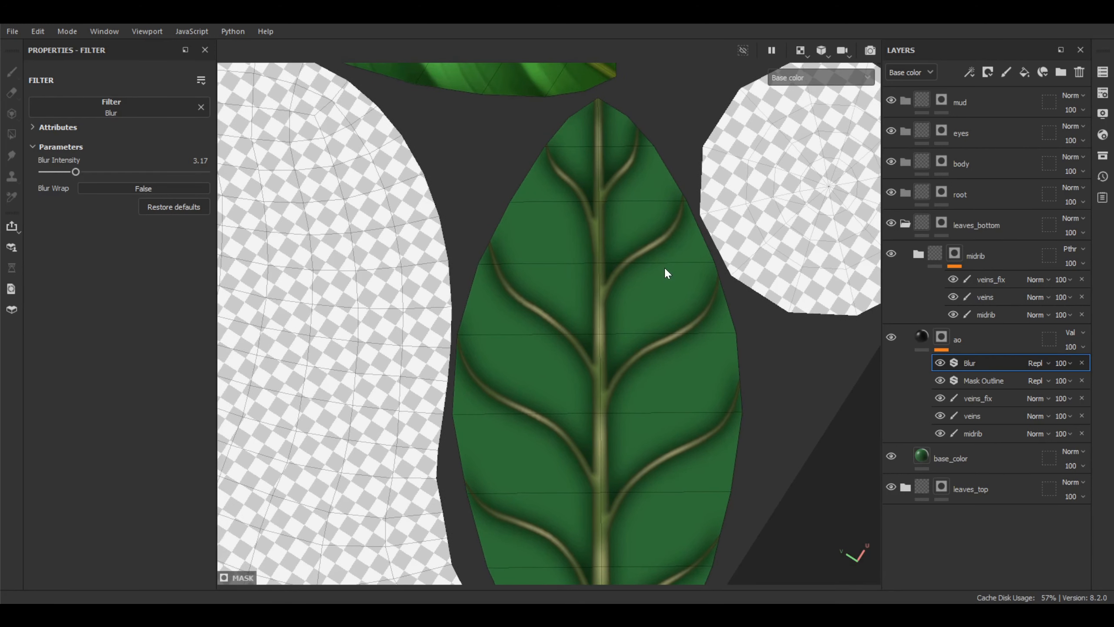
# - Set the blur intensity of the ao mask's Blur filter to 3
pyautogui.click(984, 380)
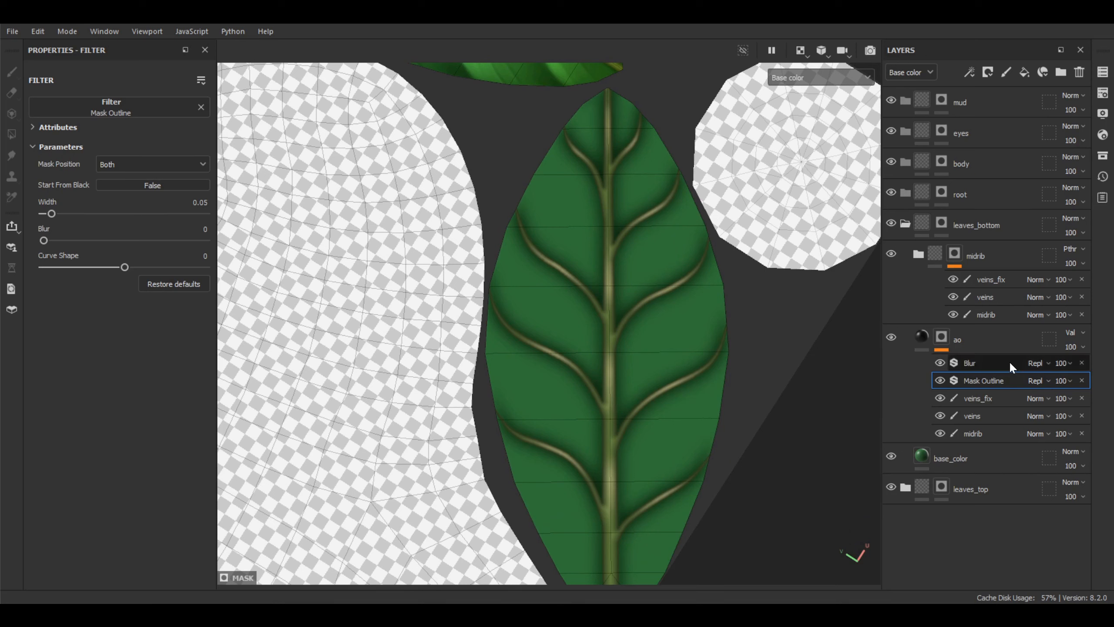
pyautogui.click(972, 362)
pyautogui.click(190, 159)
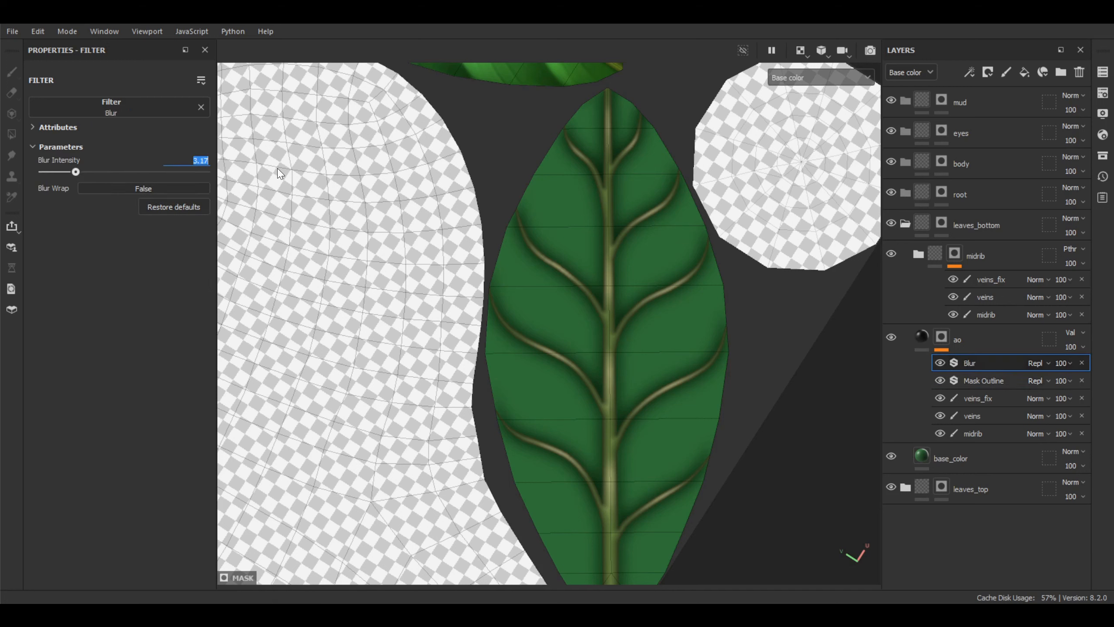
pyautogui.write('3')
pyautogui.press('Return')
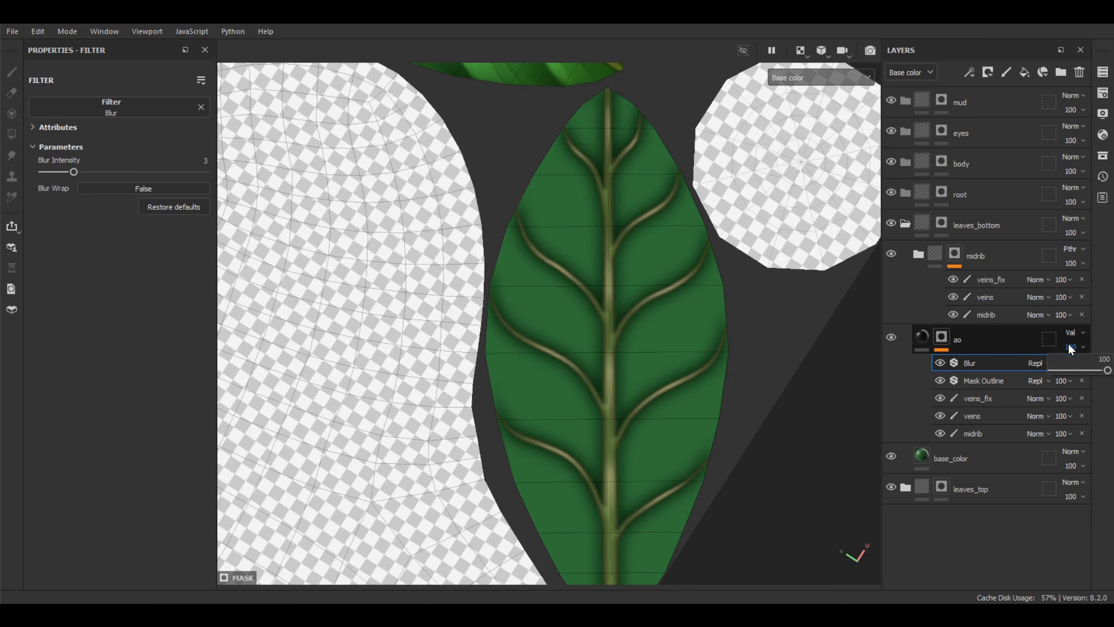
# - Set the ao layer's opacity to 70
pyautogui.moveTo(1108, 370); pyautogui.dragTo(1096, 373)
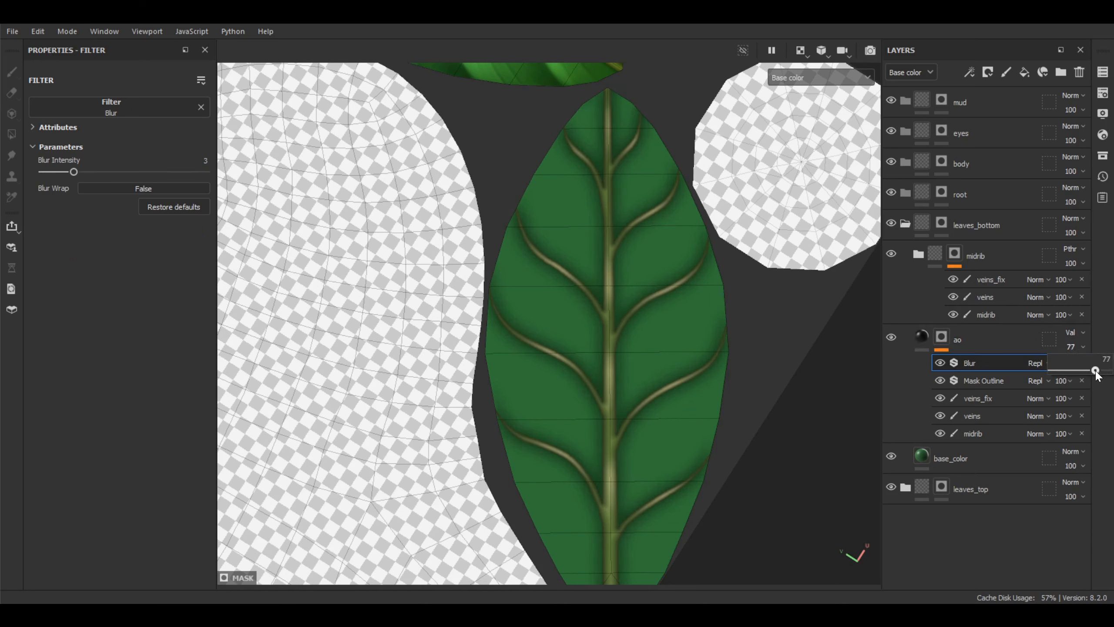
pyautogui.click(1069, 347)
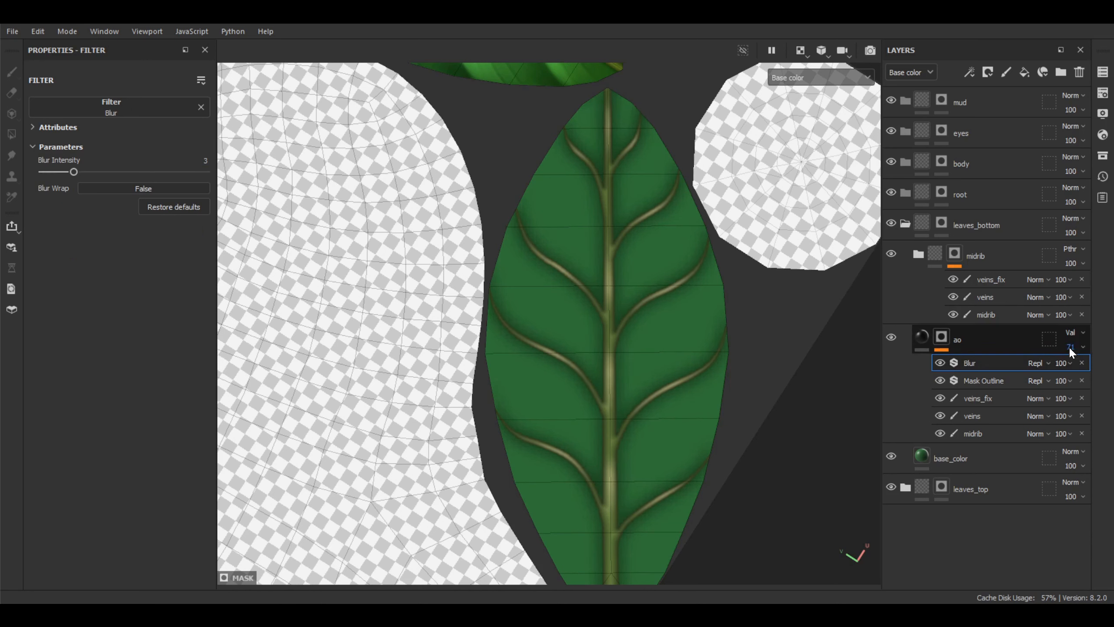
pyautogui.write('70')
pyautogui.press('Return')
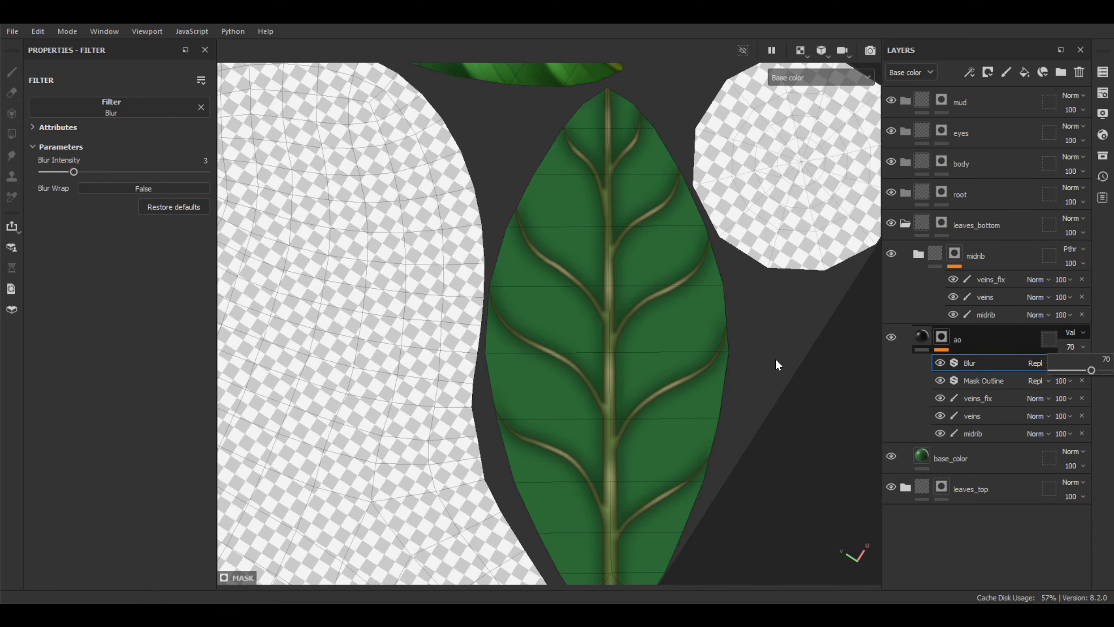
# - Switch to the 3D-only view of the leaves and collapse the effect lists of the ao layer and the midrib folder
pyautogui.scroll(-5, 774, 358)
pyautogui.press('F2')
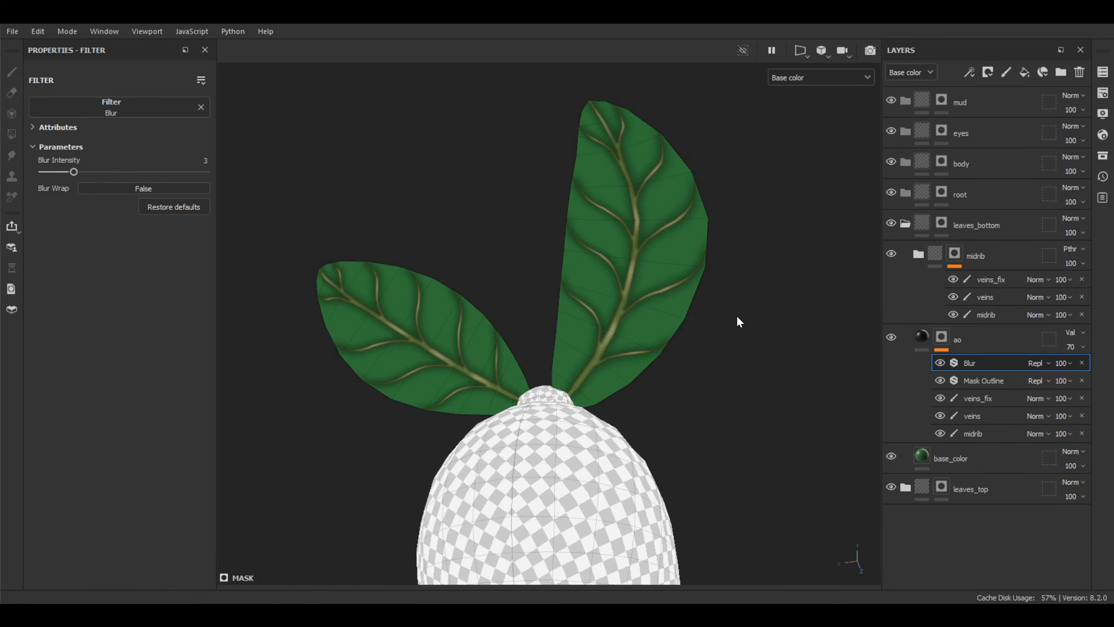
pyautogui.keyDown('alt'); pyautogui.moveTo(736, 319); pyautogui.dragTo(652, 362); pyautogui.keyUp('alt')
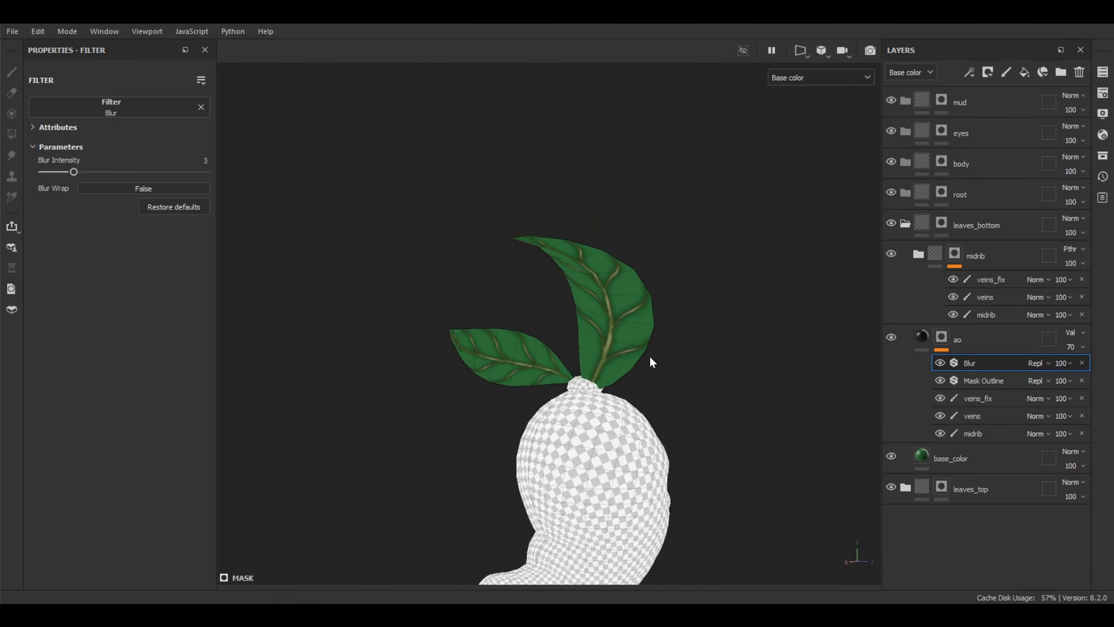
pyautogui.click(930, 337)
pyautogui.click(935, 253)
# - Compare the undersides of the 3D leaves with the ao layer hidden and shown
pyautogui.keyDown('alt'); pyautogui.moveTo(713, 340); pyautogui.dragTo(698, 360); pyautogui.keyUp('alt')
pyautogui.scroll(4, 696, 312)
pyautogui.click(893, 284)
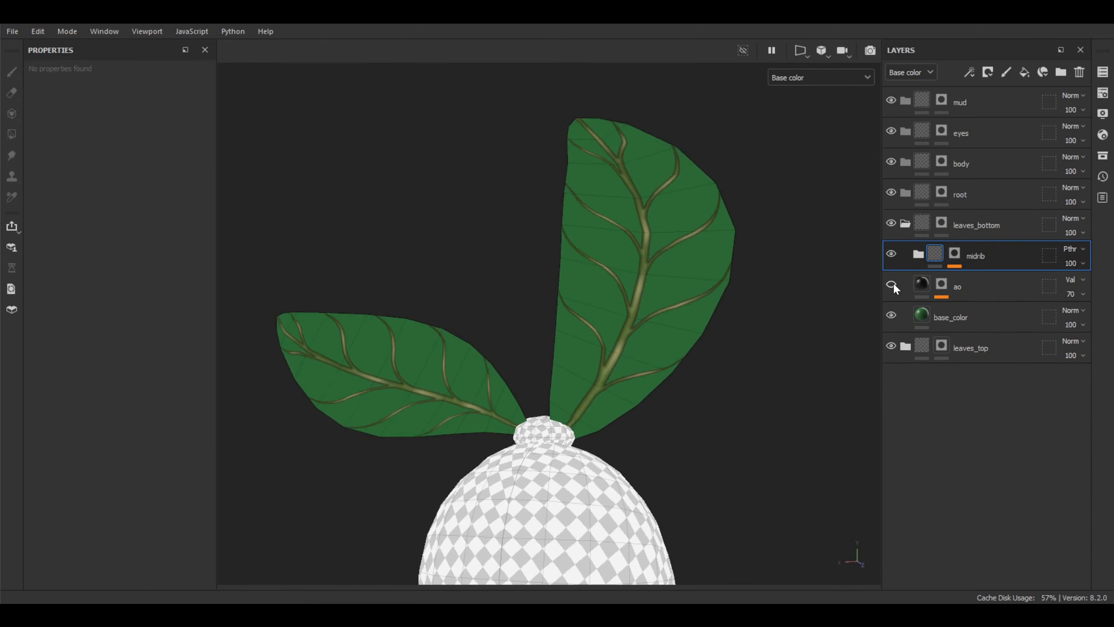
pyautogui.click(894, 283)
pyautogui.click(894, 284)
pyautogui.click(893, 283)
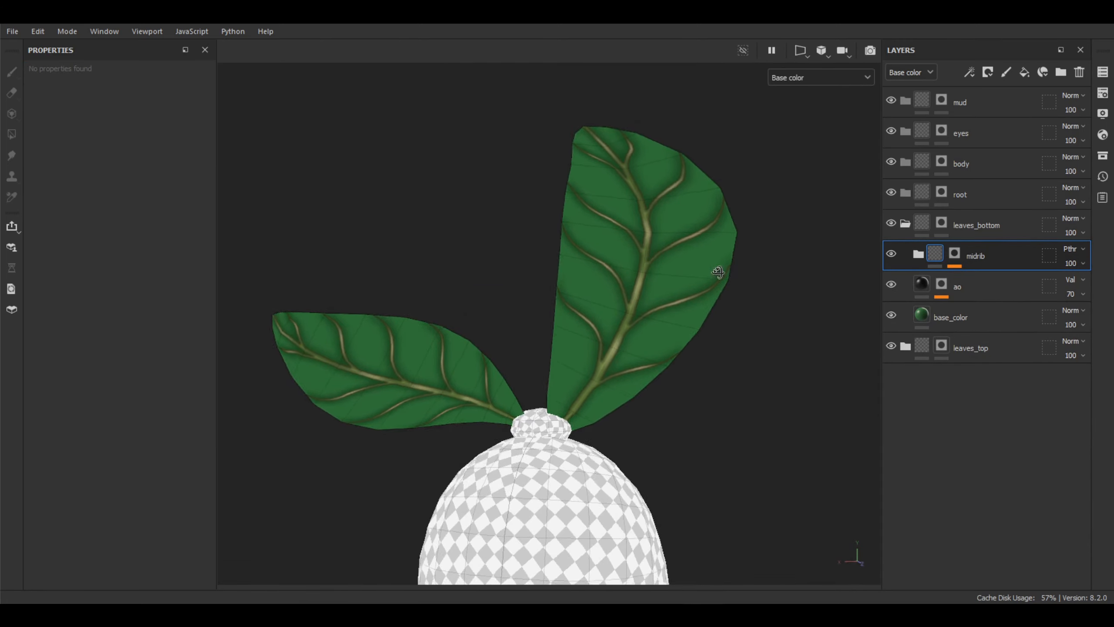
pyautogui.keyDown('alt'); pyautogui.moveTo(722, 269); pyautogui.dragTo(755, 286); pyautogui.keyUp('alt')
pyautogui.keyDown('alt'); pyautogui.moveTo(669, 290); pyautogui.dragTo(695, 257); pyautogui.keyUp('alt')
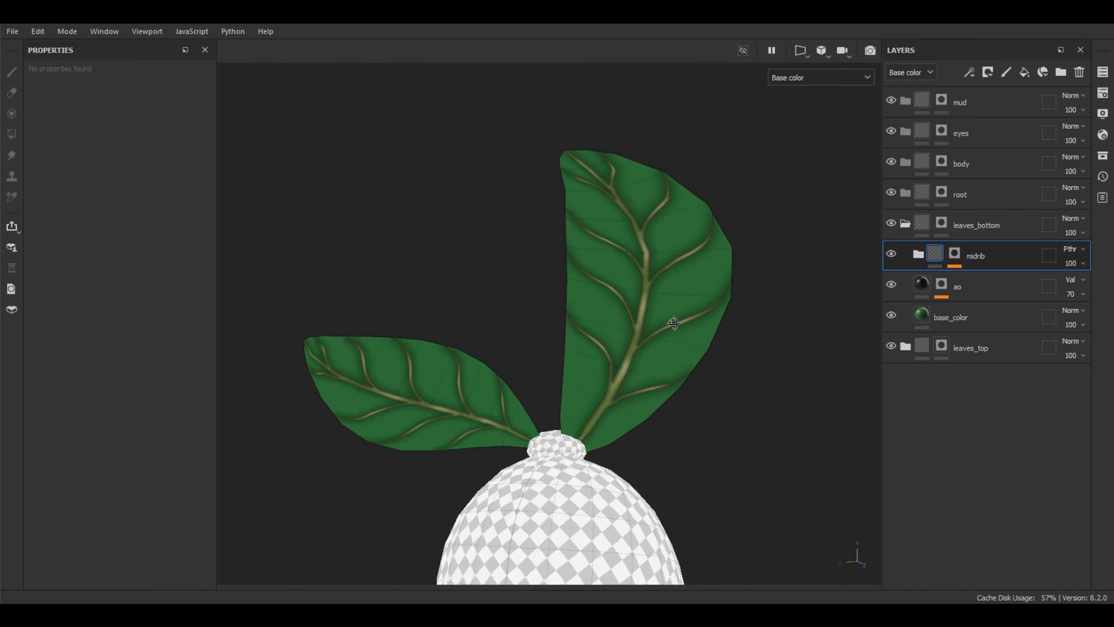
# - Switch to the 2D-only view of the leaf and hide the midrib_ao layer
pyautogui.press('F3')
pyautogui.scroll(3, 744, 329)
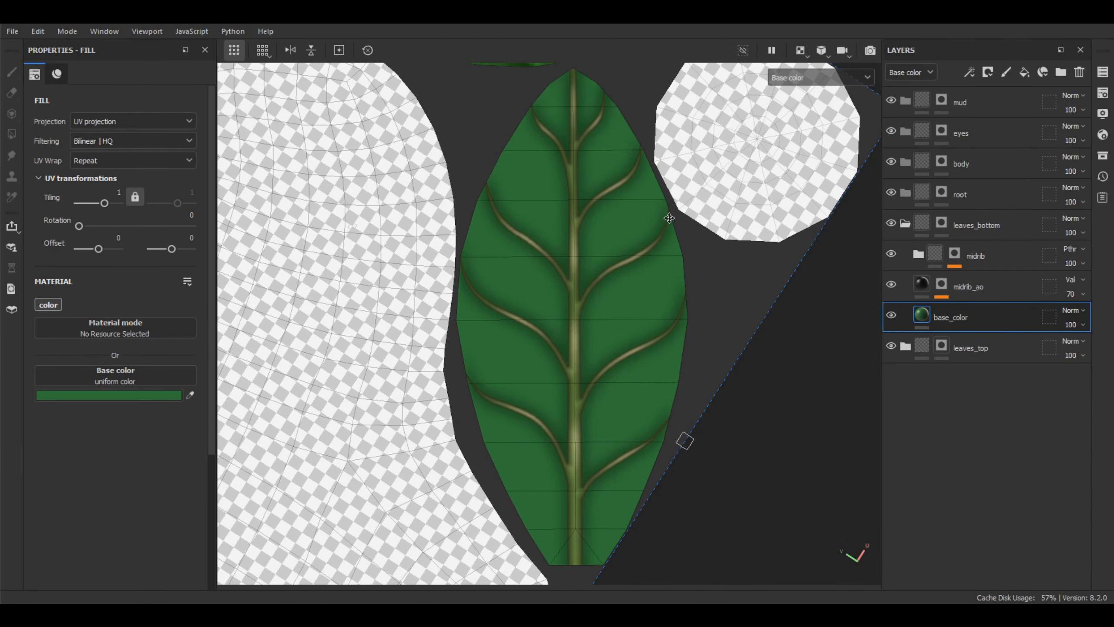
pyautogui.moveTo(639, 214); pyautogui.dragTo(628, 240, button='middle')
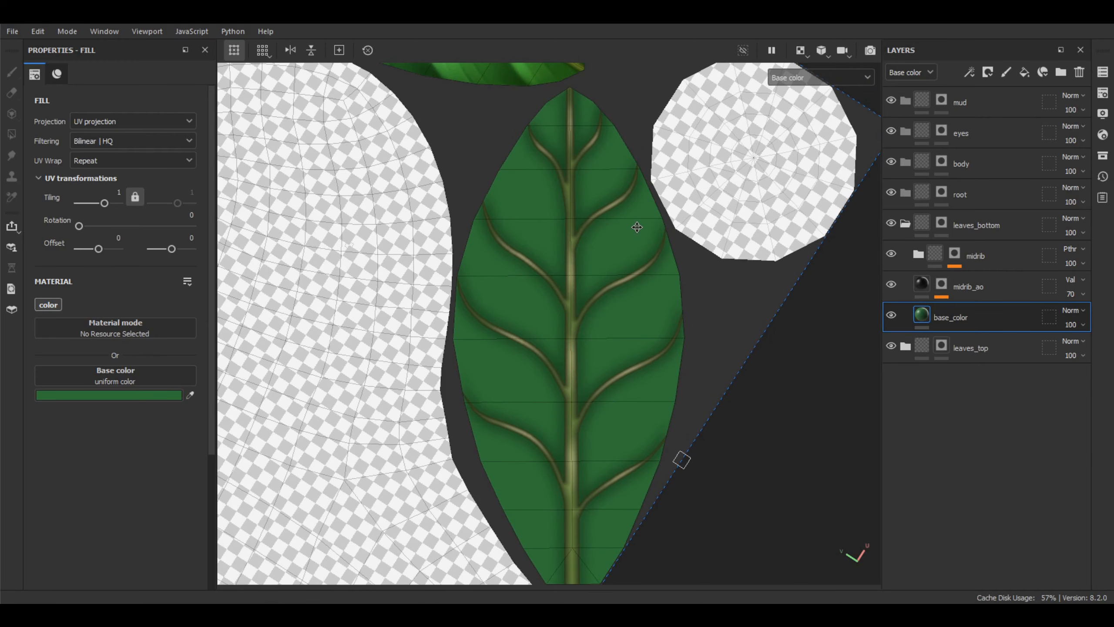
pyautogui.scroll(3, 622, 267)
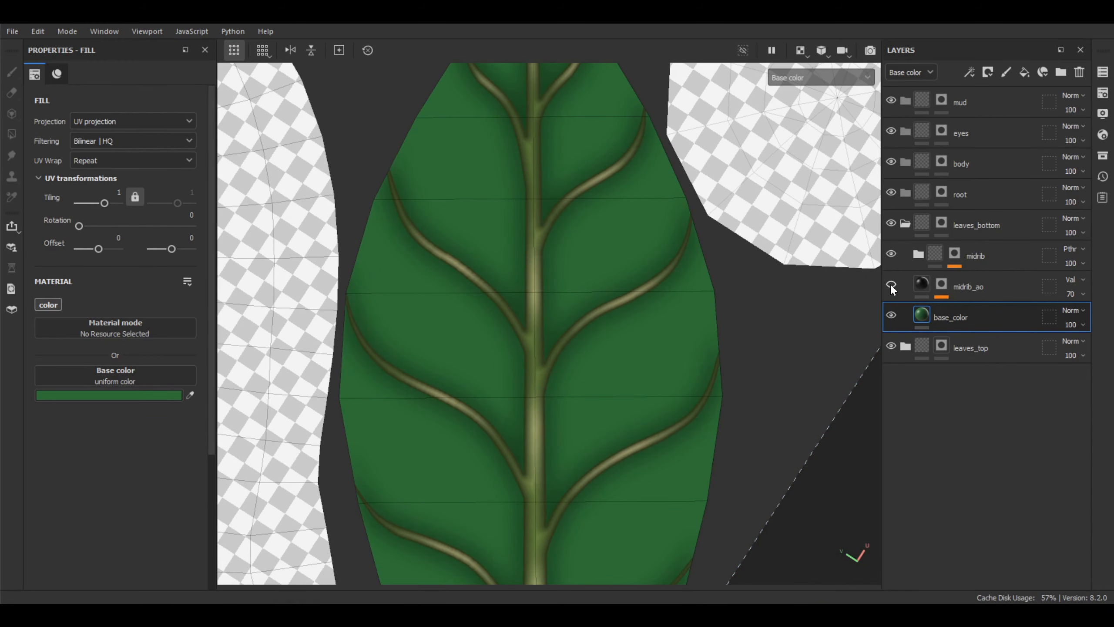
pyautogui.click(890, 283)
# - Add a paint layer named details directly above base_color and give its content a paint effect
pyautogui.click(1006, 72)
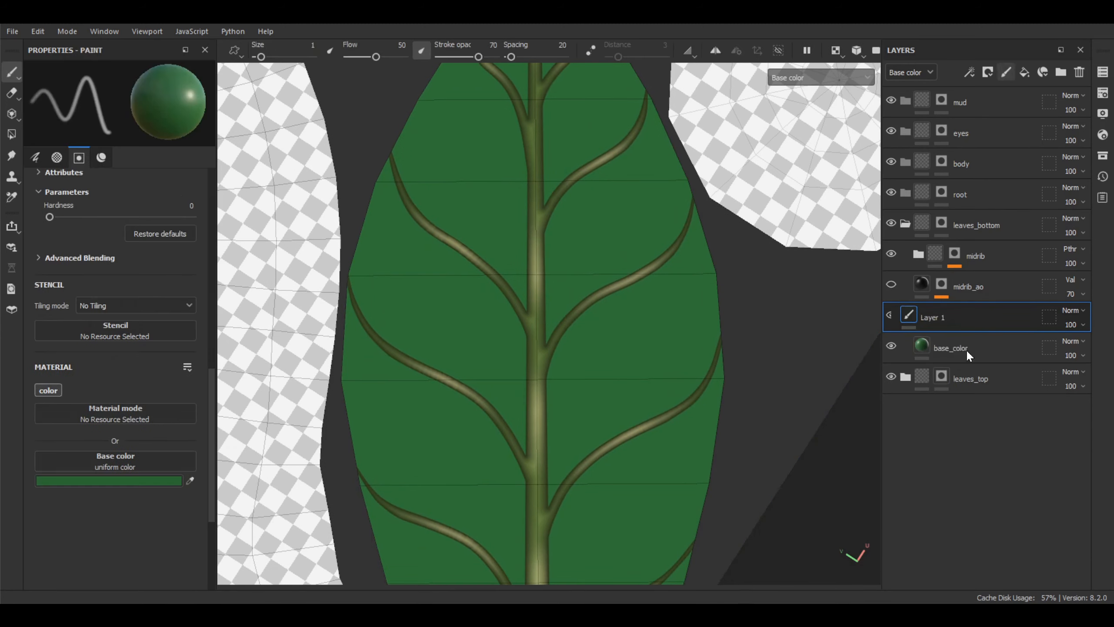
pyautogui.doubleClick(946, 315)
pyautogui.write('detail')
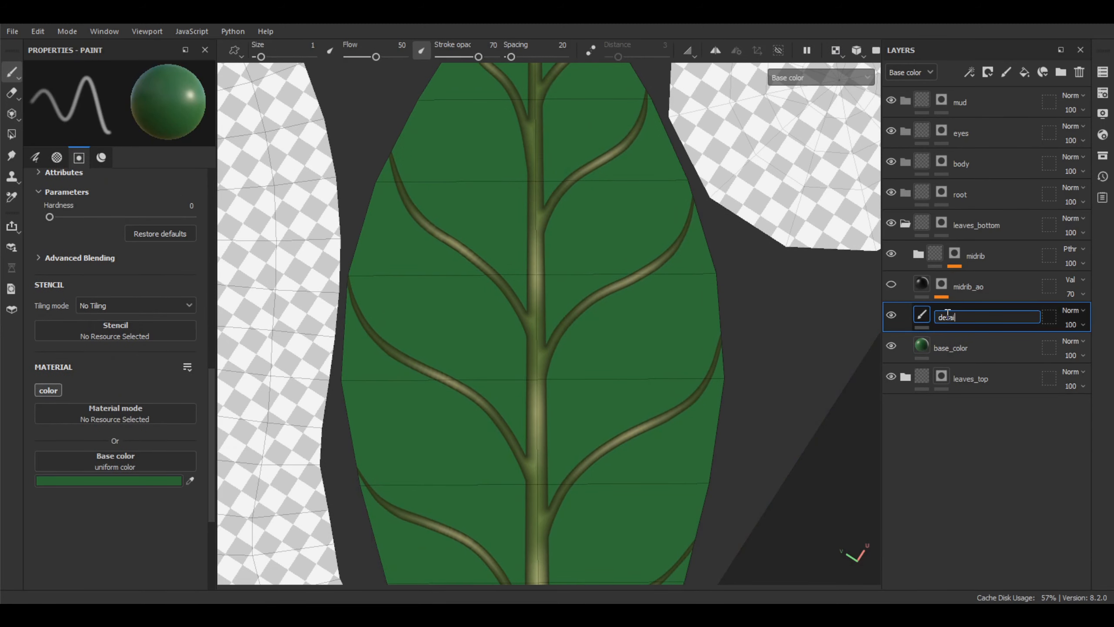
pyautogui.press('Return')
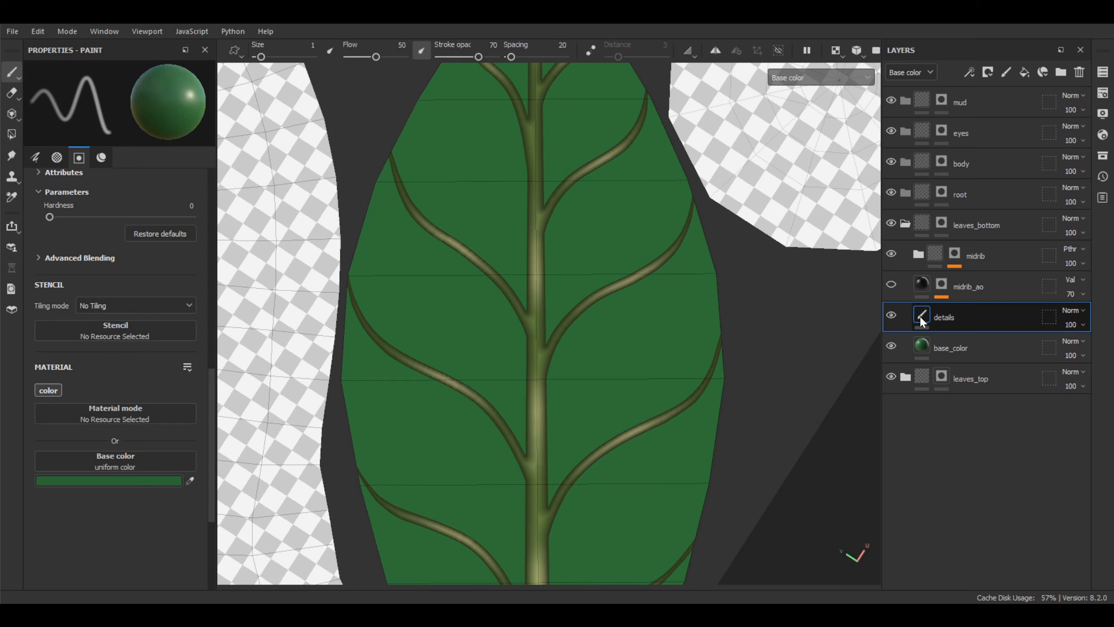
pyautogui.rightClick(920, 316)
pyautogui.click(960, 327)
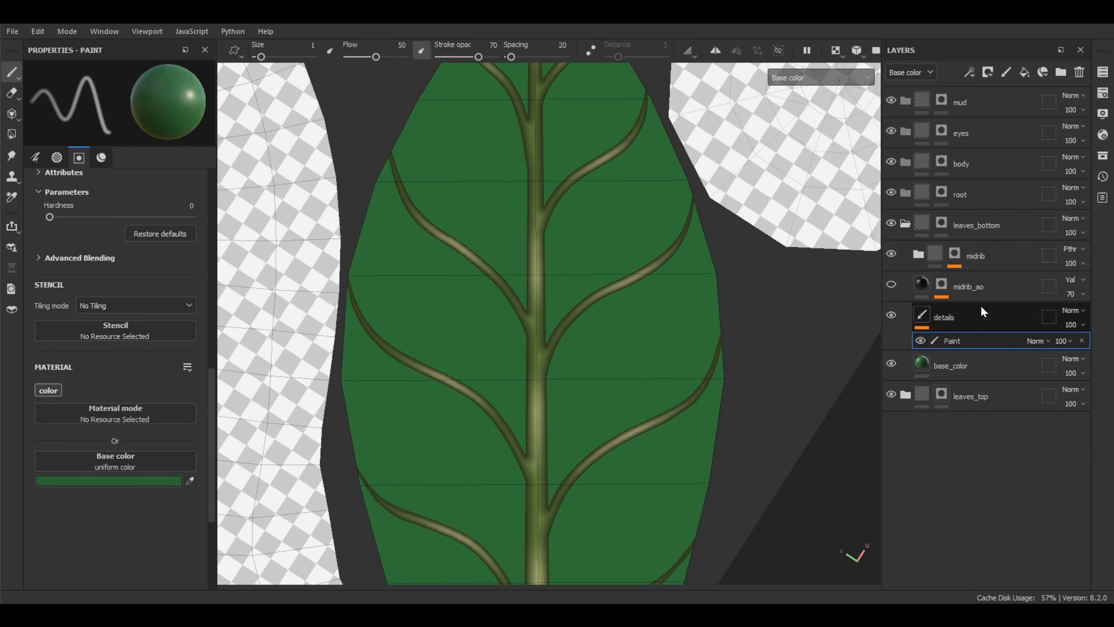
# - Set the brush size to 1 and darken the paint's base colour to the green 245629
pyautogui.click(1103, 155)
pyautogui.click(602, 262)
pyautogui.click(1080, 157)
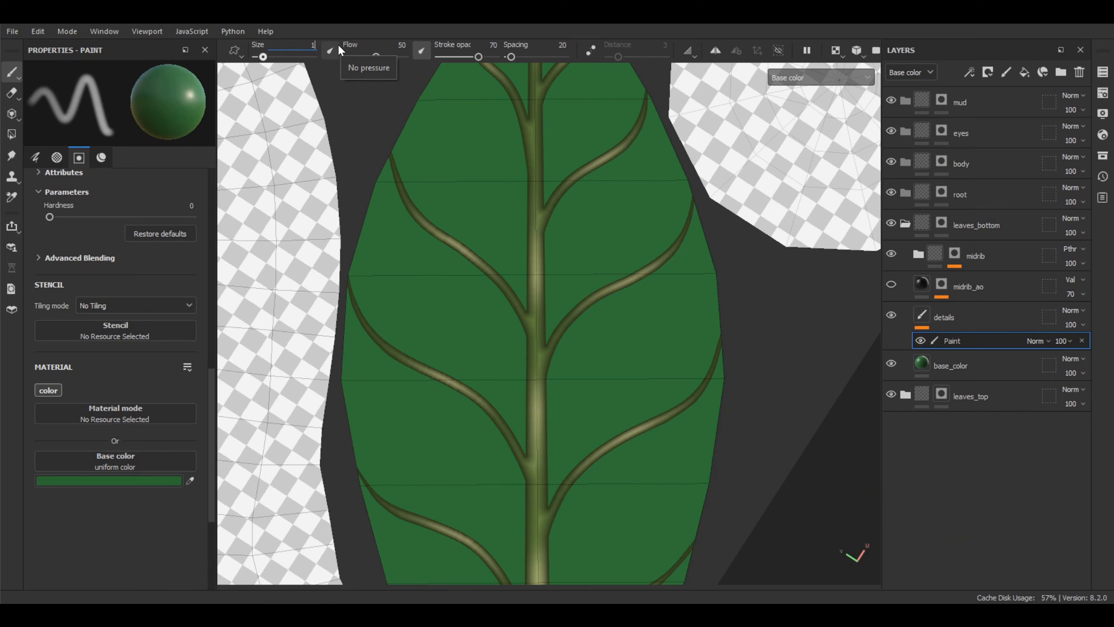
pyautogui.write('1')
pyautogui.press('Return')
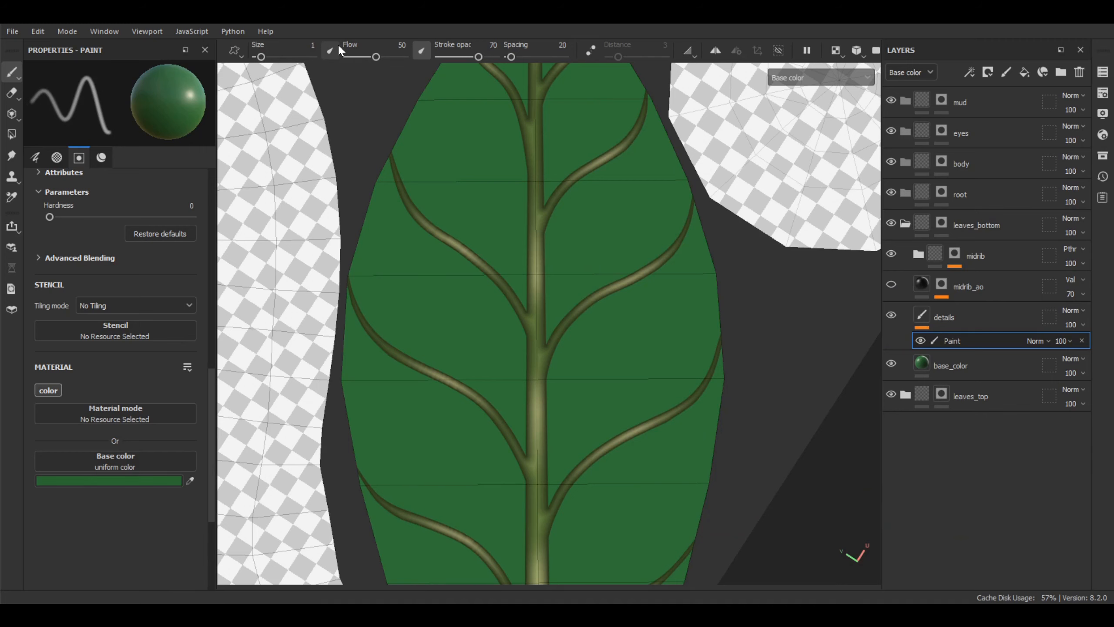
pyautogui.scroll(-3, 652, 304)
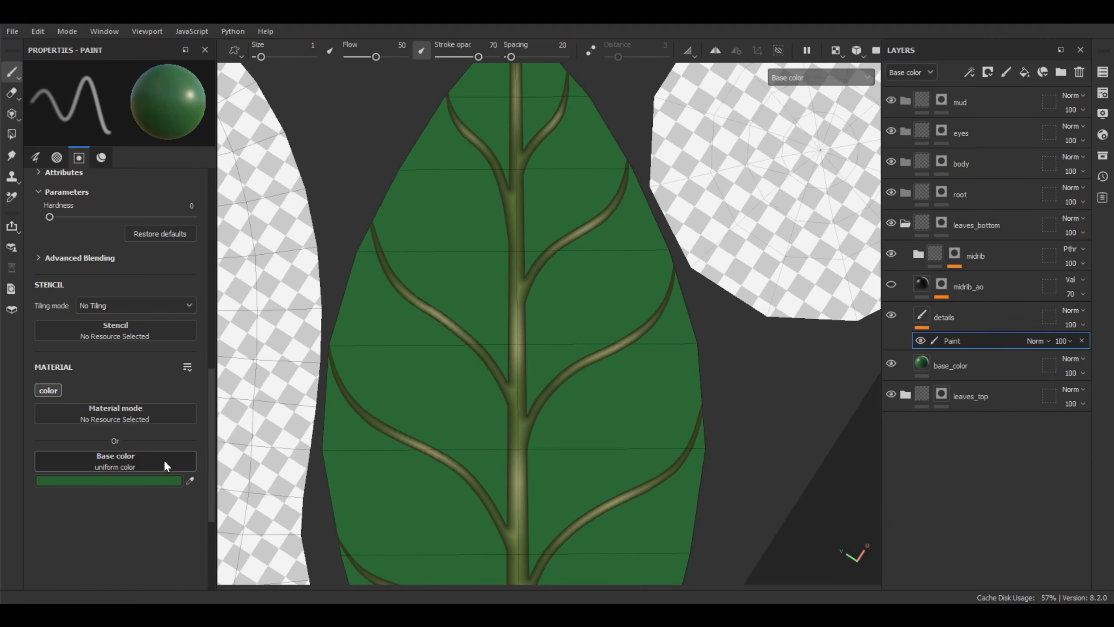
pyautogui.click(136, 481)
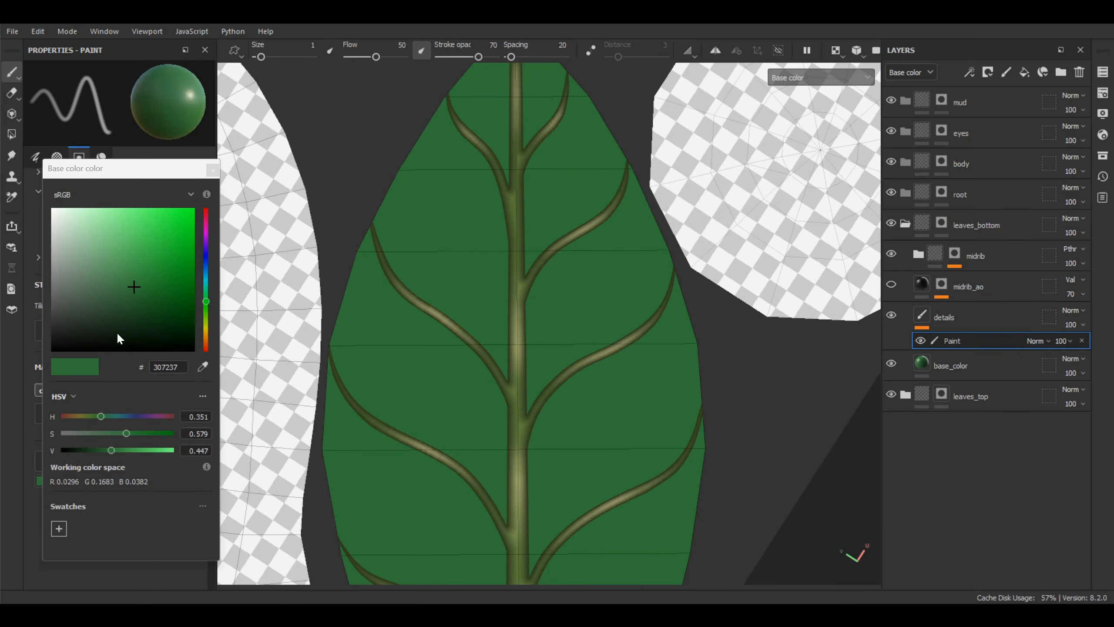
pyautogui.moveTo(108, 451); pyautogui.dragTo(99, 451)
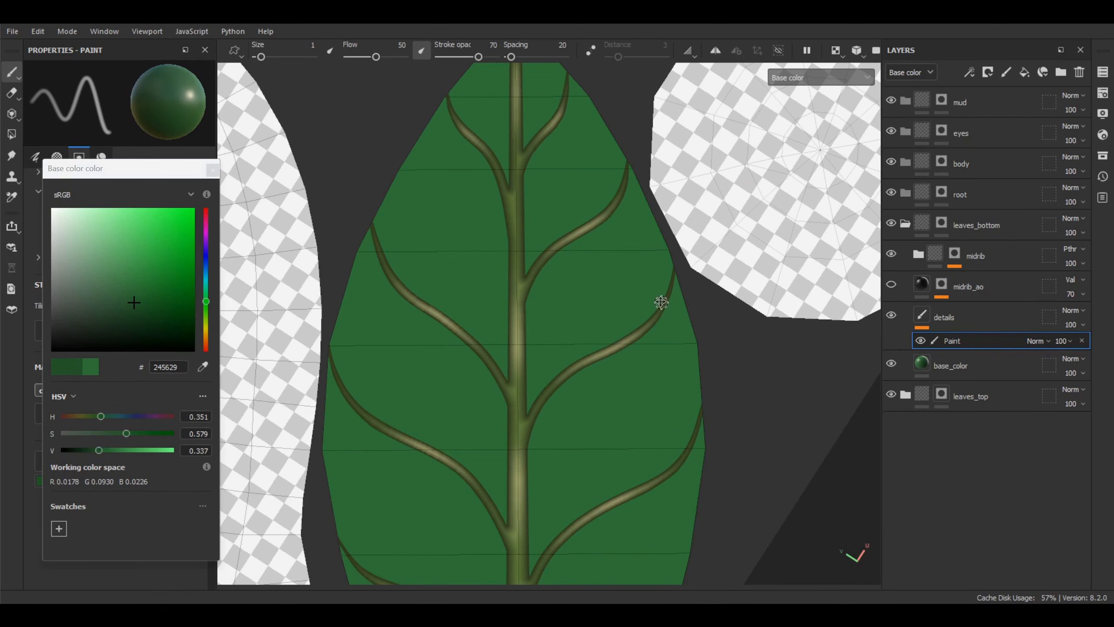
# - Paint soft dark-green diagonal stripes on the details layer, filling the section between the second and third veins right of the midrib
pyautogui.keyDown('alt'); pyautogui.moveTo(659, 302); pyautogui.dragTo(647, 347, button='middle'); pyautogui.keyUp('alt')
pyautogui.keyDown('alt'); pyautogui.moveTo(647, 347); pyautogui.dragTo(572, 423, button='right'); pyautogui.keyUp('alt')
pyautogui.moveTo(624, 323)
pyautogui.keyDown('alt'); pyautogui.mouseDown(button='middle')
pyautogui.moveTo(614, 351)
pyautogui.moveTo(614, 333)
pyautogui.mouseUp(button='middle'); pyautogui.keyUp('alt')
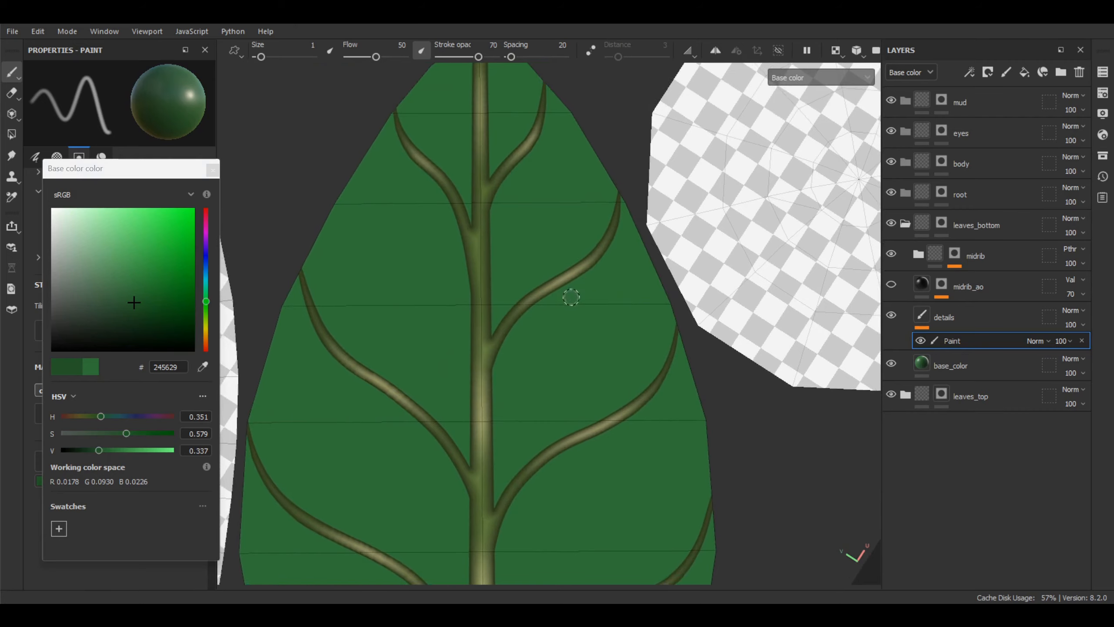
pyautogui.keyDown('alt'); pyautogui.moveTo(569, 296); pyautogui.dragTo(596, 366, button='right'); pyautogui.keyUp('alt')
pyautogui.keyDown('alt'); pyautogui.moveTo(596, 366); pyautogui.dragTo(619, 323, button='middle'); pyautogui.keyUp('alt')
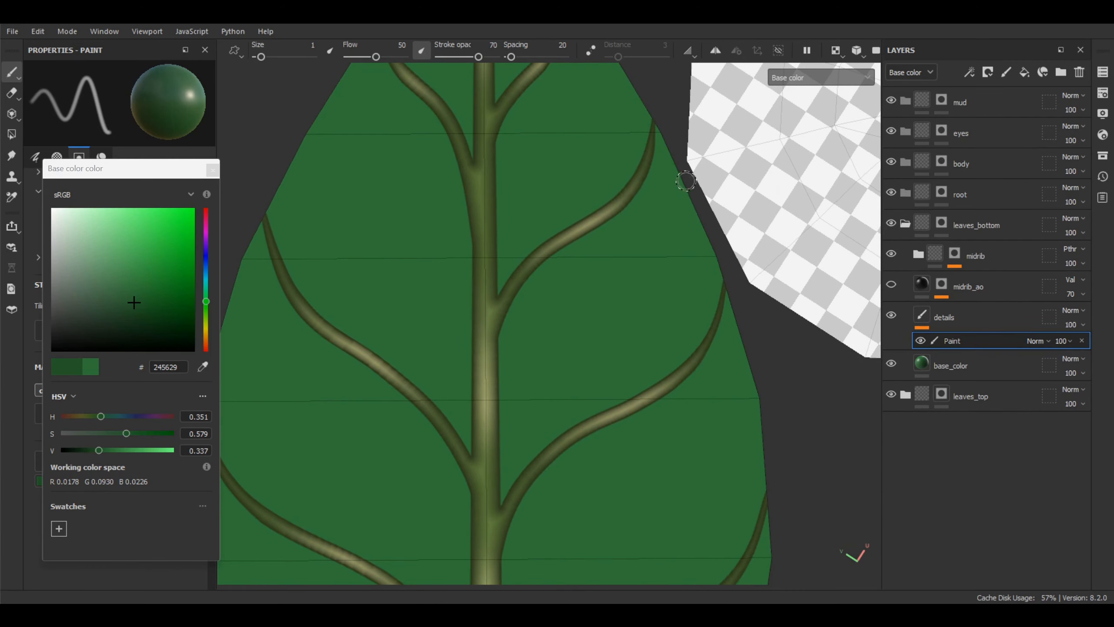
pyautogui.moveTo(625, 262); pyautogui.dragTo(671, 210)
pyautogui.moveTo(607, 274); pyautogui.dragTo(521, 351)
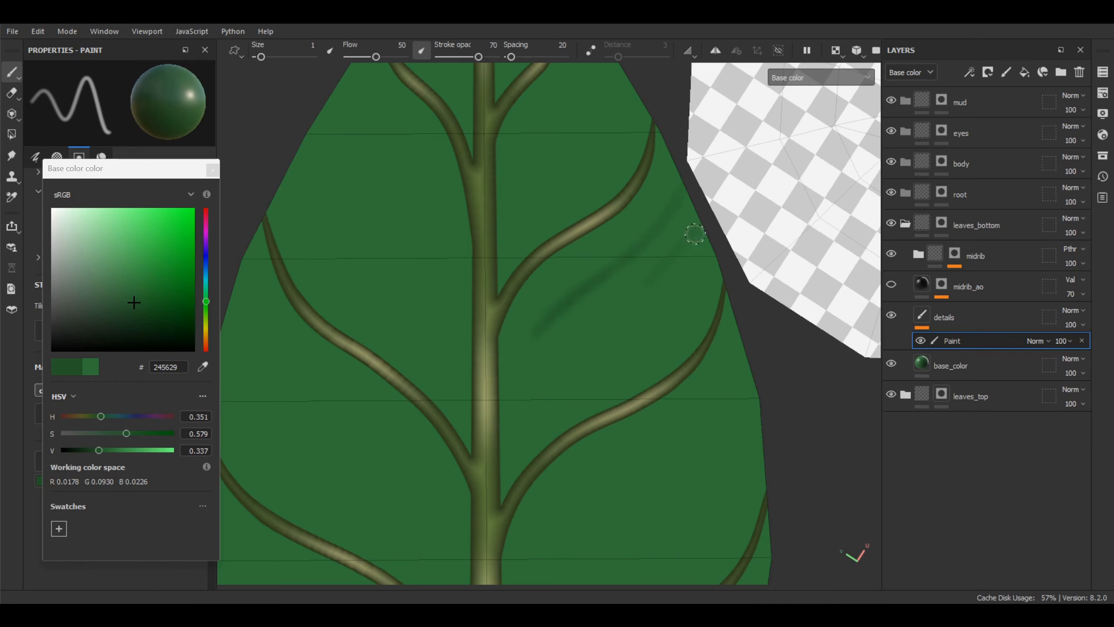
pyautogui.moveTo(697, 231)
pyautogui.mouseDown()
pyautogui.moveTo(633, 299)
pyautogui.moveTo(532, 370)
pyautogui.moveTo(526, 390)
pyautogui.moveTo(548, 372)
pyautogui.moveTo(484, 443)
pyautogui.mouseUp()
pyautogui.moveTo(620, 354)
pyautogui.mouseDown()
pyautogui.moveTo(517, 421)
pyautogui.moveTo(553, 400)
pyautogui.moveTo(507, 455)
pyautogui.mouseUp()
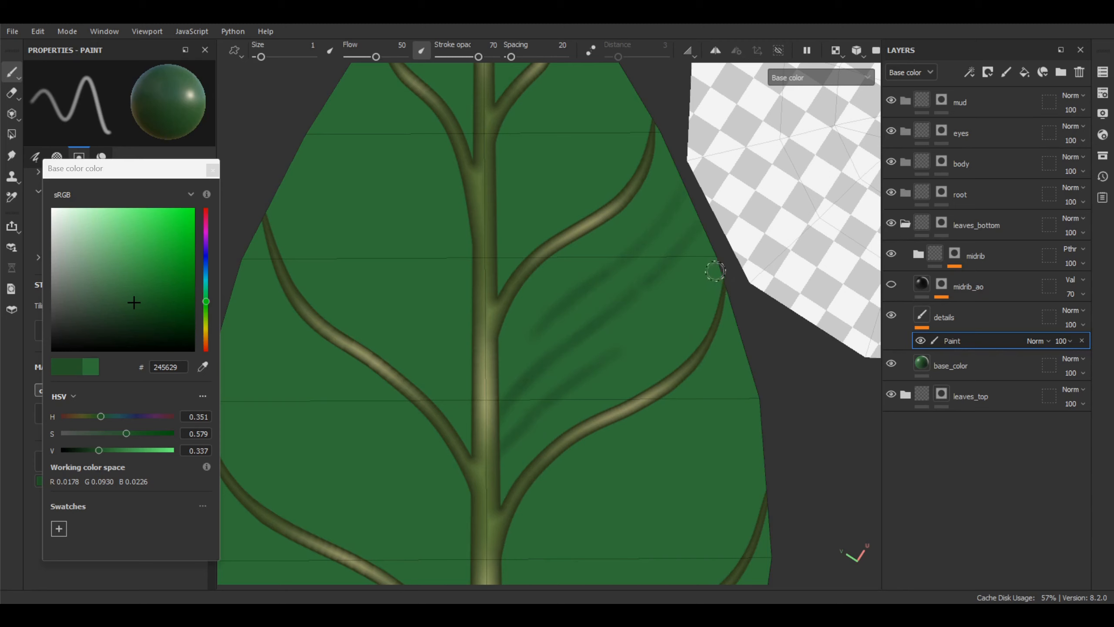
pyautogui.moveTo(720, 252); pyautogui.dragTo(645, 324)
pyautogui.moveTo(589, 252); pyautogui.dragTo(508, 333)
pyautogui.moveTo(634, 224); pyautogui.dragTo(553, 277)
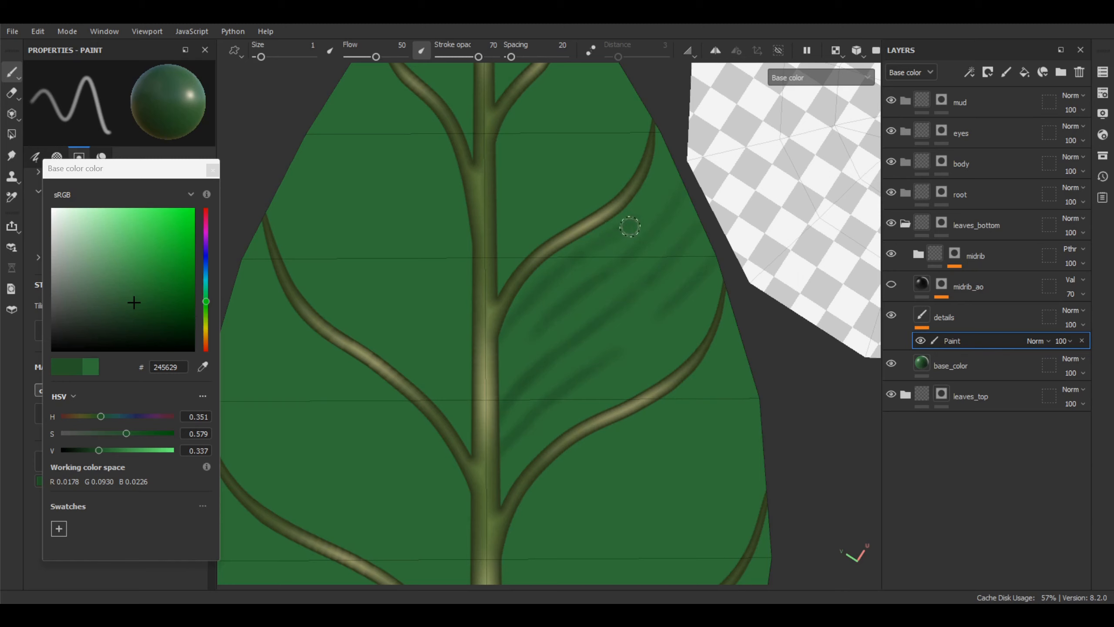
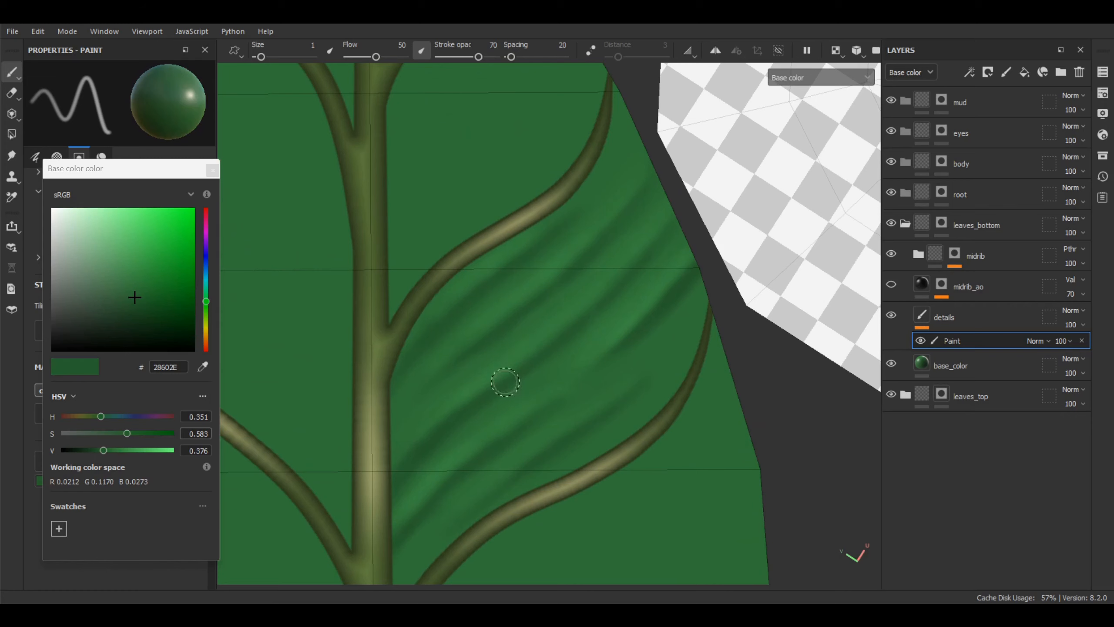
# - Sample the green 29622F from the striped section and check the painted pattern against the whole leaf
pyautogui.click(505, 321)
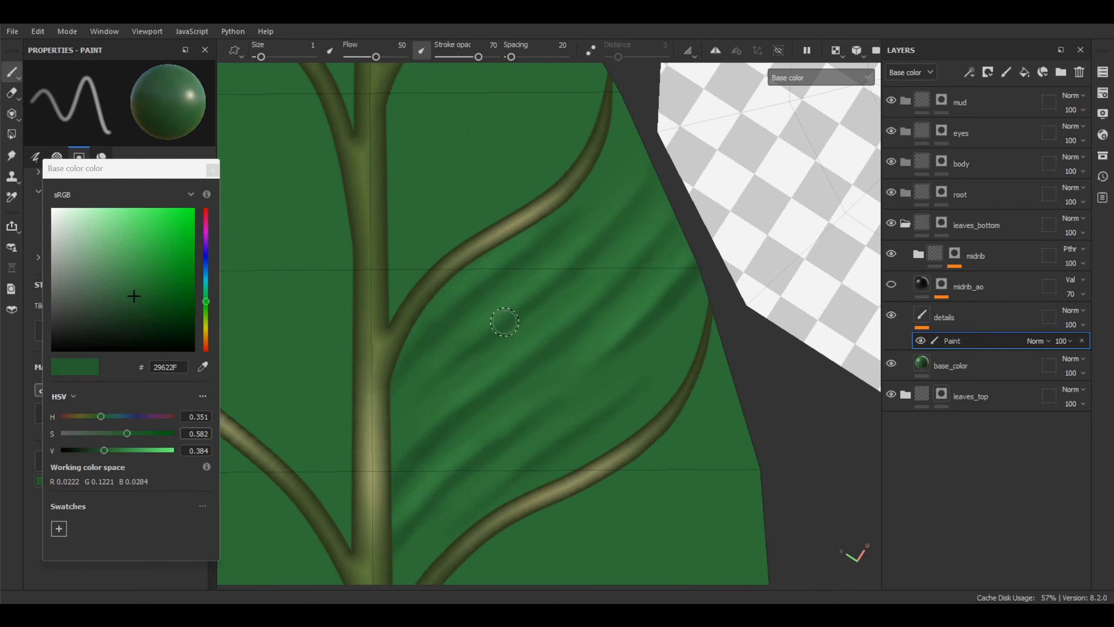
pyautogui.keyDown('alt'); pyautogui.moveTo(509, 353); pyautogui.dragTo(597, 238, button='right'); pyautogui.keyUp('alt')
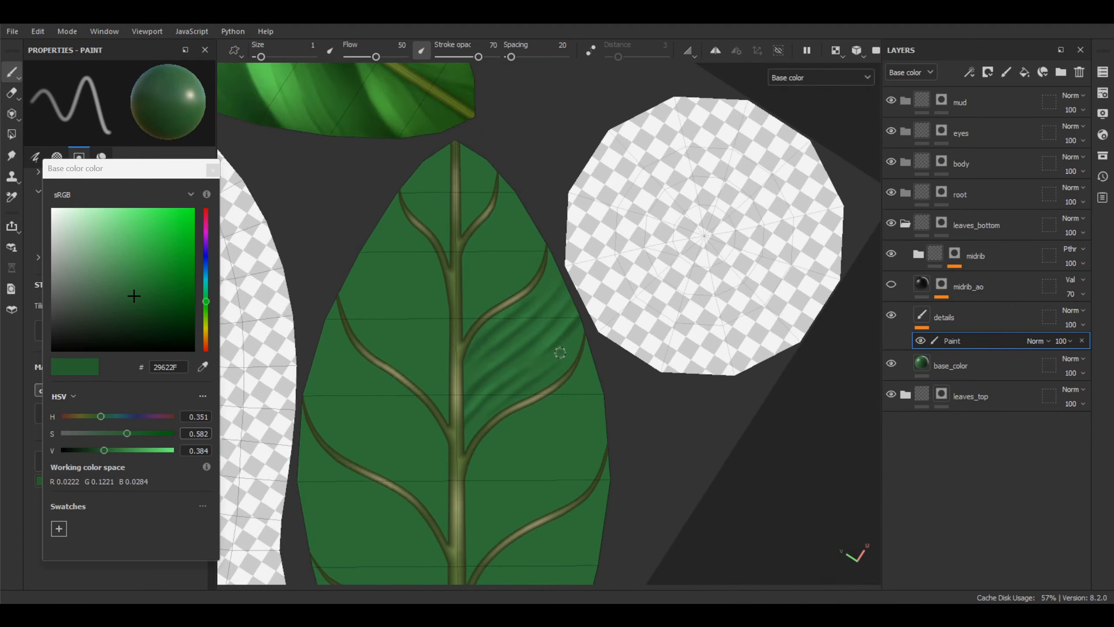
pyautogui.keyDown('alt'); pyautogui.moveTo(581, 336); pyautogui.dragTo(605, 284, button='middle'); pyautogui.keyUp('alt')
pyautogui.keyDown('alt'); pyautogui.moveTo(605, 283); pyautogui.dragTo(614, 252, button='right'); pyautogui.keyUp('alt')
pyautogui.keyDown('alt'); pyautogui.moveTo(572, 290); pyautogui.dragTo(578, 269, button='middle'); pyautogui.keyUp('alt')
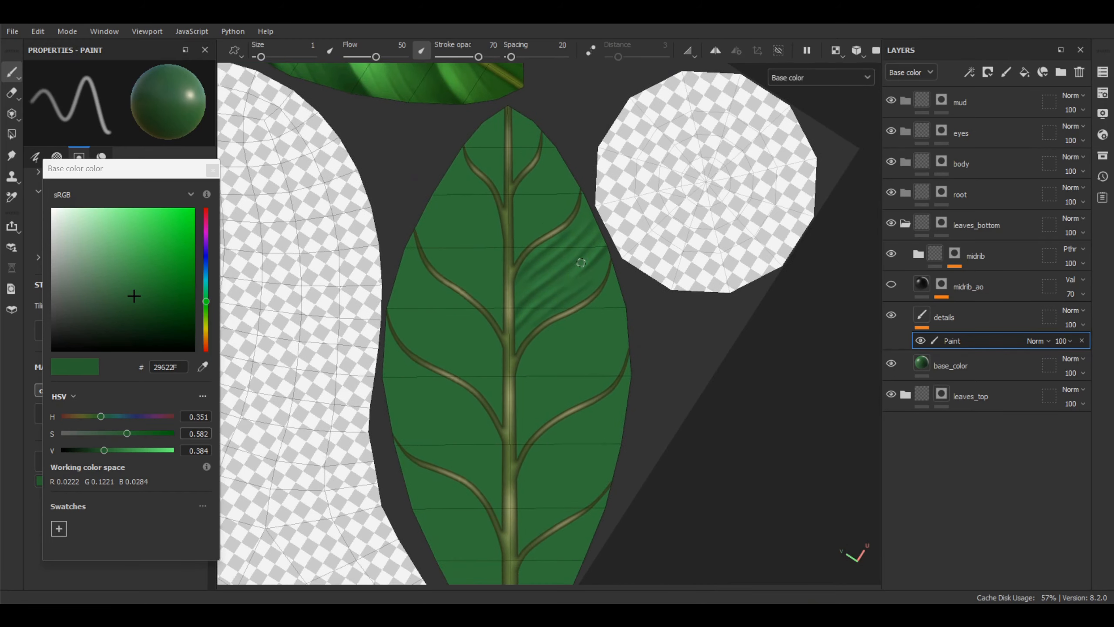
pyautogui.keyDown('alt'); pyautogui.moveTo(587, 310); pyautogui.dragTo(579, 354, button='right'); pyautogui.keyUp('alt')
pyautogui.keyDown('alt'); pyautogui.moveTo(609, 328); pyautogui.dragTo(623, 326, button='middle'); pyautogui.keyUp('alt')
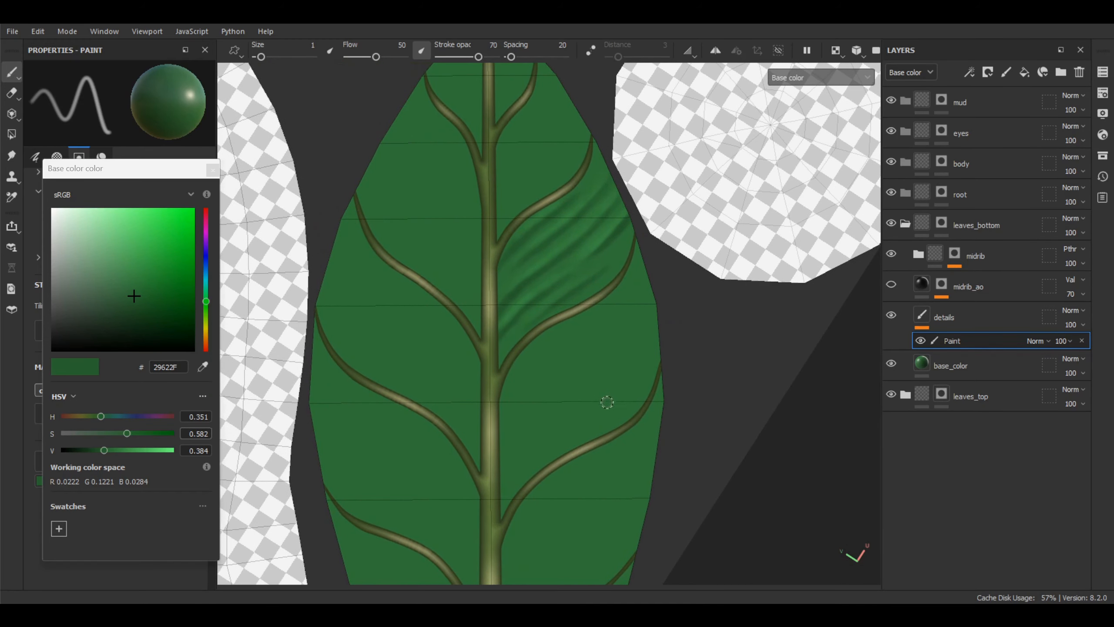
pyautogui.keyDown('alt'); pyautogui.moveTo(594, 440); pyautogui.dragTo(599, 380, button='middle'); pyautogui.keyUp('alt')
pyautogui.keyDown('alt'); pyautogui.moveTo(633, 325); pyautogui.dragTo(607, 364, button='middle'); pyautogui.keyUp('alt')
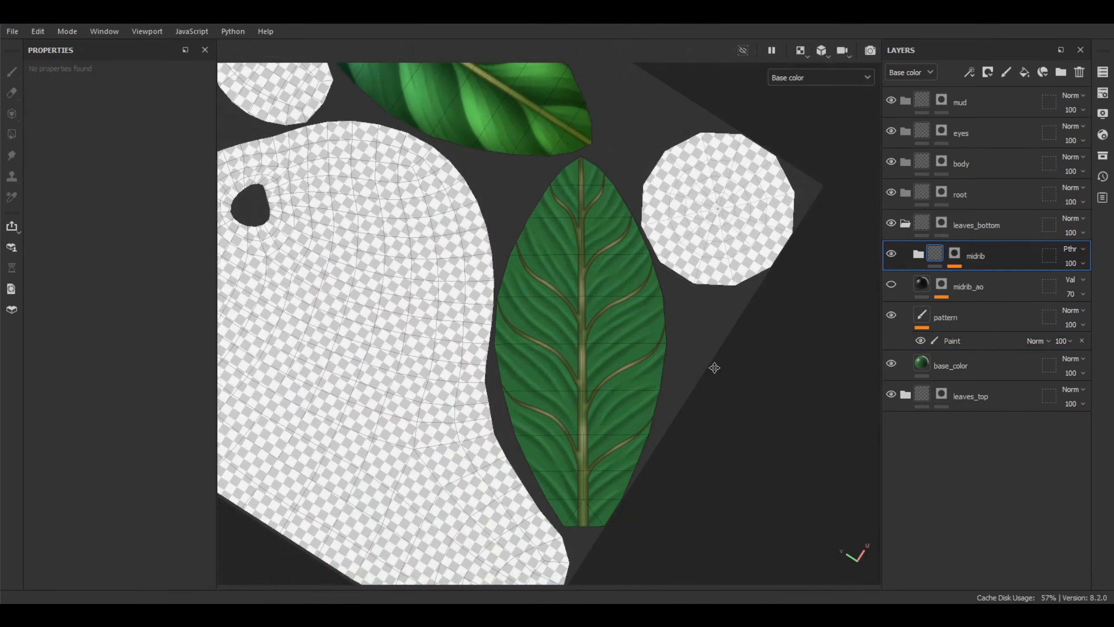
# - Lower the pattern layer's opacity to 50
pyautogui.keyDown('alt'); pyautogui.moveTo(717, 368); pyautogui.dragTo(723, 375, button='middle'); pyautogui.keyUp('alt')
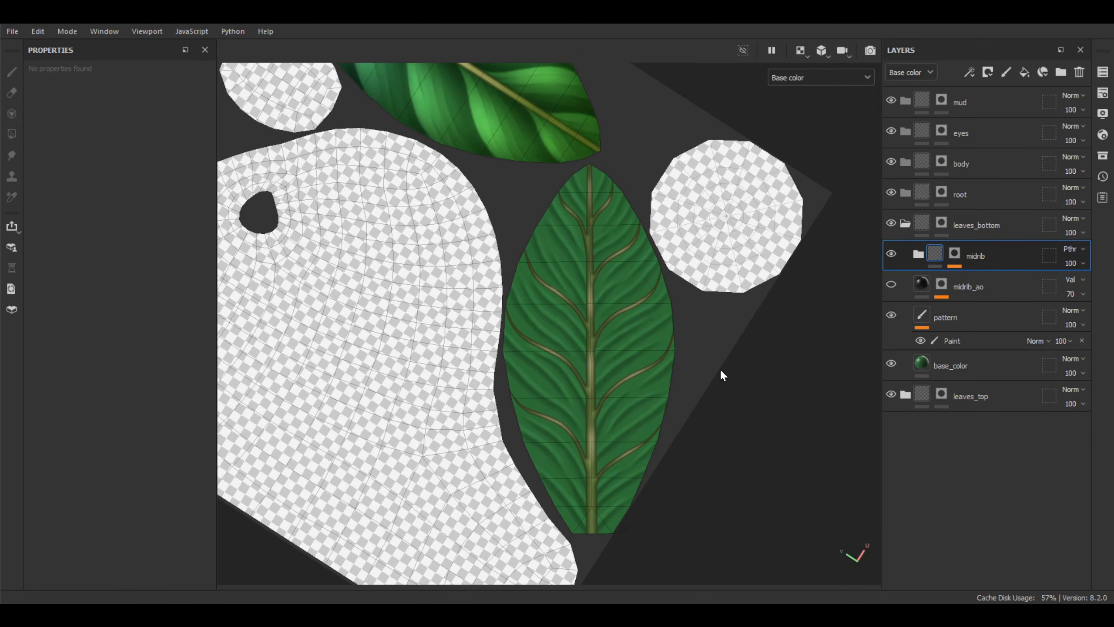
pyautogui.click(1066, 341)
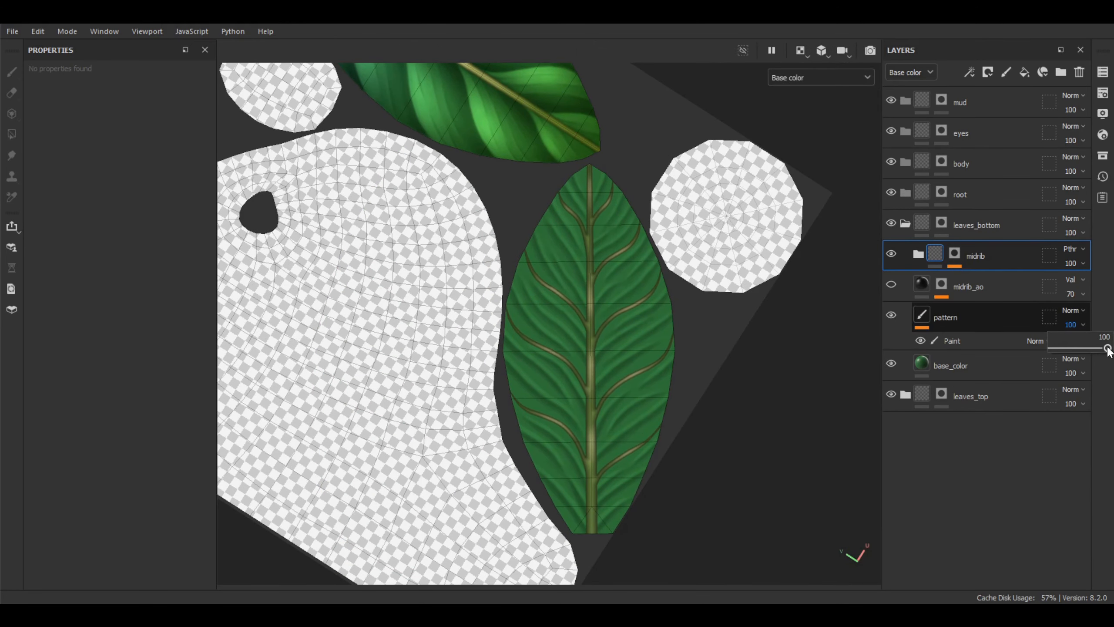
pyautogui.moveTo(1108, 351); pyautogui.dragTo(1092, 348)
pyautogui.write('50')
pyautogui.press('Return')
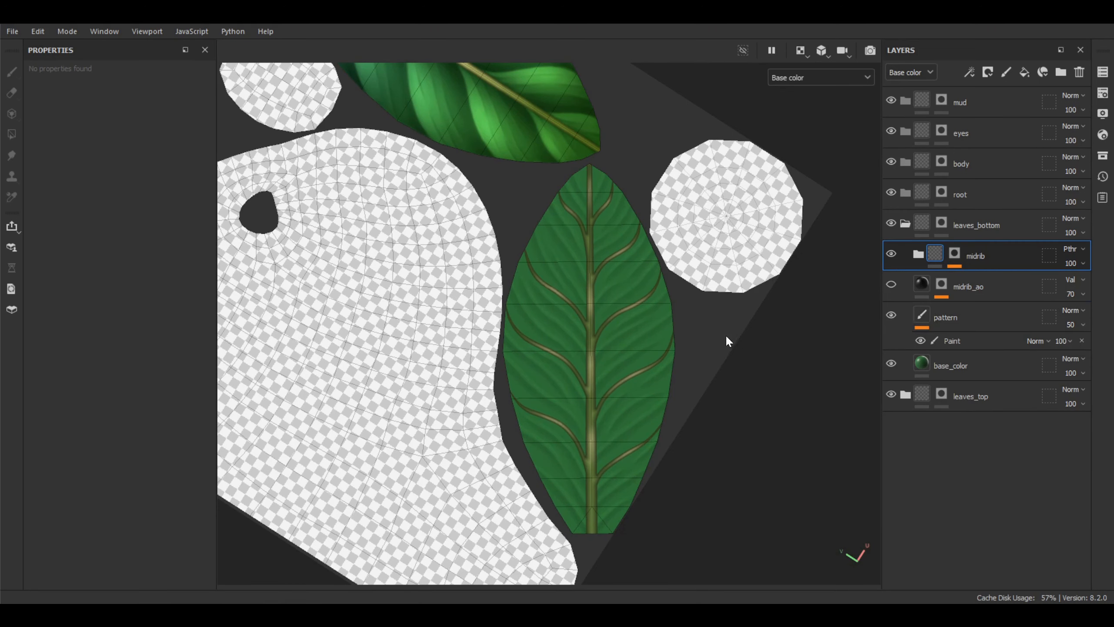
# - Switch to the 3D-only view and examine the softened pattern on the undersides of both leaves
pyautogui.keyDown('alt'); pyautogui.moveTo(618, 286); pyautogui.dragTo(628, 302, button='middle'); pyautogui.keyUp('alt')
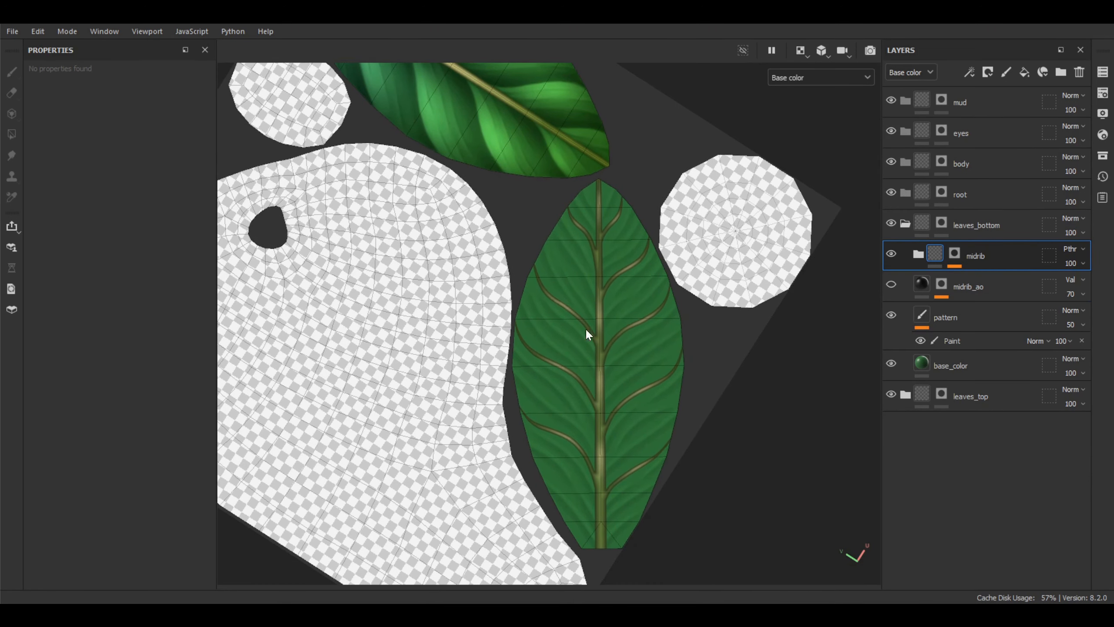
pyautogui.press('F2')
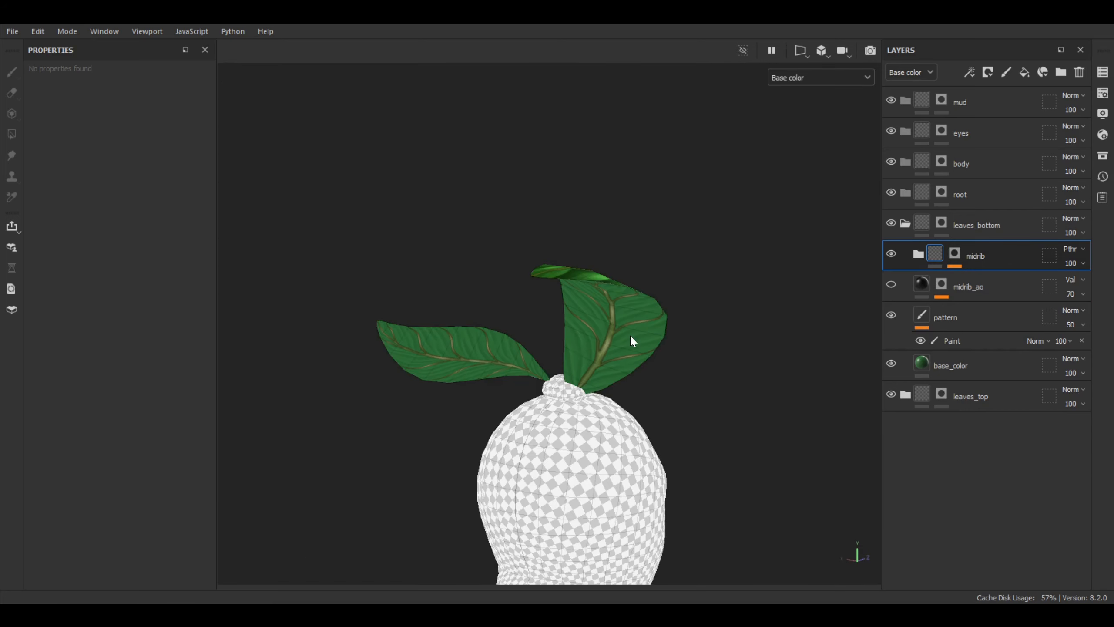
pyautogui.moveTo(705, 378)
pyautogui.keyDown('alt'); pyautogui.mouseDown()
pyautogui.moveTo(702, 316)
pyautogui.moveTo(682, 375)
pyautogui.moveTo(711, 362)
pyautogui.mouseUp(); pyautogui.keyUp('alt')
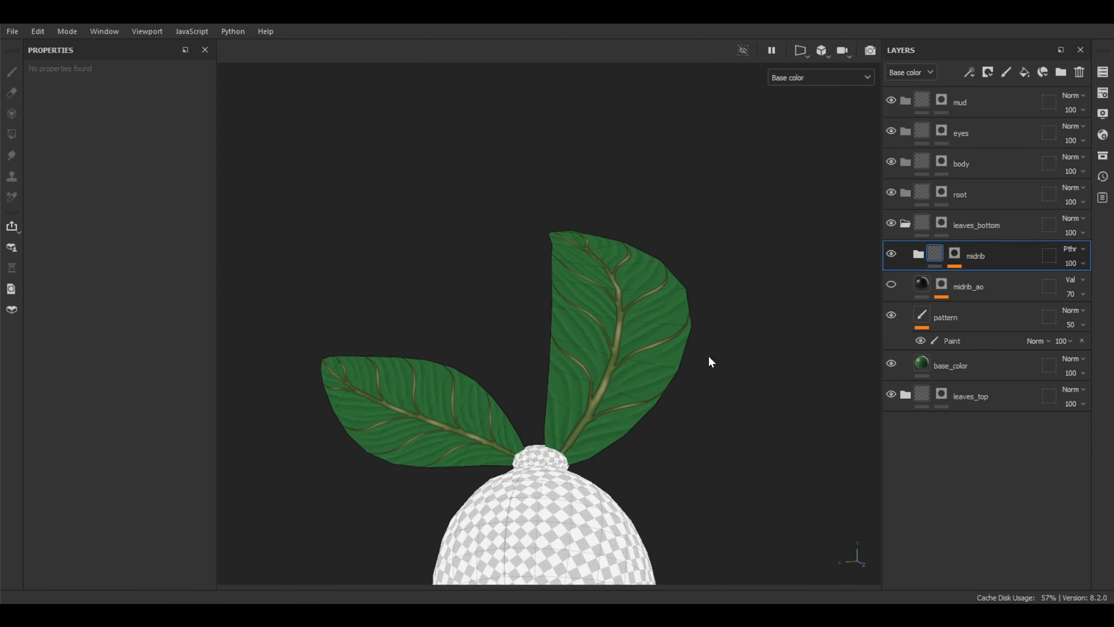
pyautogui.moveTo(745, 320)
pyautogui.keyDown('alt'); pyautogui.mouseDown()
pyautogui.moveTo(644, 356)
pyautogui.moveTo(692, 333)
pyautogui.moveTo(694, 373)
pyautogui.moveTo(760, 338)
pyautogui.moveTo(750, 336)
pyautogui.mouseUp(); pyautogui.keyUp('alt')
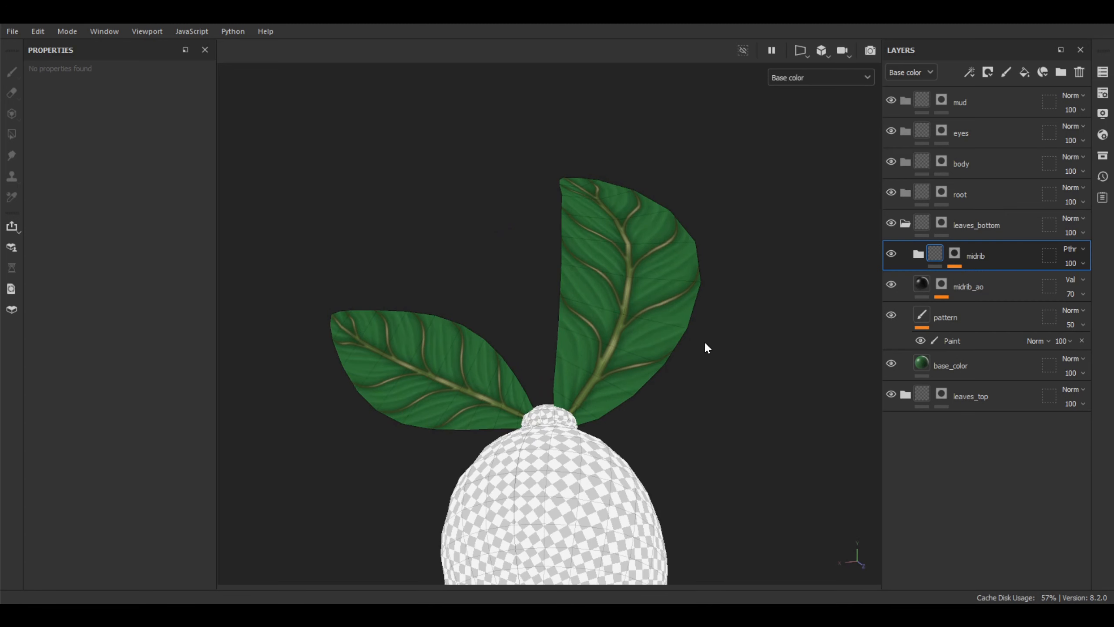
# - Return to the 2D-only view and add a fill layer named gr_bottom above the midrib folder in leaves_bottom
pyautogui.press('F3')
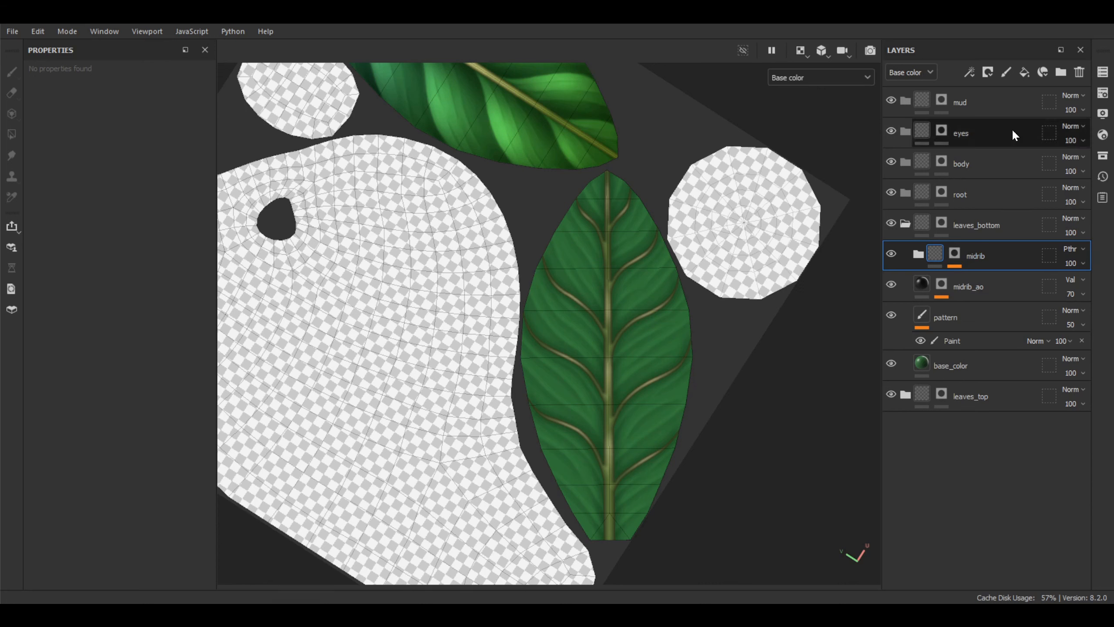
pyautogui.click(1024, 72)
pyautogui.doubleClick(949, 258)
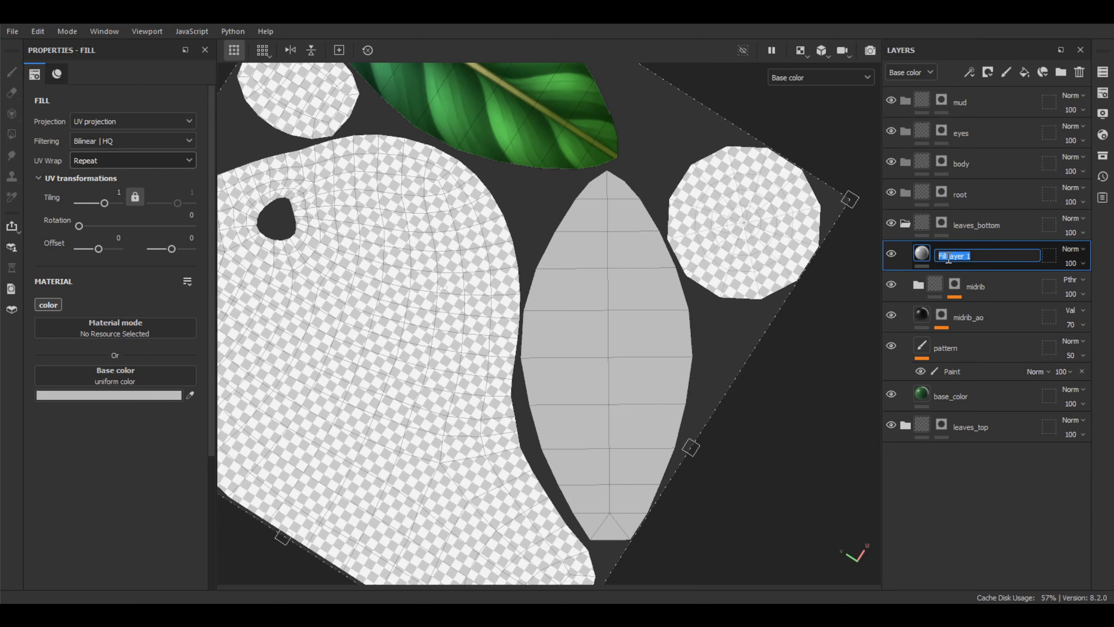
pyautogui.write('gr_bottom')
pyautogui.press('Return')
# - Change the base colour of gr_bottom to a bright, saturated blue
pyautogui.click(127, 396)
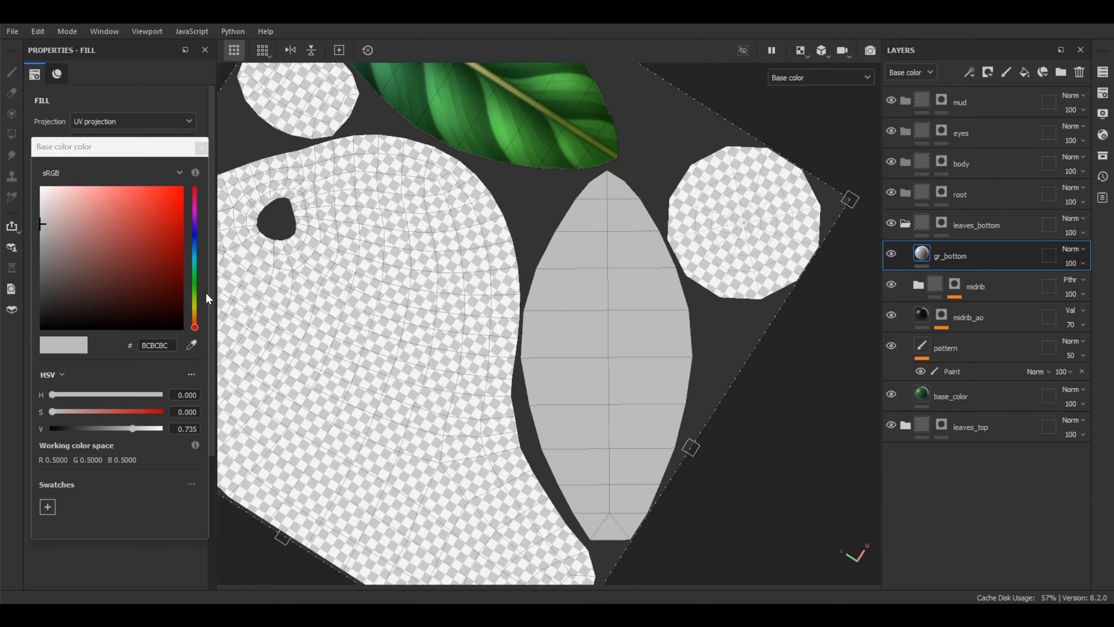
pyautogui.click(194, 228)
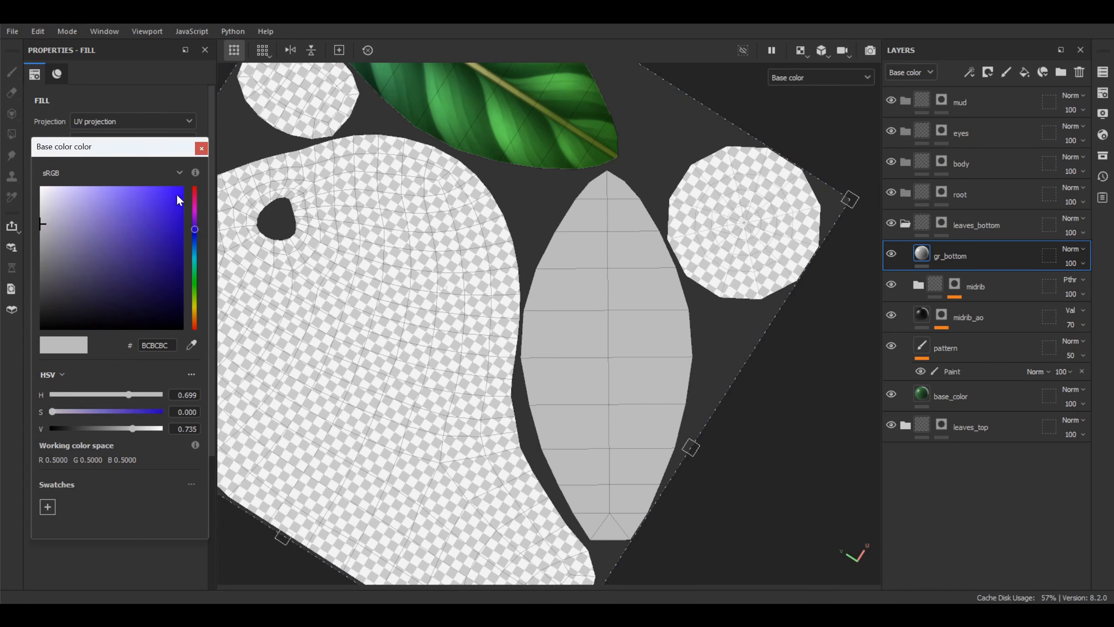
pyautogui.moveTo(175, 195); pyautogui.dragTo(206, 163)
pyautogui.click(202, 148)
# - Give gr_bottom a black mask and set its blending mode to Overlay
pyautogui.rightClick(921, 254)
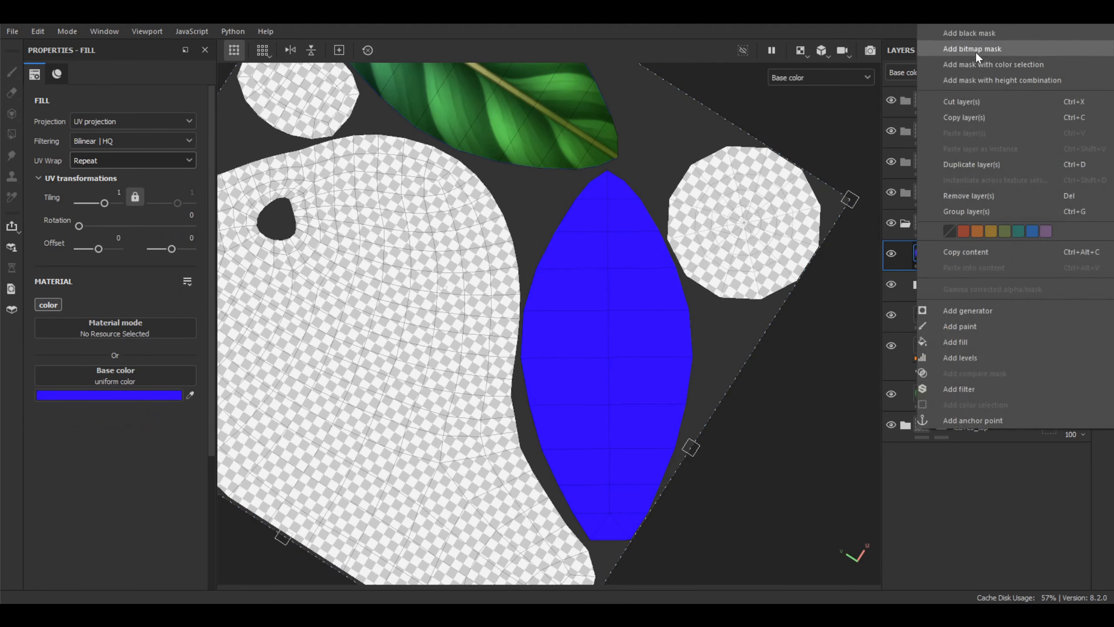
pyautogui.click(974, 34)
pyautogui.click(1070, 249)
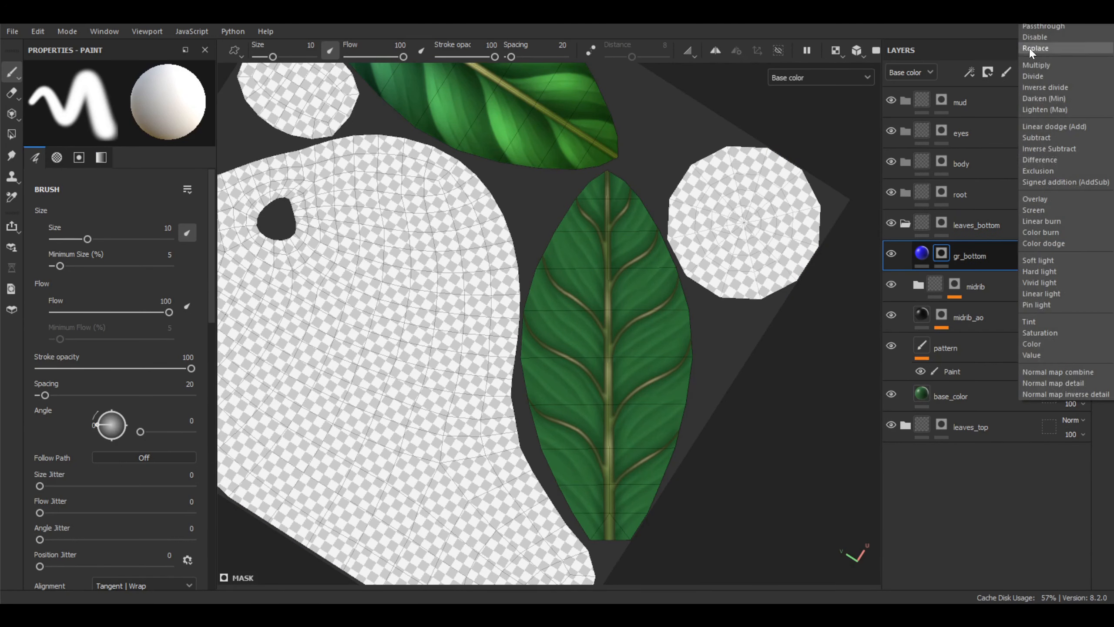
pyautogui.click(1041, 198)
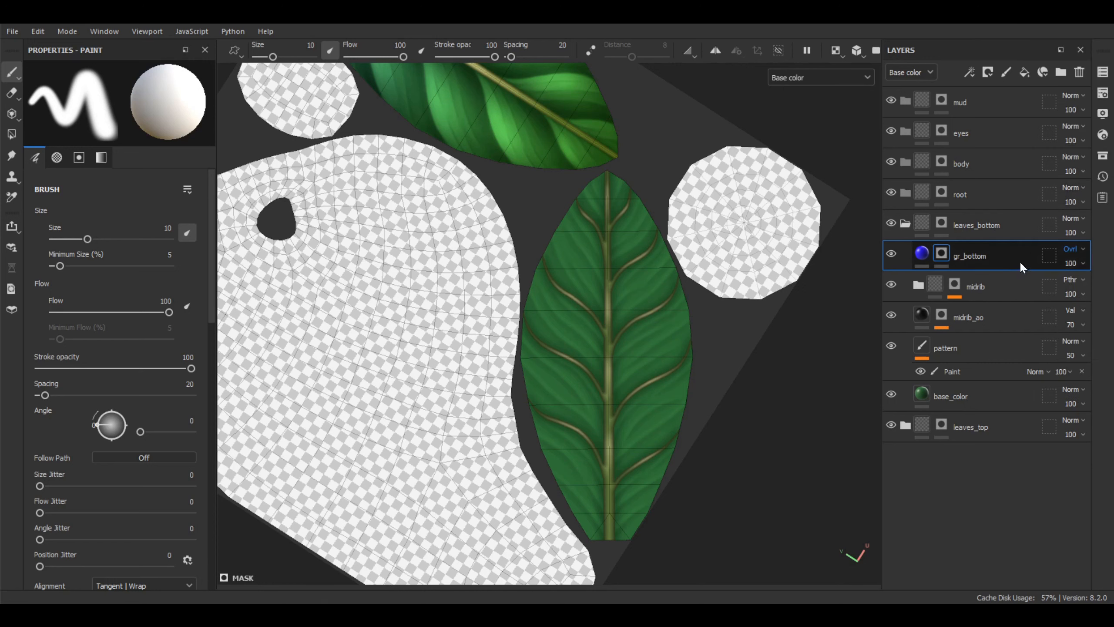
# - Add a fill effect to the gr_bottom mask and assign Gradient Linear 1 as its grayscale
pyautogui.rightClick(941, 255)
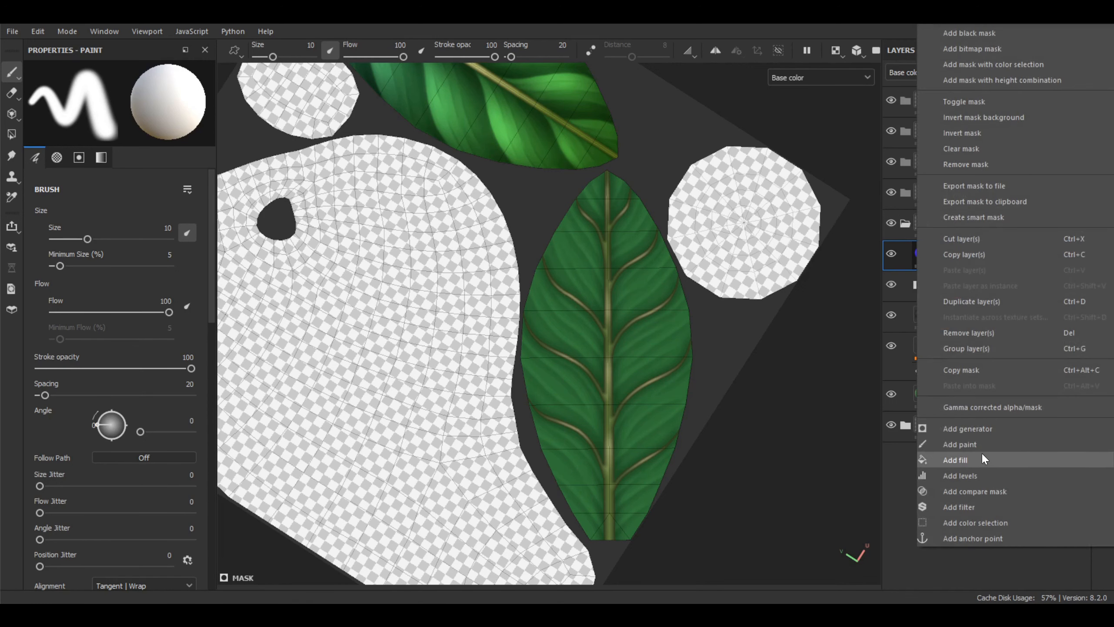
pyautogui.click(965, 460)
pyautogui.click(131, 310)
pyautogui.click(167, 371)
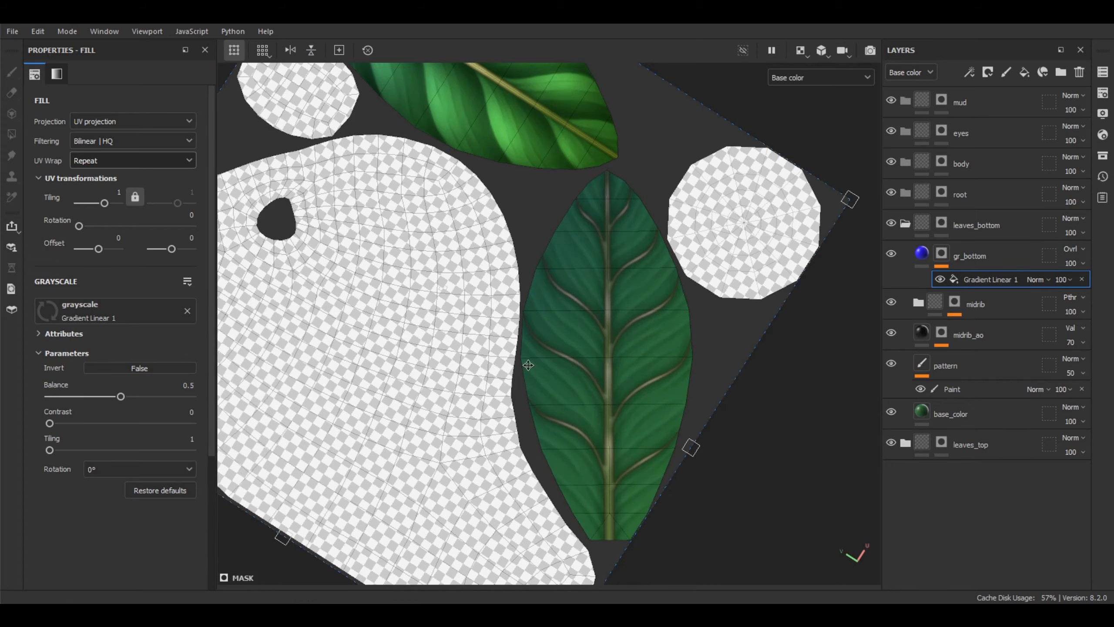
# - Rotate the mask gradient to about 304° and scale and move its frame to fit the leaf, with the blue strongest at the tip
pyautogui.keyDown('alt'); pyautogui.moveTo(684, 246); pyautogui.dragTo(734, 320); pyautogui.keyUp('alt')
pyautogui.moveTo(800, 232); pyautogui.dragTo(713, 485)
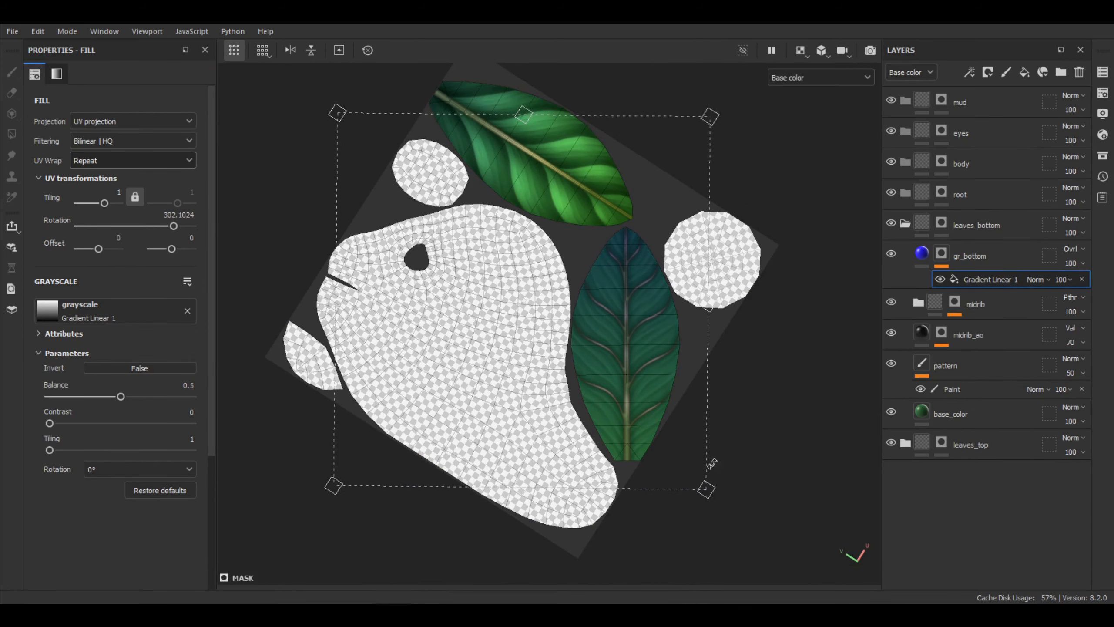
pyautogui.moveTo(708, 305); pyautogui.dragTo(684, 303)
pyautogui.moveTo(336, 306); pyautogui.dragTo(567, 297)
pyautogui.moveTo(631, 112); pyautogui.dragTo(628, 223)
pyautogui.moveTo(625, 488); pyautogui.dragTo(635, 461)
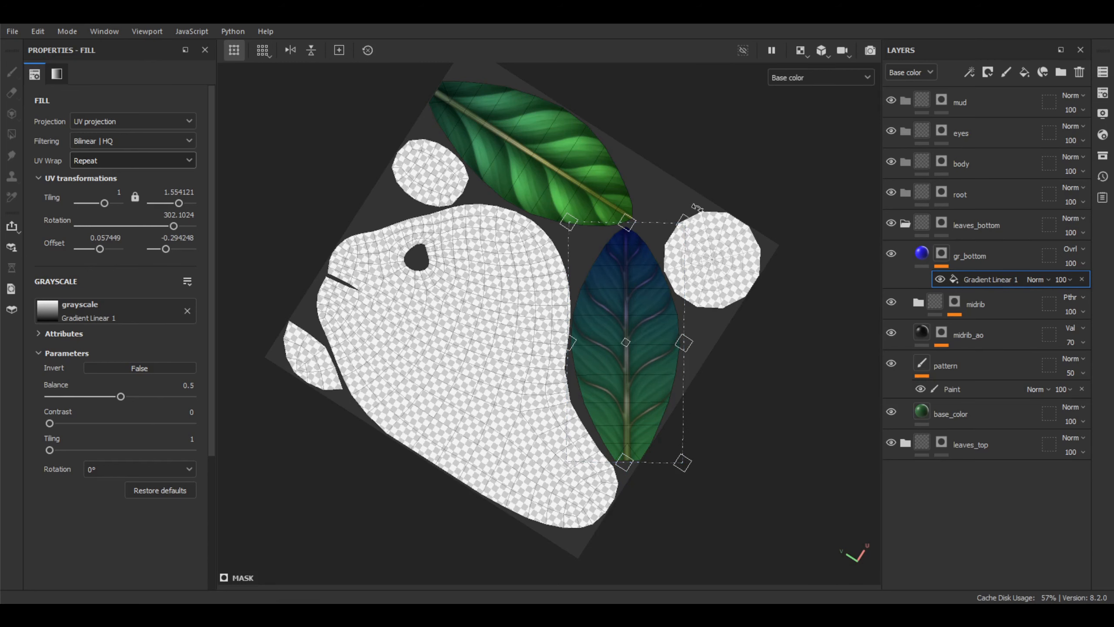
pyautogui.scroll(5, 675, 307)
pyautogui.moveTo(633, 326); pyautogui.dragTo(639, 328)
pyautogui.moveTo(707, 158); pyautogui.dragTo(704, 156)
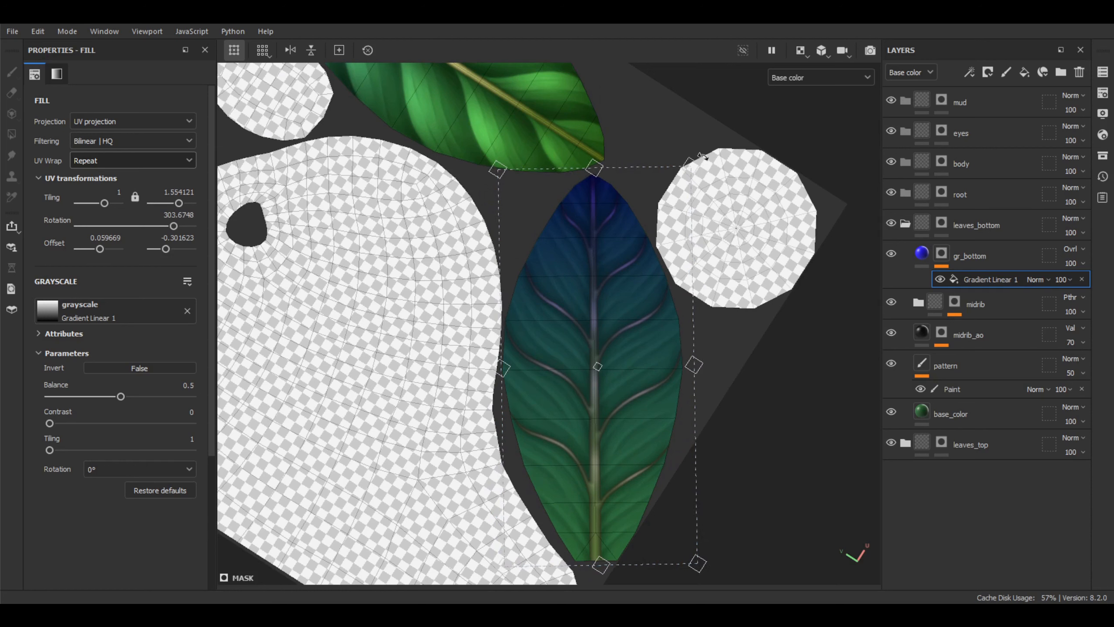
# - Narrow the gradient frame to the leaf's width, set its UV wrap to None and invert the gradient
pyautogui.moveTo(692, 355); pyautogui.dragTo(685, 356)
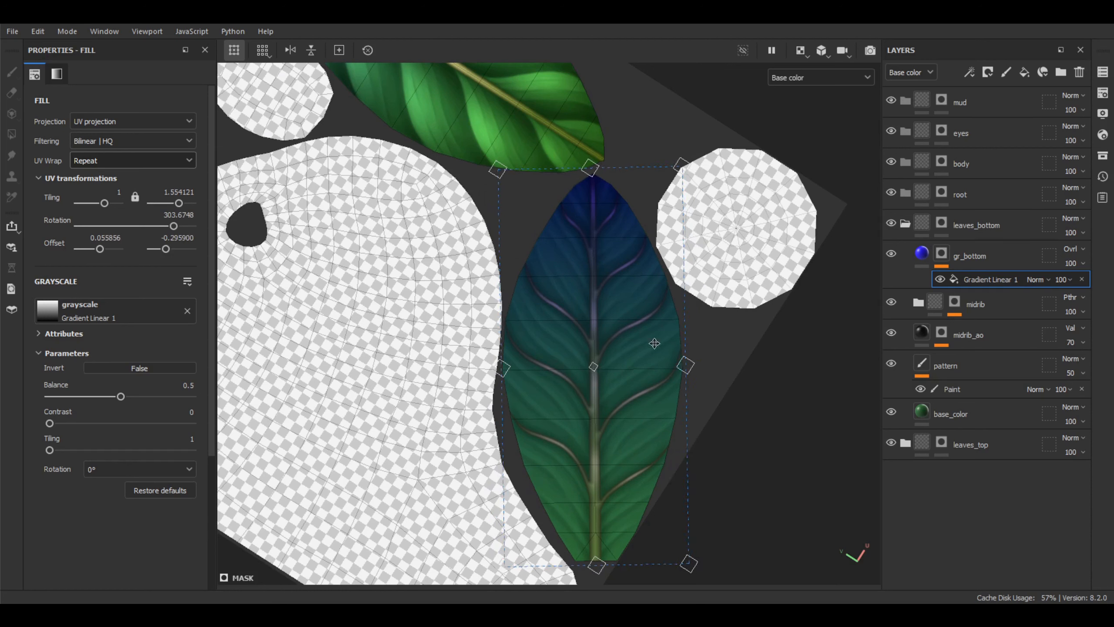
pyautogui.moveTo(605, 337); pyautogui.dragTo(606, 337)
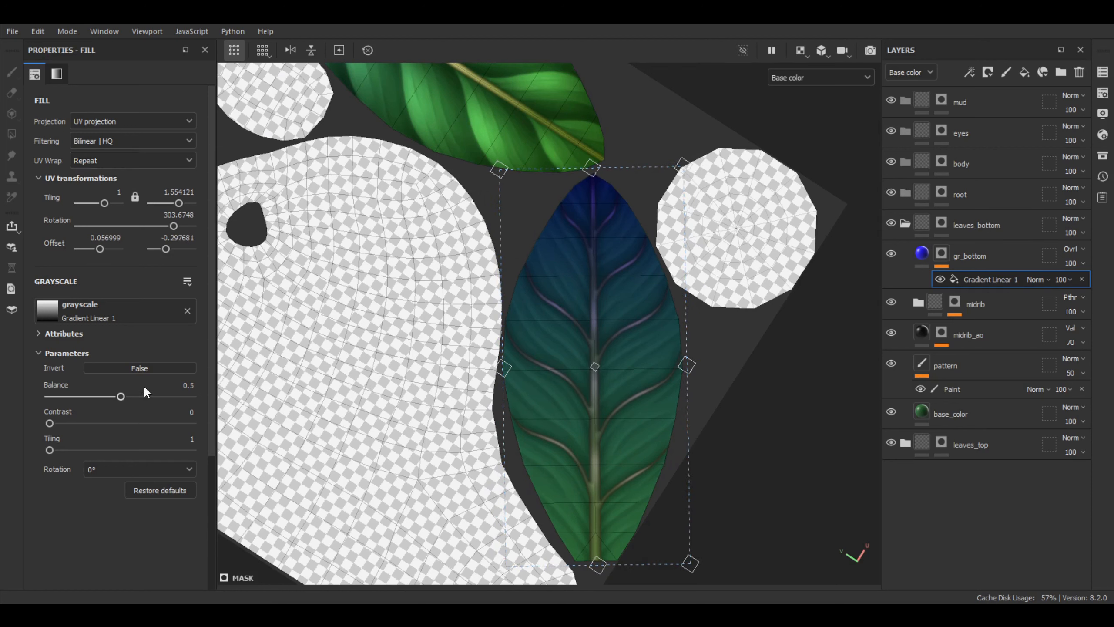
pyautogui.click(130, 157)
pyautogui.click(97, 172)
pyautogui.click(140, 368)
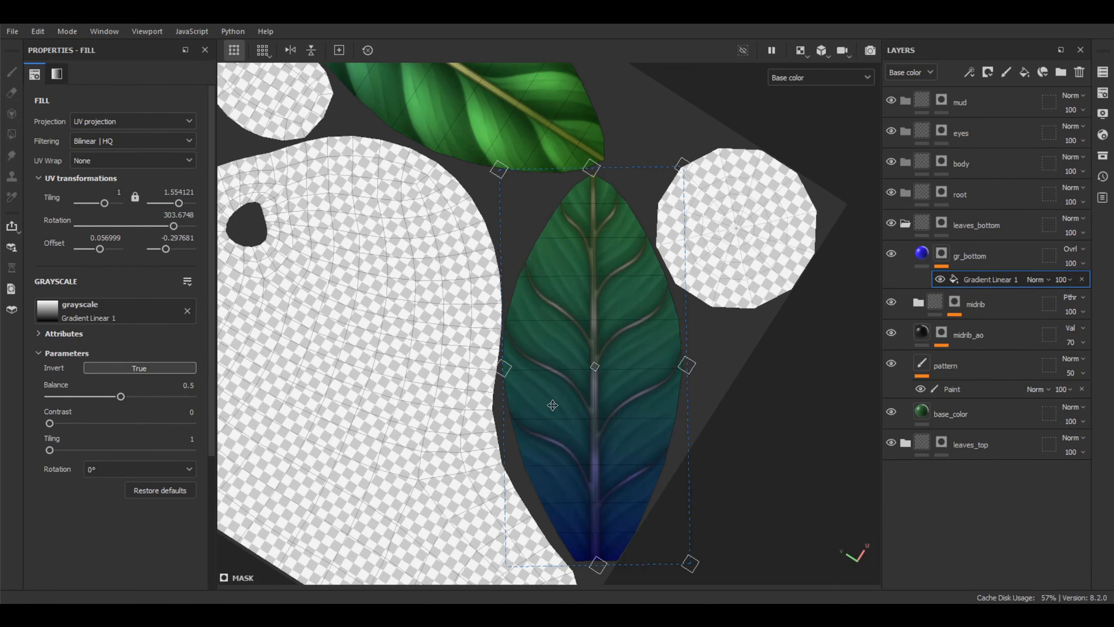
# - Lower the gr_bottom layer's opacity to 50 for a subtler blue tint on the leaves
pyautogui.scroll(-3, 625, 359)
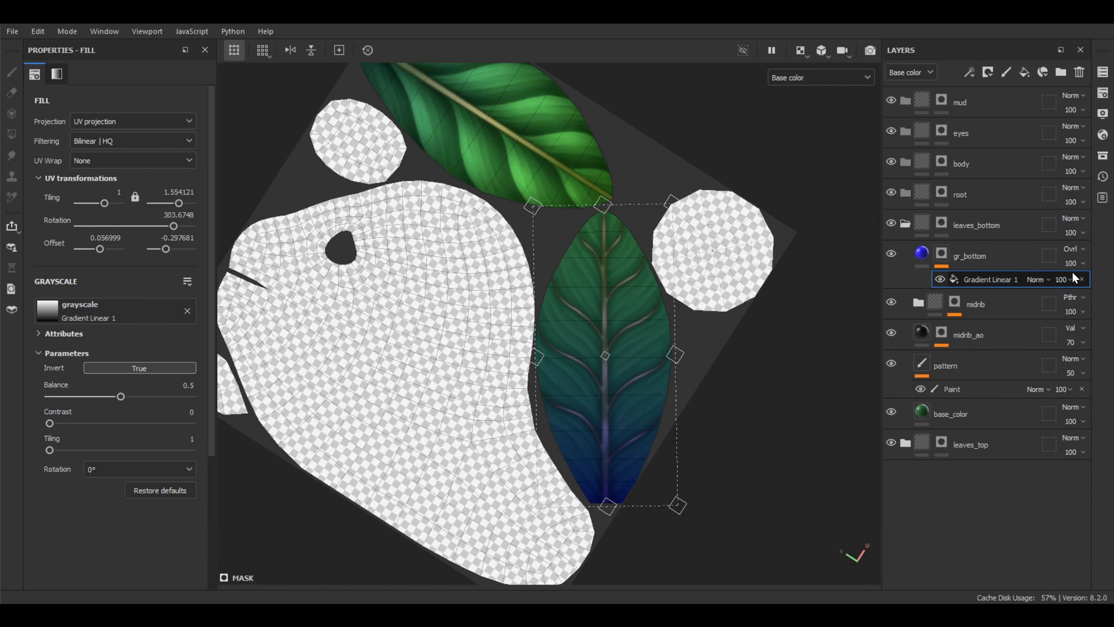
pyautogui.click(1104, 275)
pyautogui.write('5')
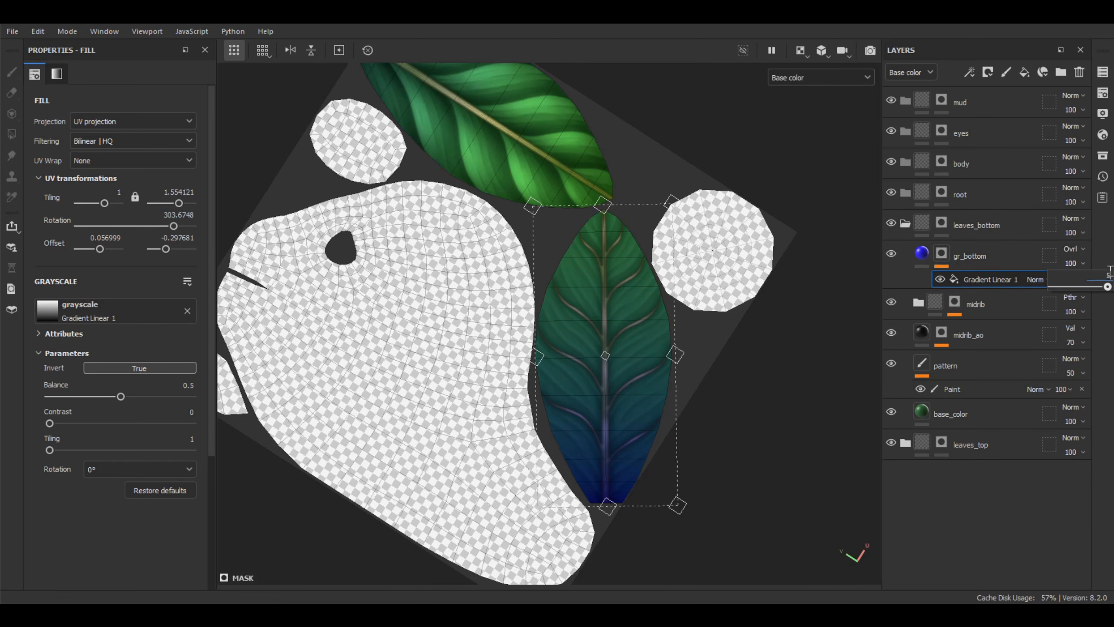
pyautogui.write('0')
pyautogui.press('Return')
pyautogui.press('F2')
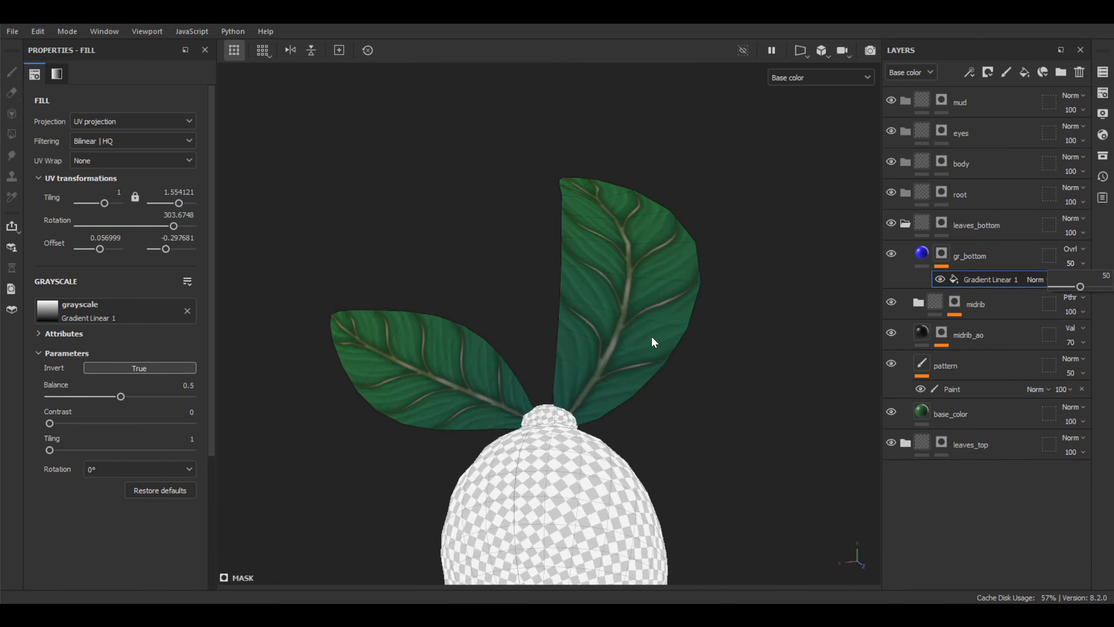
pyautogui.moveTo(728, 329)
pyautogui.keyDown('alt'); pyautogui.mouseDown()
pyautogui.moveTo(719, 352)
pyautogui.moveTo(609, 368)
pyautogui.moveTo(651, 350)
pyautogui.moveTo(733, 348)
pyautogui.moveTo(674, 361)
pyautogui.moveTo(729, 427)
pyautogui.moveTo(490, 365)
pyautogui.moveTo(532, 316)
pyautogui.moveTo(739, 267)
pyautogui.moveTo(716, 297)
pyautogui.moveTo(764, 311)
pyautogui.moveTo(736, 286)
pyautogui.moveTo(768, 279)
pyautogui.moveTo(722, 308)
pyautogui.mouseUp(); pyautogui.keyUp('alt')
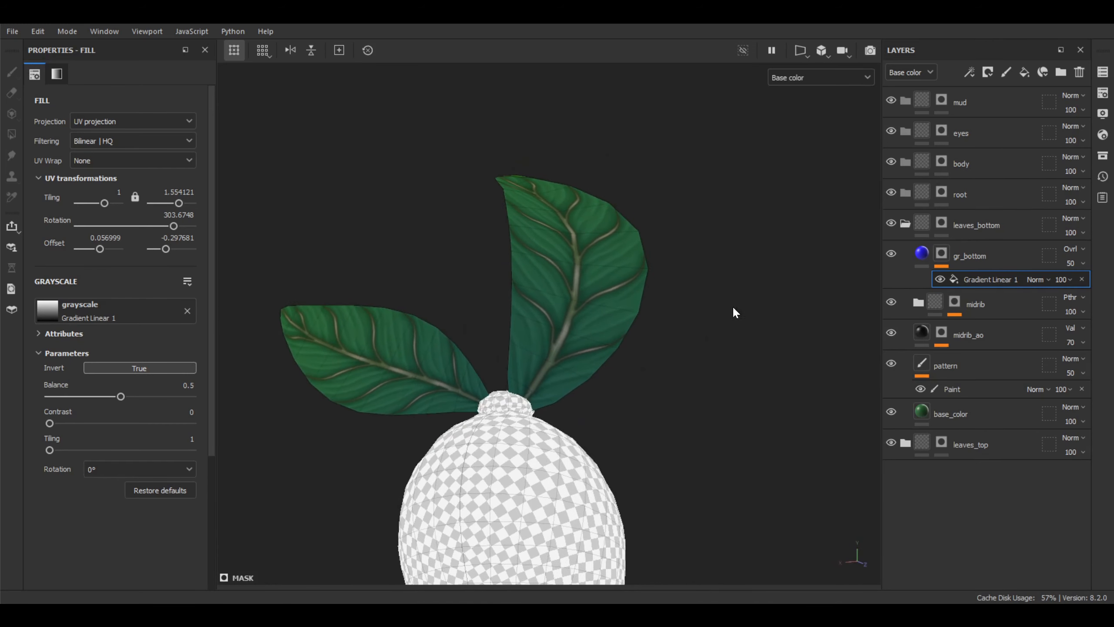
# - Move the gr_bottom layer below the midrib folder so the blue gradient does not tint the veins
pyautogui.click(924, 260)
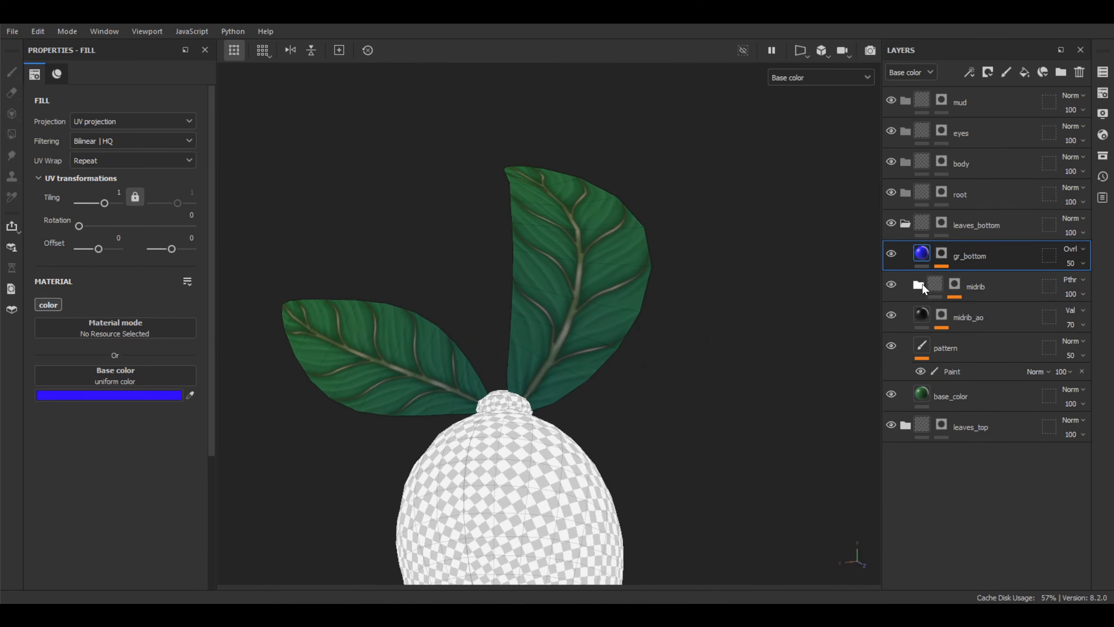
pyautogui.moveTo(991, 259); pyautogui.dragTo(990, 298)
pyautogui.keyDown('alt'); pyautogui.moveTo(702, 272); pyautogui.dragTo(687, 259); pyautogui.keyUp('alt')
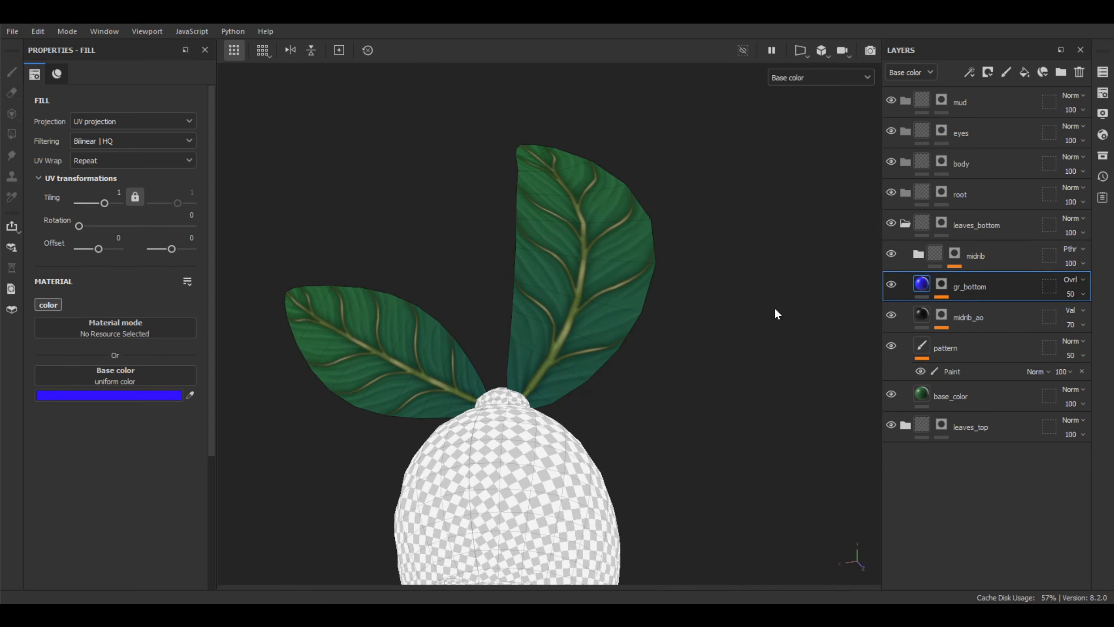
pyautogui.keyDown('alt'); pyautogui.moveTo(733, 300); pyautogui.dragTo(827, 312); pyautogui.keyUp('alt')
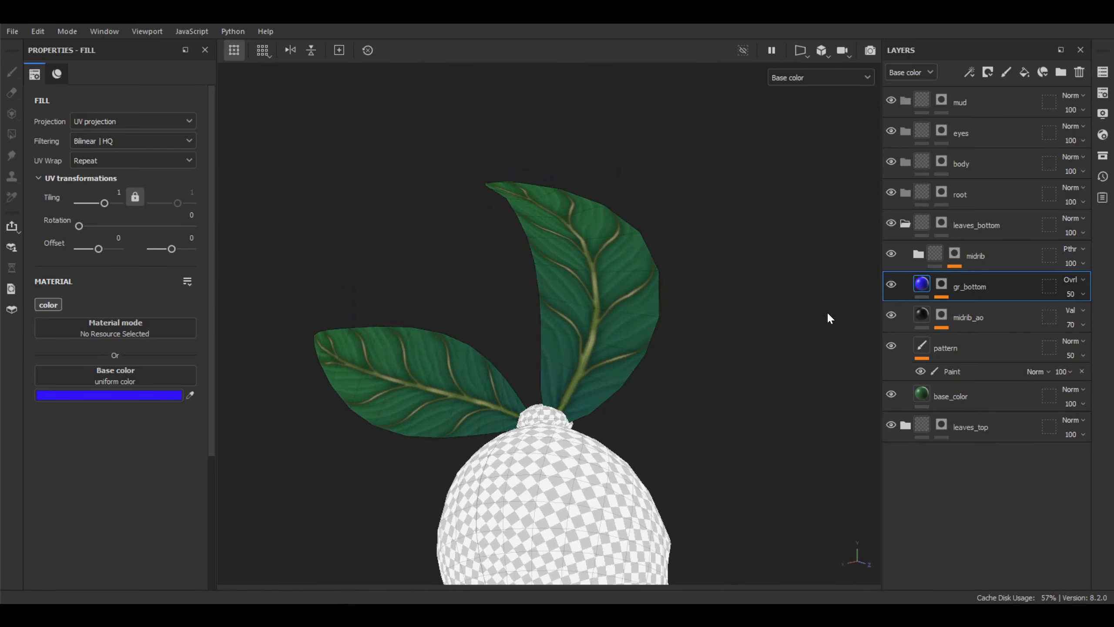
# - Compare the leaf undersides with gr_bottom hidden and shown, and examine the gradient on the model and in the UV layout
pyautogui.click(891, 285)
pyautogui.click(891, 285)
pyautogui.click(891, 284)
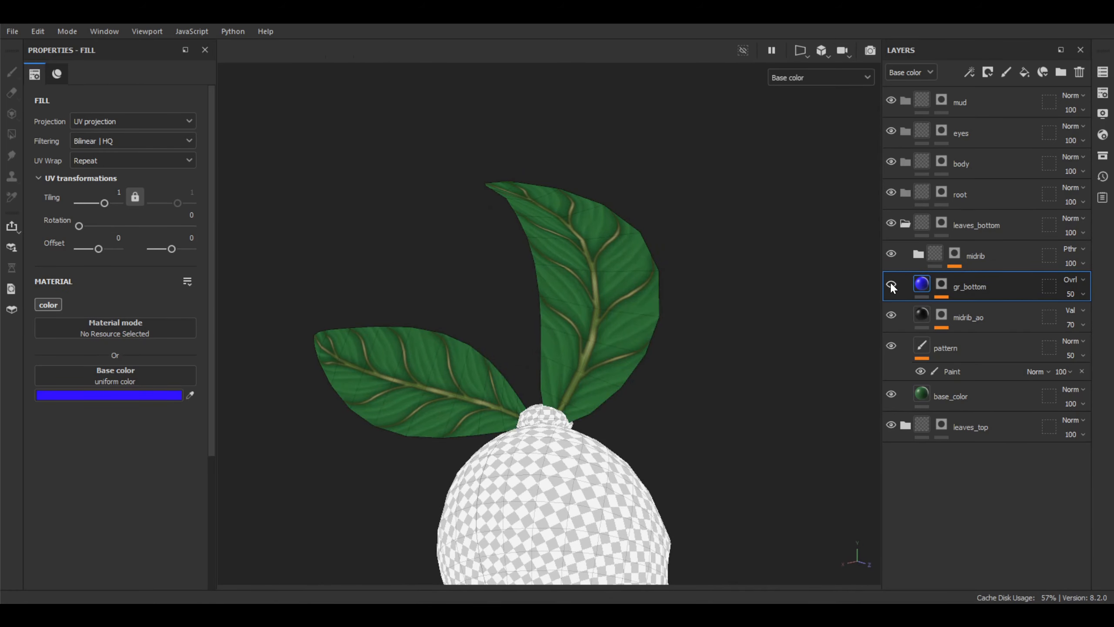
pyautogui.click(891, 284)
pyautogui.click(891, 285)
pyautogui.click(891, 285)
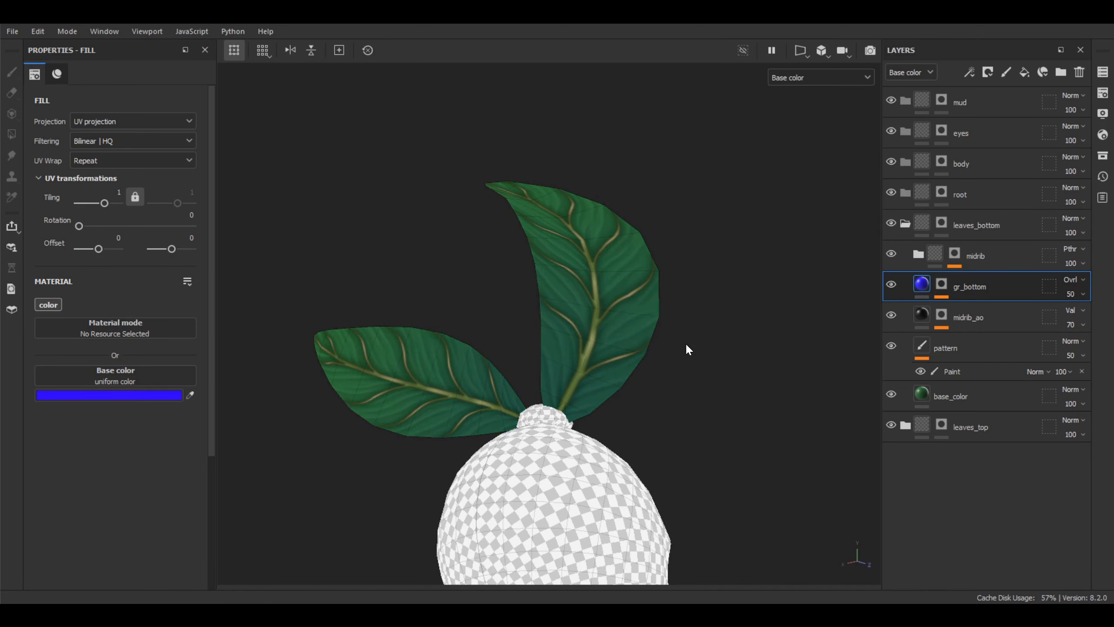
pyautogui.keyDown('alt'); pyautogui.moveTo(687, 345); pyautogui.dragTo(675, 358); pyautogui.keyUp('alt')
pyautogui.press('F3')
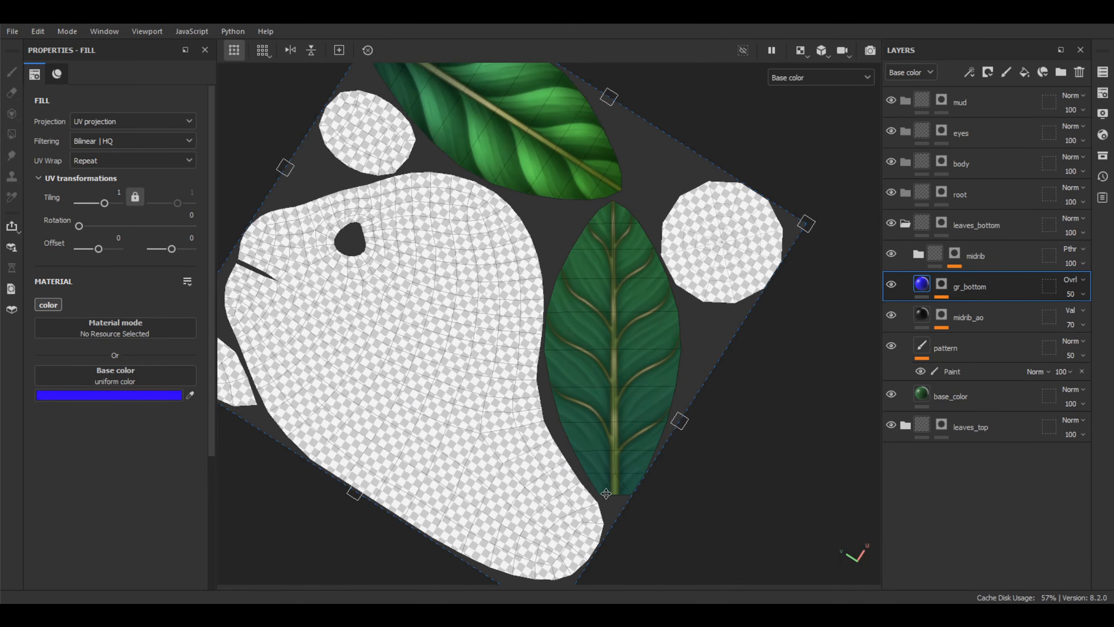
pyautogui.press('F2')
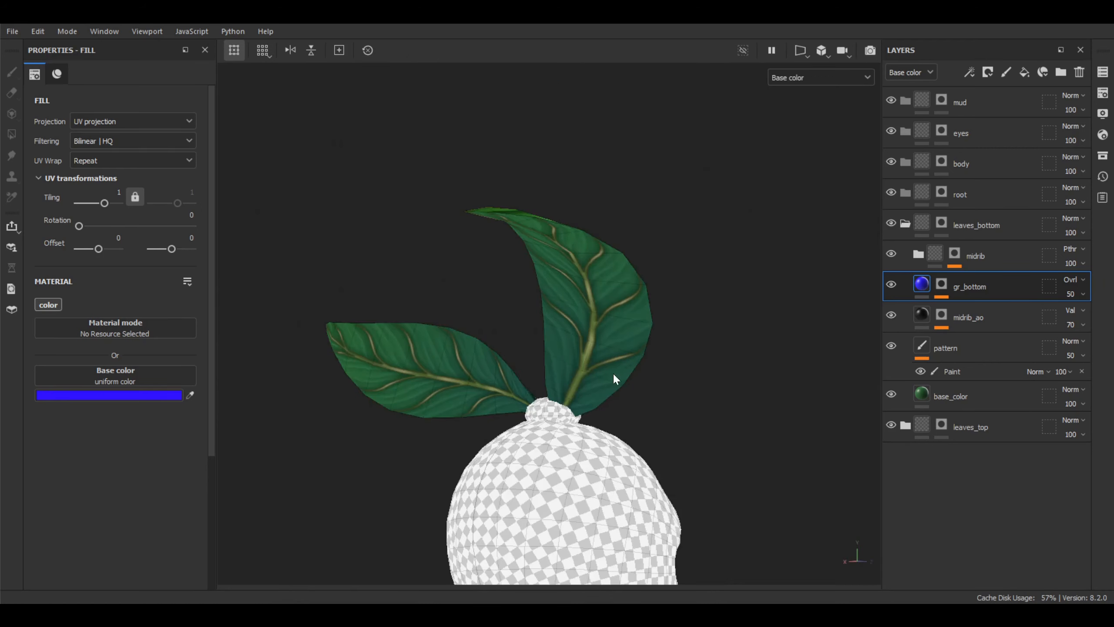
pyautogui.keyDown('alt'); pyautogui.moveTo(614, 375); pyautogui.dragTo(562, 404); pyautogui.keyUp('alt')
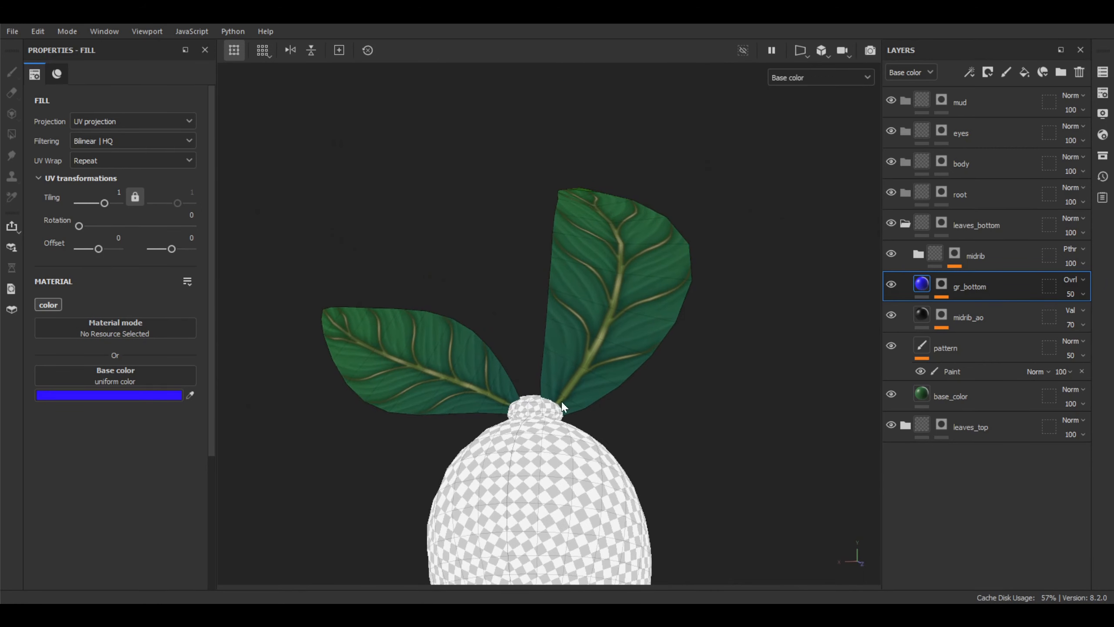
pyautogui.keyDown('alt'); pyautogui.moveTo(683, 411); pyautogui.dragTo(532, 349); pyautogui.keyUp('alt')
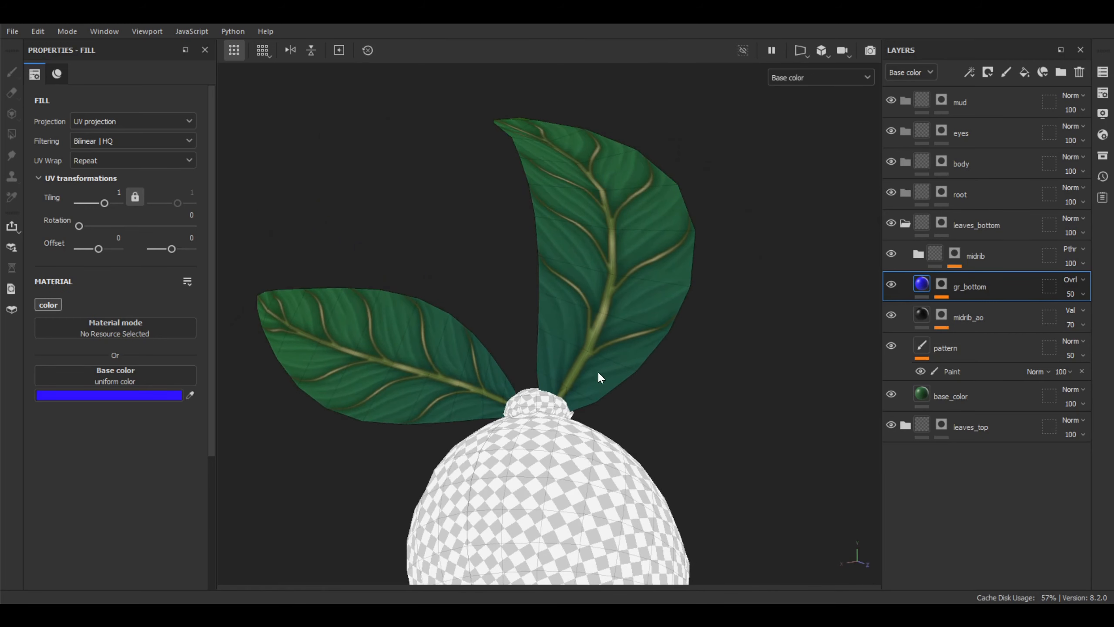
pyautogui.keyDown('alt'); pyautogui.moveTo(600, 378); pyautogui.dragTo(667, 368); pyautogui.keyUp('alt')
# - Duplicate gr_bottom above the midrib folder and rename the copy ao_bottom
pyautogui.press('F3')
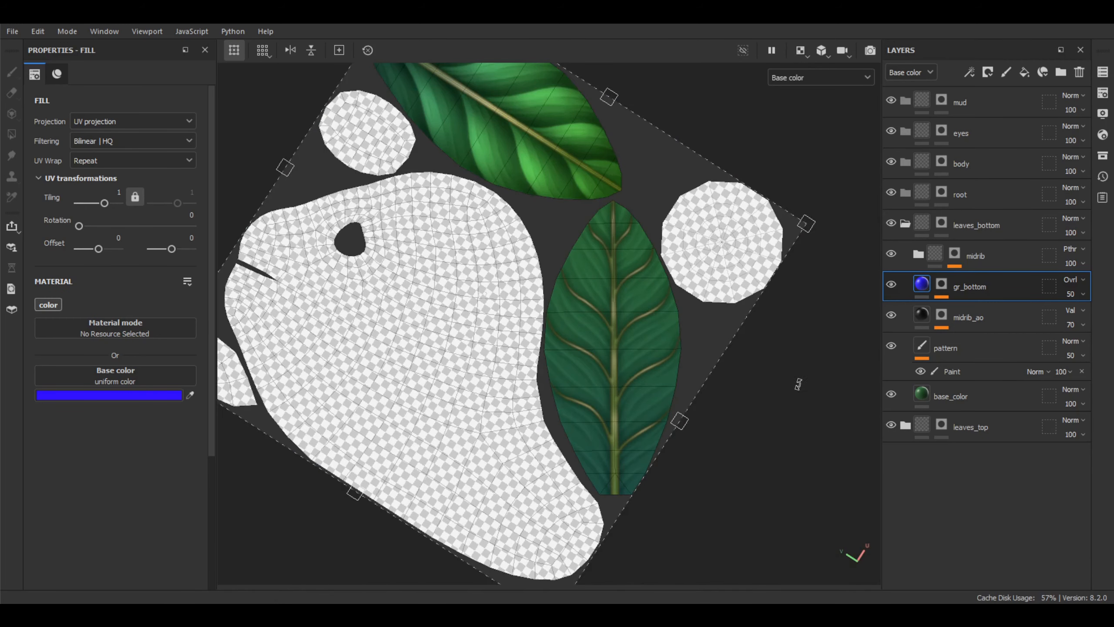
pyautogui.keyDown('ctrl'); pyautogui.moveTo(975, 285); pyautogui.dragTo(974, 239); pyautogui.keyUp('ctrl')
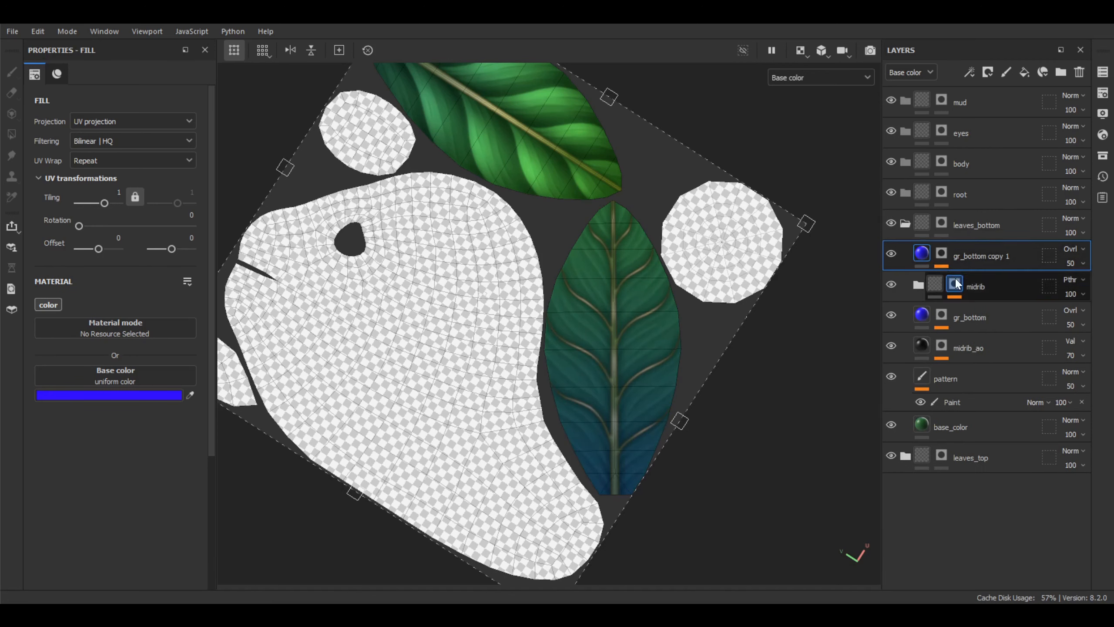
pyautogui.doubleClick(973, 257)
pyautogui.write('ao_bottom')
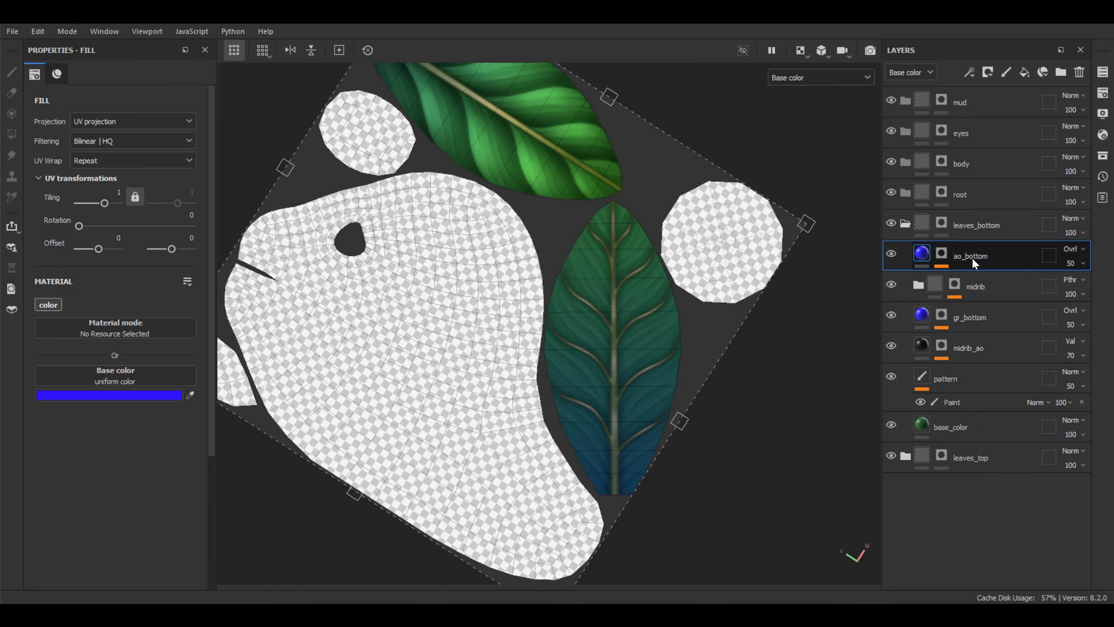
pyautogui.press('Return')
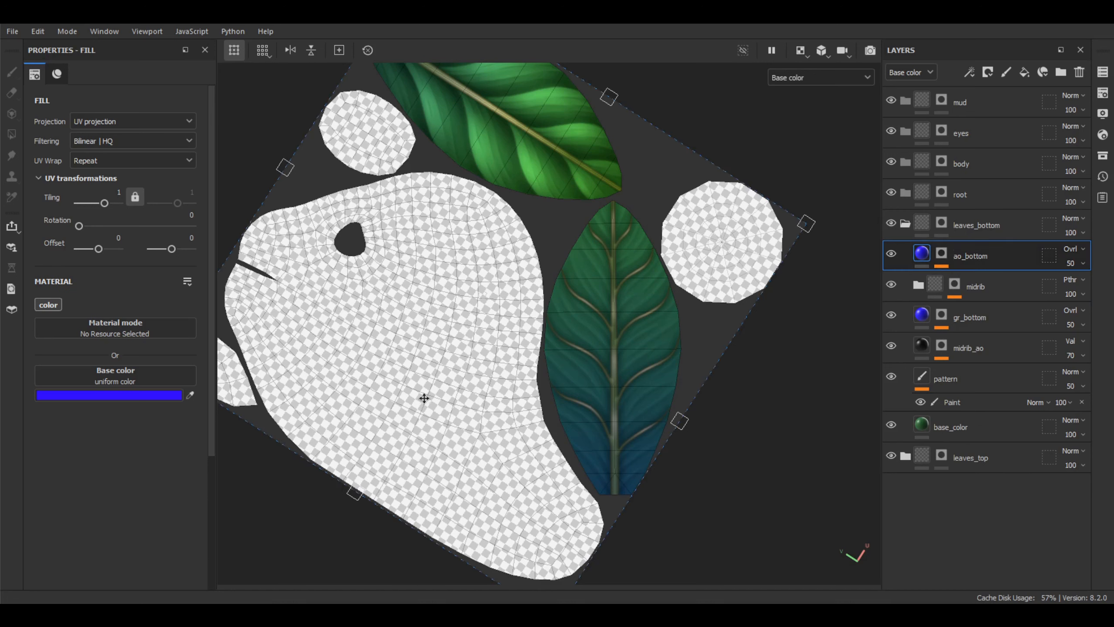
# - Change the base colour of ao_bottom to black and raise the layer's opacity to 100
pyautogui.click(117, 396)
pyautogui.moveTo(96, 309); pyautogui.dragTo(9, 340)
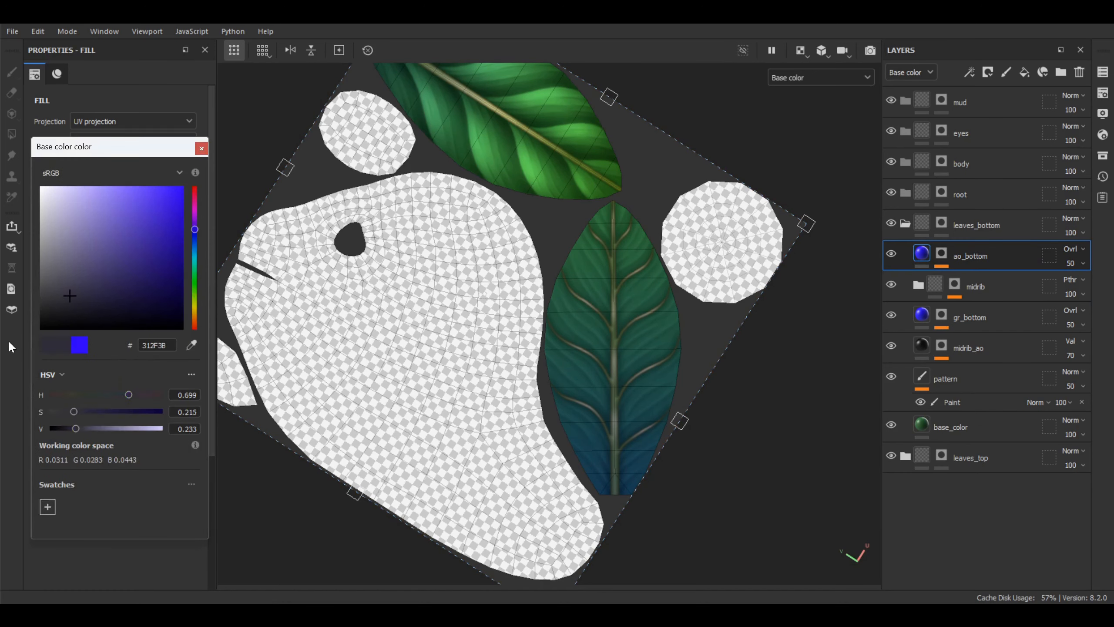
pyautogui.click(202, 149)
pyautogui.click(1077, 263)
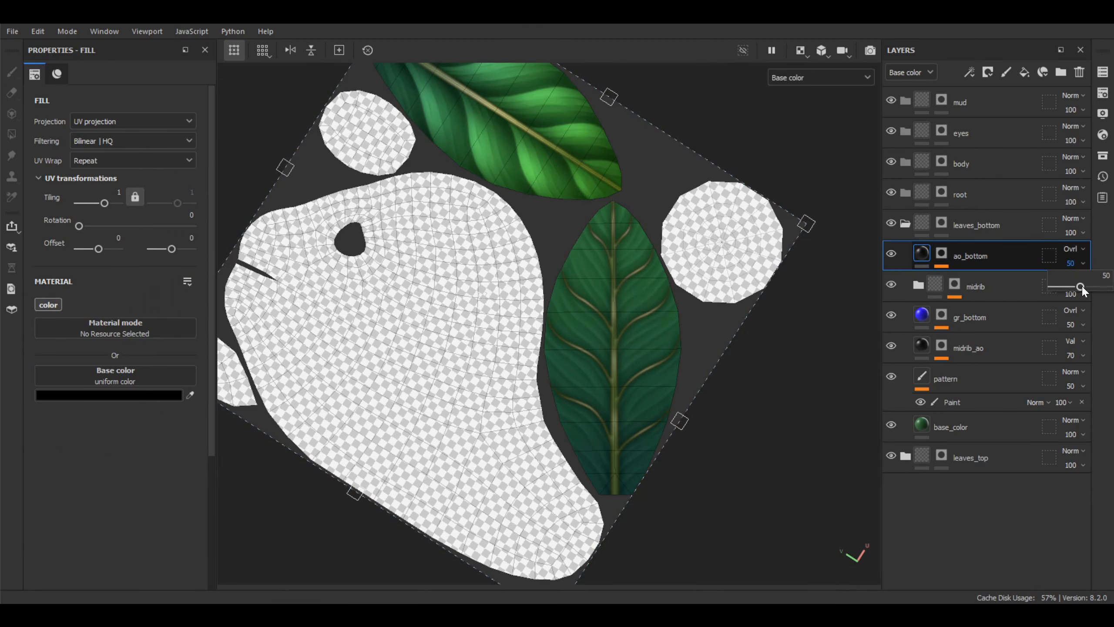
pyautogui.moveTo(1081, 286); pyautogui.dragTo(1110, 287)
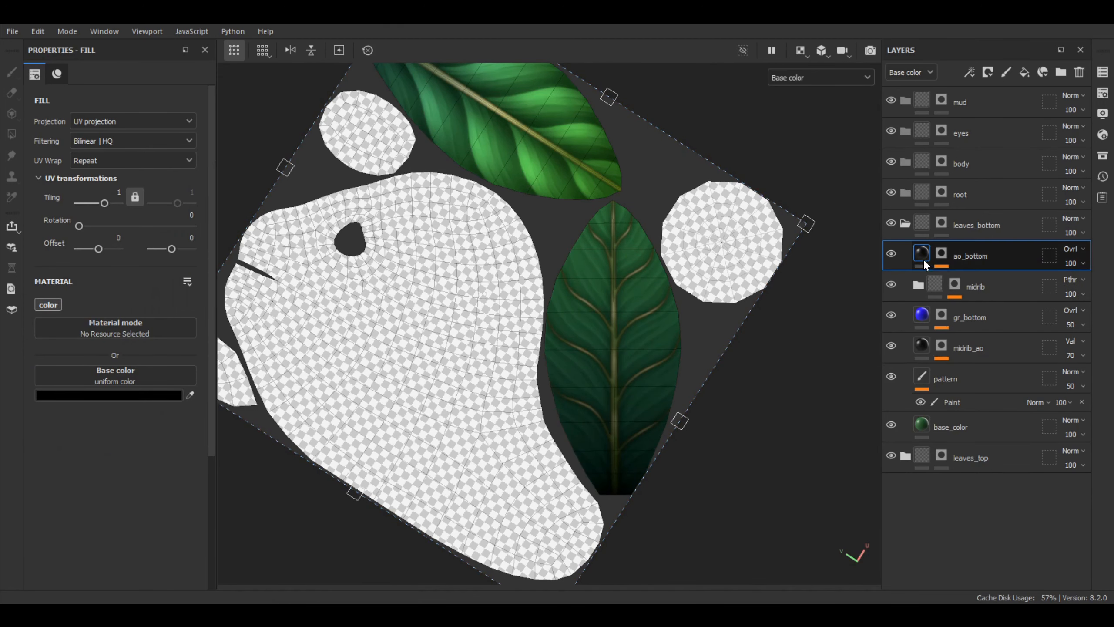
# - Display the ao_bottom mask and shorten its Gradient Linear 1 frame to cover only the base of the leaf
pyautogui.keyDown('alt'); pyautogui.click(942, 255); pyautogui.keyUp('alt')
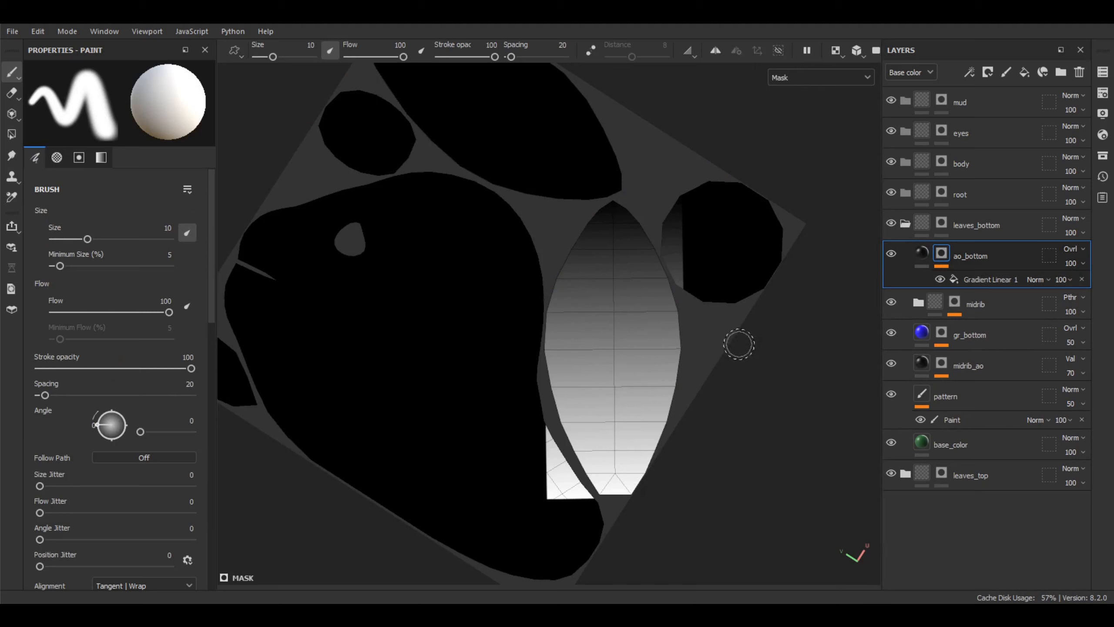
pyautogui.click(978, 285)
pyautogui.moveTo(614, 200); pyautogui.dragTo(619, 421)
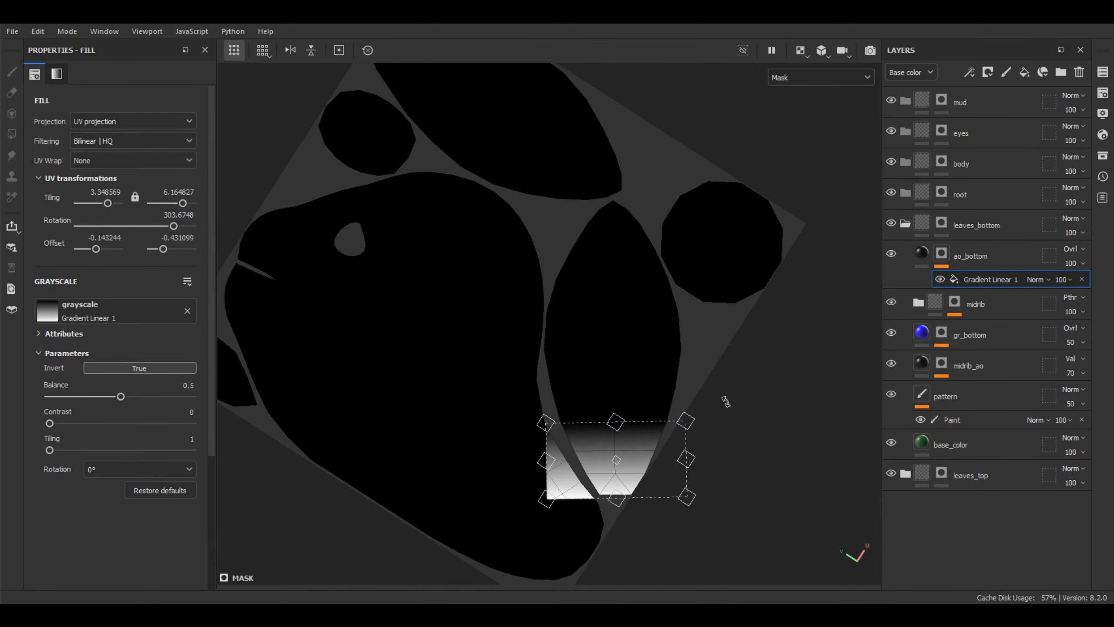
# - Set the ao_bottom blending mode to Value and return the viewport from the mask to the base colour
pyautogui.press('F2')
pyautogui.click(1071, 249)
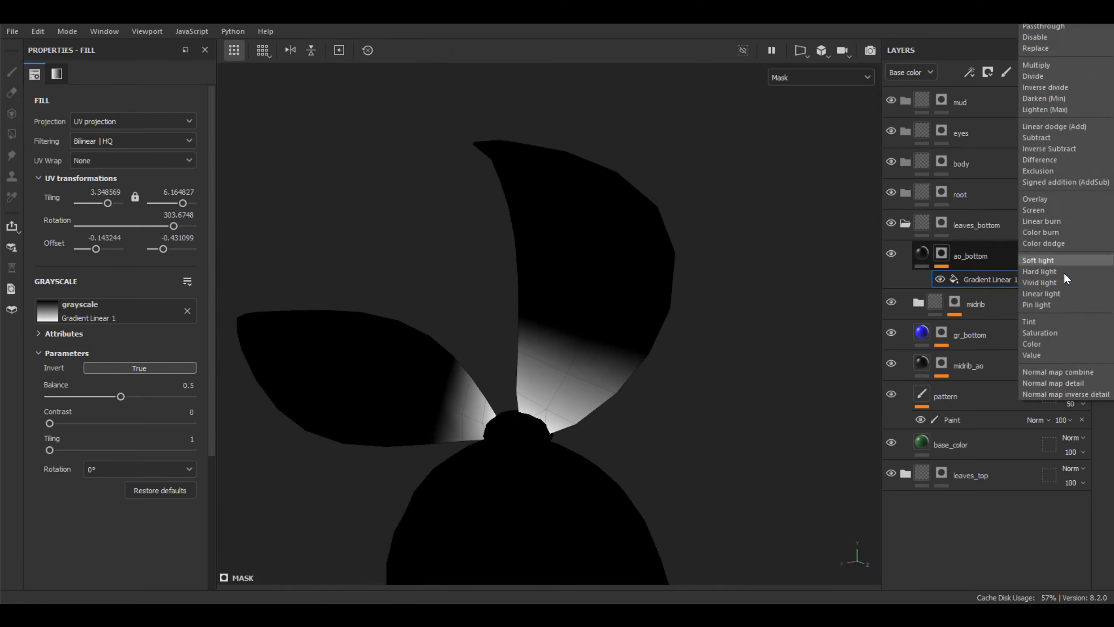
pyautogui.click(1044, 355)
pyautogui.press('F3')
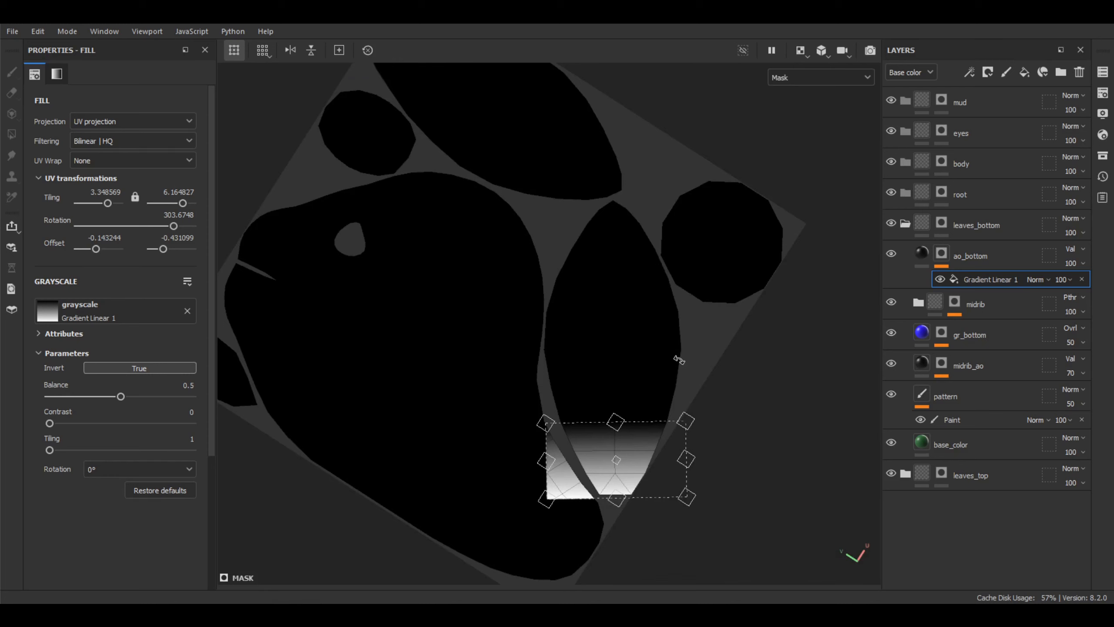
pyautogui.press('c')
pyautogui.scroll(2, 708, 406)
pyautogui.keyDown('alt'); pyautogui.moveTo(706, 415); pyautogui.dragTo(714, 380, button='middle'); pyautogui.keyUp('alt')
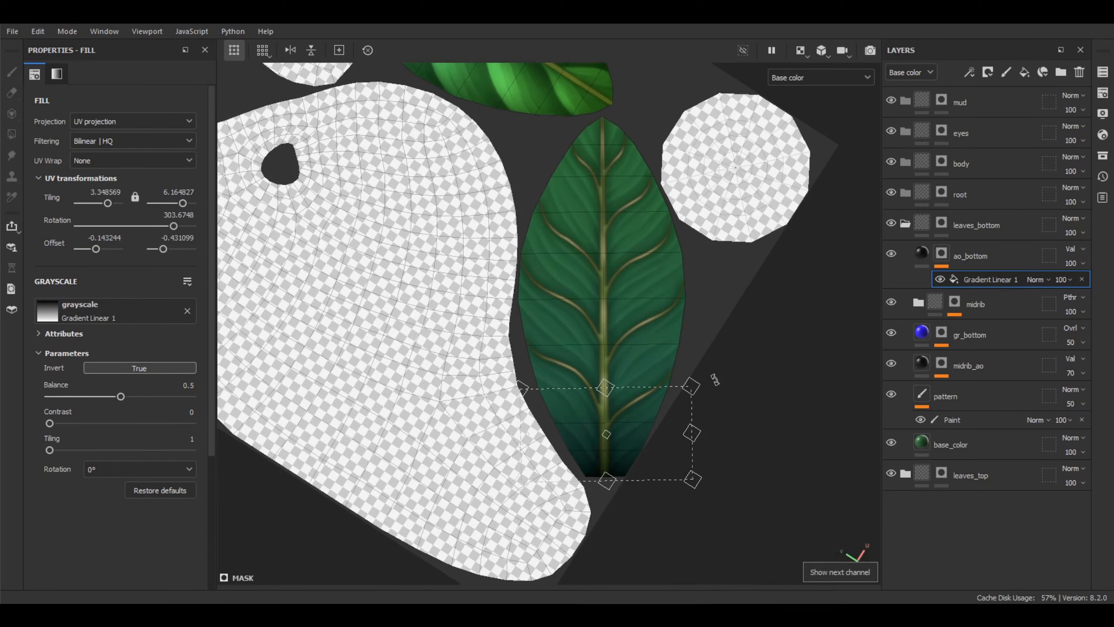
pyautogui.press('F2')
pyautogui.keyDown('alt'); pyautogui.moveTo(687, 385); pyautogui.dragTo(746, 360); pyautogui.keyUp('alt')
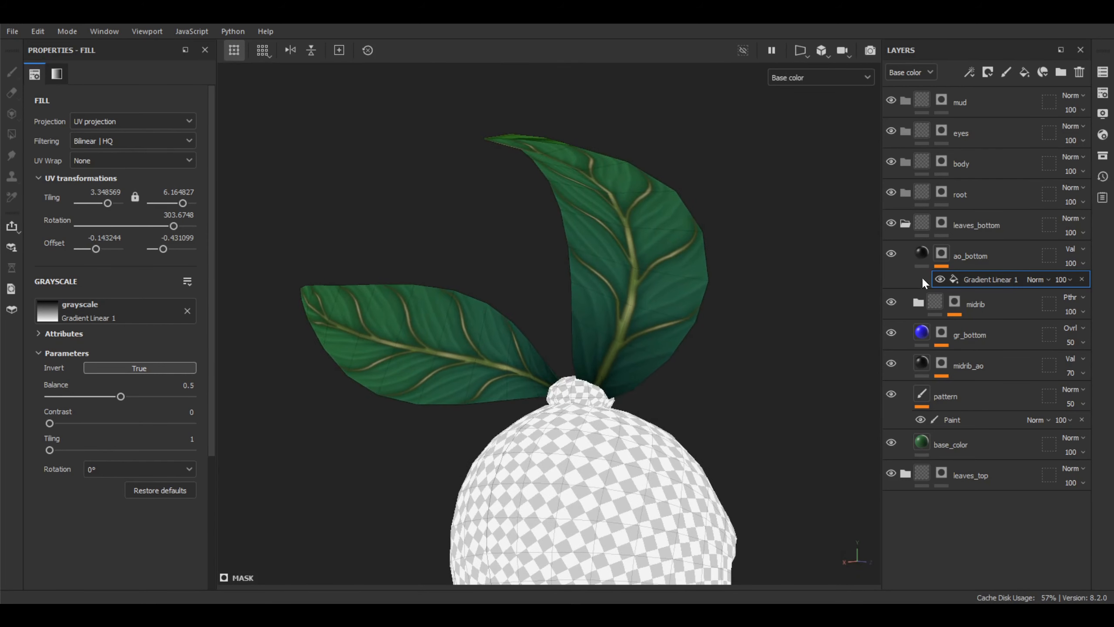
# - Reduce the ao_bottom layer's opacity to 60 to soften the shading at the leaf bases
pyautogui.click(925, 253)
pyautogui.moveTo(784, 281)
pyautogui.keyDown('alt'); pyautogui.mouseDown()
pyautogui.moveTo(848, 252)
pyautogui.moveTo(800, 293)
pyautogui.mouseUp(); pyautogui.keyUp('alt')
pyautogui.click(1070, 264)
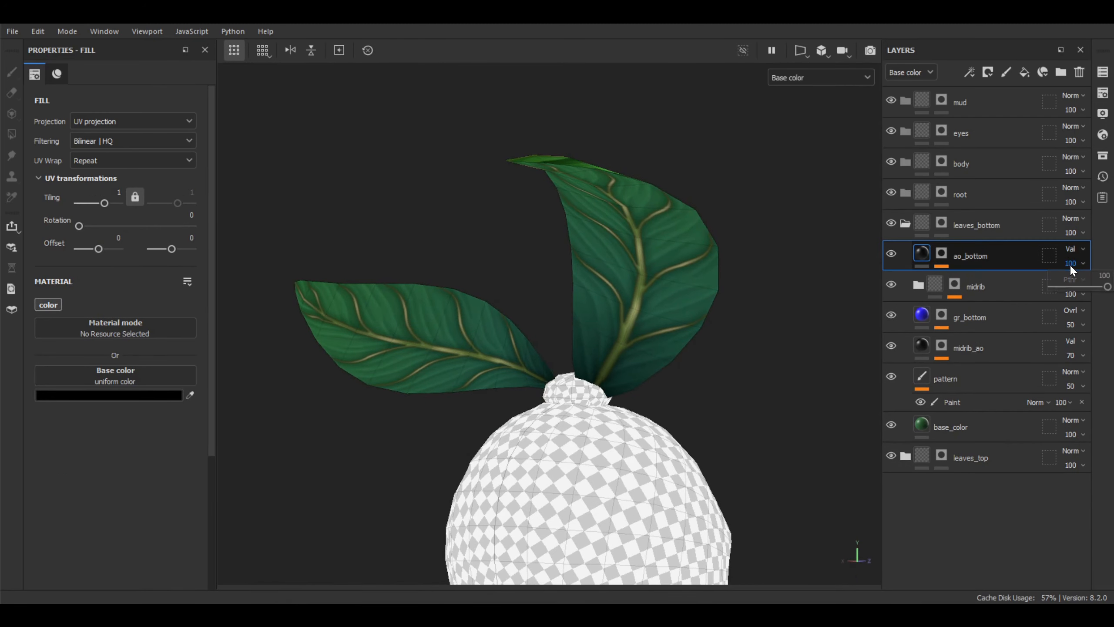
pyautogui.moveTo(1109, 288); pyautogui.dragTo(1079, 288)
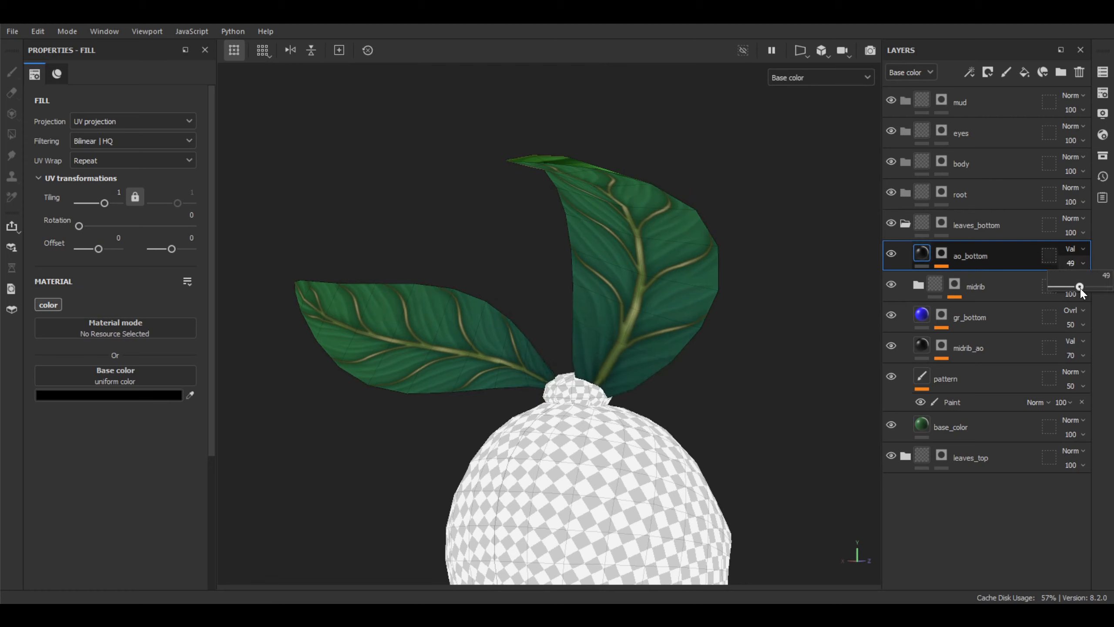
pyautogui.click(1105, 276)
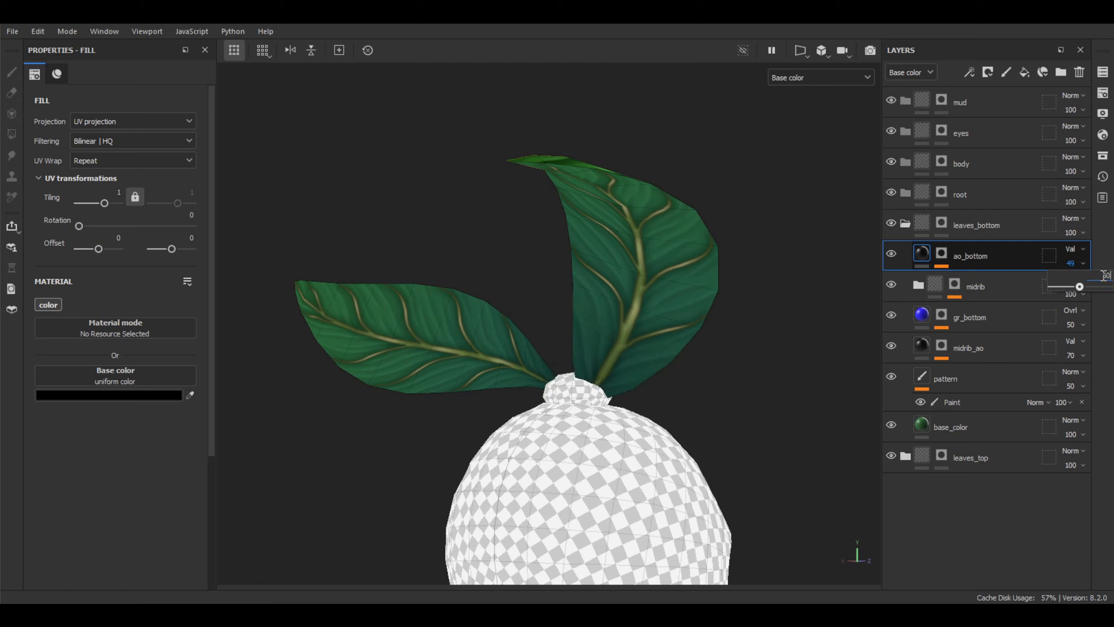
pyautogui.press('Return')
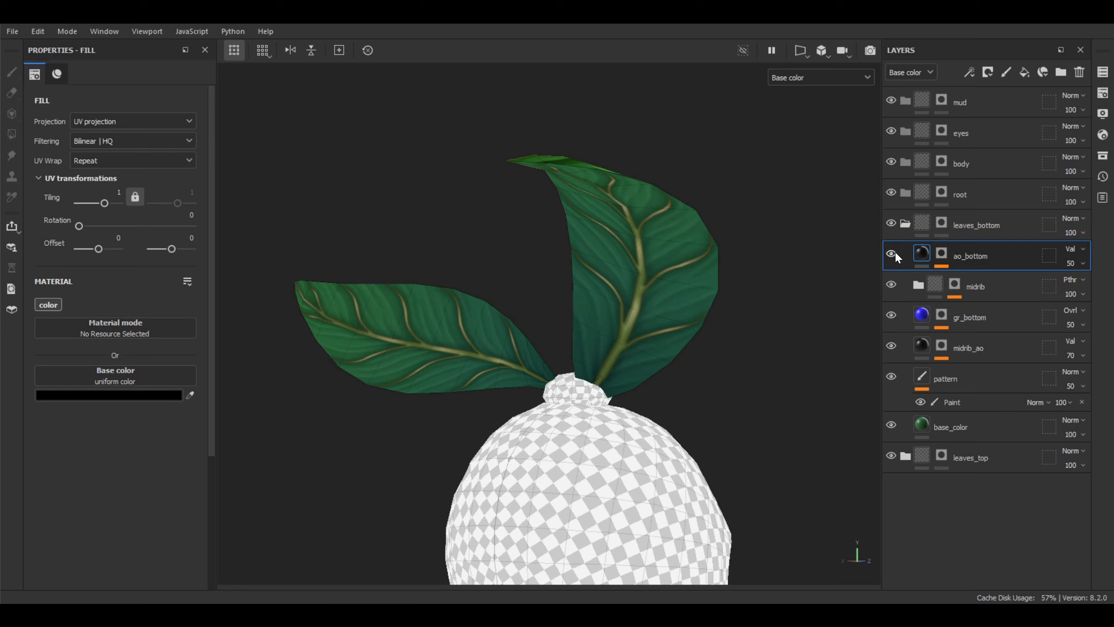
pyautogui.click(1091, 275)
# - Compare the leaf undersides with ao_bottom and gr_bottom switched off and on, from several angles
pyautogui.click(894, 254)
pyautogui.keyDown('alt'); pyautogui.moveTo(627, 282); pyautogui.dragTo(732, 284); pyautogui.keyUp('alt')
pyautogui.keyDown('alt'); pyautogui.moveTo(732, 284); pyautogui.dragTo(704, 311, button='middle'); pyautogui.keyUp('alt')
pyautogui.keyDown('alt'); pyautogui.moveTo(704, 311); pyautogui.dragTo(701, 288); pyautogui.keyUp('alt')
pyautogui.click(893, 253)
pyautogui.click(893, 253)
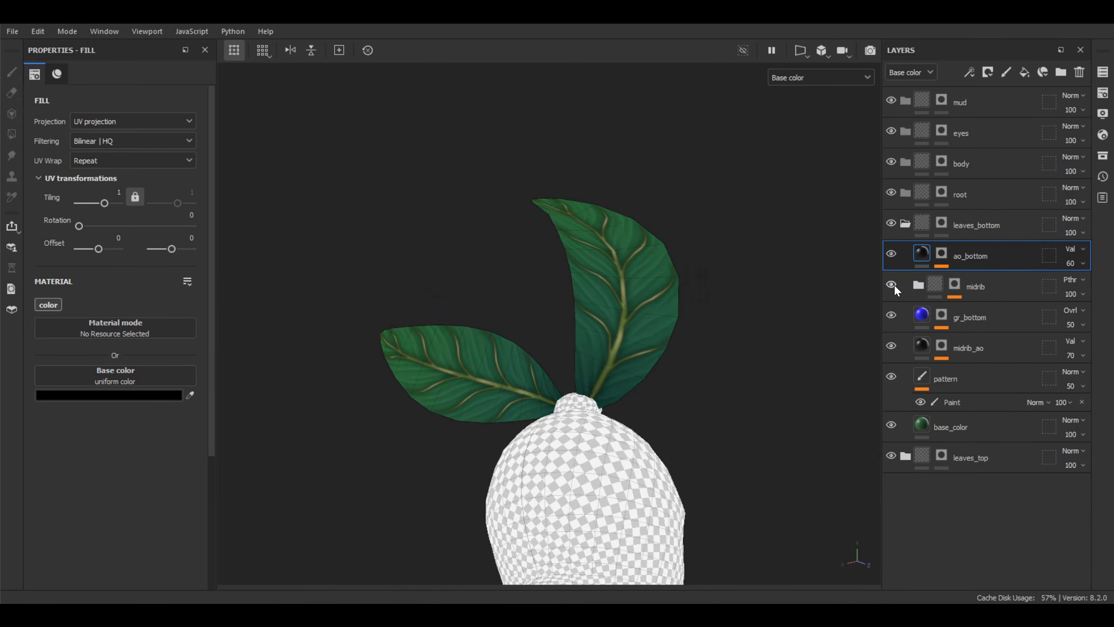
pyautogui.click(892, 313)
pyautogui.click(891, 314)
pyautogui.keyDown('alt'); pyautogui.moveTo(728, 313); pyautogui.dragTo(692, 343); pyautogui.keyUp('alt')
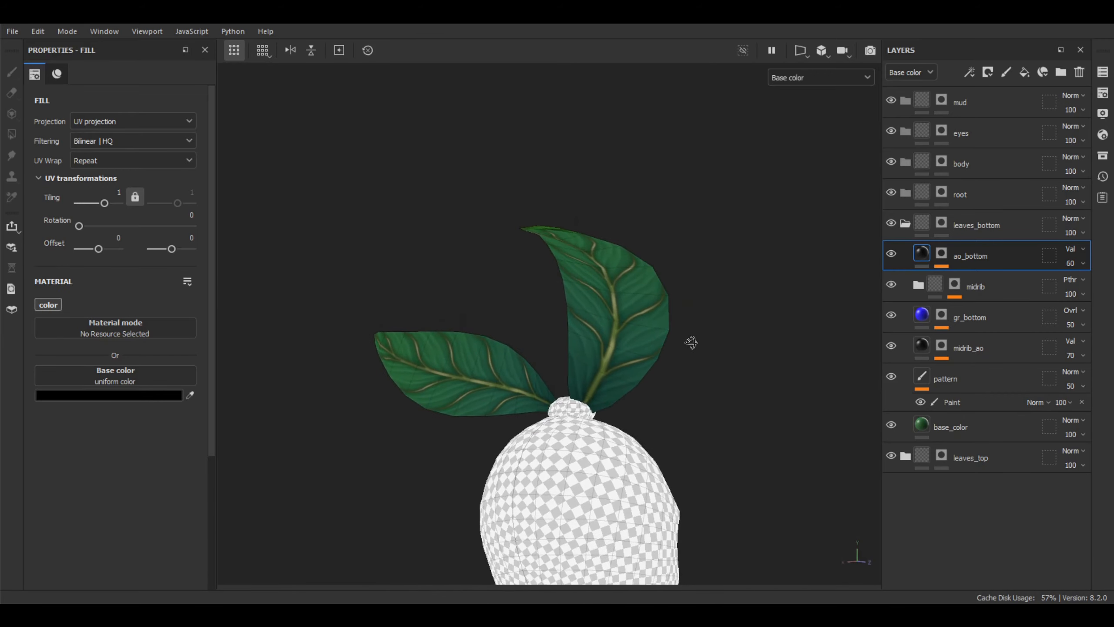
# - Show only the UV layout and hide every layer in leaves_bottom except base_color to examine the flat green leaf
pyautogui.press('F2')
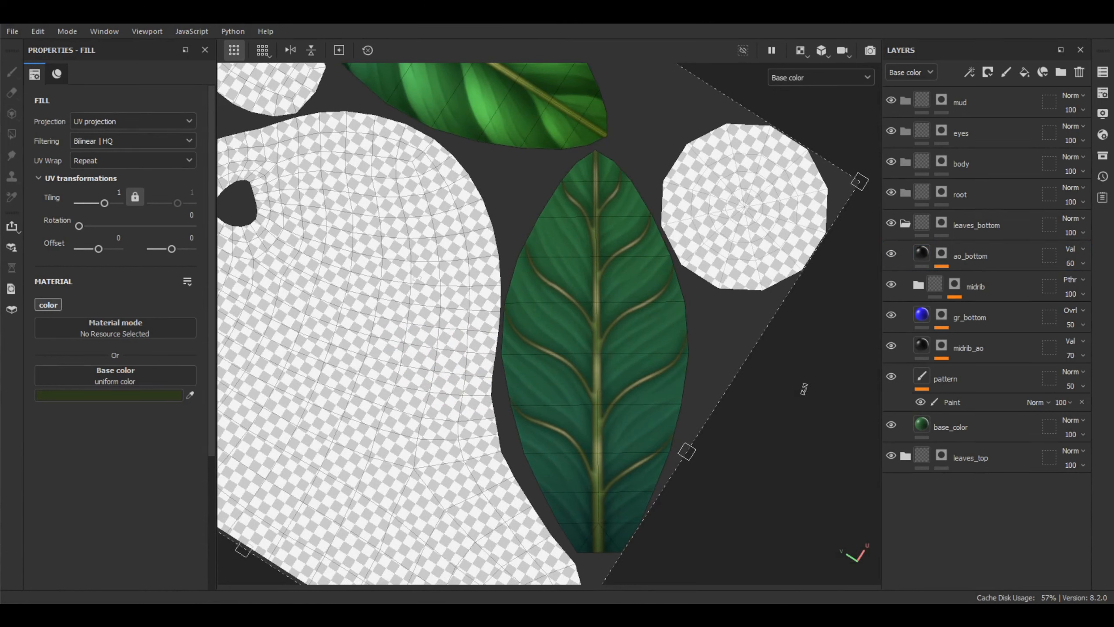
pyautogui.moveTo(892, 376); pyautogui.dragTo(898, 259)
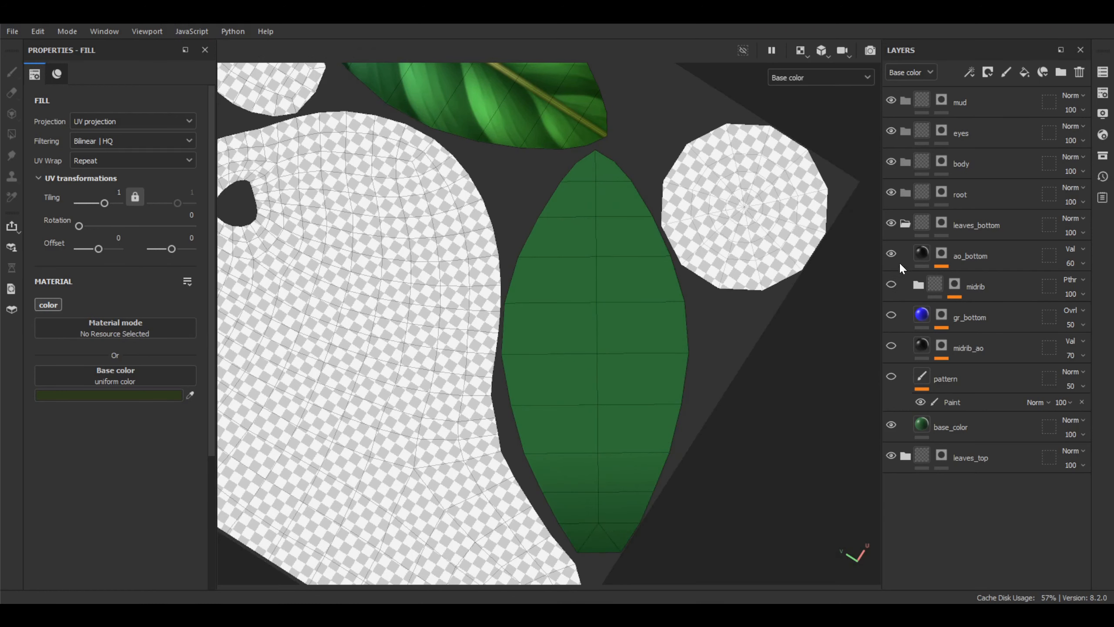
pyautogui.keyDown('alt'); pyautogui.moveTo(756, 381); pyautogui.dragTo(755, 376, button='middle'); pyautogui.keyUp('alt')
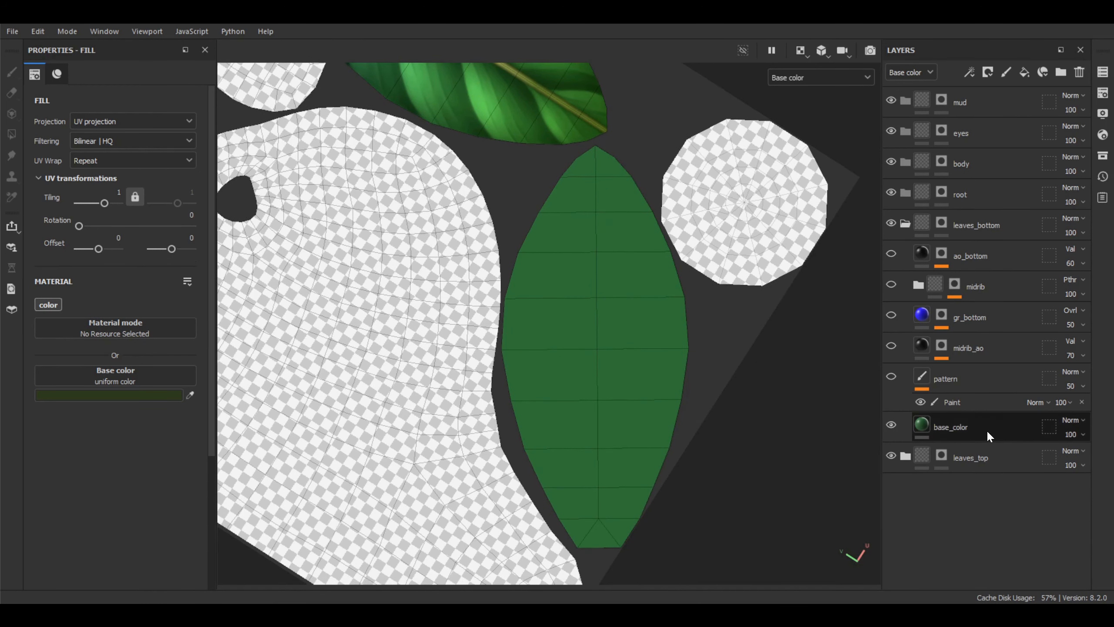
pyautogui.click(985, 455)
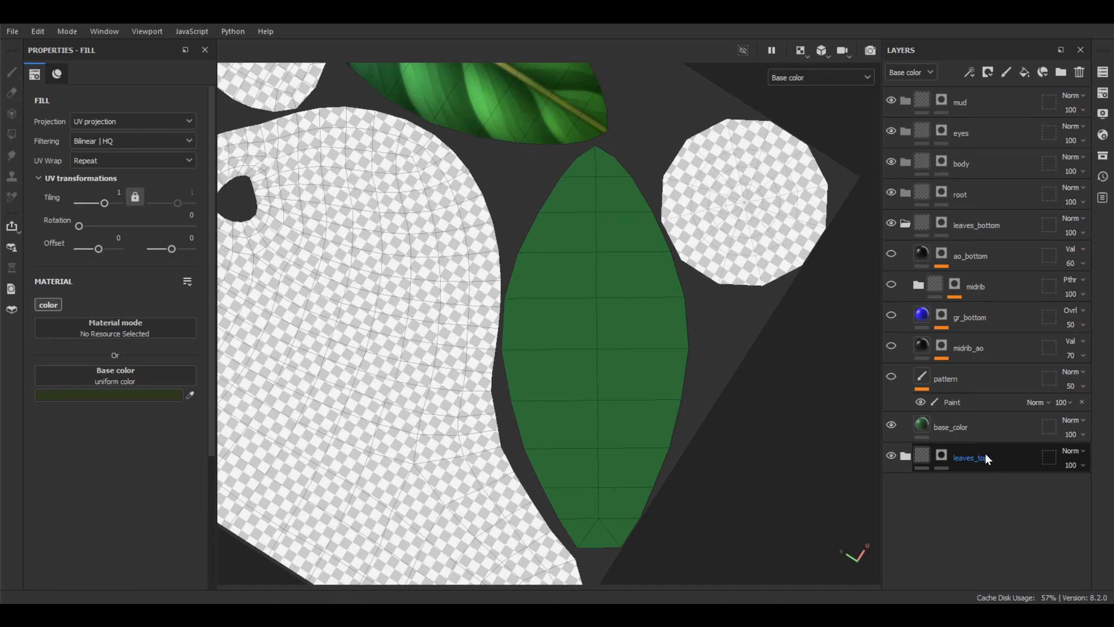
pyautogui.click(941, 455)
pyautogui.click(977, 428)
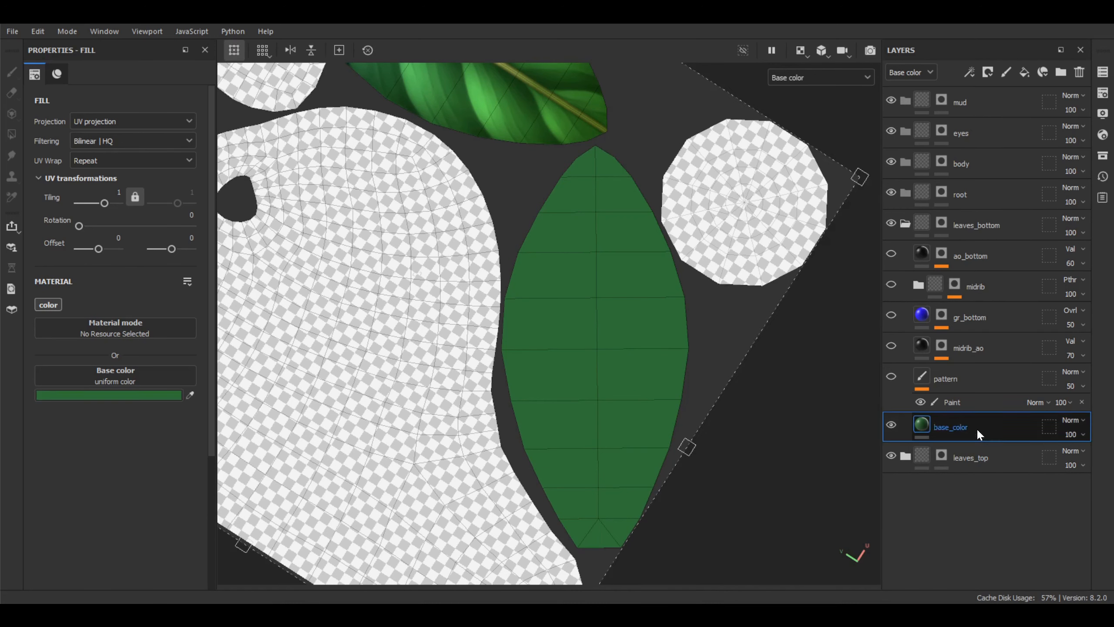
pyautogui.keyDown('alt'); pyautogui.moveTo(739, 338); pyautogui.dragTo(739, 347, button='middle'); pyautogui.keyUp('alt')
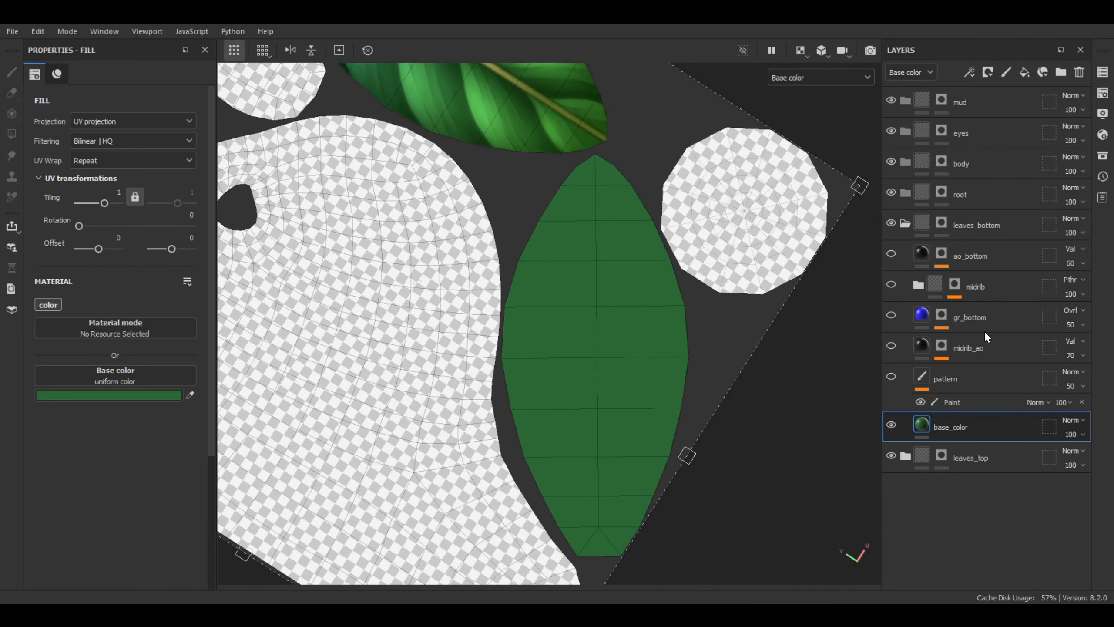
# - Expand the midrib folder and turn it on with its base_color and hl layers to review the vein colour and highlights
pyautogui.click(919, 285)
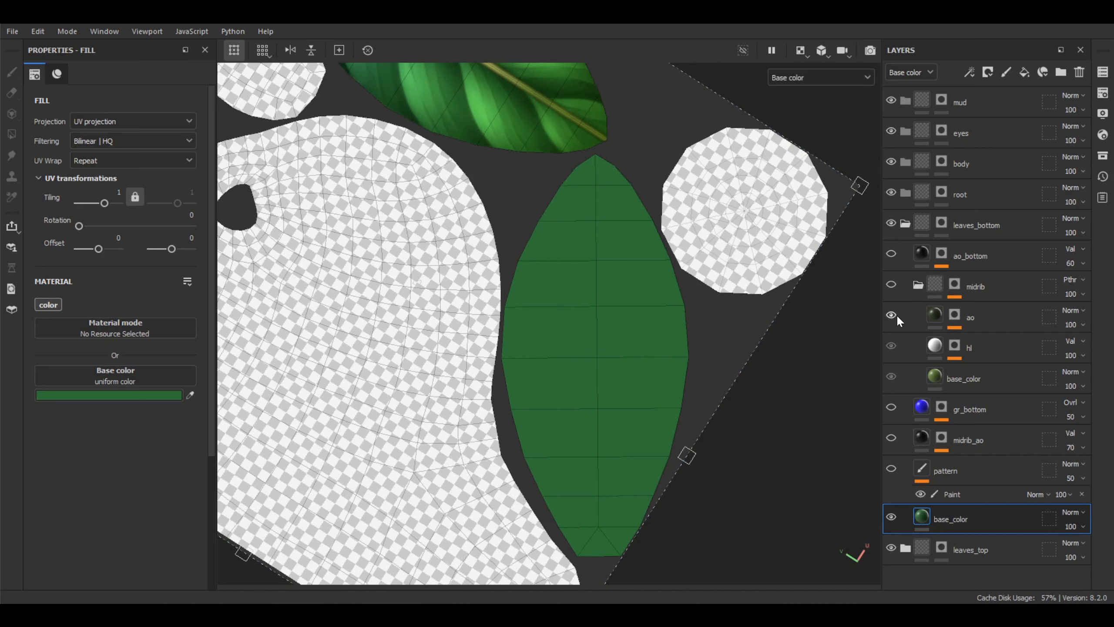
pyautogui.click(892, 284)
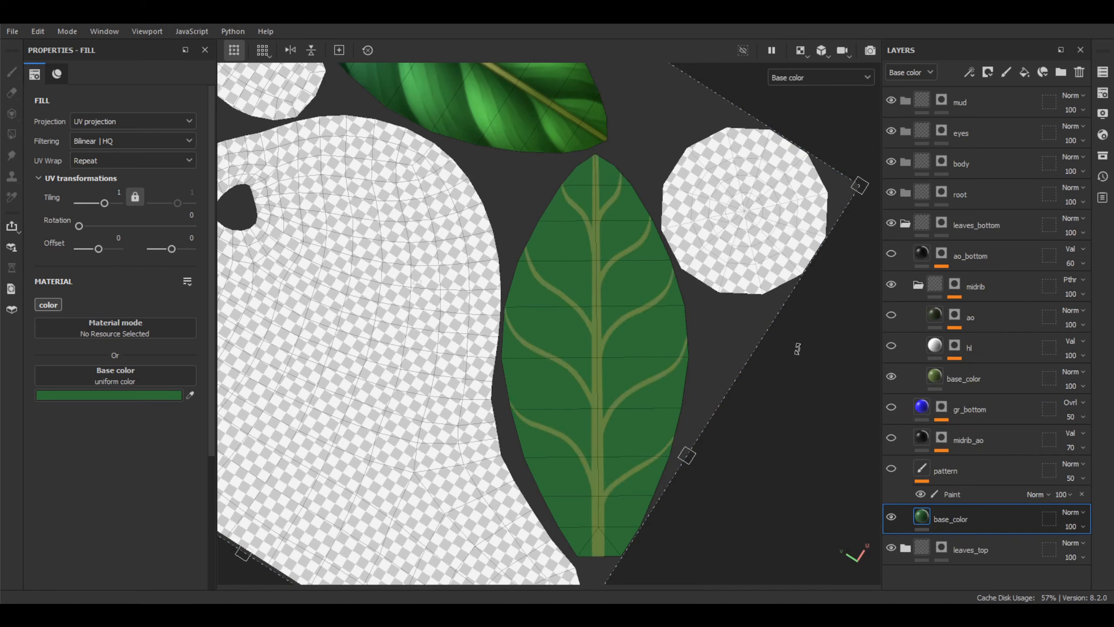
pyautogui.moveTo(797, 348); pyautogui.dragTo(793, 356, button='middle')
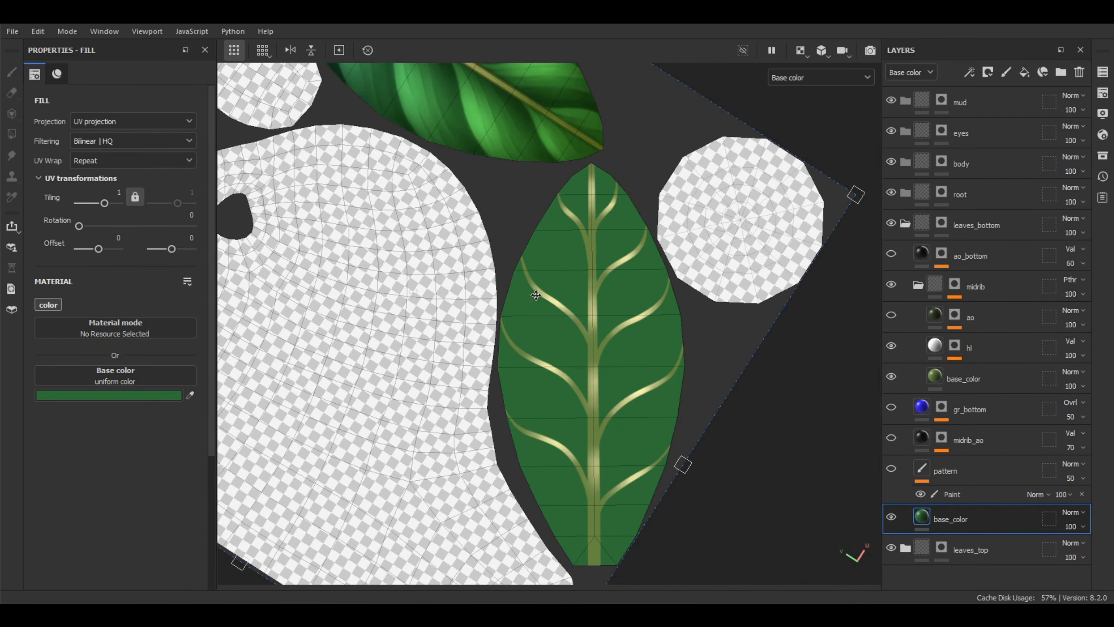
pyautogui.moveTo(631, 306); pyautogui.dragTo(629, 321, button='middle')
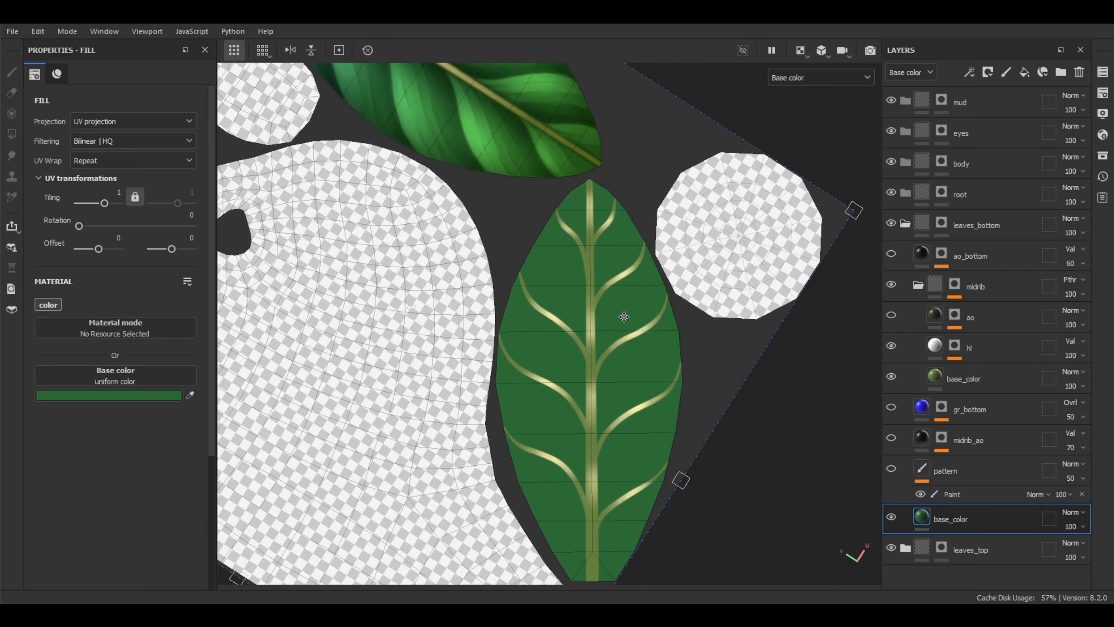
# - Turn the midrib folder's ao layer back on and examine the effects in its mask, ending with the folder collapsed
pyautogui.click(892, 314)
pyautogui.click(955, 315)
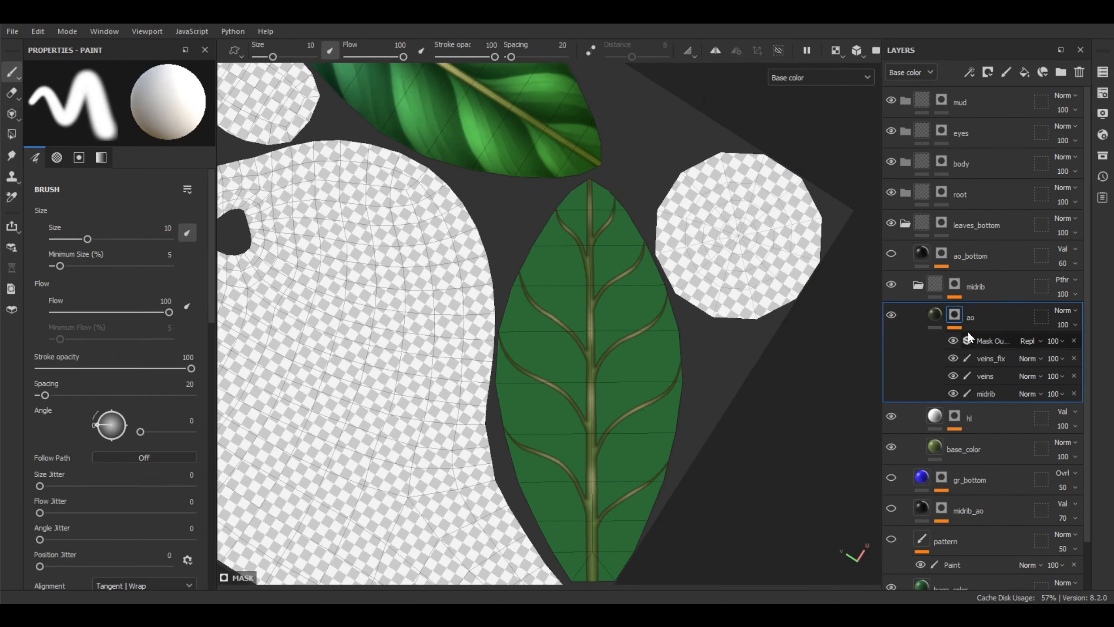
pyautogui.moveTo(693, 329); pyautogui.dragTo(687, 308, button='middle')
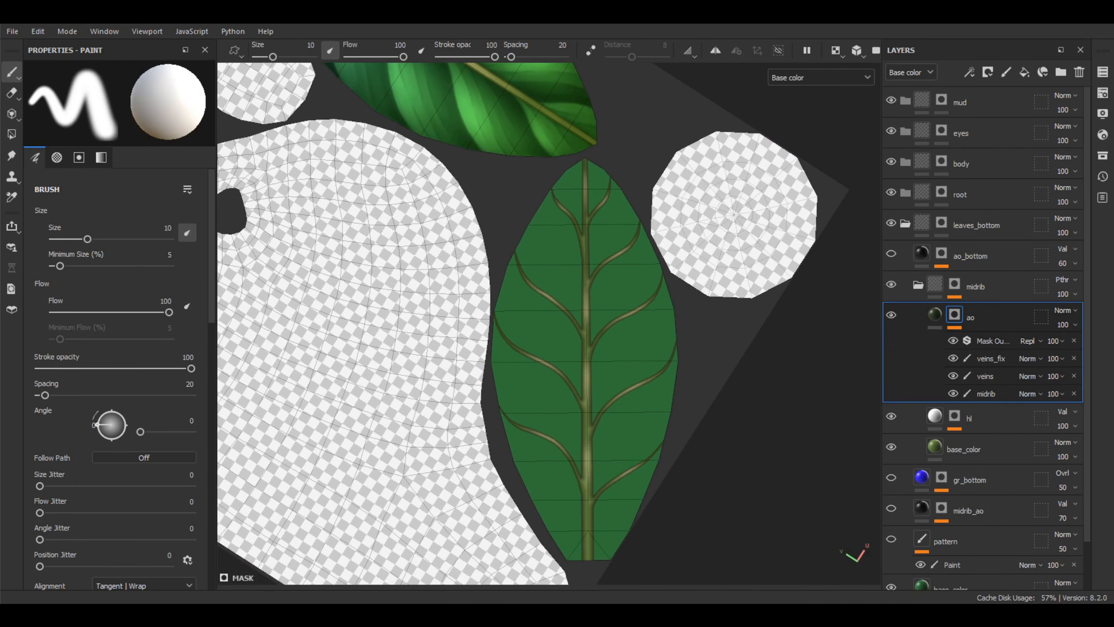
pyautogui.click(936, 315)
pyautogui.click(918, 286)
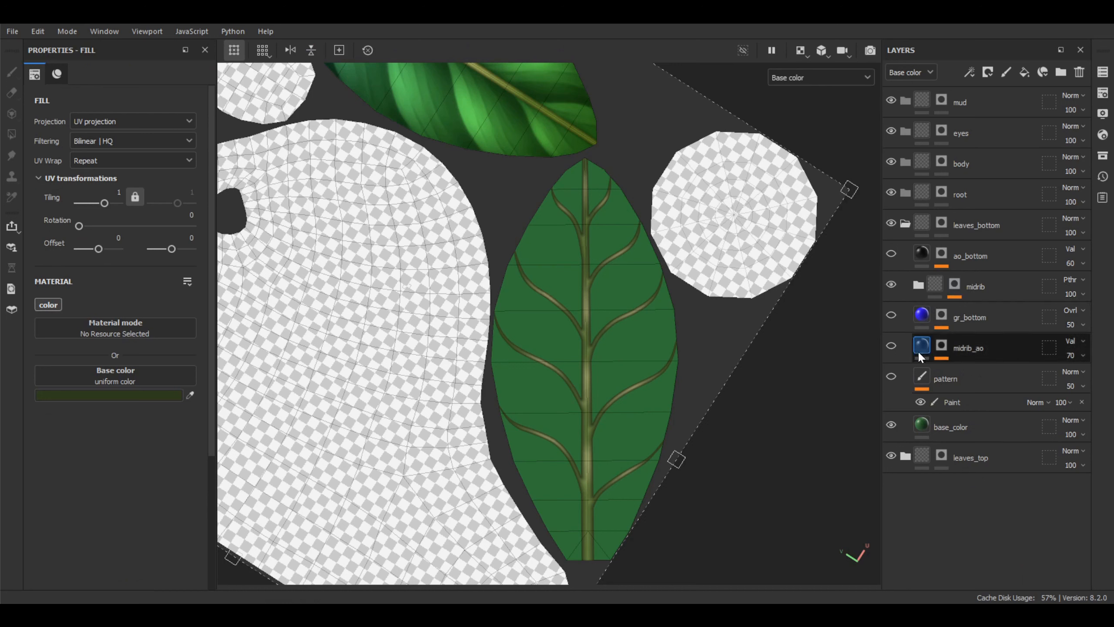
# - Turn midrib_ao back on and compare the vein shadows with its mask's Blur filter off and on
pyautogui.click(892, 346)
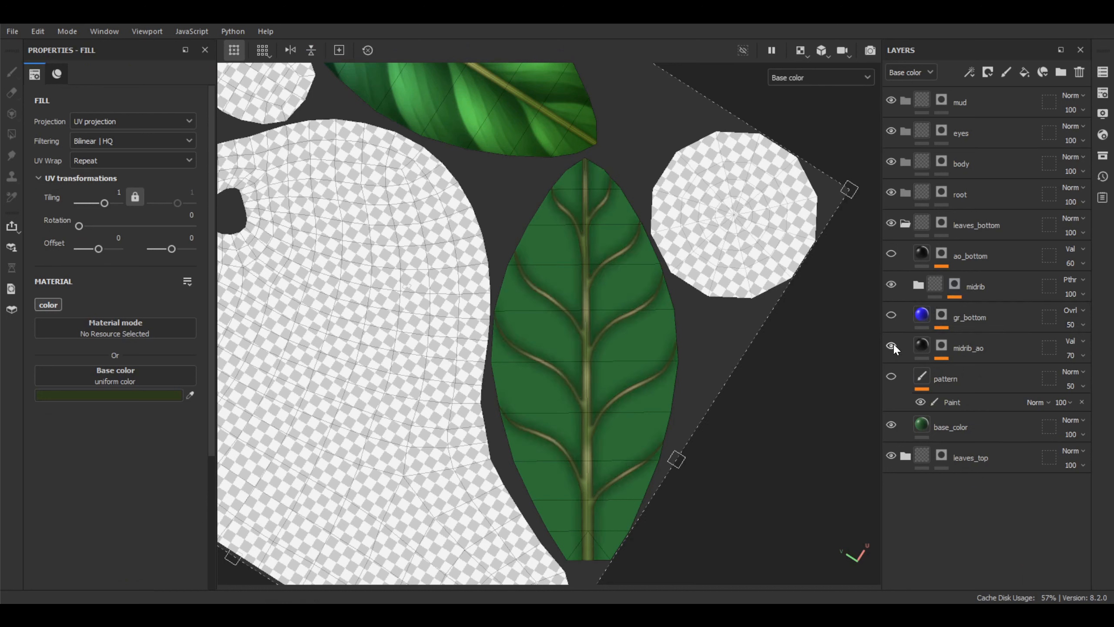
pyautogui.click(942, 346)
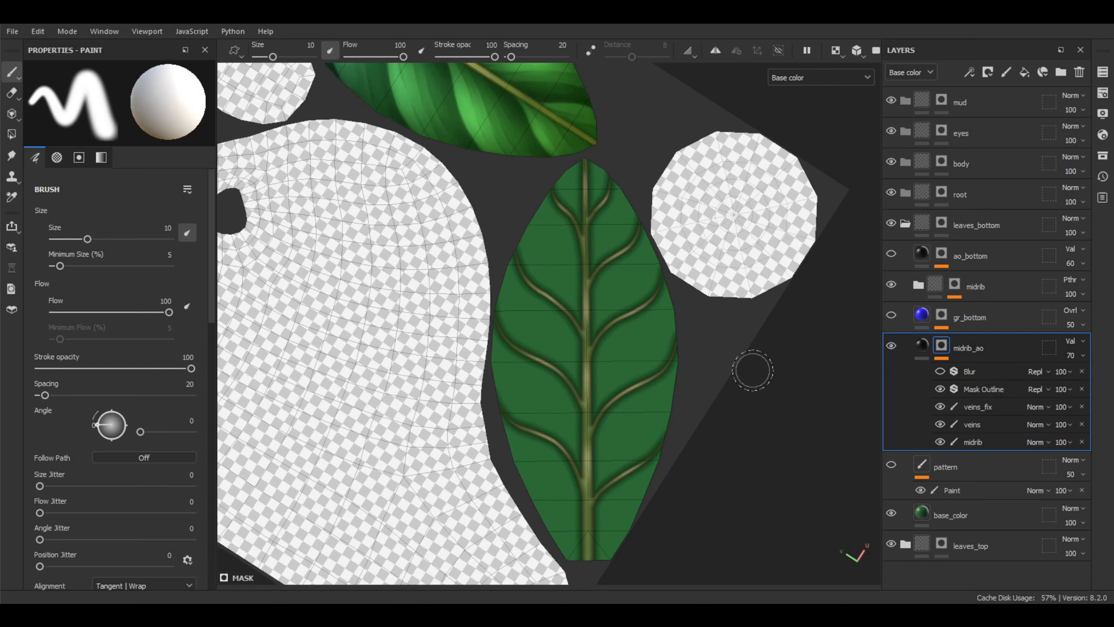
pyautogui.click(940, 372)
pyautogui.keyDown('alt'); pyautogui.moveTo(740, 334); pyautogui.dragTo(745, 325, button='middle'); pyautogui.keyUp('alt')
pyautogui.keyDown('alt'); pyautogui.moveTo(747, 322); pyautogui.dragTo(748, 321); pyautogui.keyUp('alt')
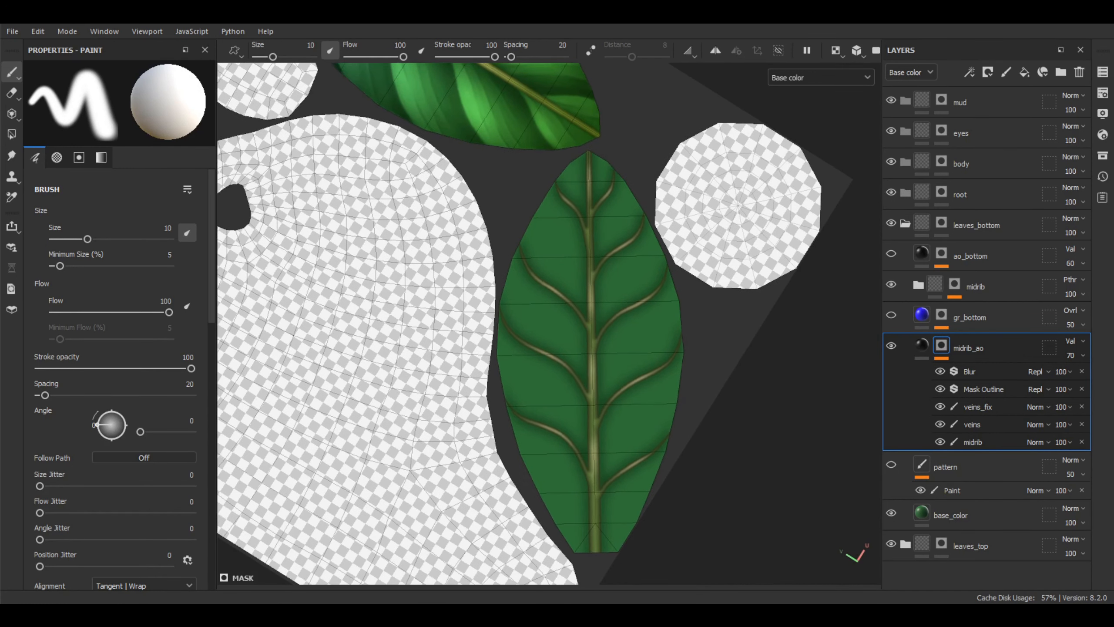
# - Close the midrib_ao mask's effect list and turn the pattern layer back on to review the stripes between the veins
pyautogui.click(925, 346)
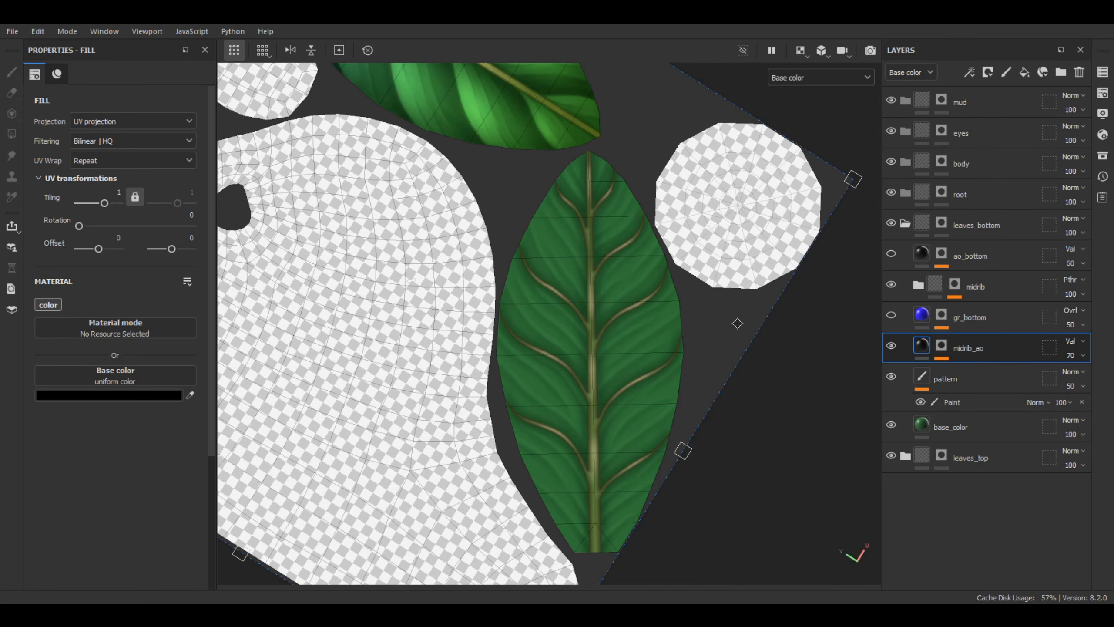
pyautogui.keyDown('alt'); pyautogui.moveTo(732, 321); pyautogui.dragTo(742, 323, button='middle'); pyautogui.keyUp('alt')
pyautogui.keyDown('alt'); pyautogui.moveTo(742, 323); pyautogui.dragTo(742, 322); pyautogui.keyUp('alt')
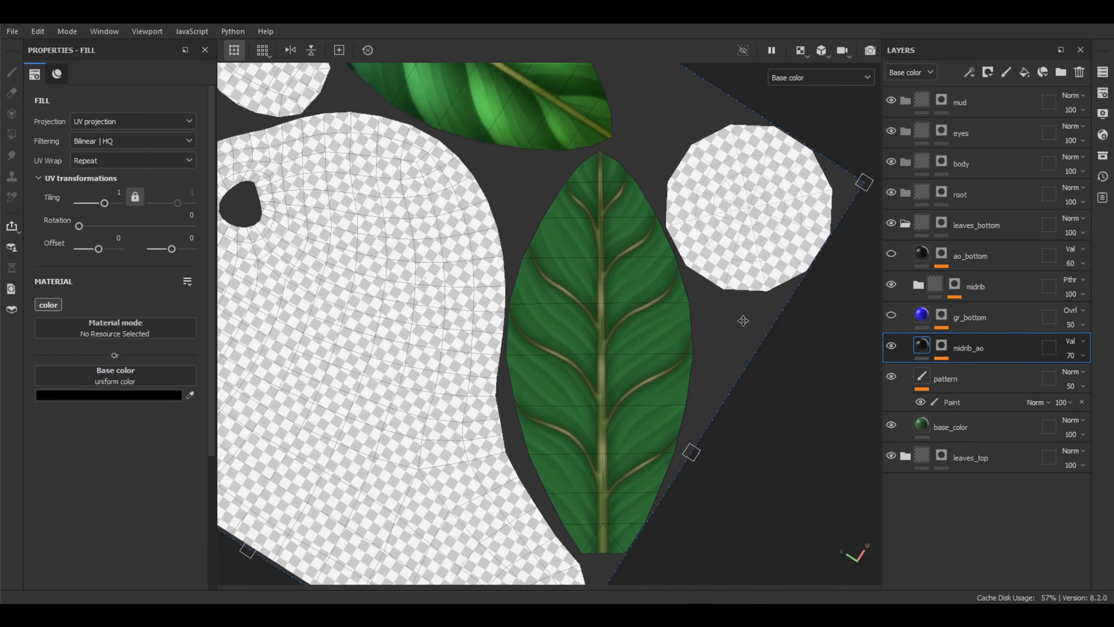
# - Turn gr_bottom and ao_bottom back on and review the complete leaf underside in the UV view
pyautogui.click(892, 316)
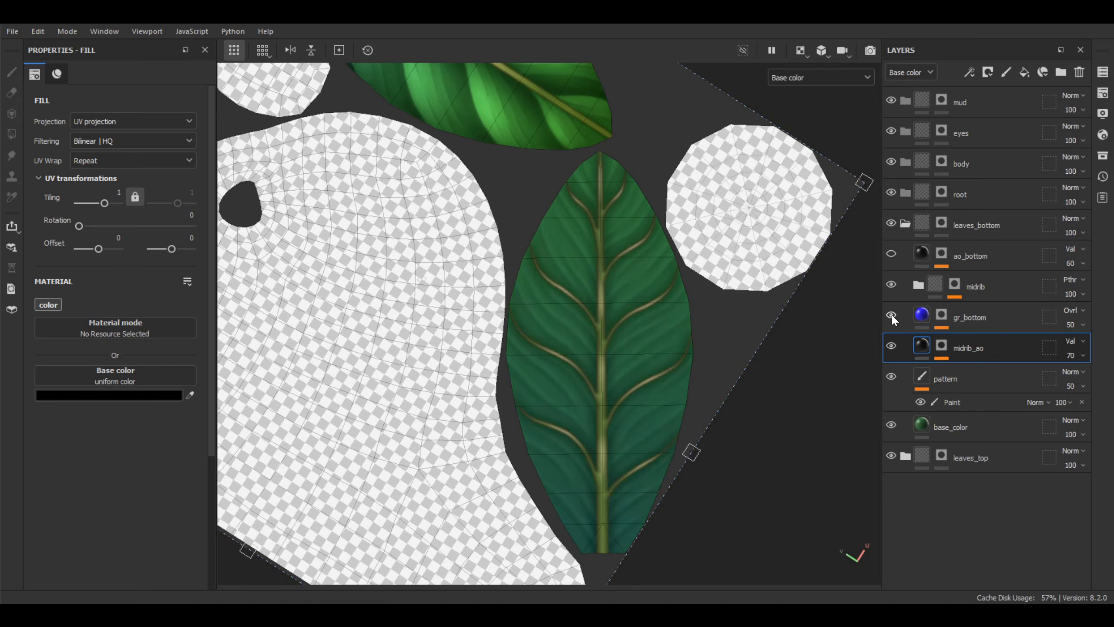
pyautogui.click(892, 255)
pyautogui.keyDown('alt'); pyautogui.moveTo(742, 325); pyautogui.dragTo(741, 328, button='middle'); pyautogui.keyUp('alt')
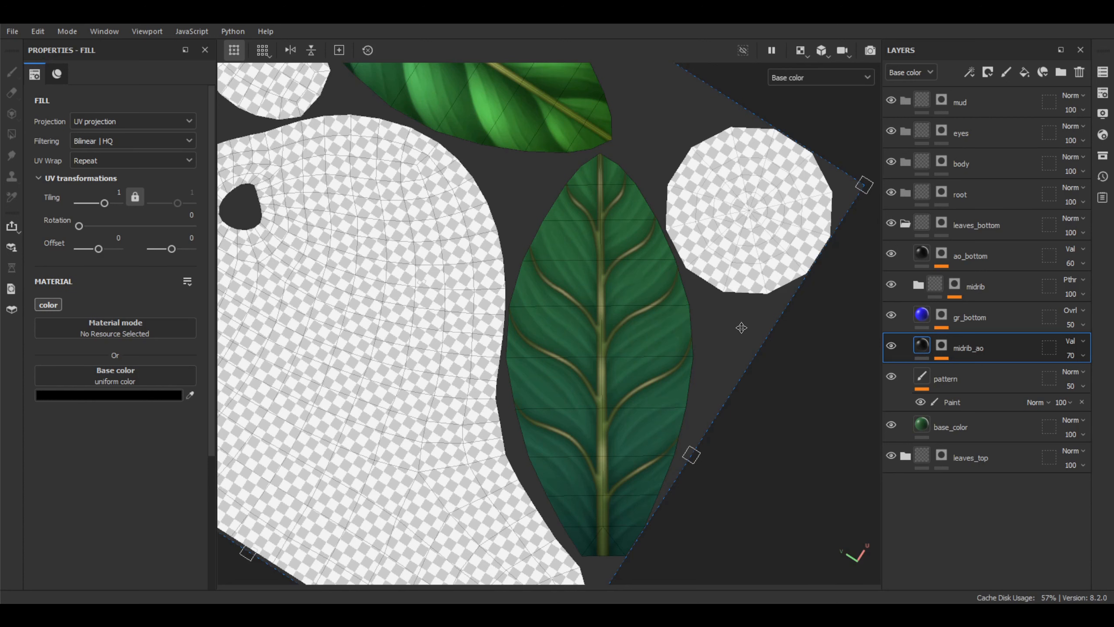
pyautogui.keyDown('alt'); pyautogui.moveTo(729, 342); pyautogui.dragTo(730, 339, button='middle'); pyautogui.keyUp('alt')
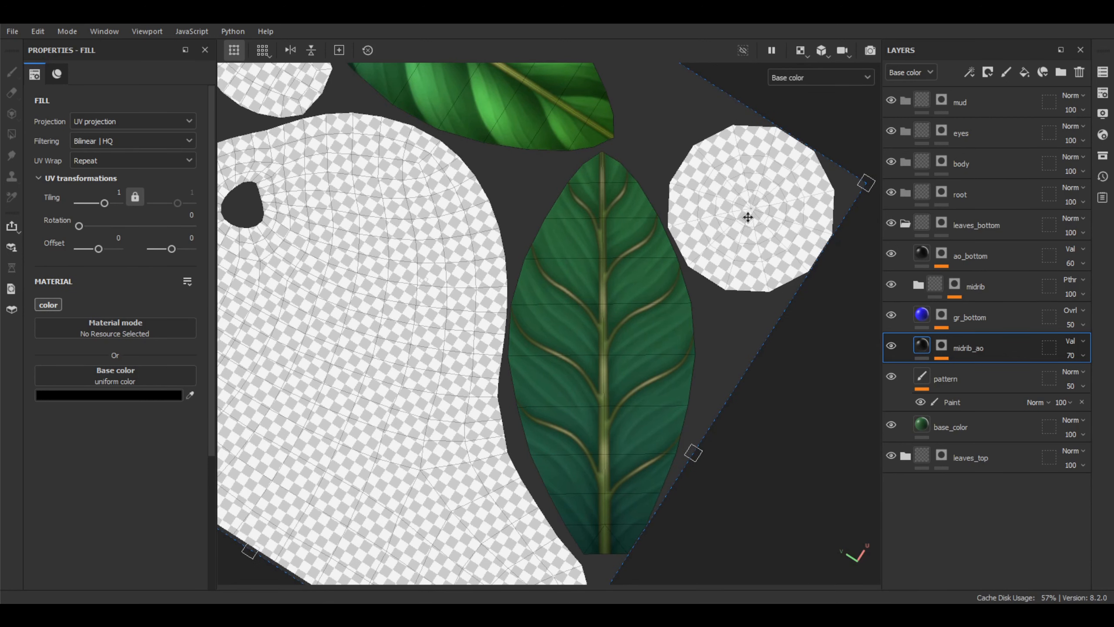
pyautogui.keyDown('alt'); pyautogui.moveTo(746, 215); pyautogui.dragTo(748, 226, button='middle'); pyautogui.keyUp('alt')
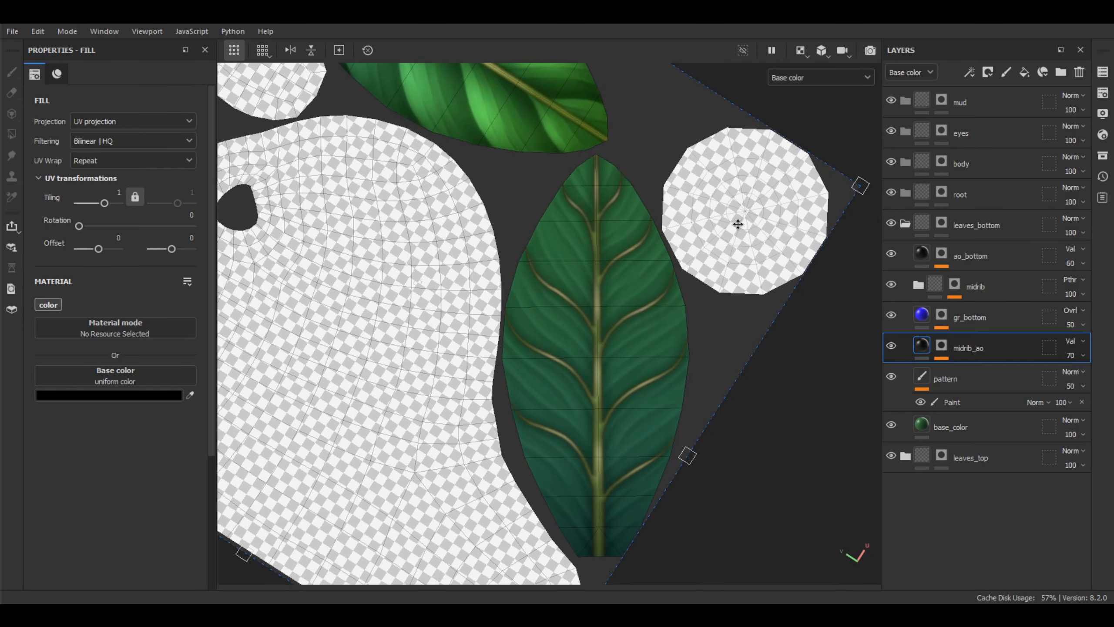